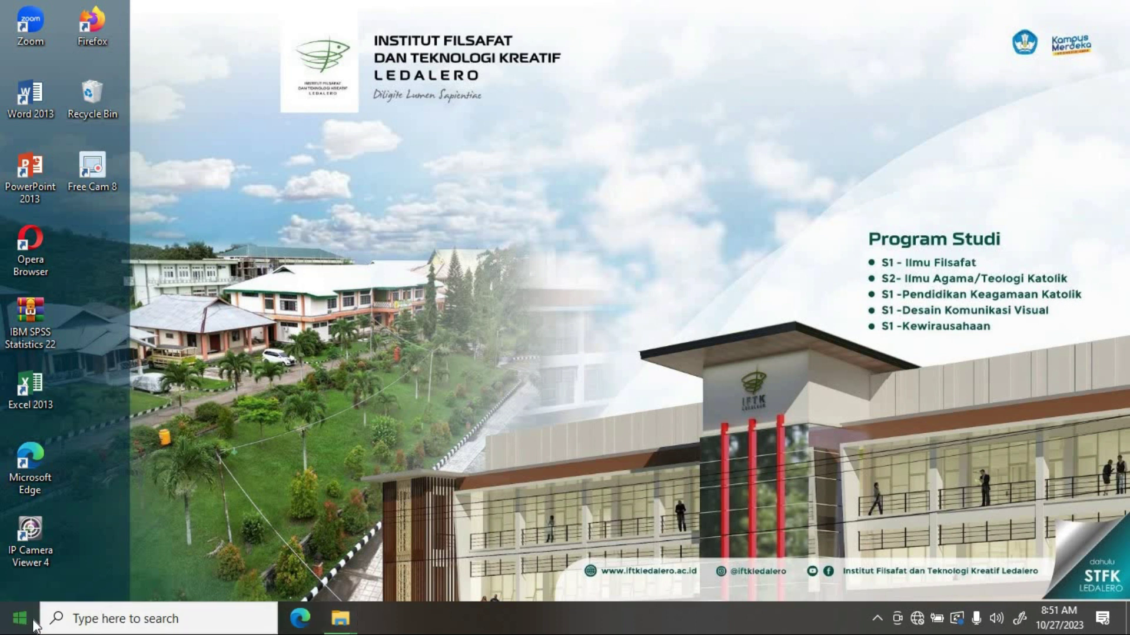
- Start Excel 2013 from the desktop shortcut, then close its start screen again
click(121, 622)
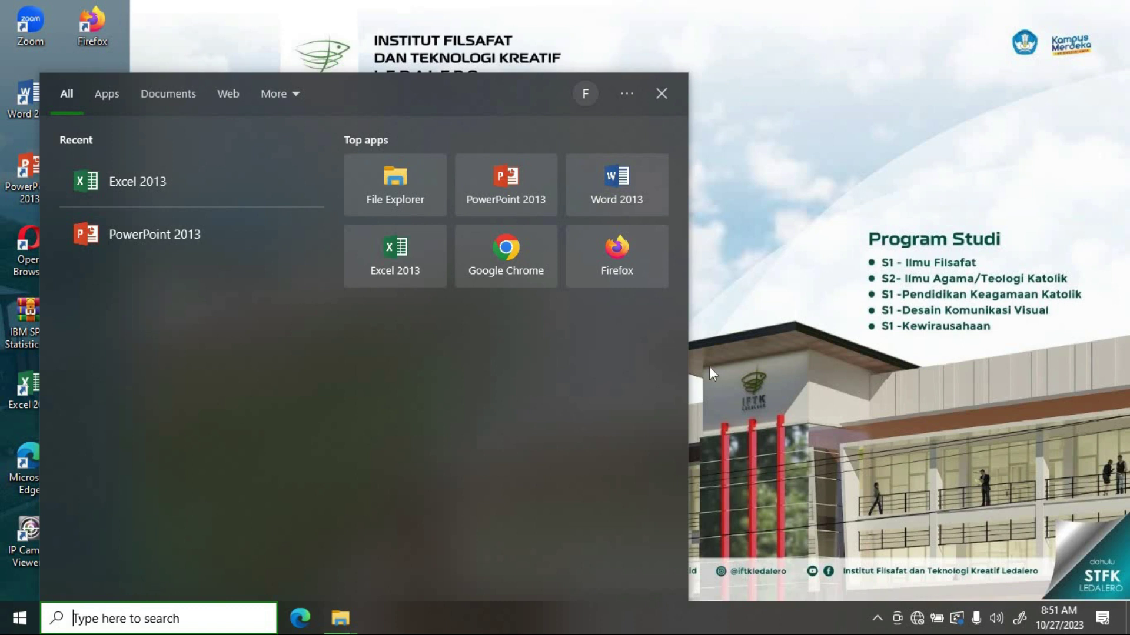
click(746, 366)
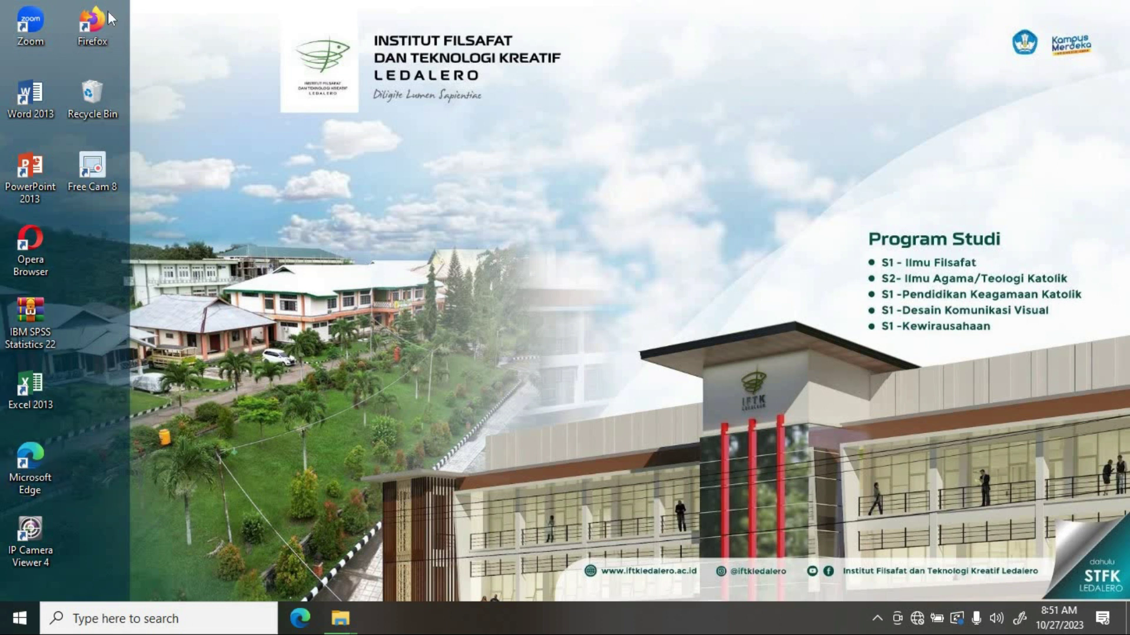
double_click(30, 390)
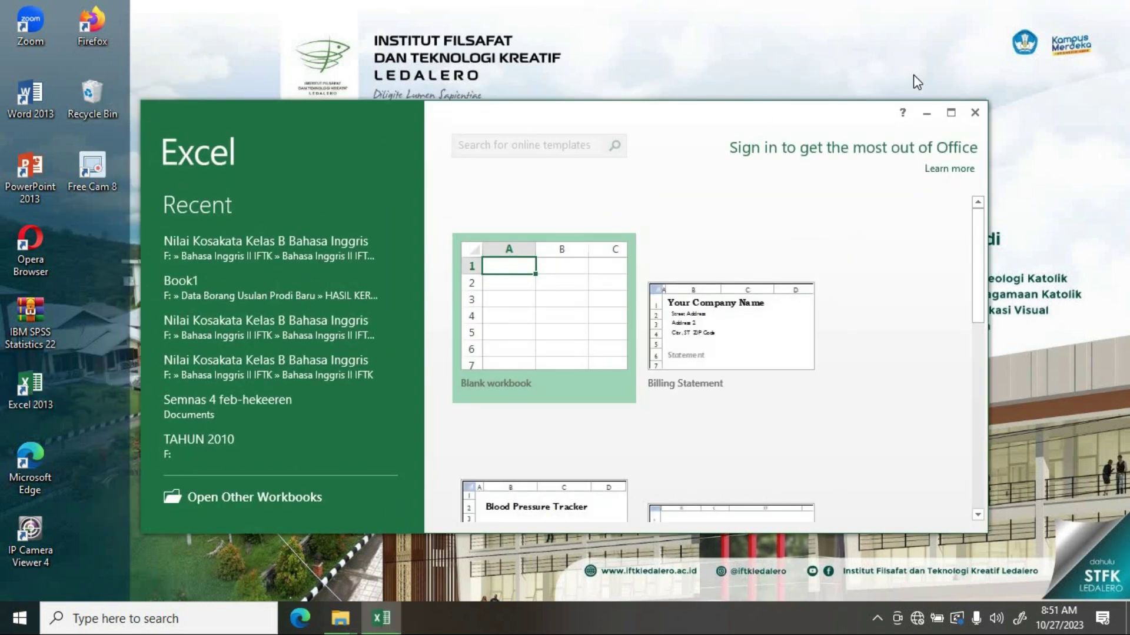
click(971, 116)
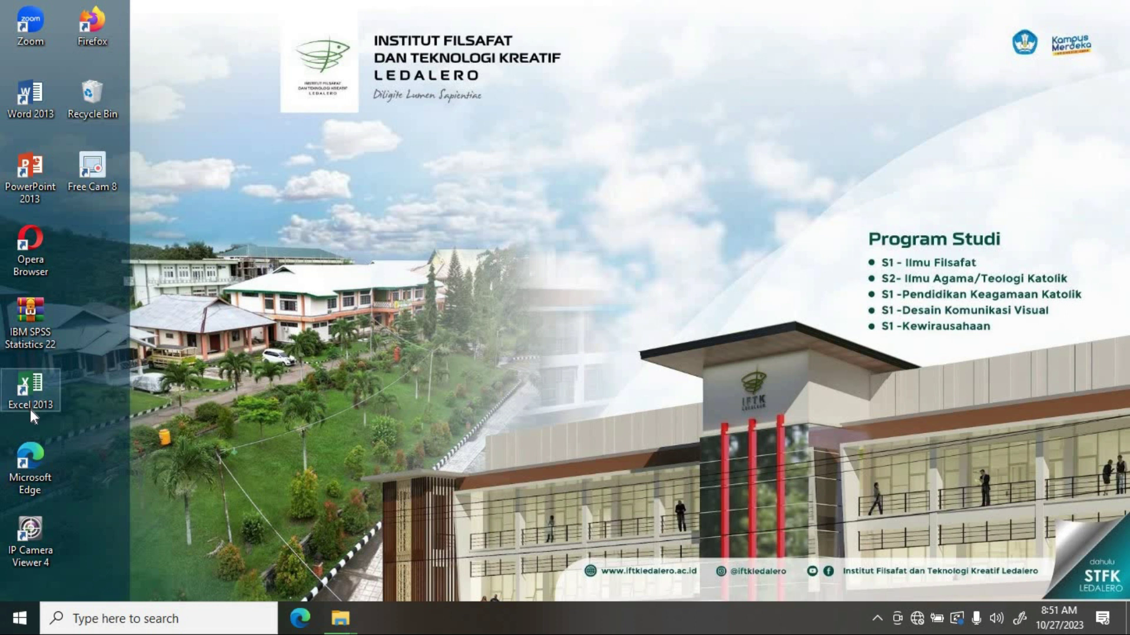
- Search Windows for 'exce' and launch Excel 2013 from the Best match result
click(99, 622)
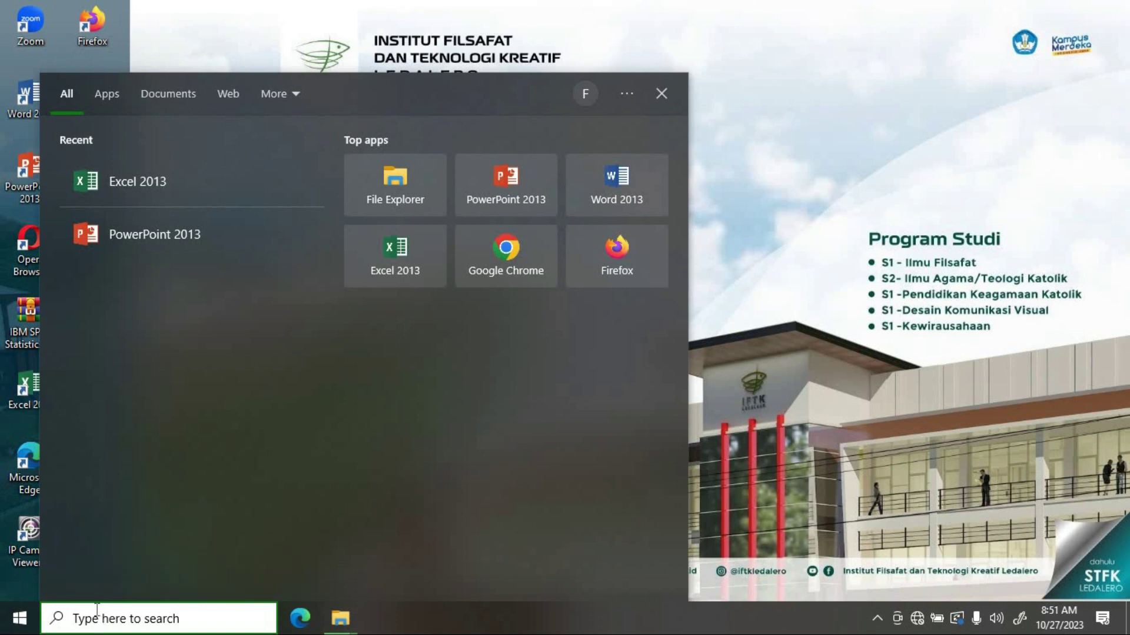
text(exce)
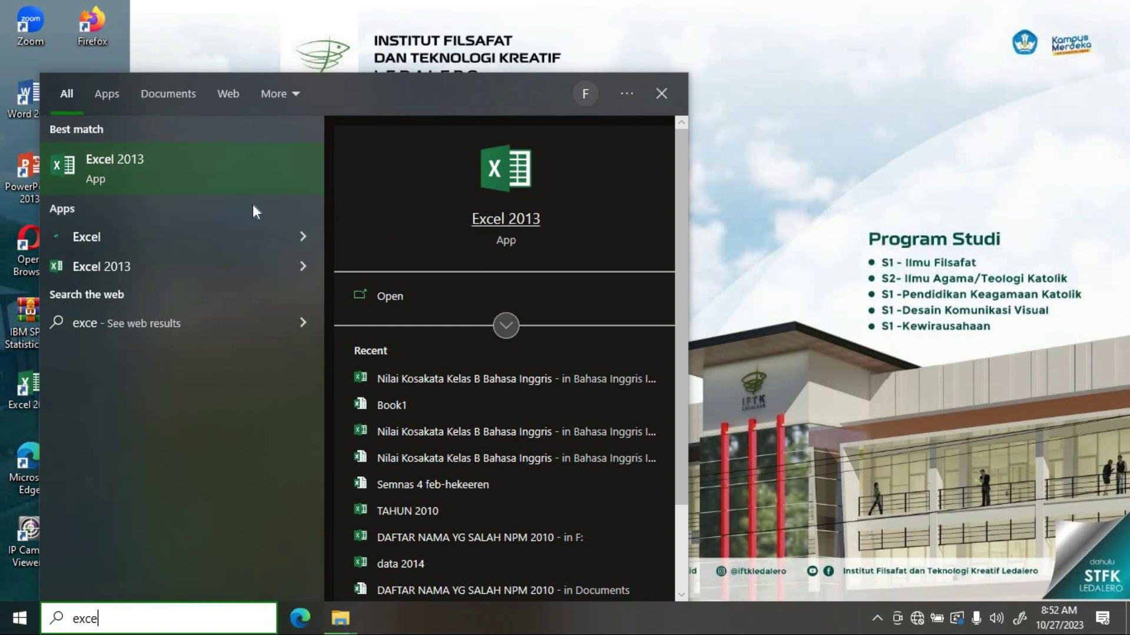
click(129, 165)
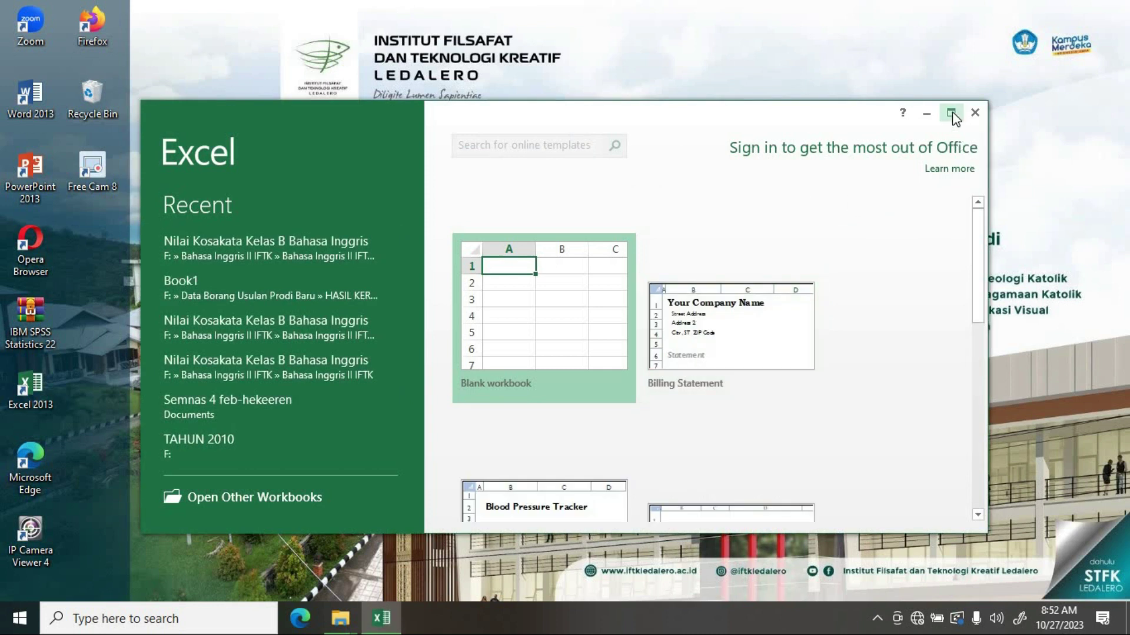
- Maximize the Excel start screen and close the Office Activation Wizard warning
click(951, 112)
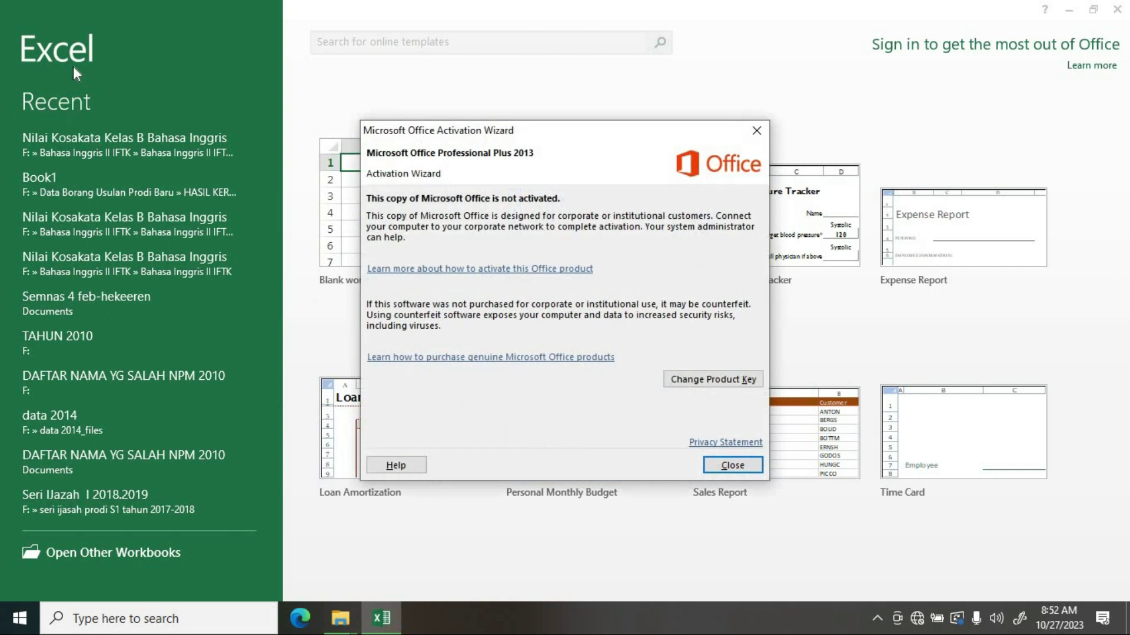
click(732, 465)
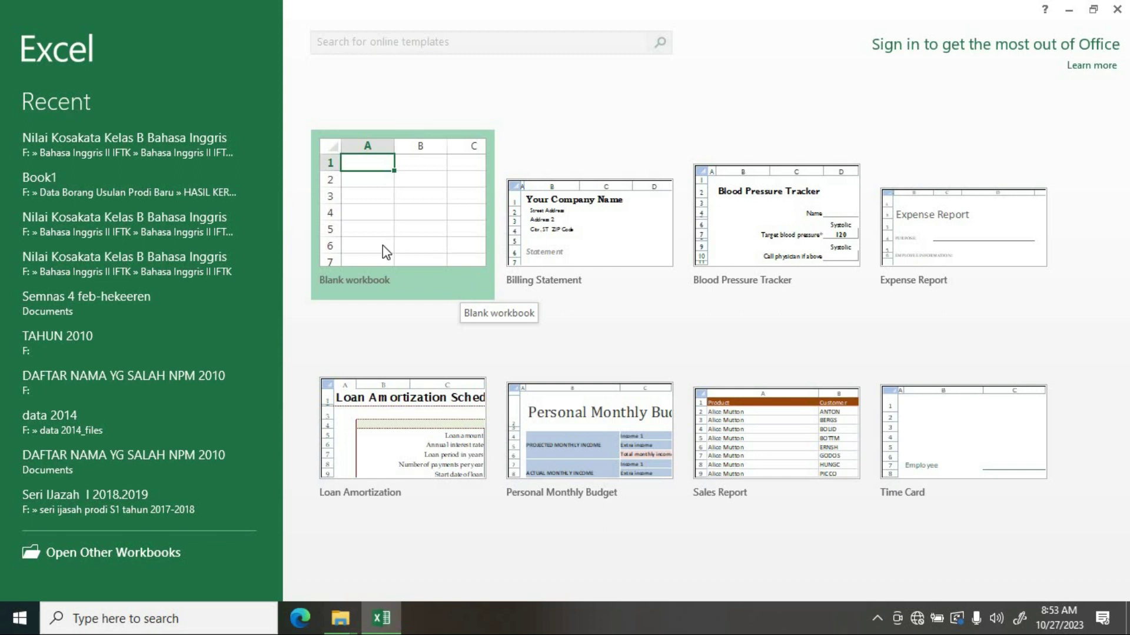
- Create blank workbook Book1 and bring up the PAGE LAYOUT ribbon options
click(379, 196)
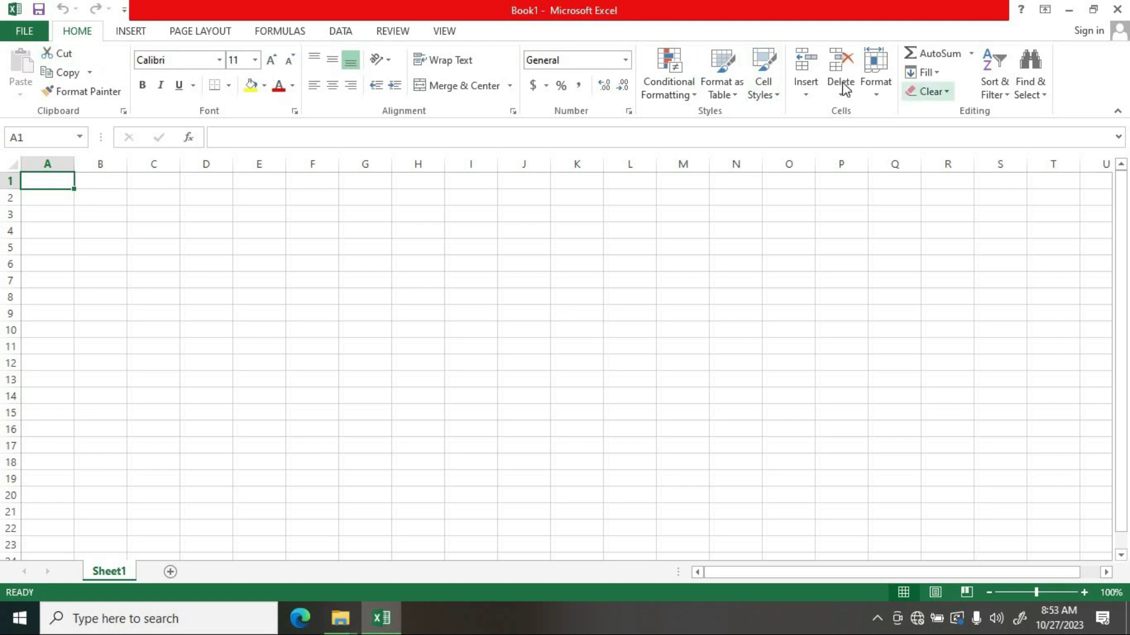
click(133, 32)
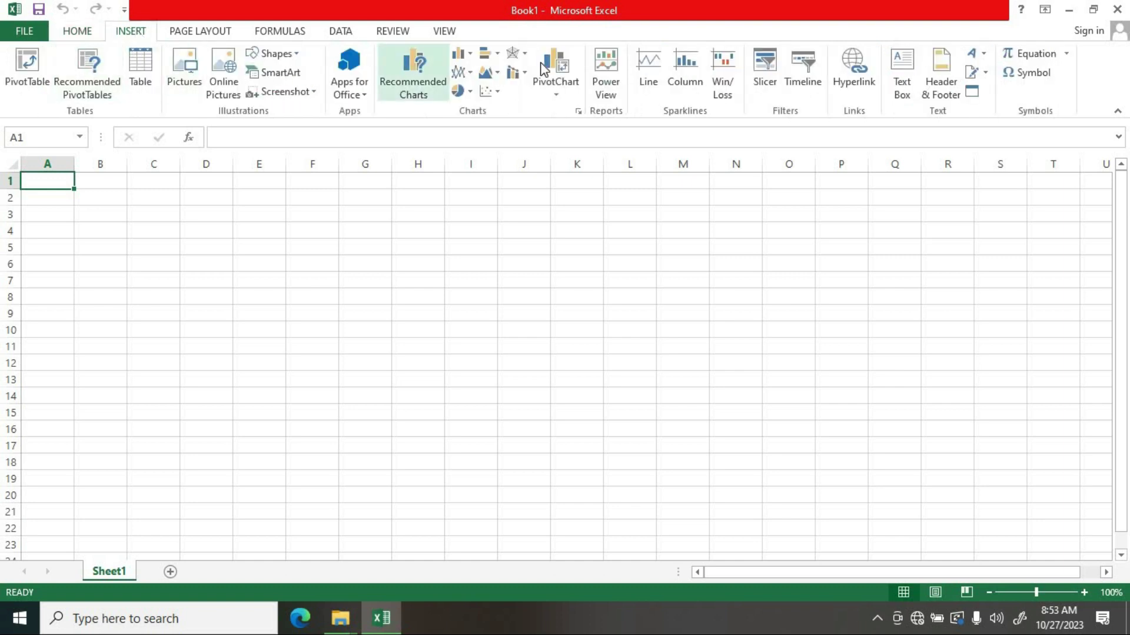
click(199, 36)
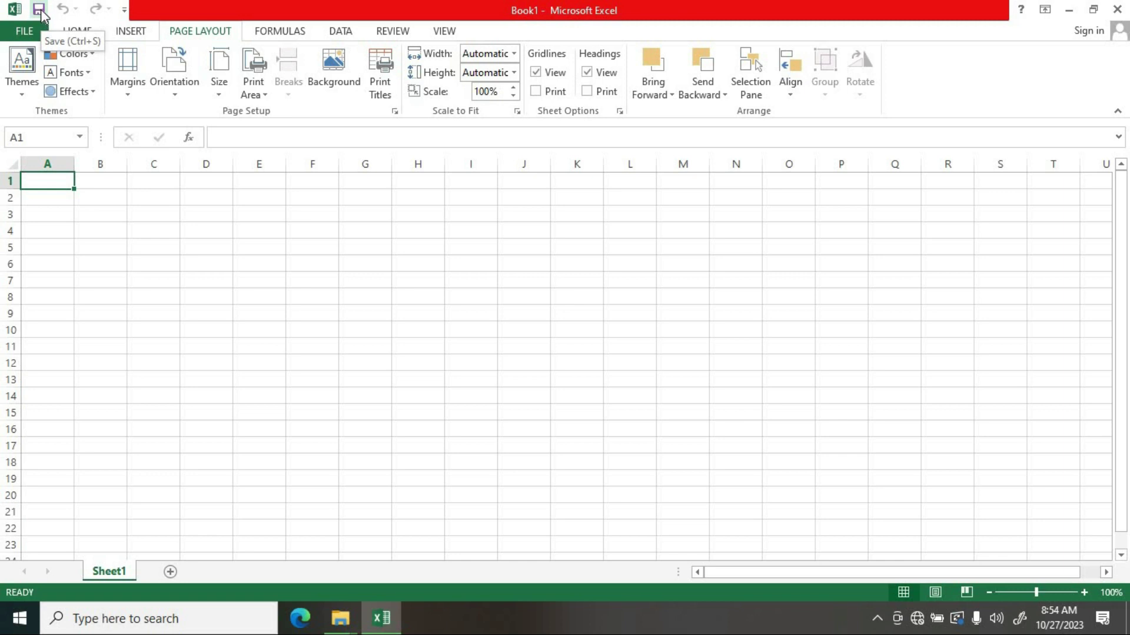
click(124, 10)
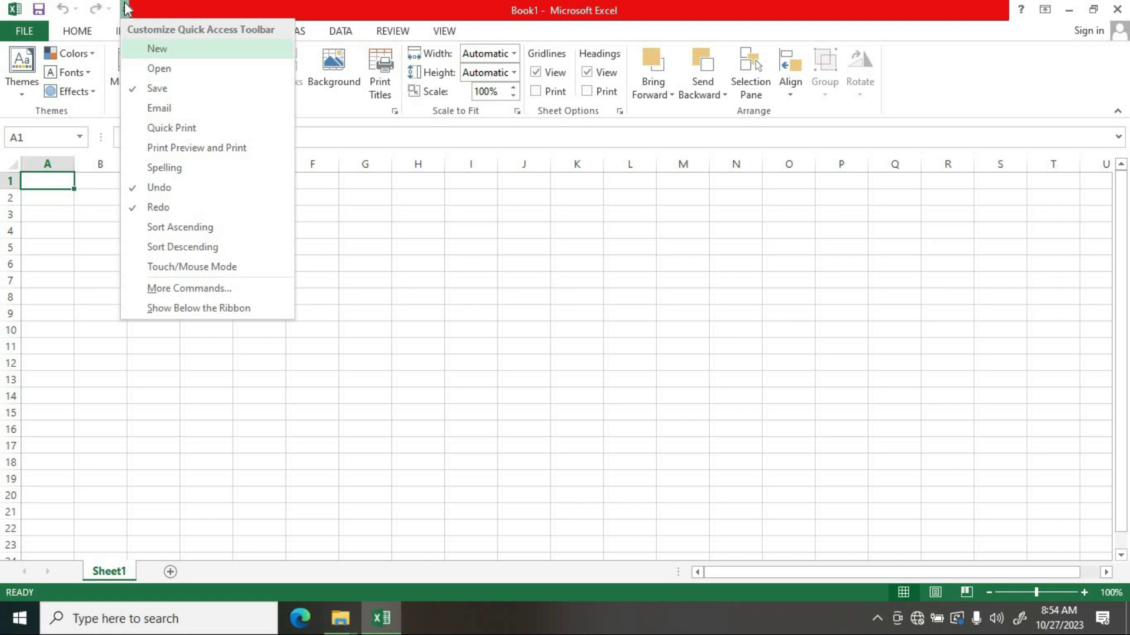
click(200, 7)
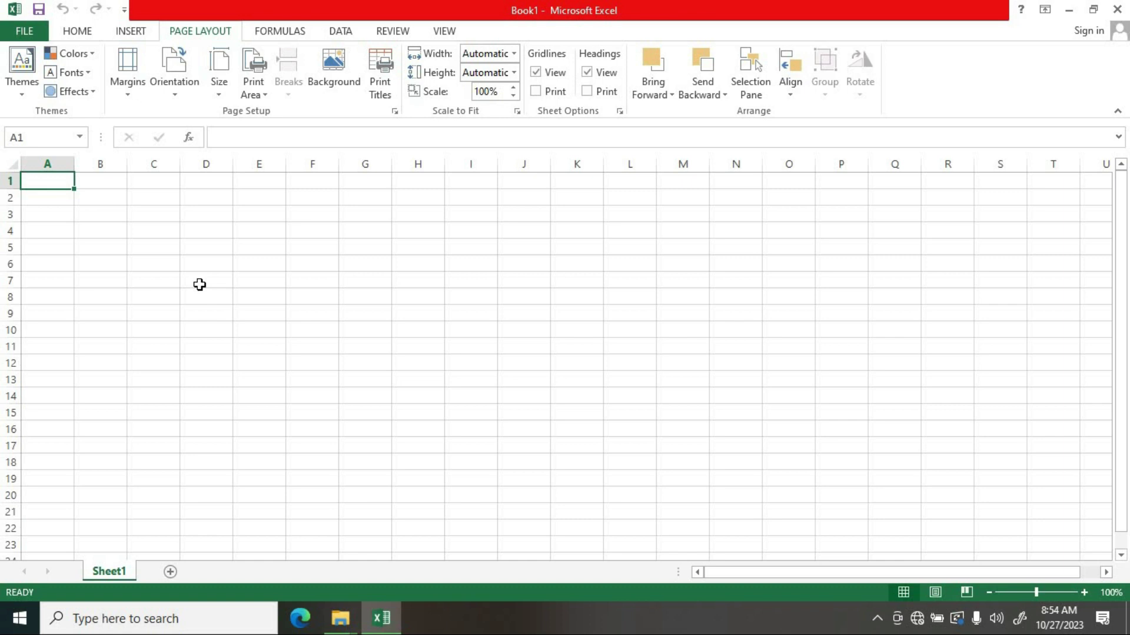
click(56, 160)
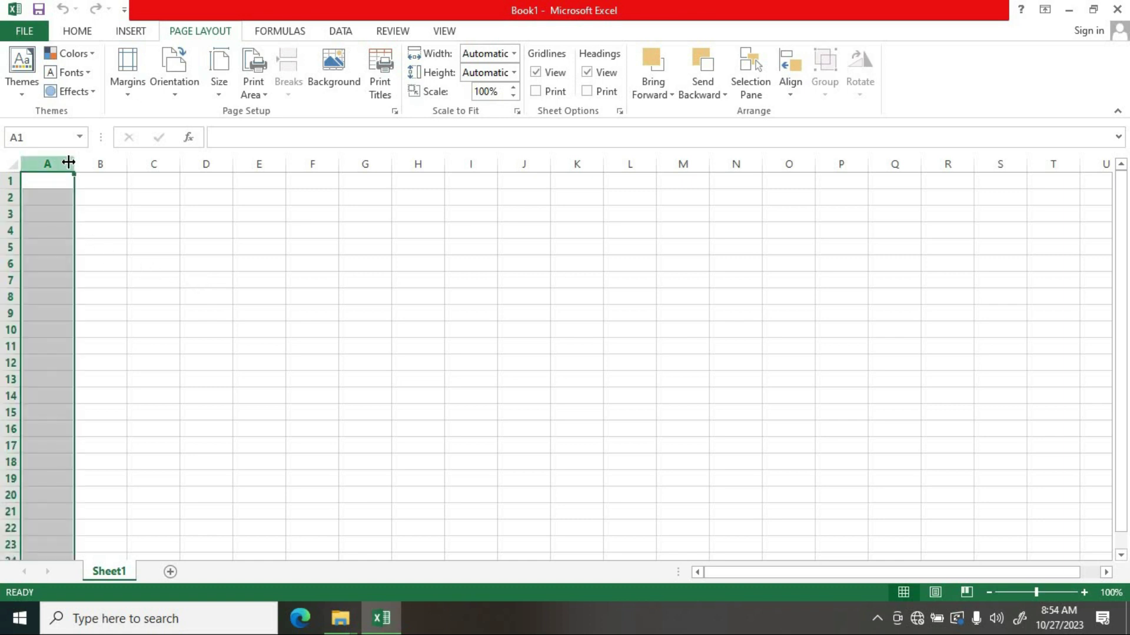
click(101, 163)
click(151, 162)
click(207, 163)
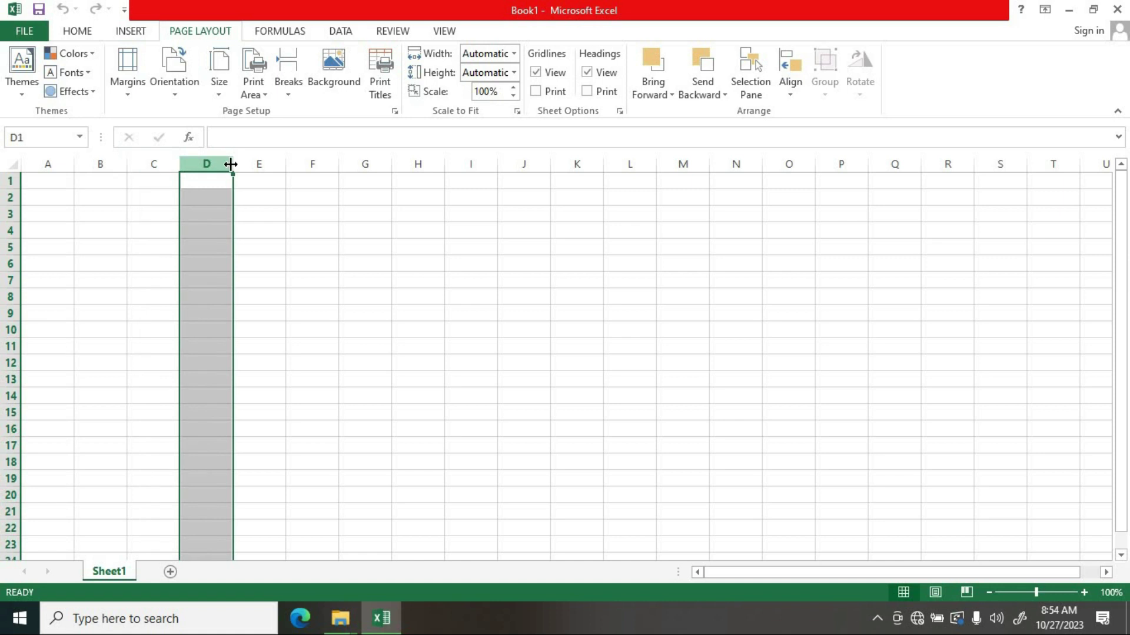
click(245, 162)
click(47, 162)
click(100, 157)
click(157, 157)
click(202, 158)
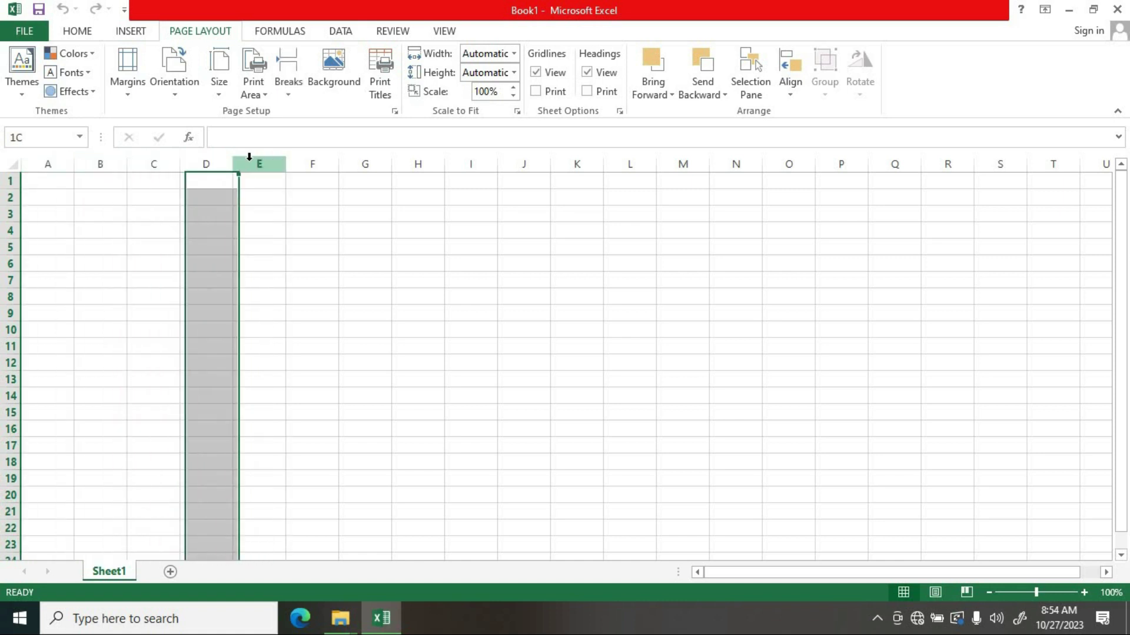
click(249, 159)
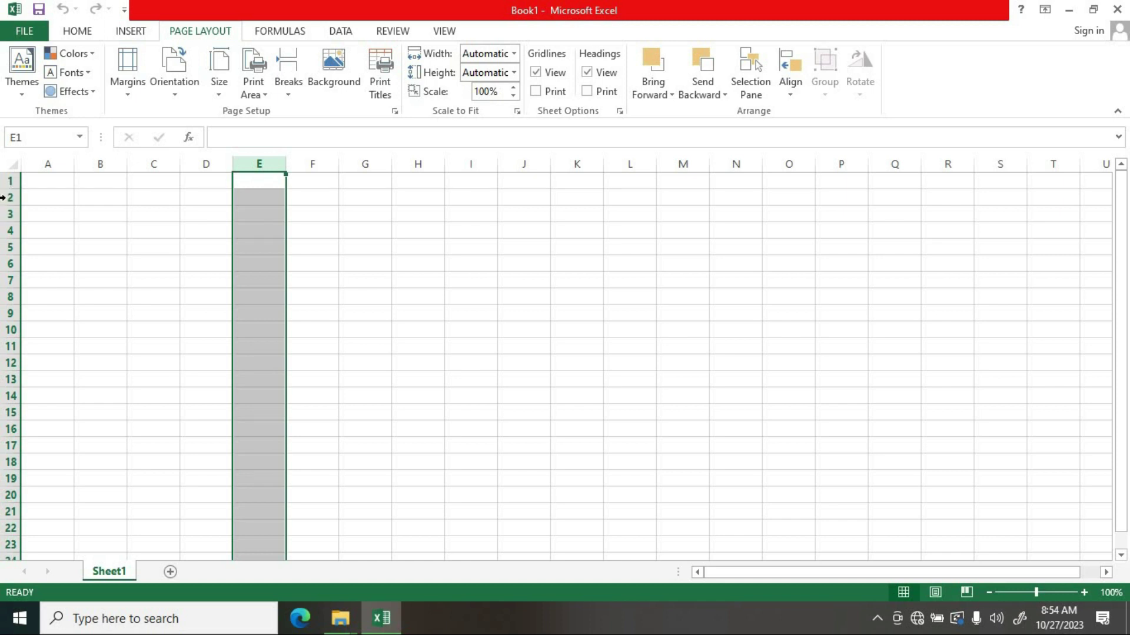
click(6, 198)
click(9, 214)
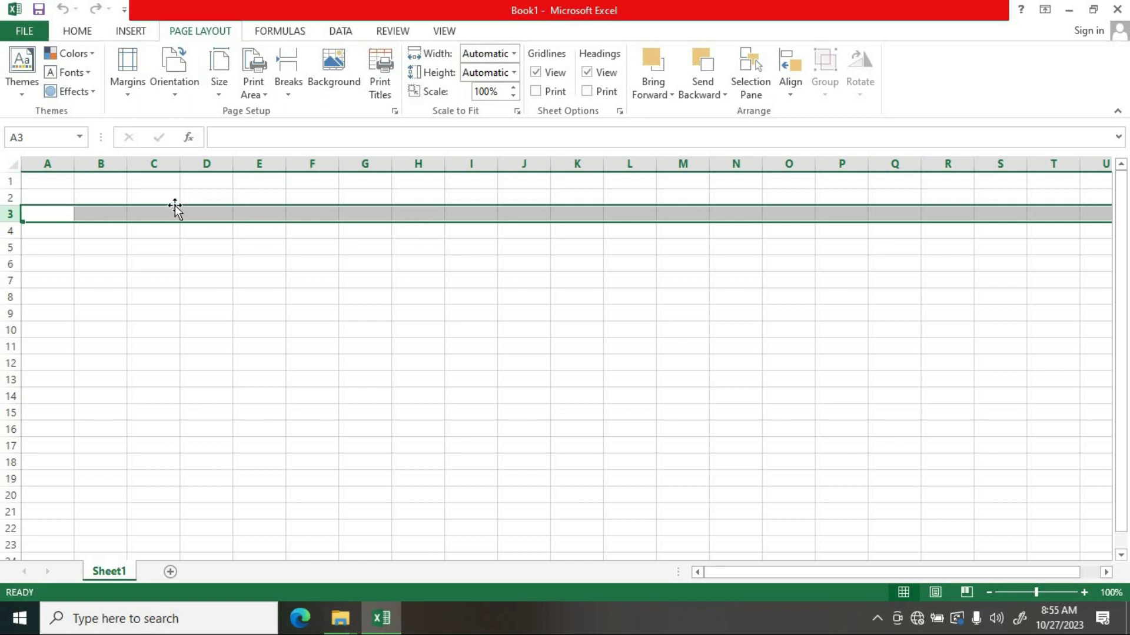
click(57, 163)
click(100, 163)
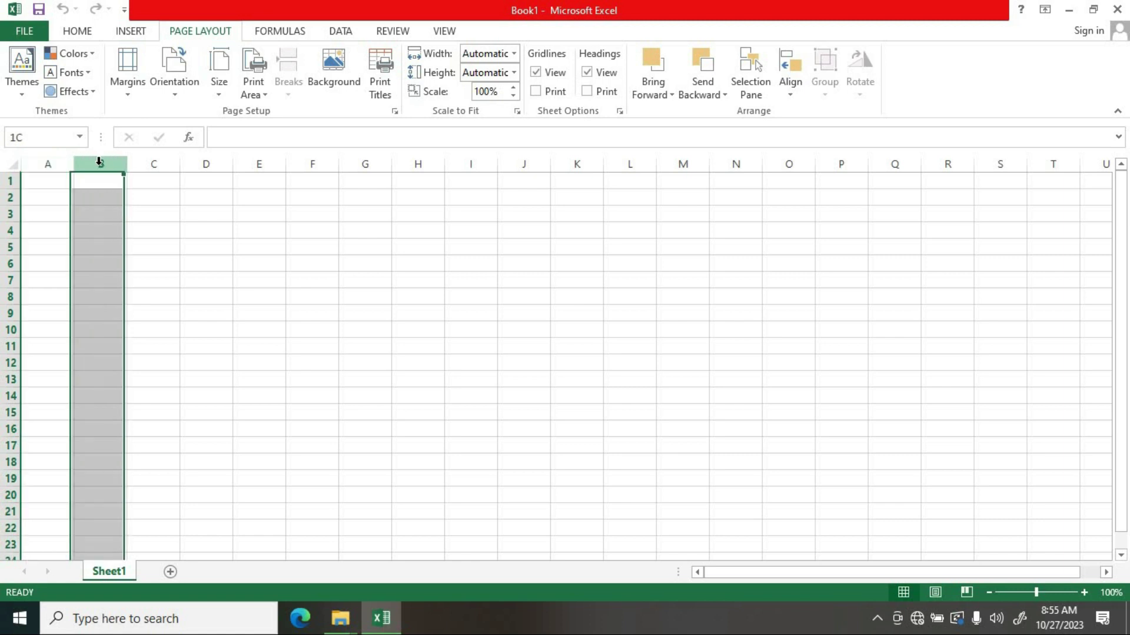
click(158, 162)
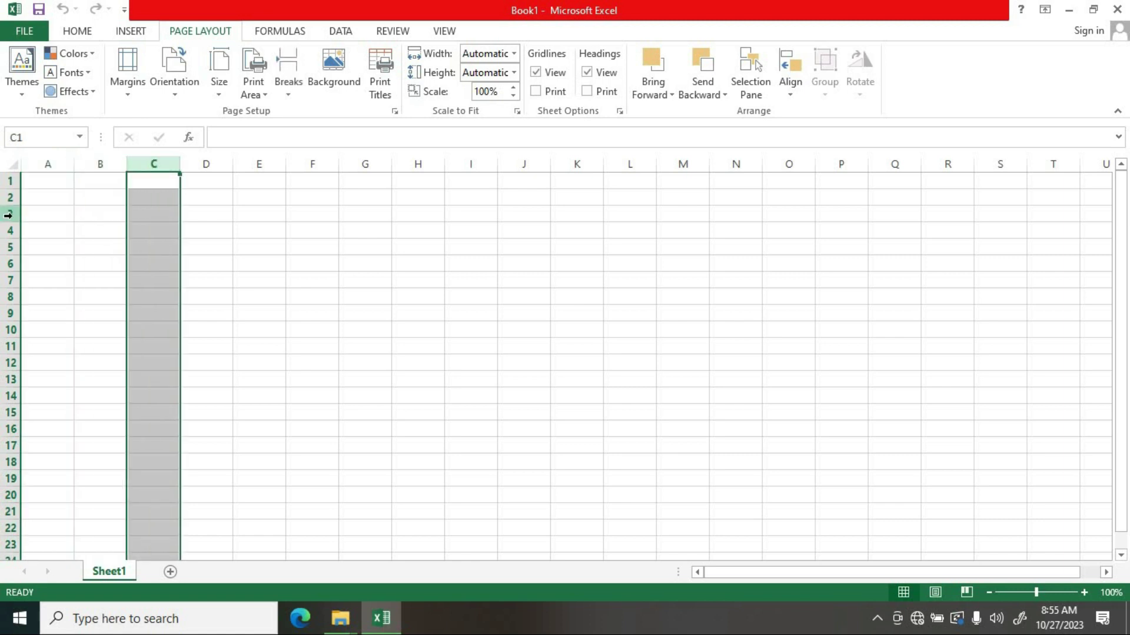
click(57, 183)
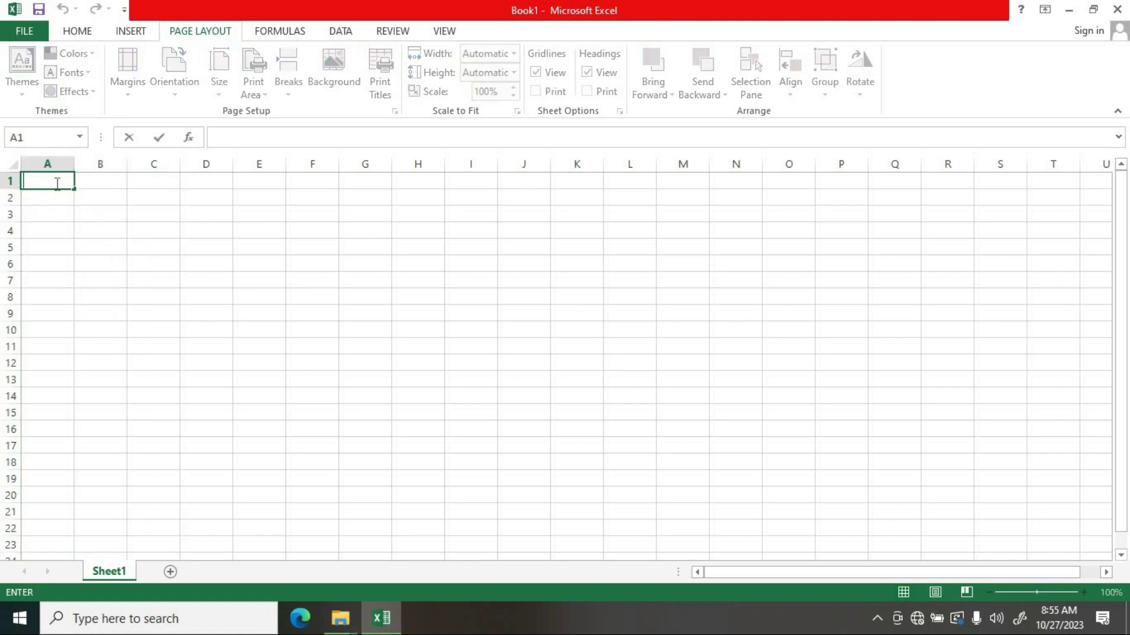
text(a)
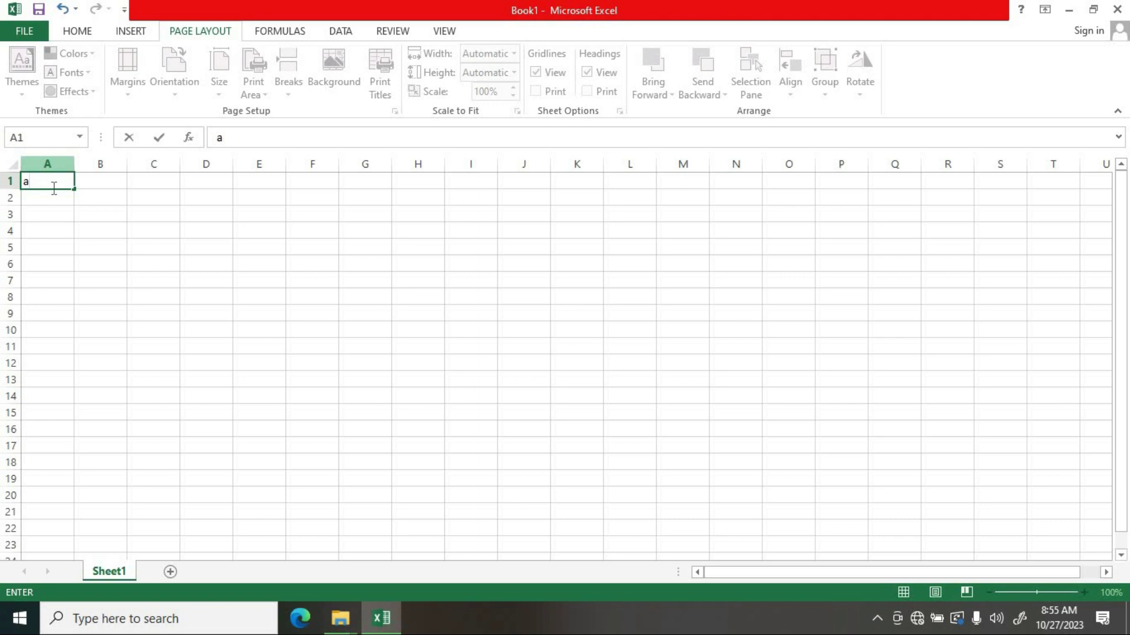
key(Escape)
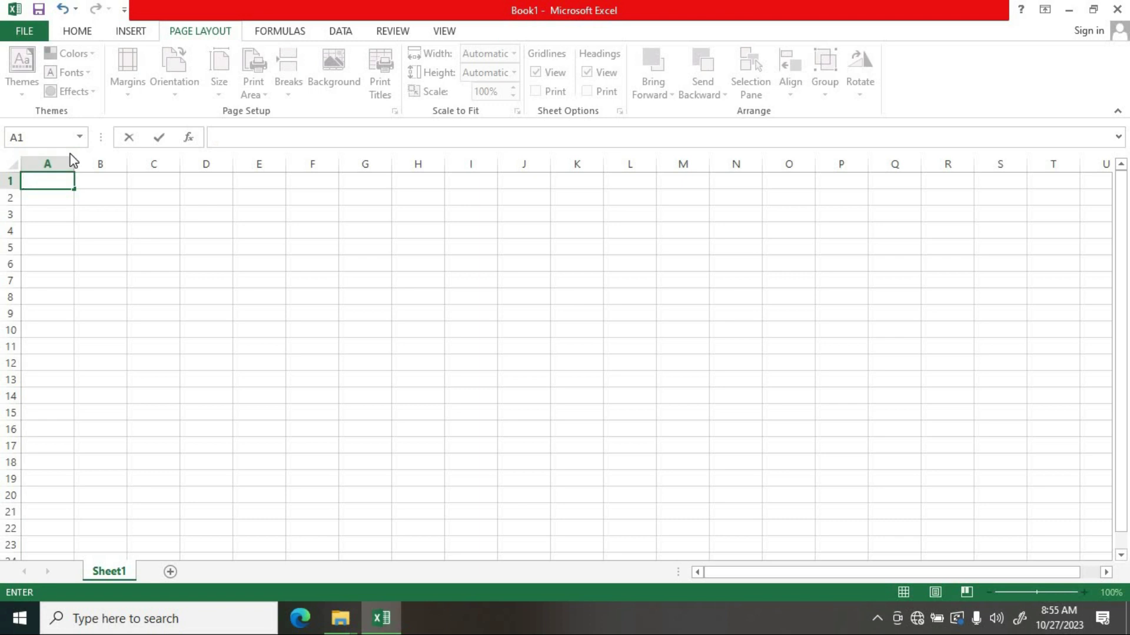
- Add worksheets Sheet2 and Sheet3 to Book1, then return to Sheet1
click(236, 230)
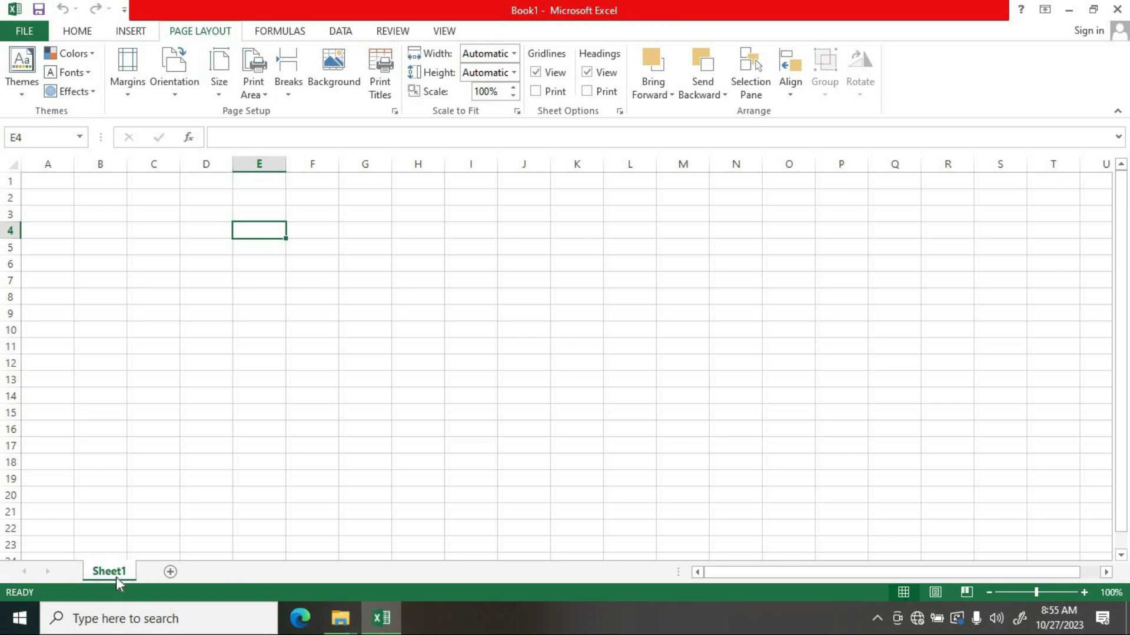
click(170, 572)
click(223, 573)
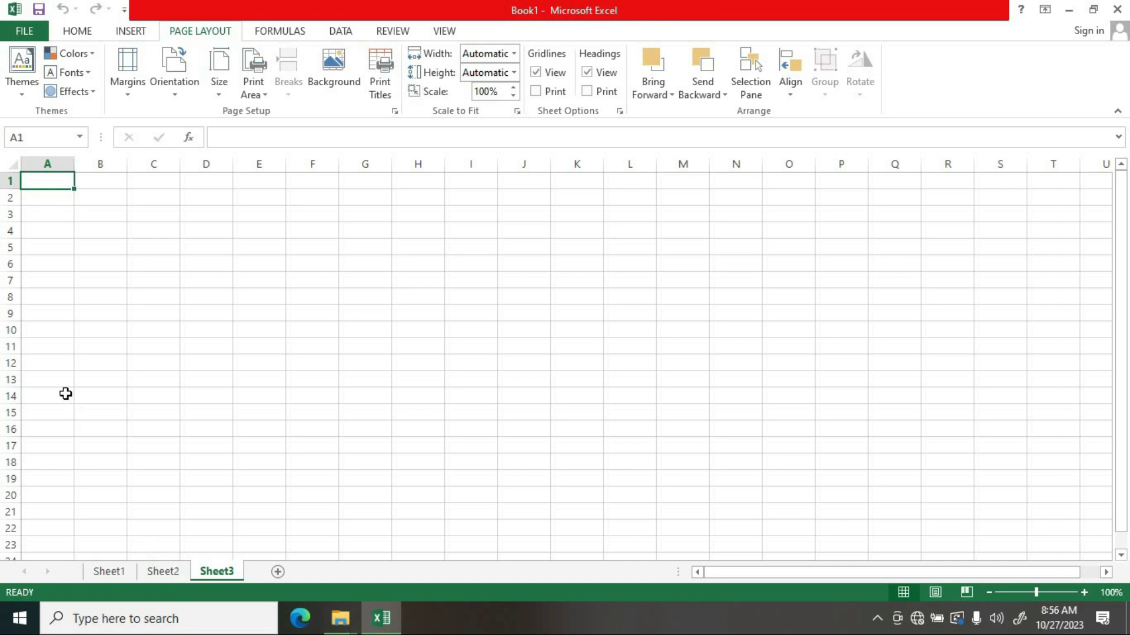
click(119, 571)
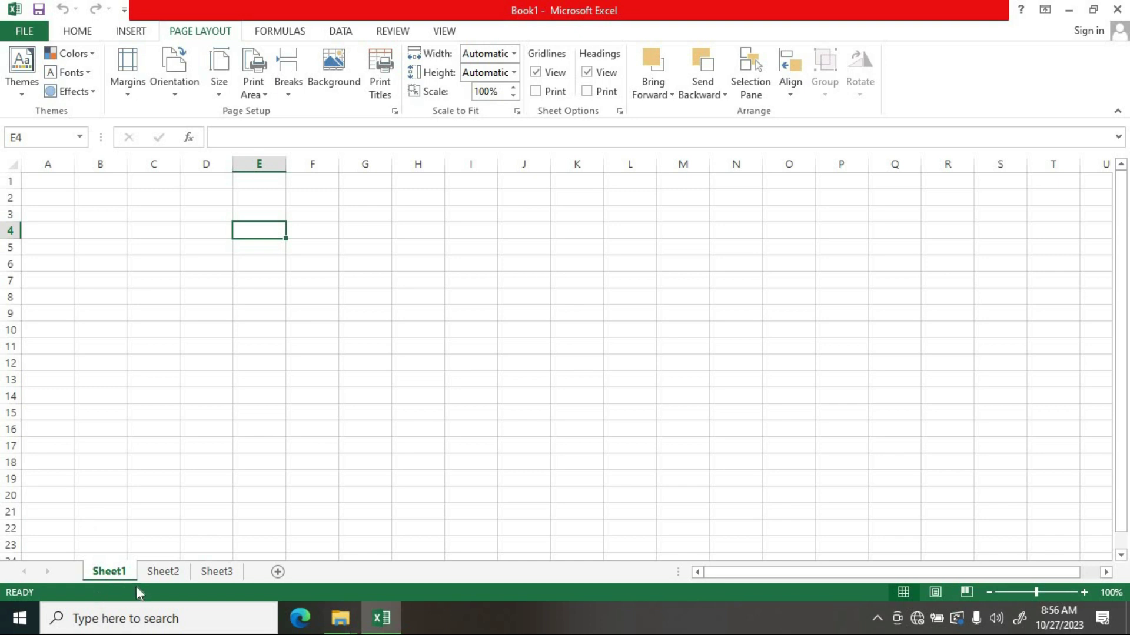
- Rename Sheet1 to 'Rekapan Absensi Nov. 2023' and switch to the empty Sheet2
right_click(112, 571)
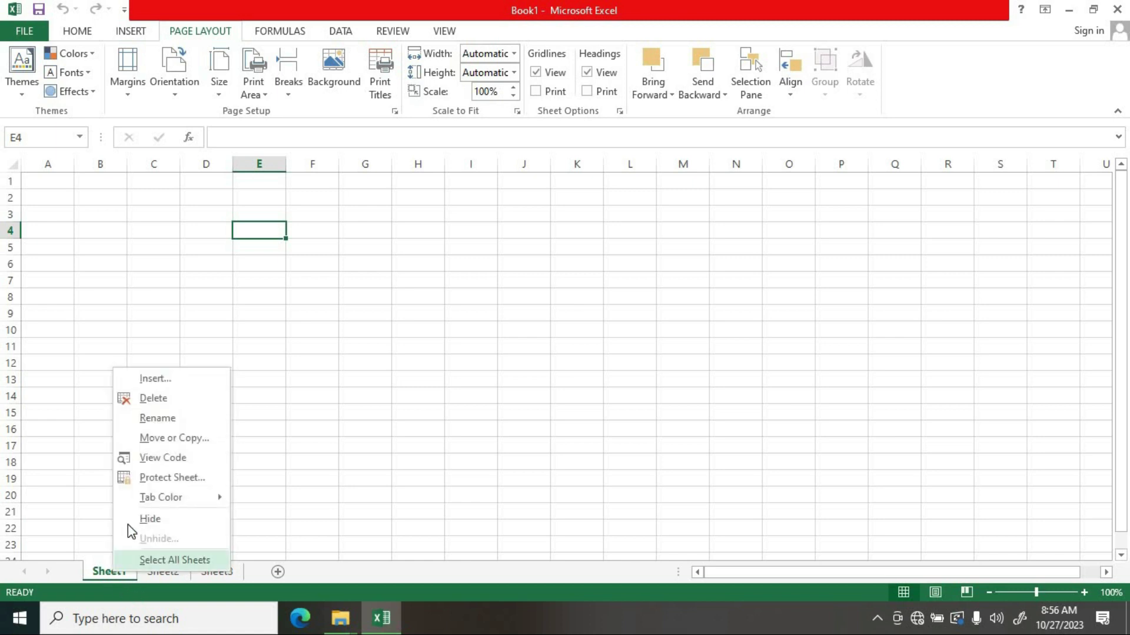
click(157, 418)
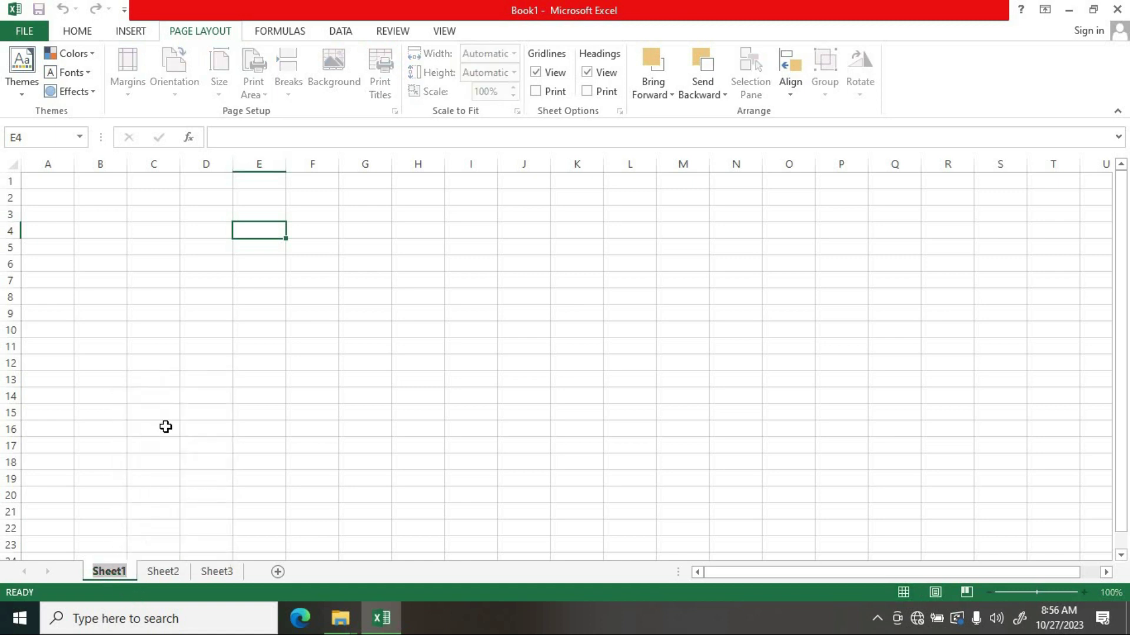
text(Rekapan A)
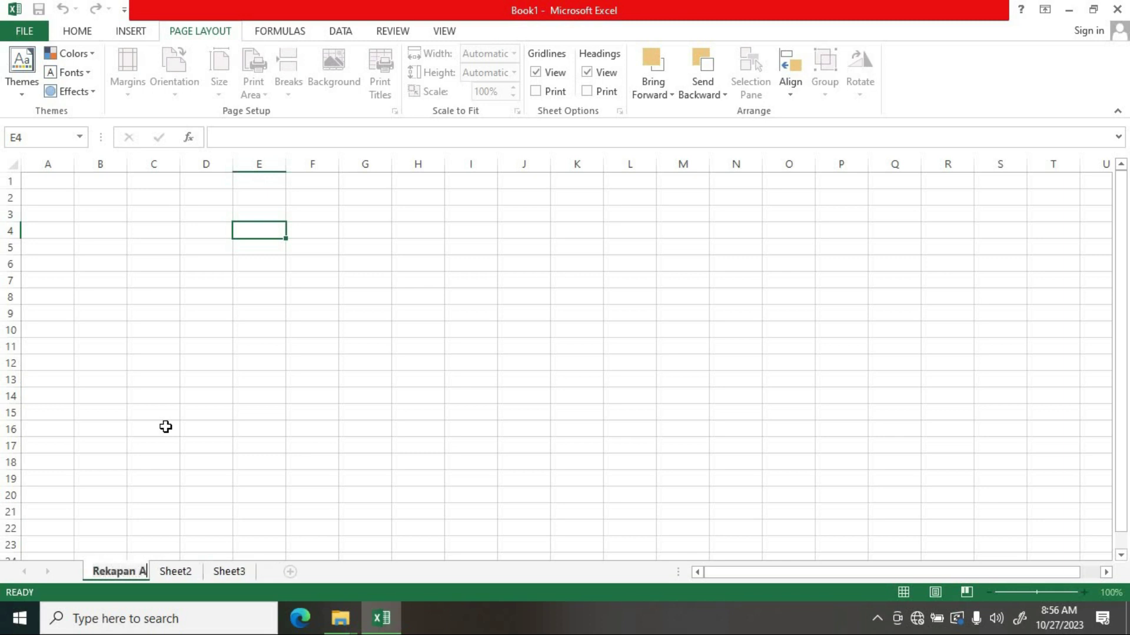
text(bseb)
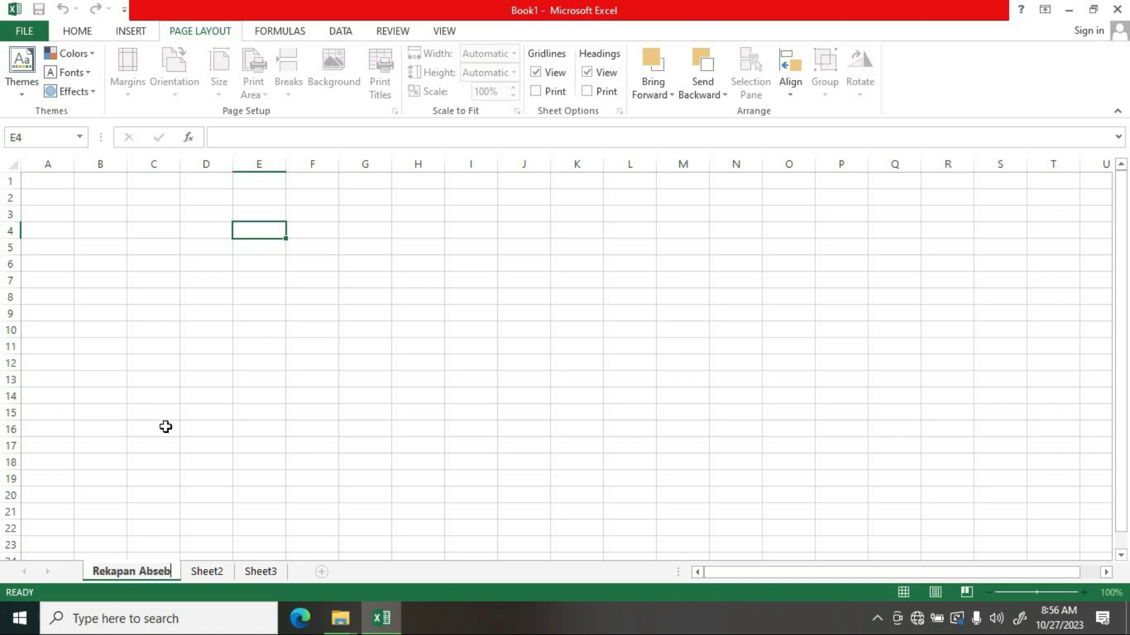
key(BackSpace)
text(nsi)
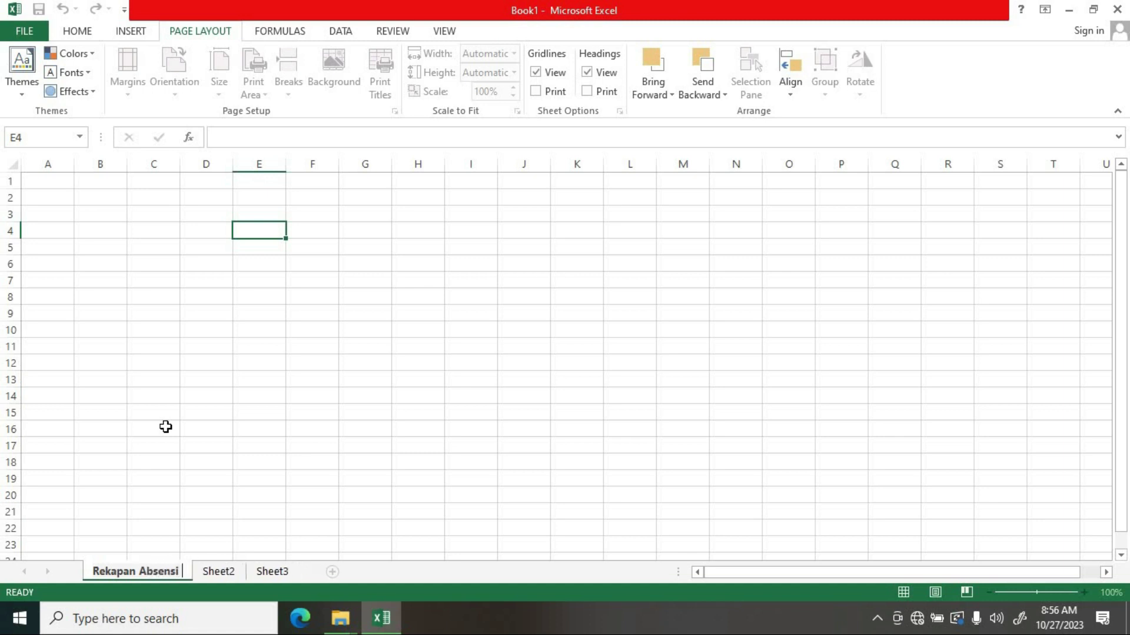
text( No)
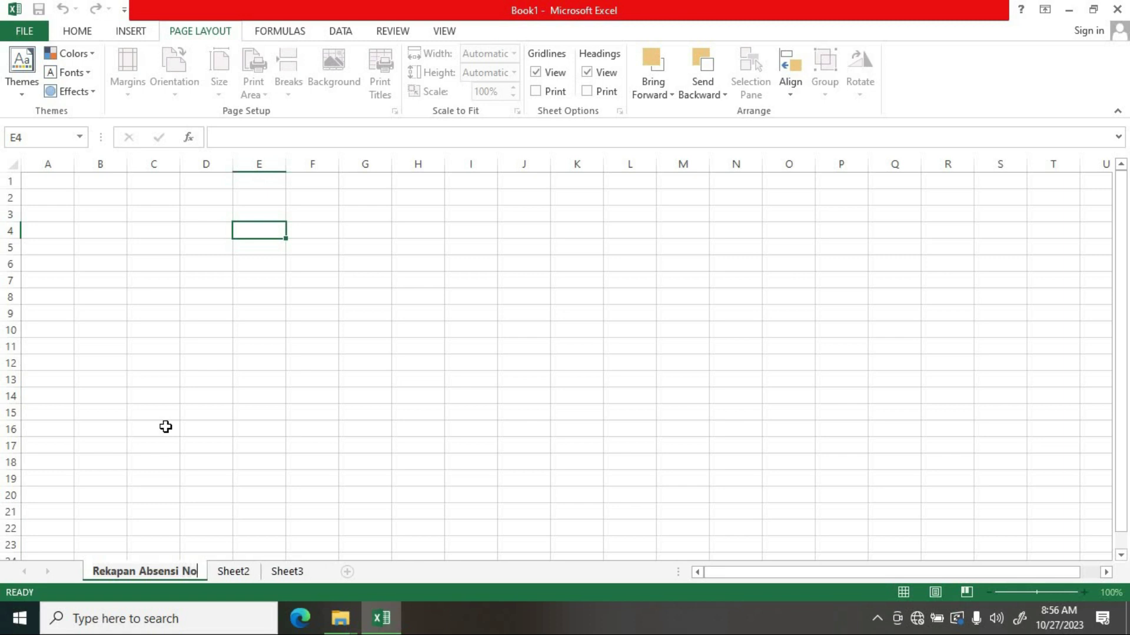
text(v. )
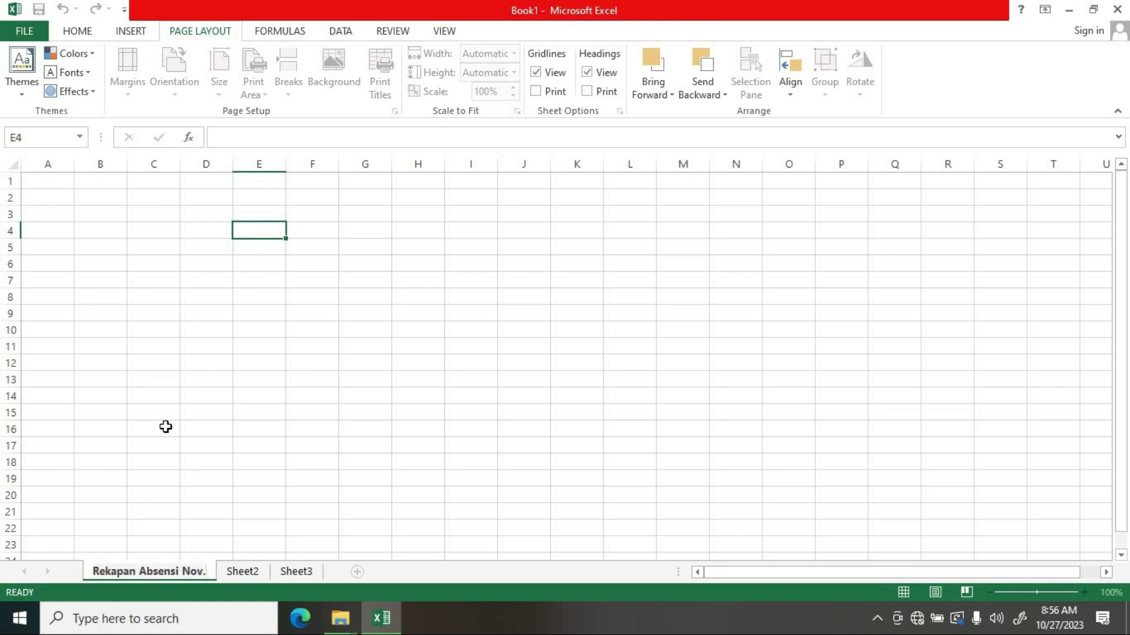
text(2023)
key(Return)
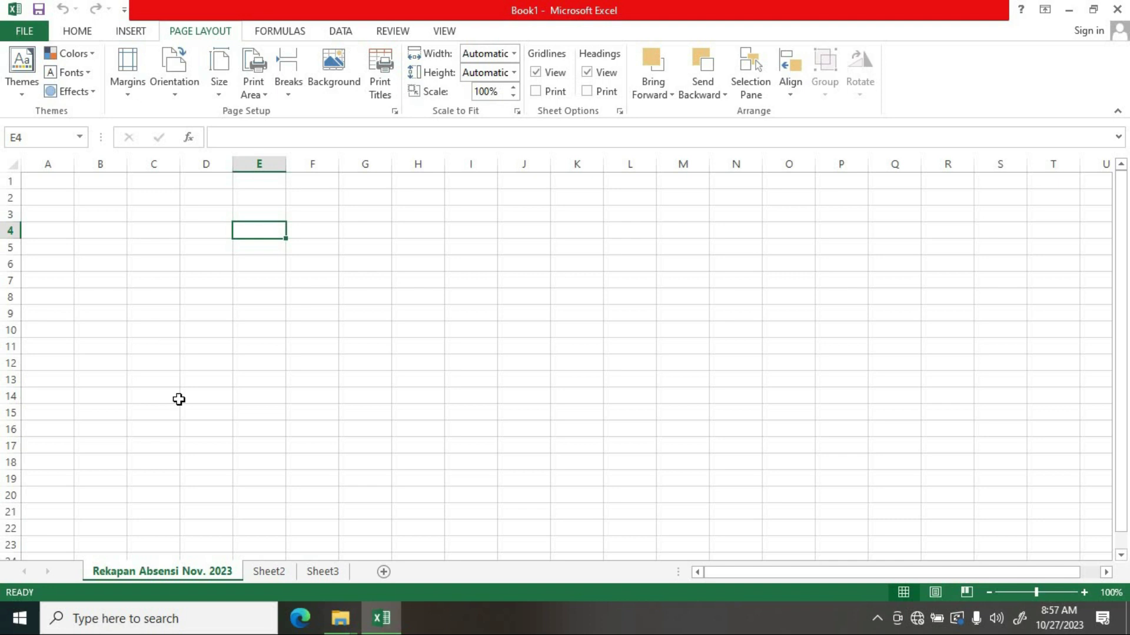
click(280, 572)
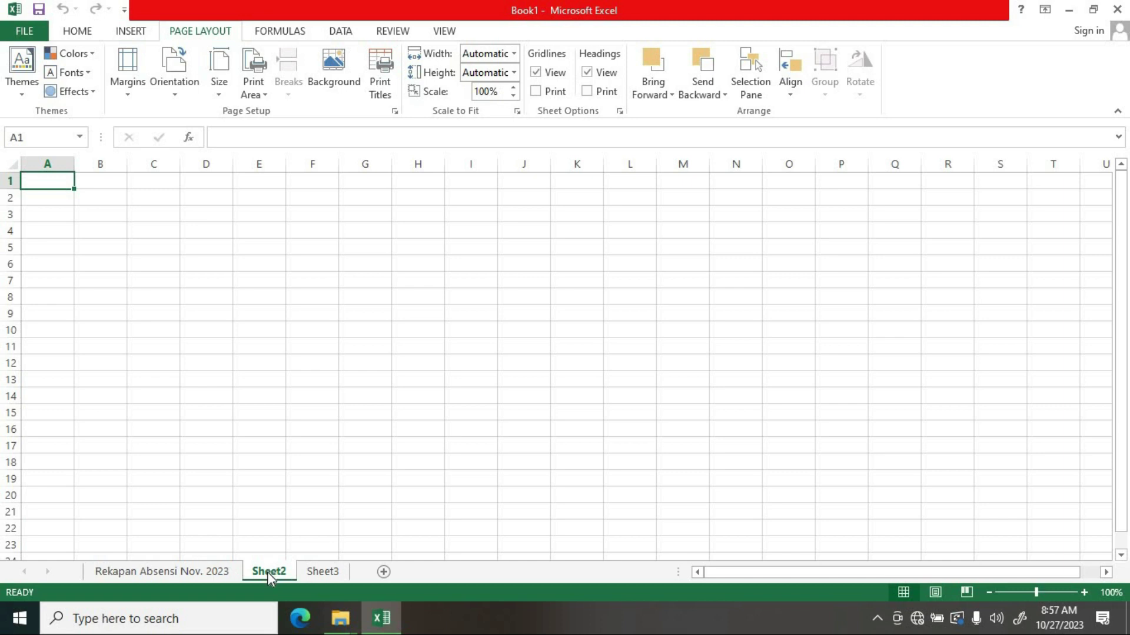
ctrl+click(177, 577)
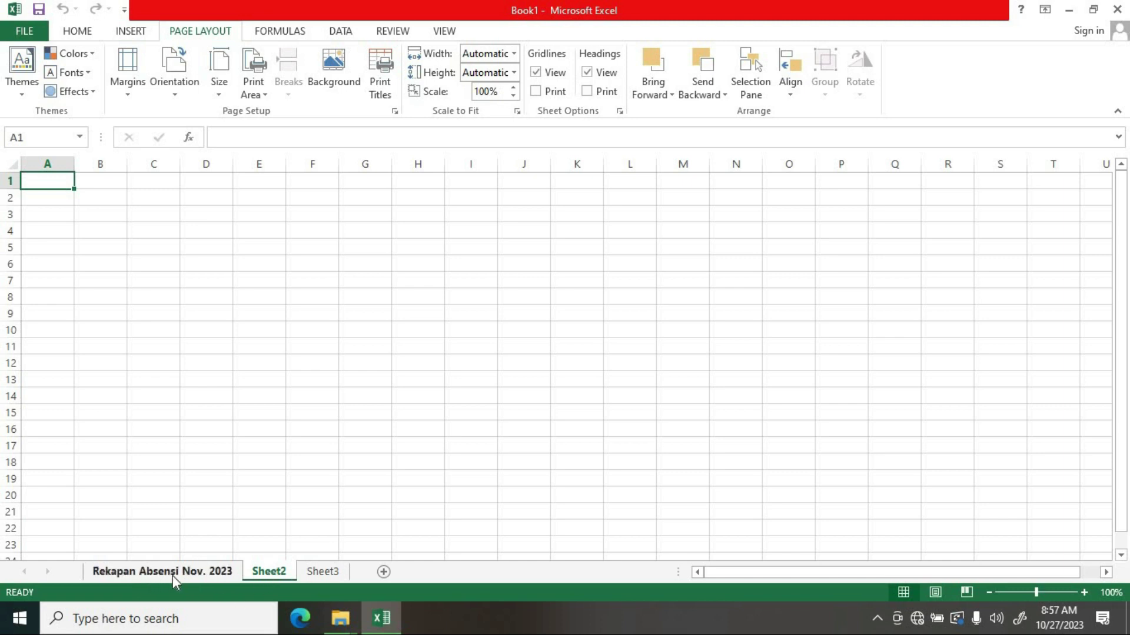
ctrl+click(150, 580)
click(292, 363)
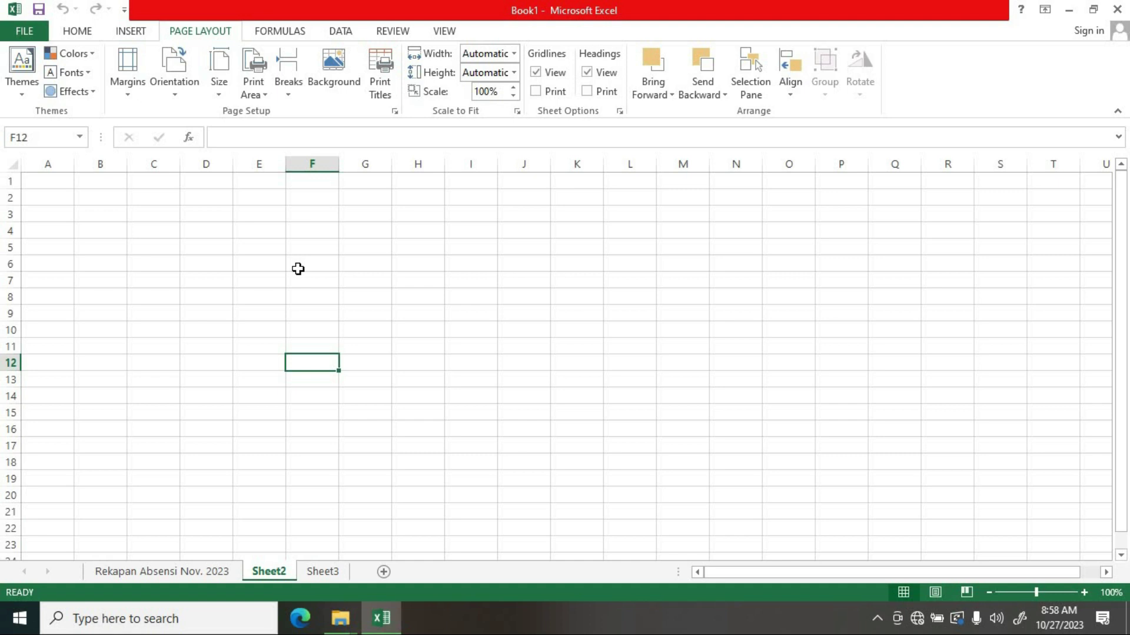
click(297, 269)
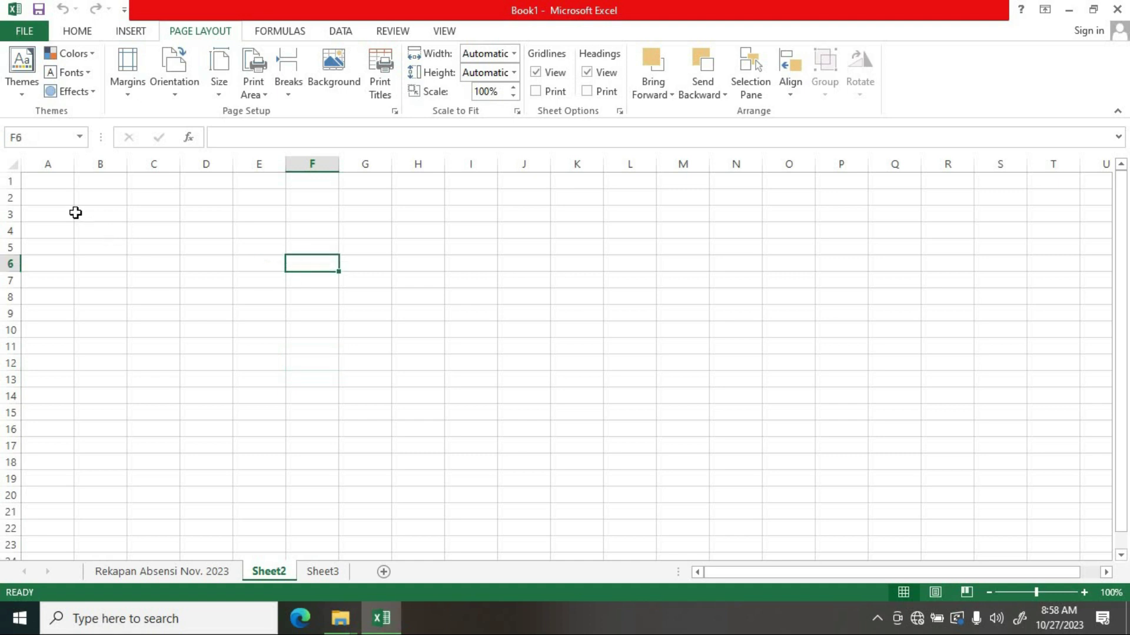
- Enter the headers No in A1 and NIS in B1
click(53, 183)
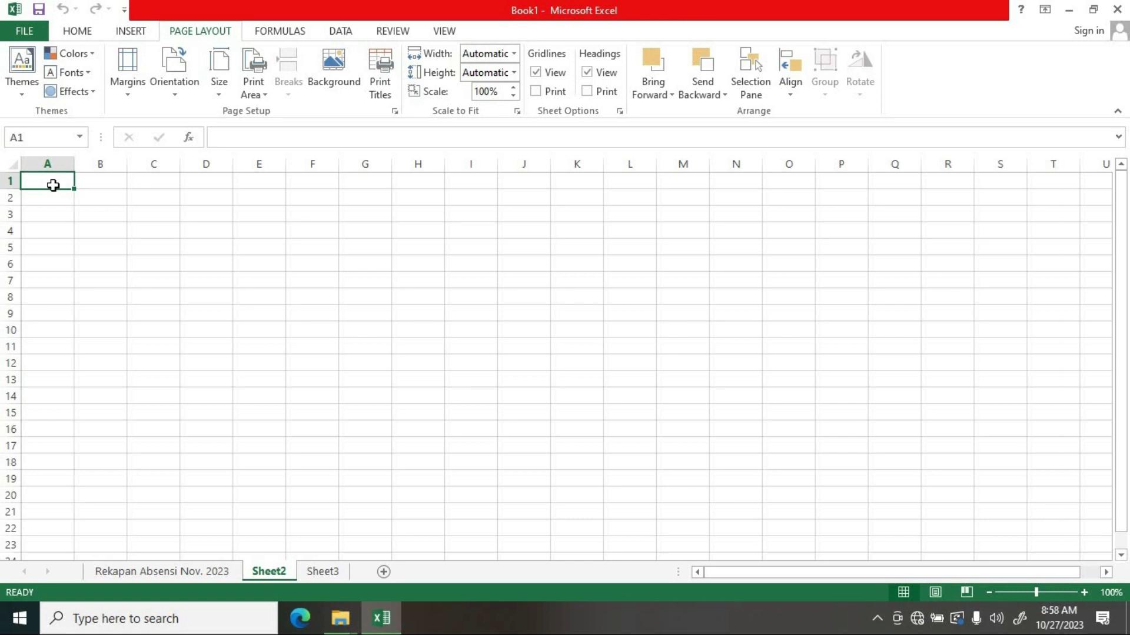
text(no)
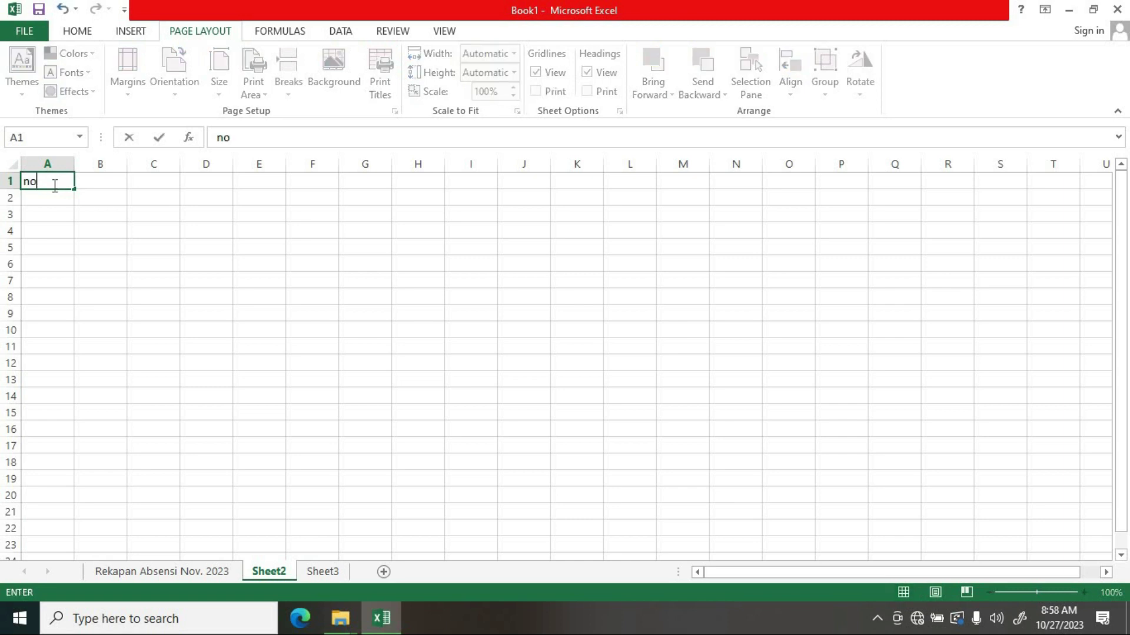
key(BackSpace)
key(BackSpace)
text(N)
text(o)
key(Tab)
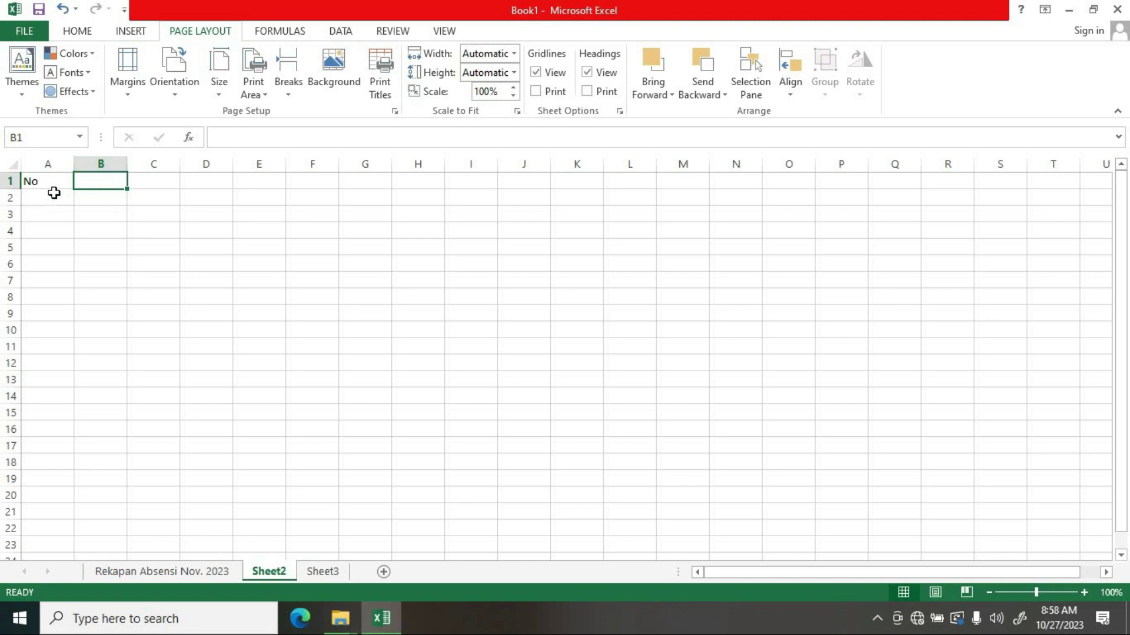
key(F2)
text(NIS)
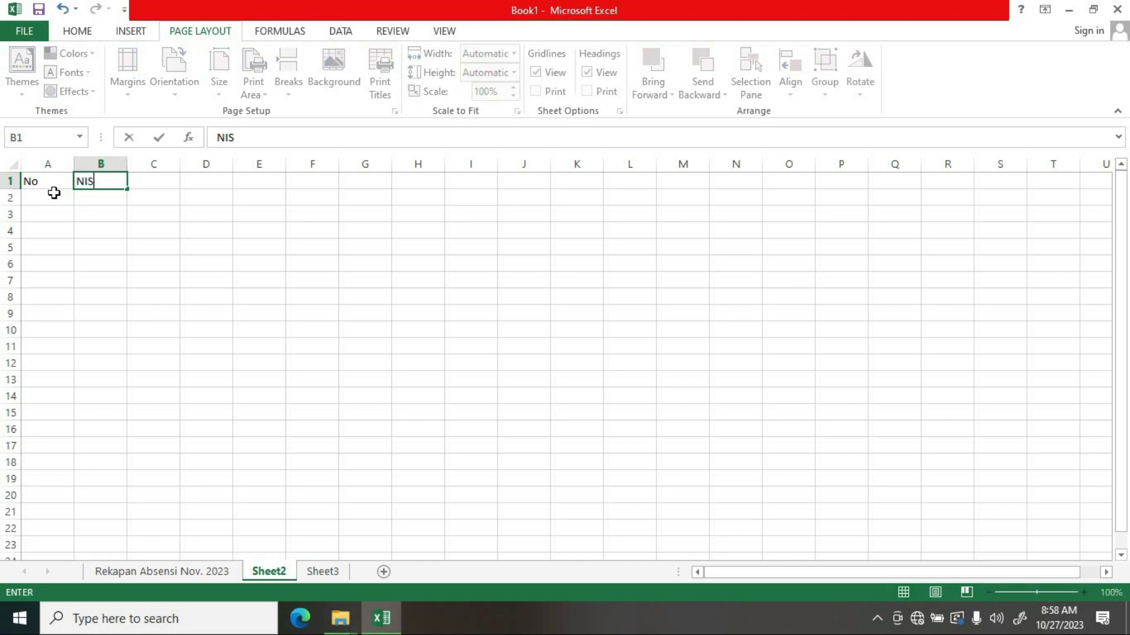
key(Tab)
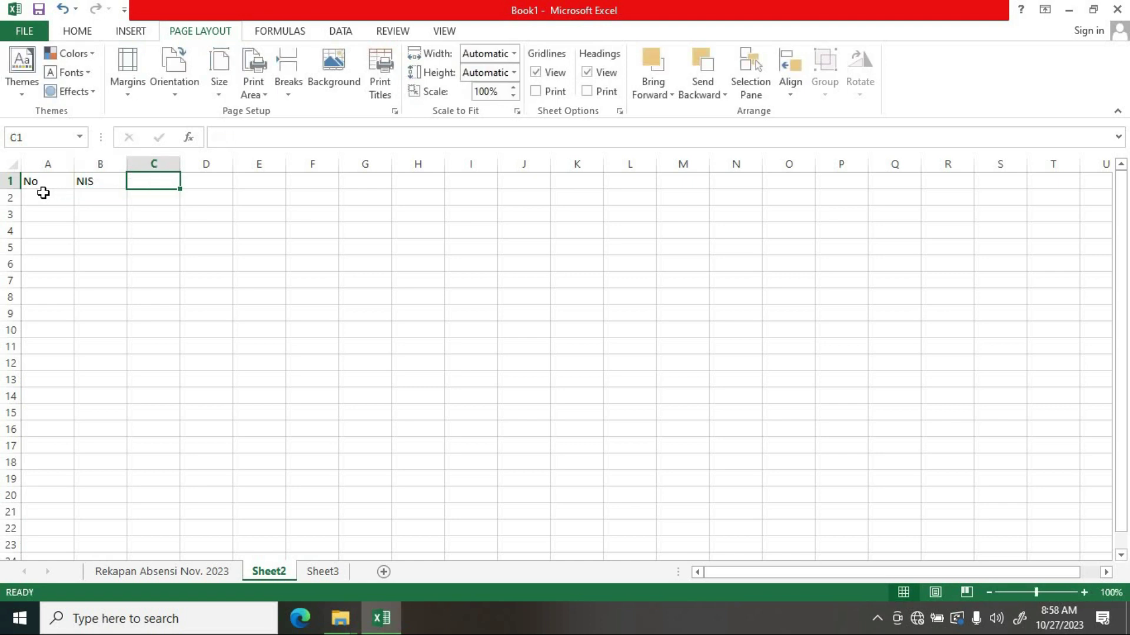
- Widen column B to about 10 characters and enter NAMA SISWA in C1
drag(126, 163, 137, 164)
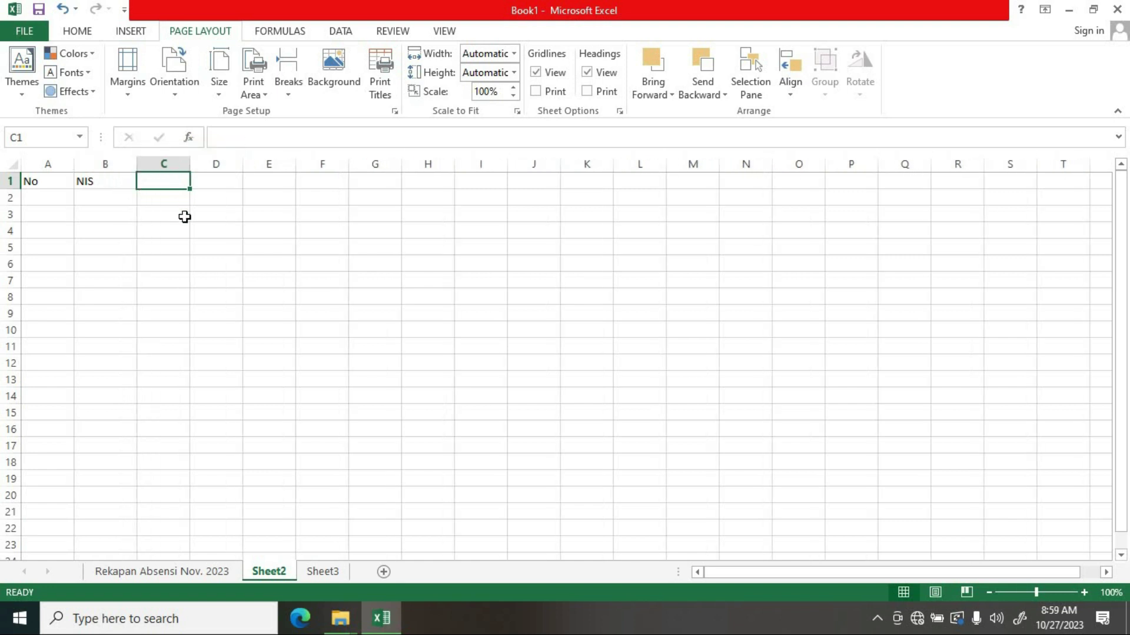
text(NAMA SISWA)
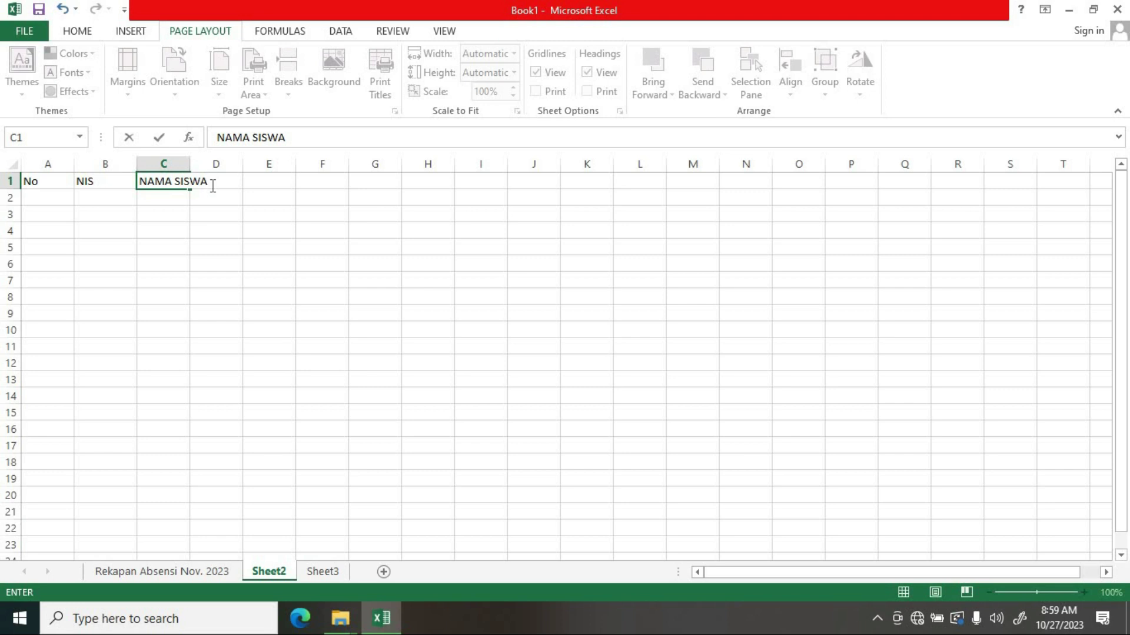
click(240, 196)
click(226, 180)
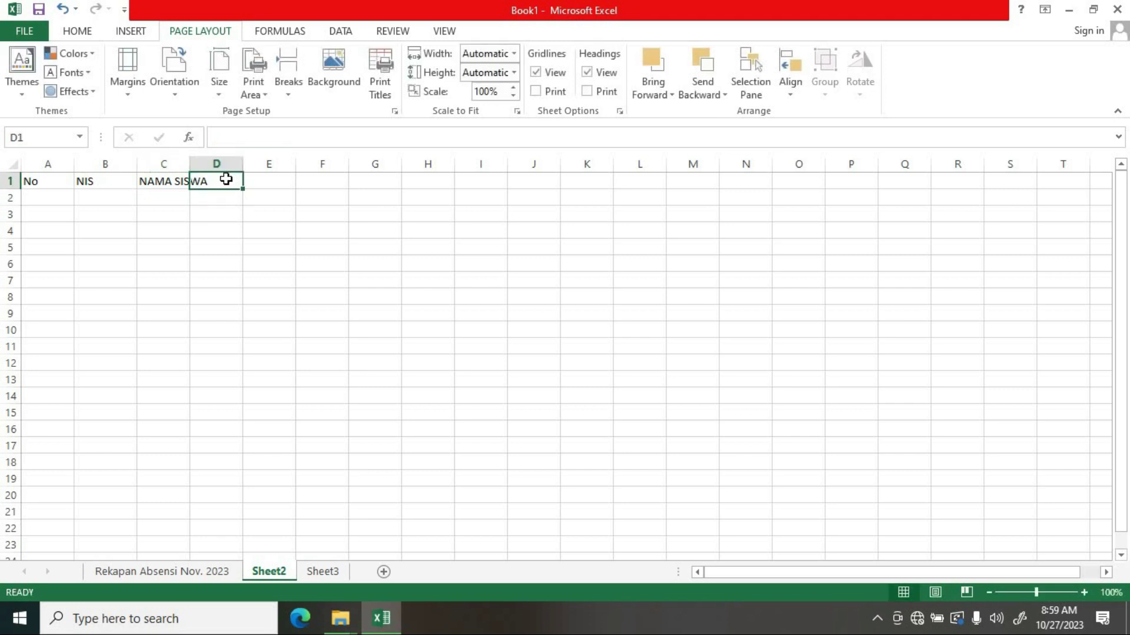
key(Right)
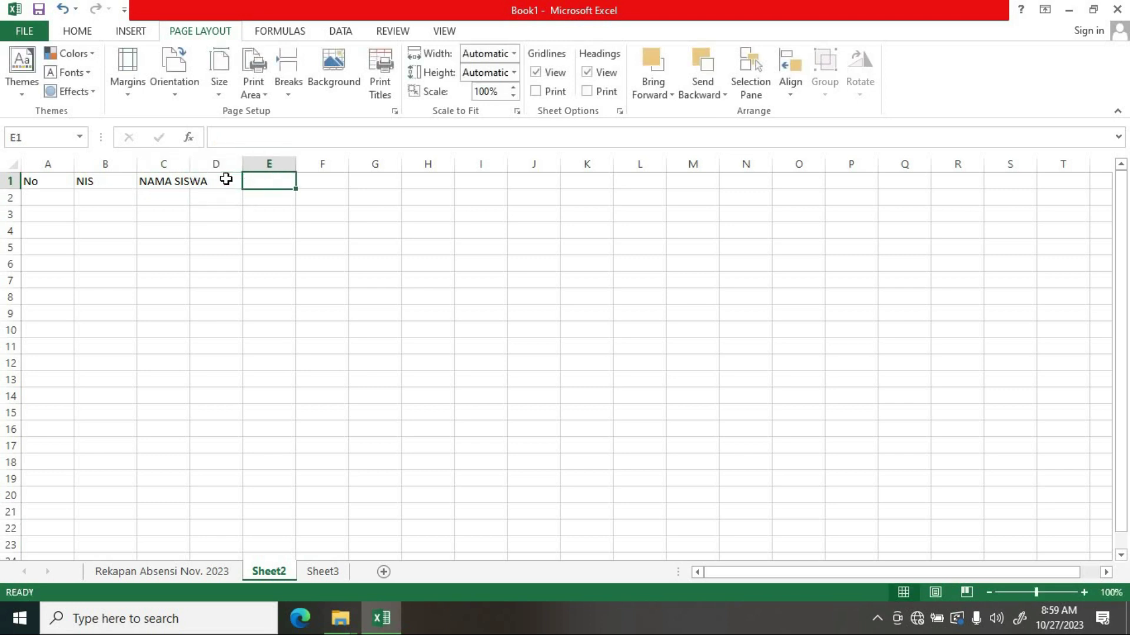
click(218, 179)
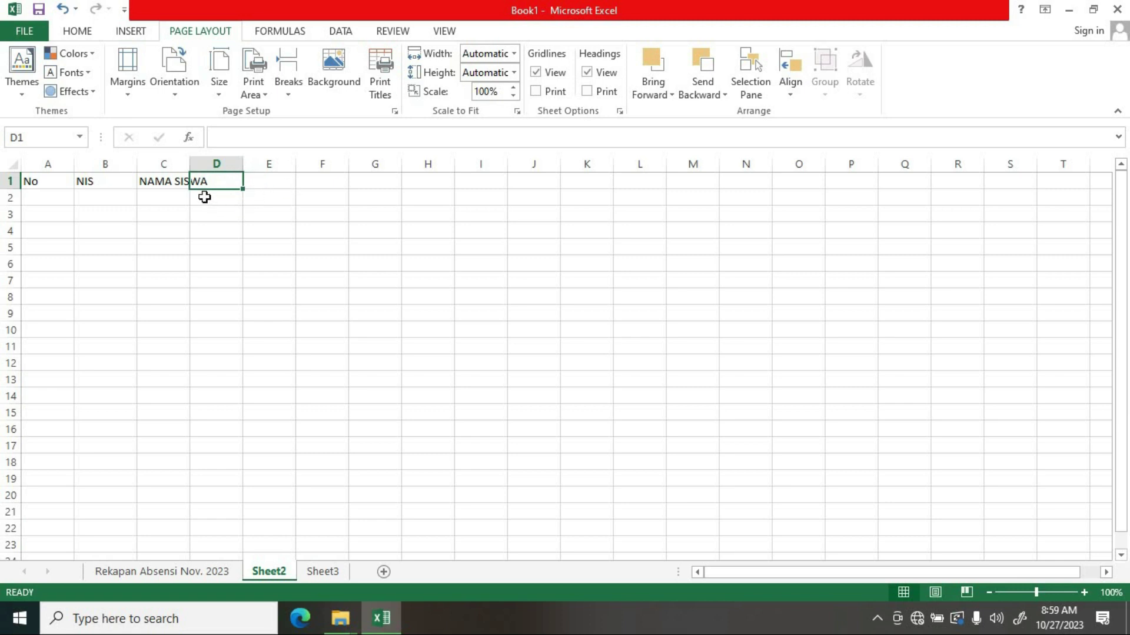
click(157, 185)
click(202, 182)
- Widen column C to 11 characters and reselect cell D1
mouse_move(189, 164)
mouse_down()
mouse_move(216, 162)
mouse_move(193, 162)
mouse_up()
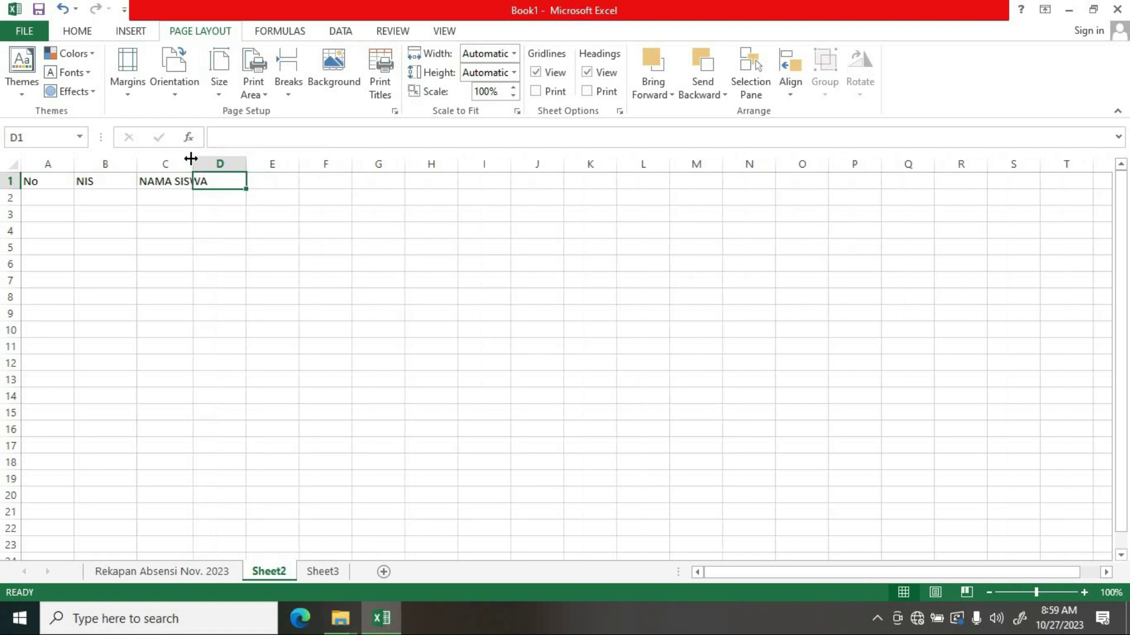
click(173, 183)
key(shift+Down)
key(shift+Down)
key(shift+Down)
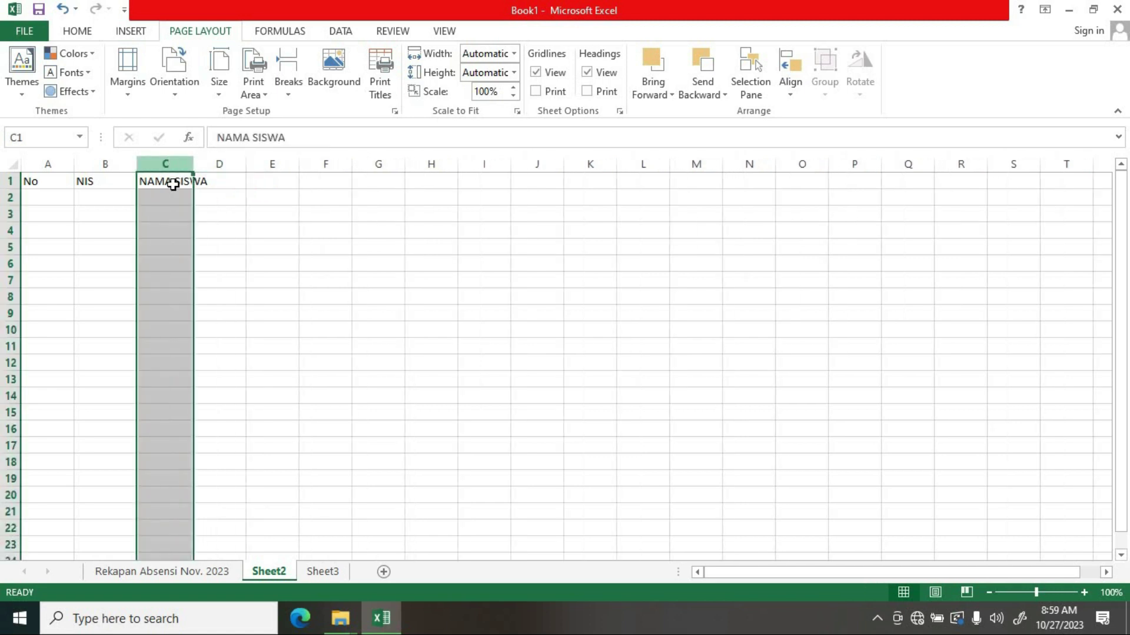
click(174, 183)
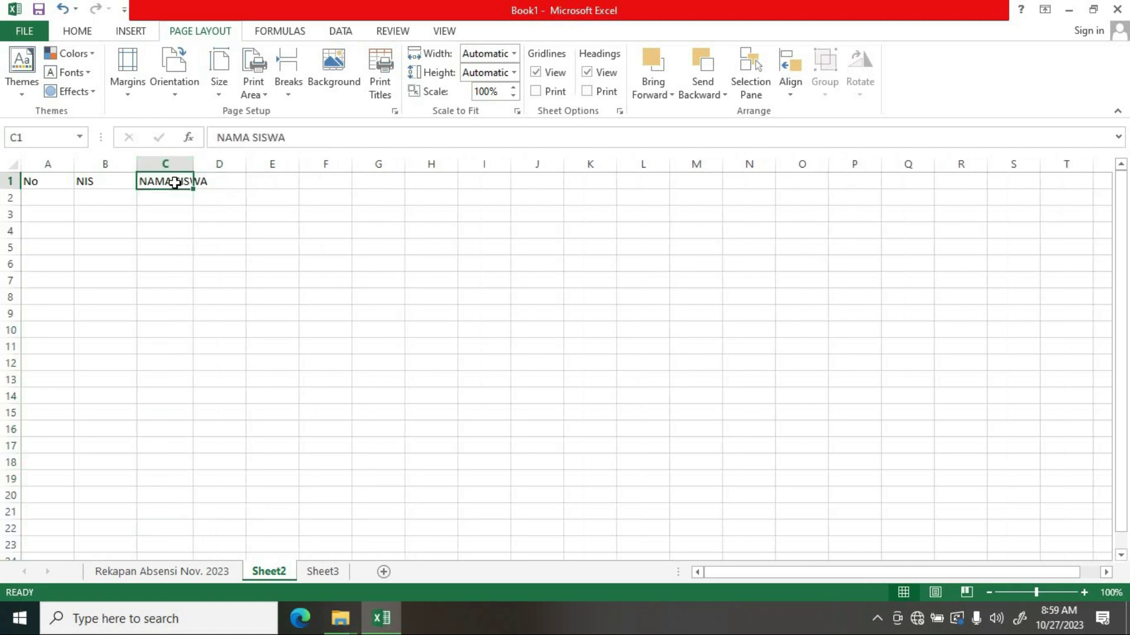
click(226, 180)
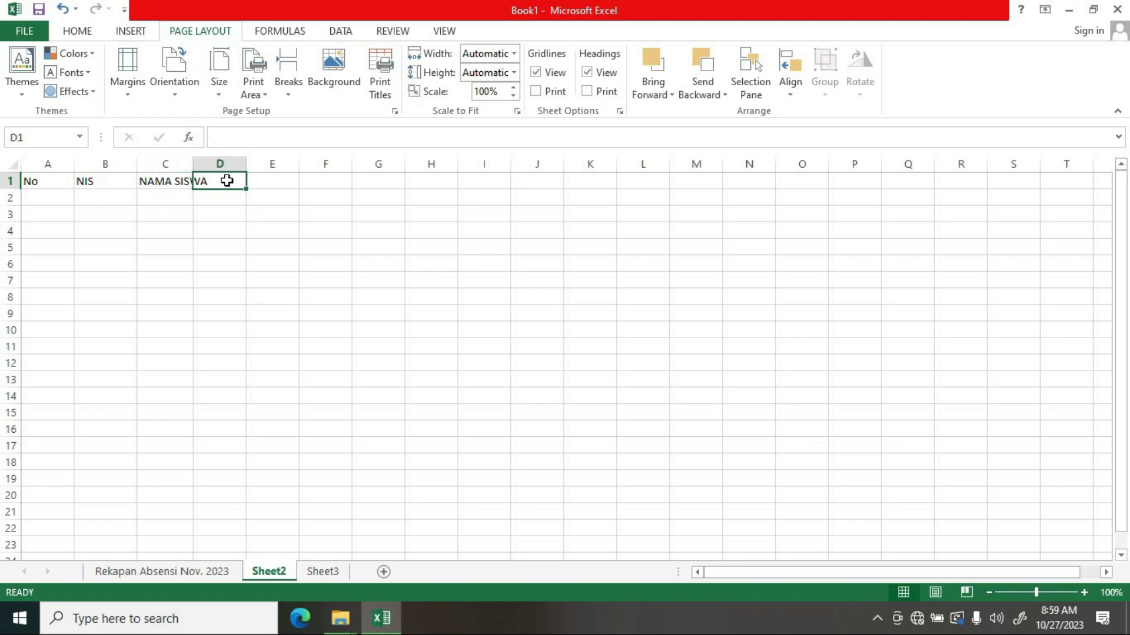
click(269, 179)
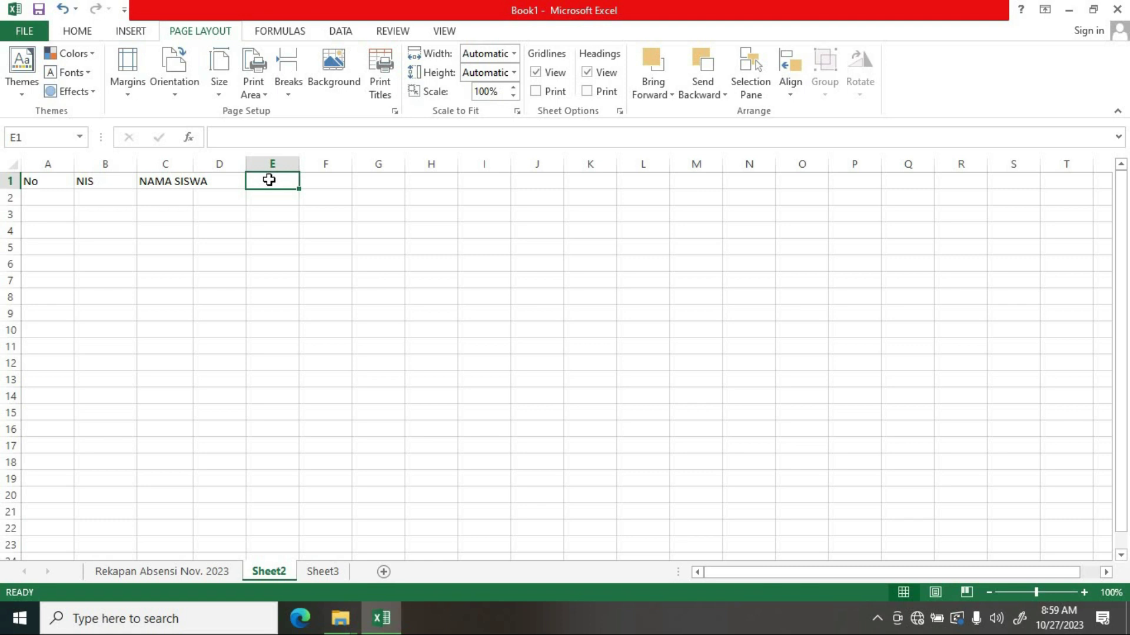
click(229, 179)
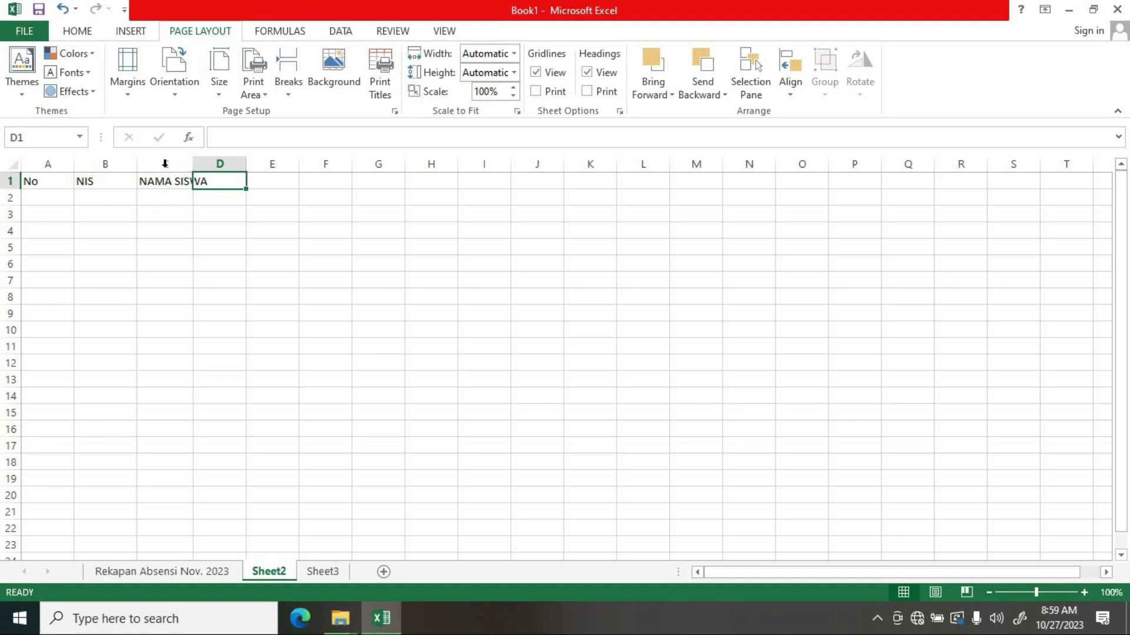
- Type the heading REKAPAN ABSENSI NOV.2023 into D1, fixing a typo, then select D2
double_click(218, 181)
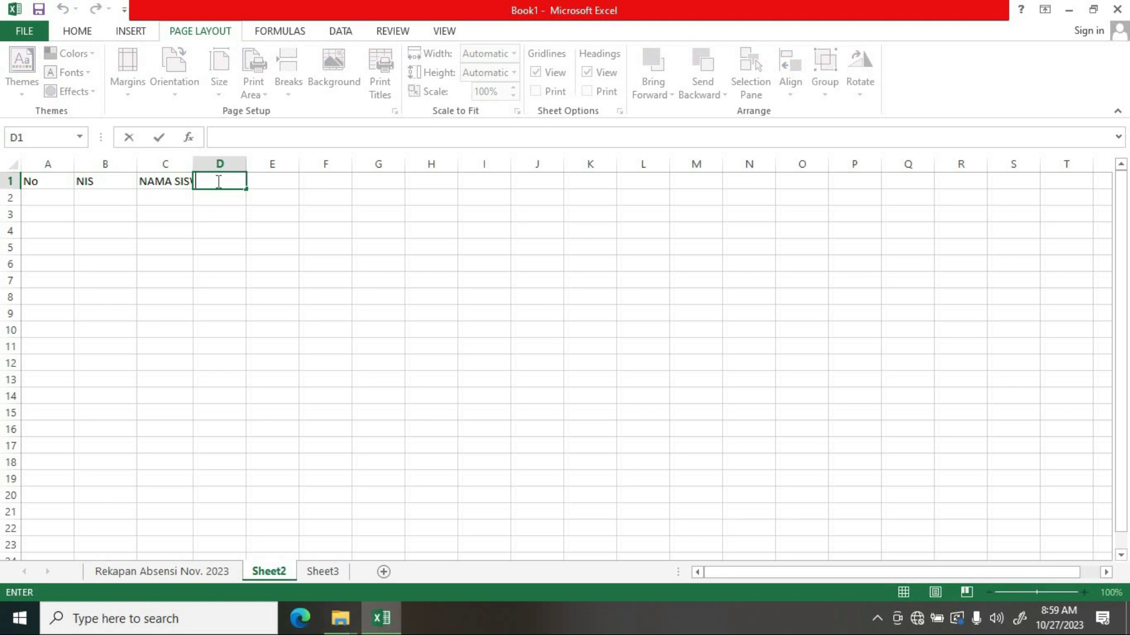
text(REKA)
text(PAN ABSEBS)
key(BackSpace)
key(BackSpace)
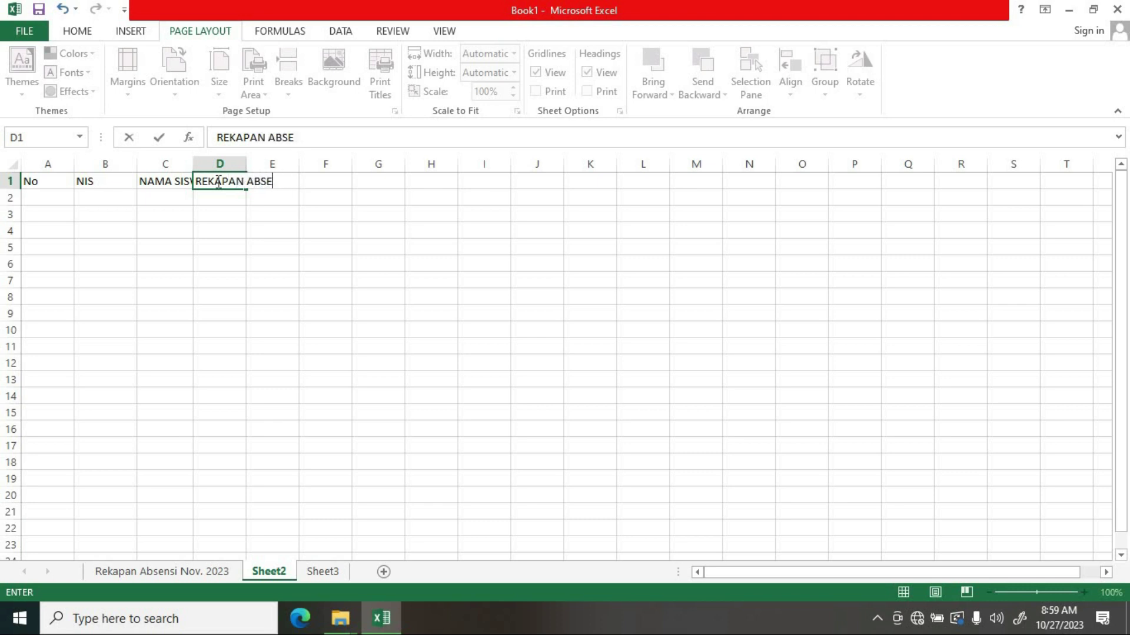
text(NSI NOV.)
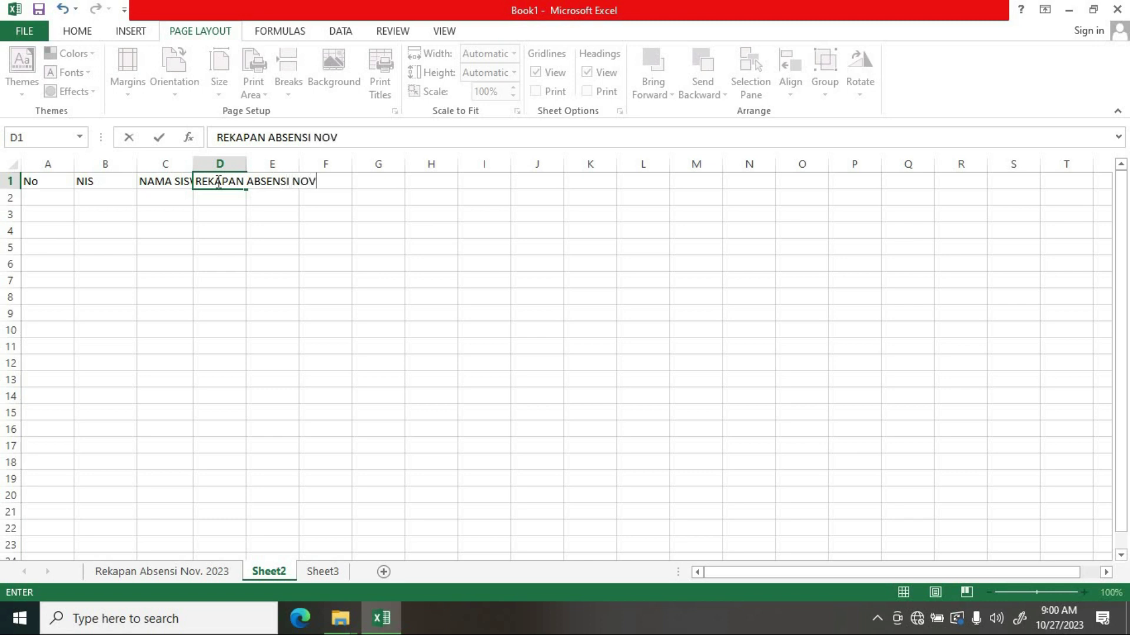
text(2023)
click(242, 217)
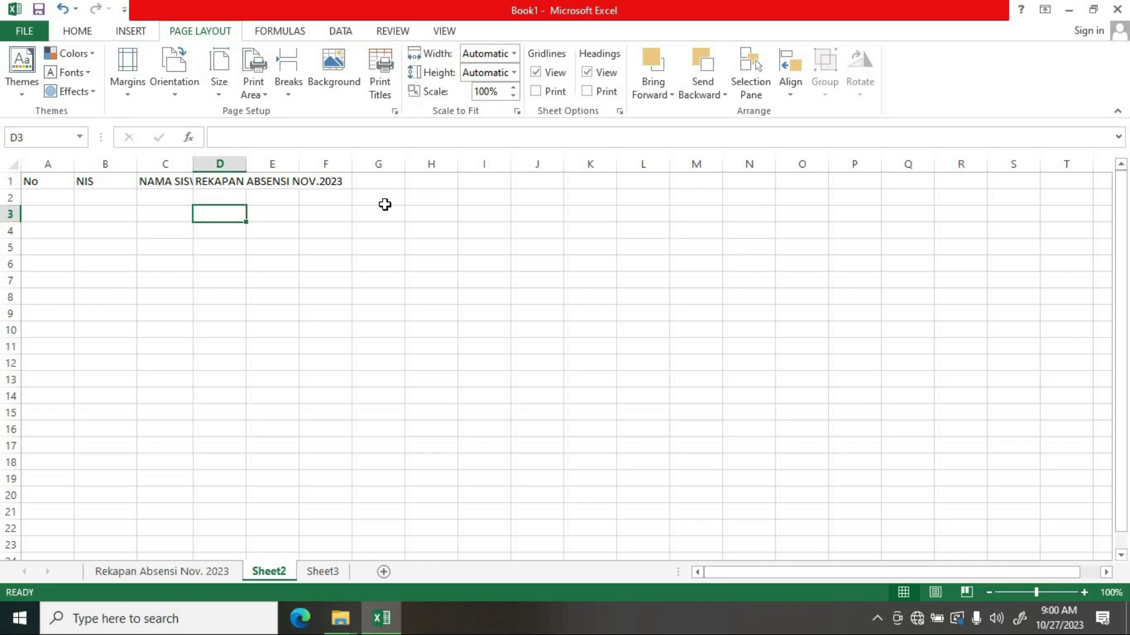
click(224, 198)
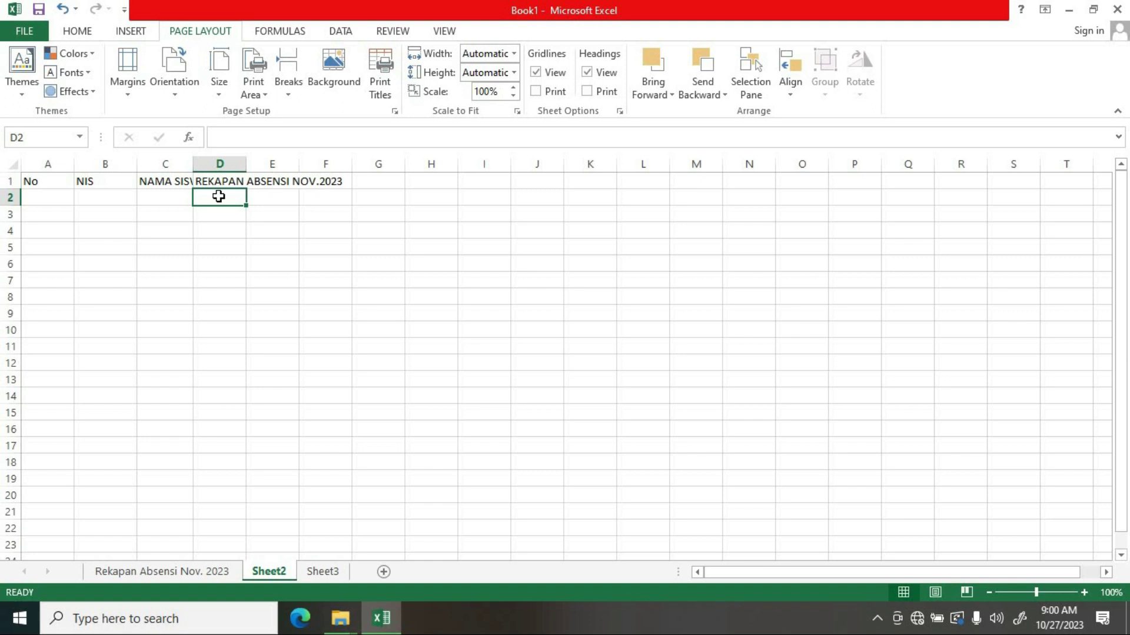
- Put the number 1 in cell D2 as the first day and keep D2 selected
drag(225, 195, 676, 196)
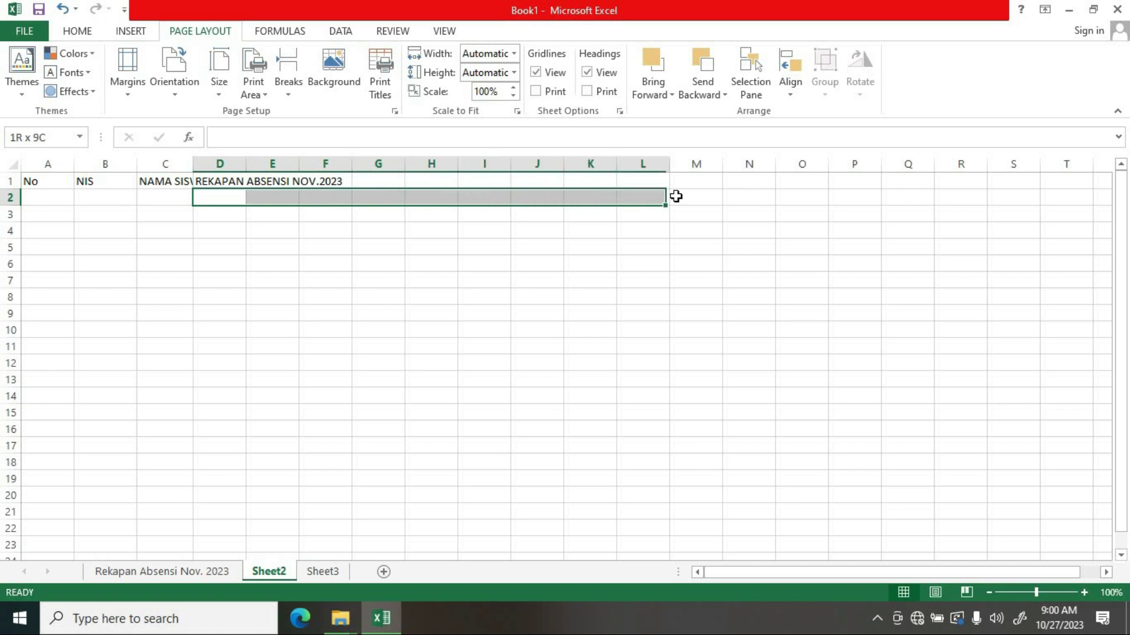
drag(675, 196, 1031, 197)
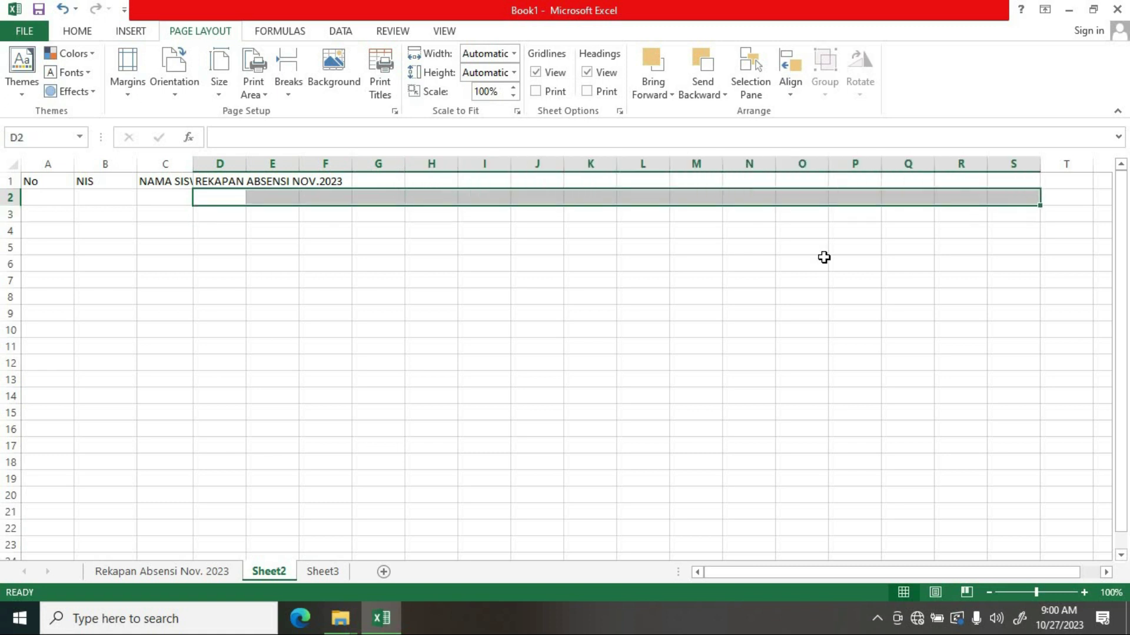
click(429, 284)
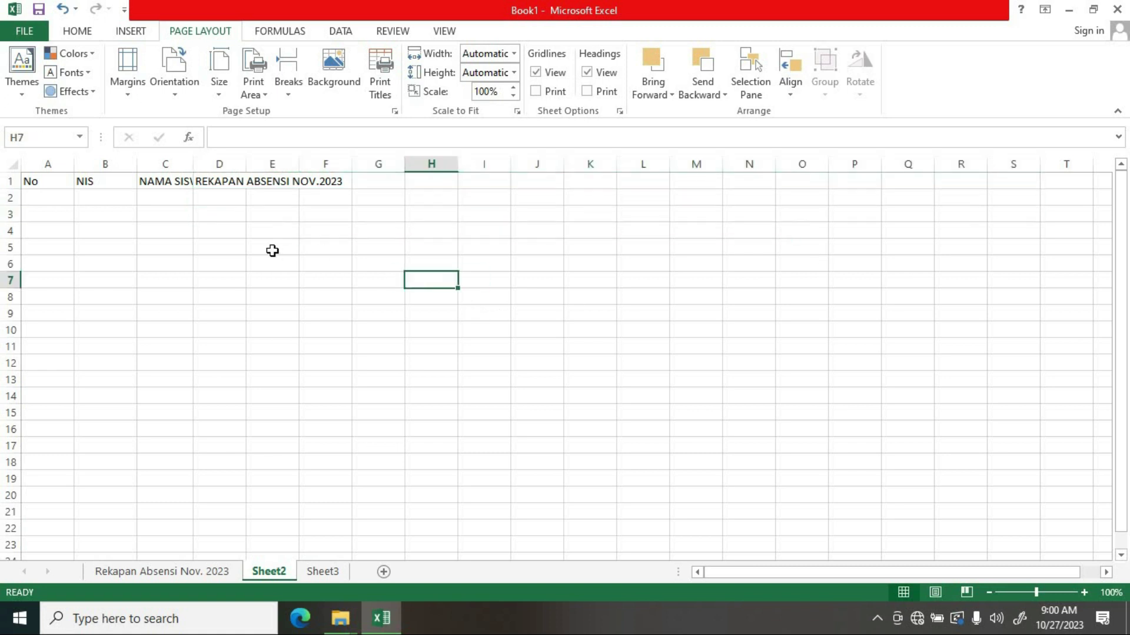
click(229, 198)
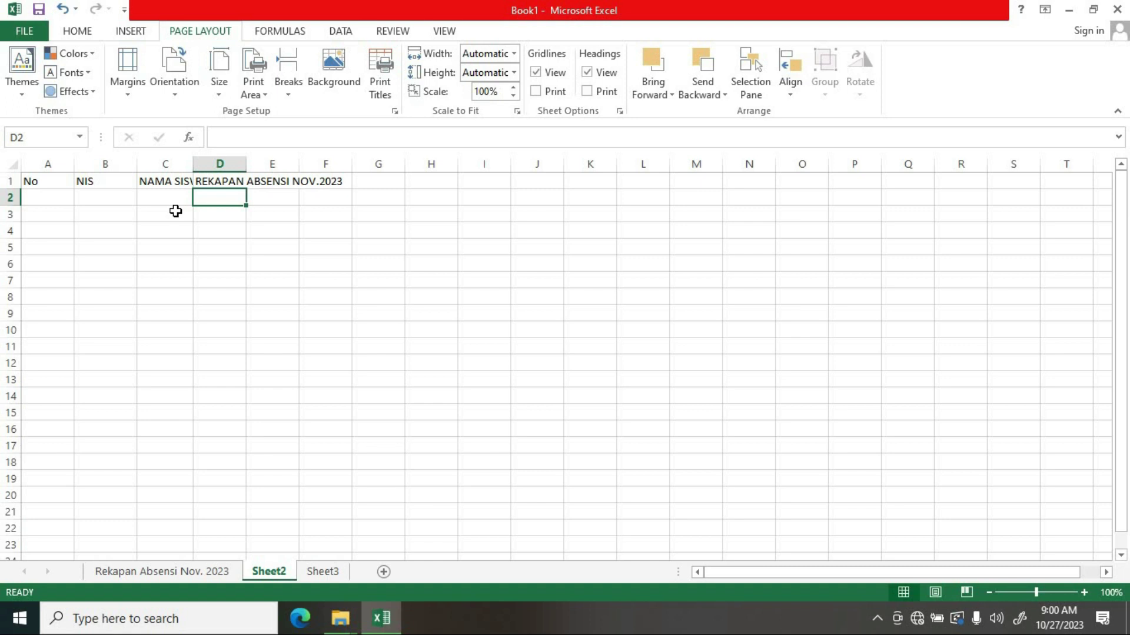
click(264, 212)
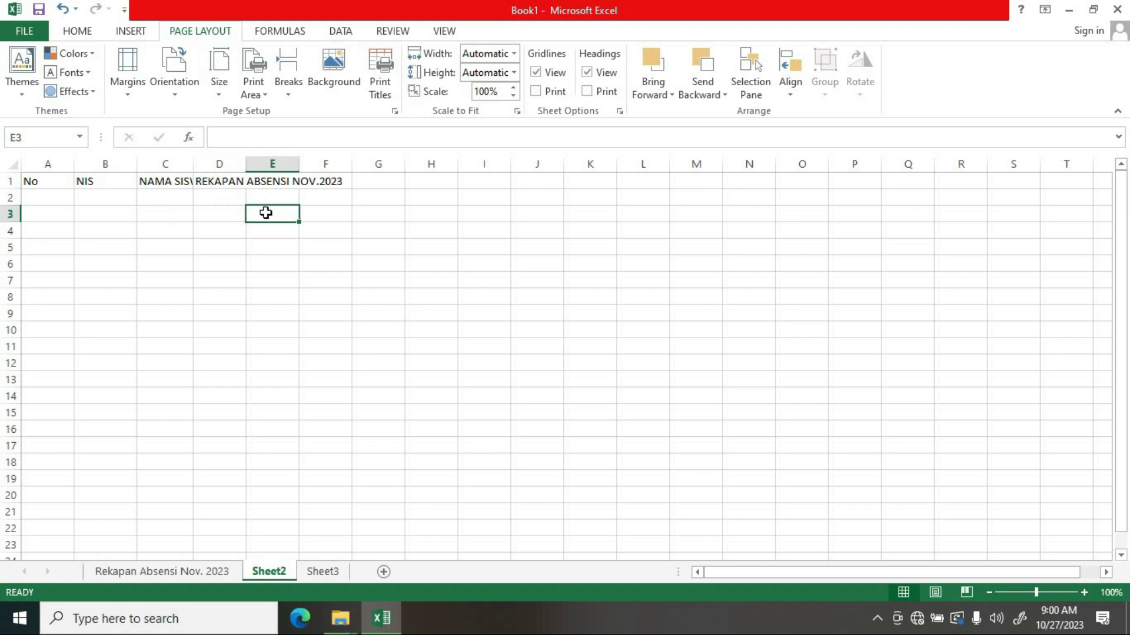
click(226, 194)
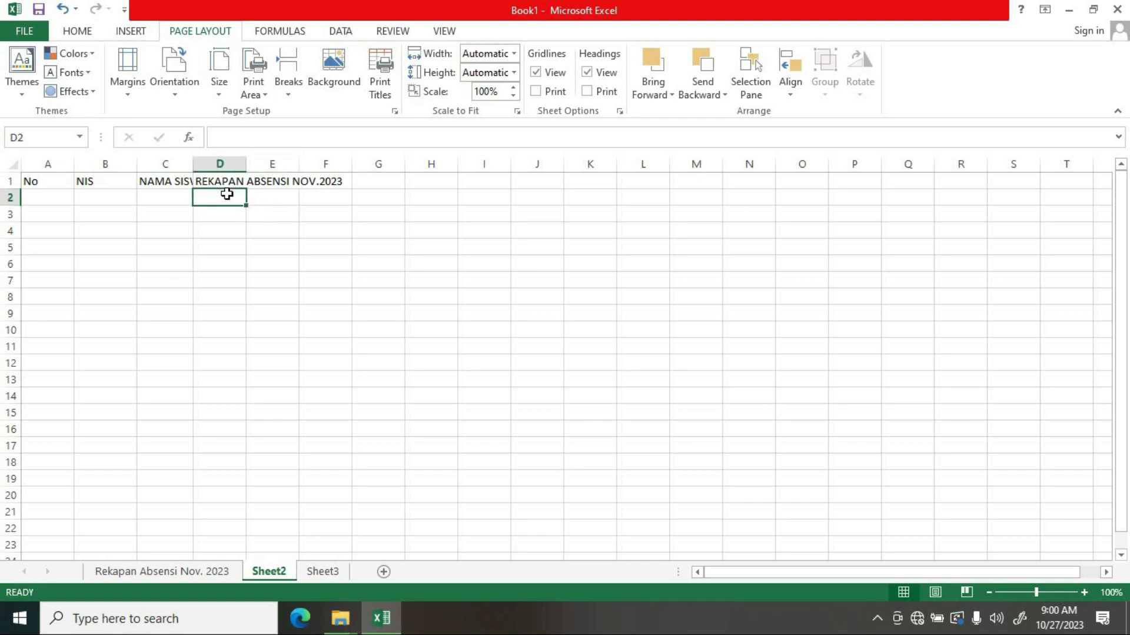
text(1)
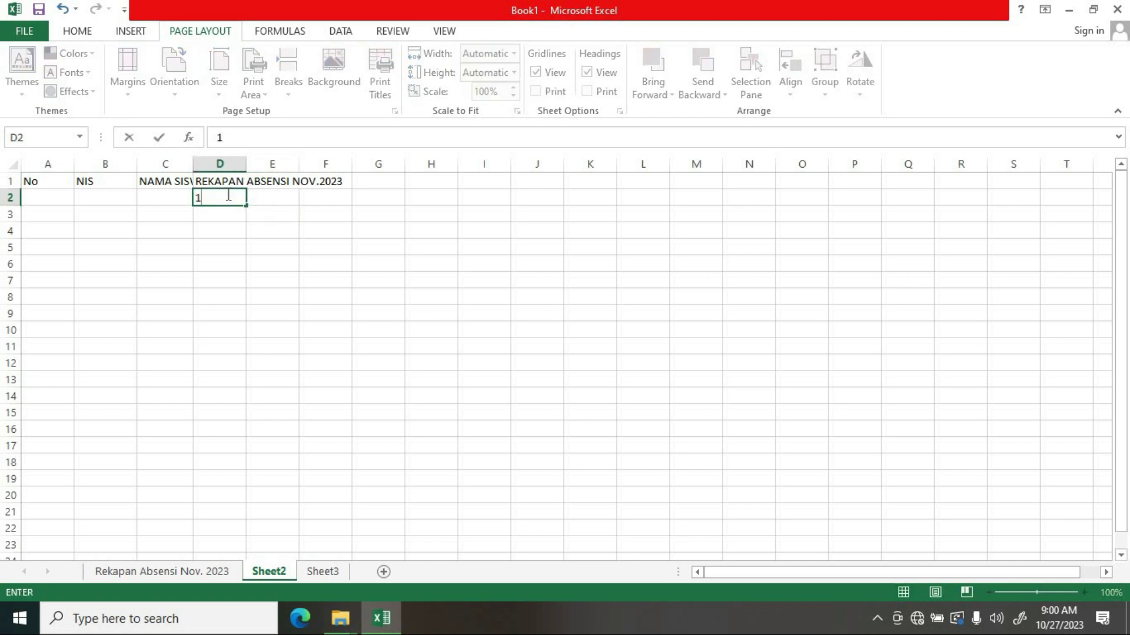
click(221, 212)
click(221, 198)
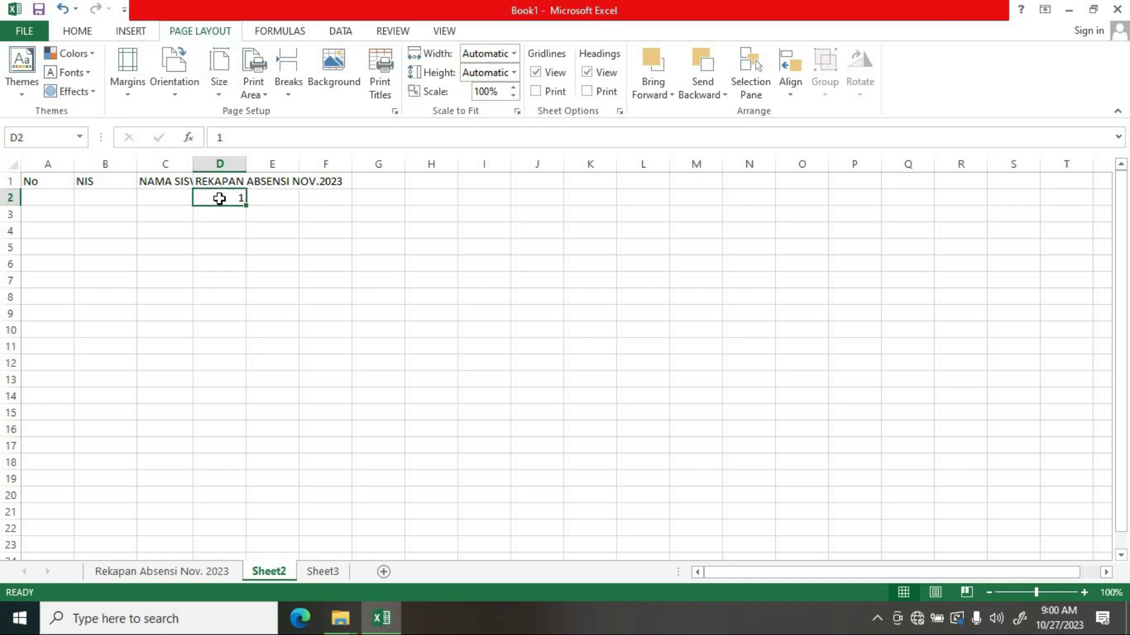
- Fill row 2 from D2 with a linear series of days 1 to 30, step 1
click(83, 36)
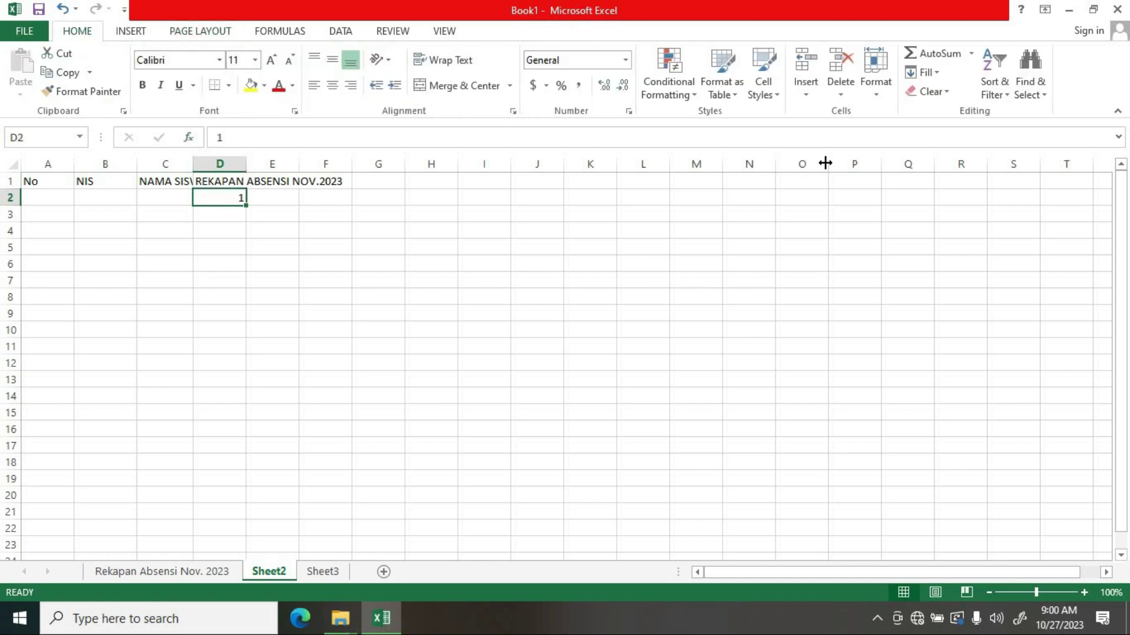
click(939, 74)
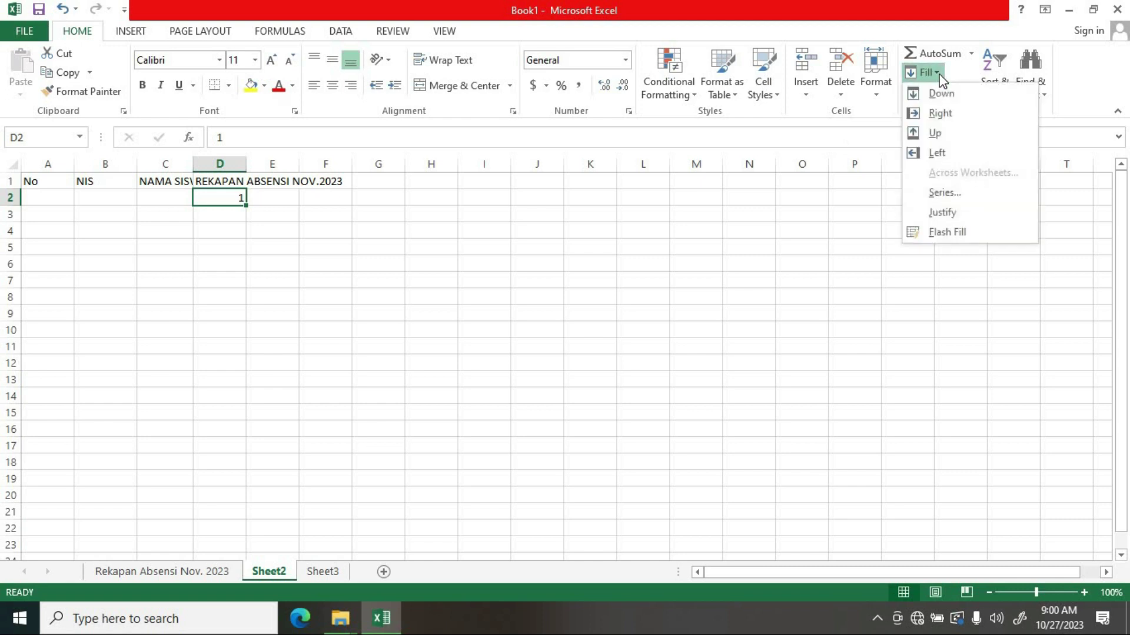
click(943, 192)
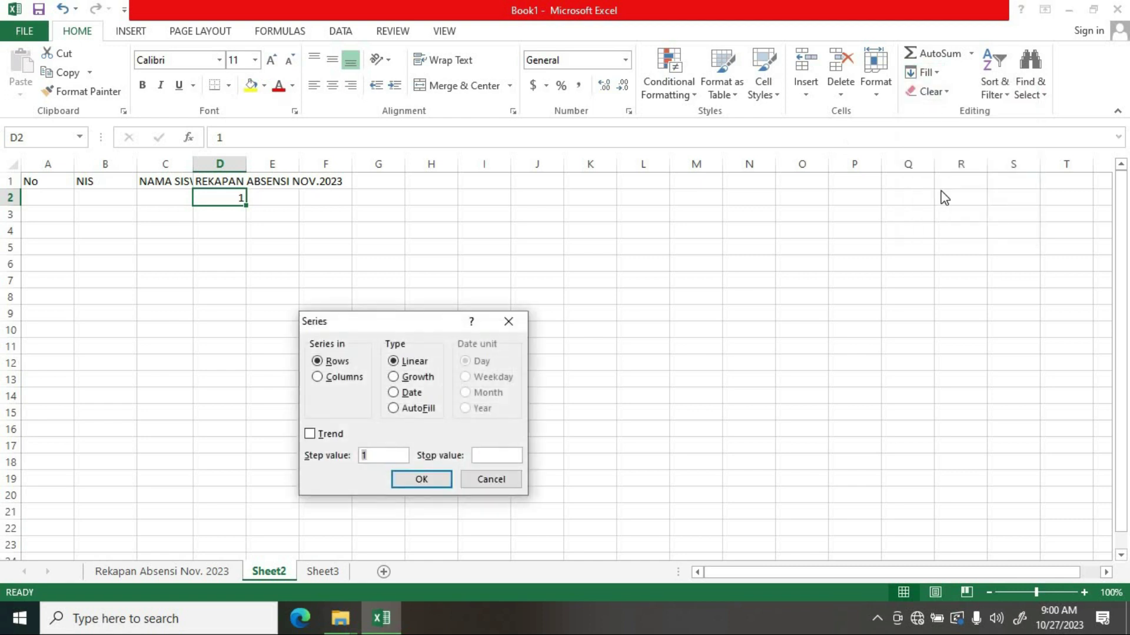
drag(381, 328, 505, 220)
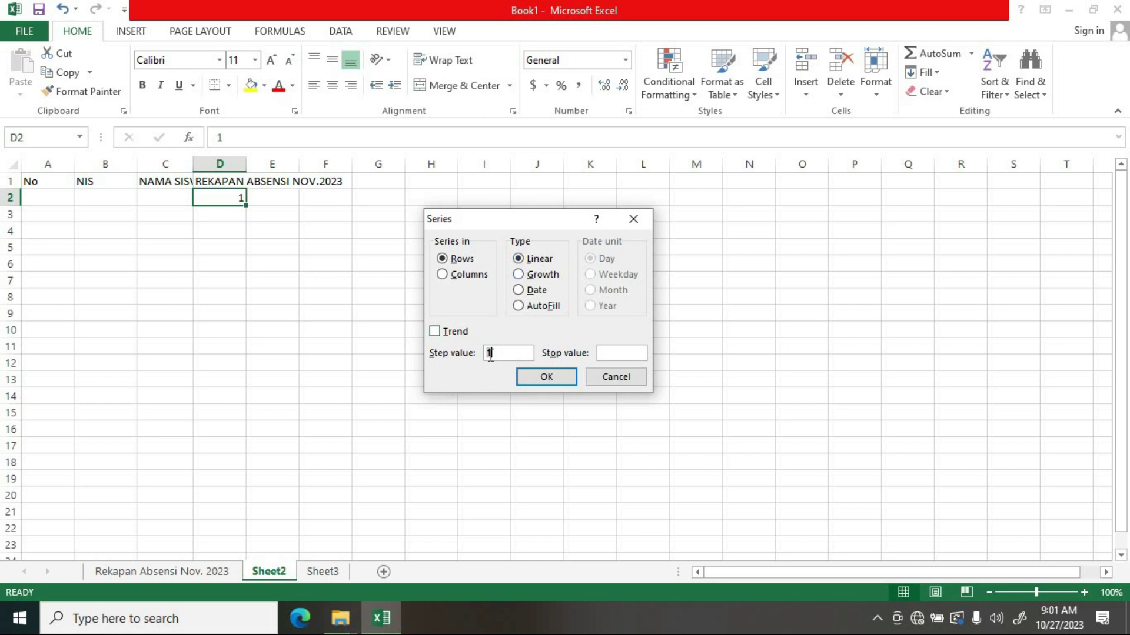
drag(505, 354, 488, 354)
click(490, 353)
click(615, 353)
click(533, 379)
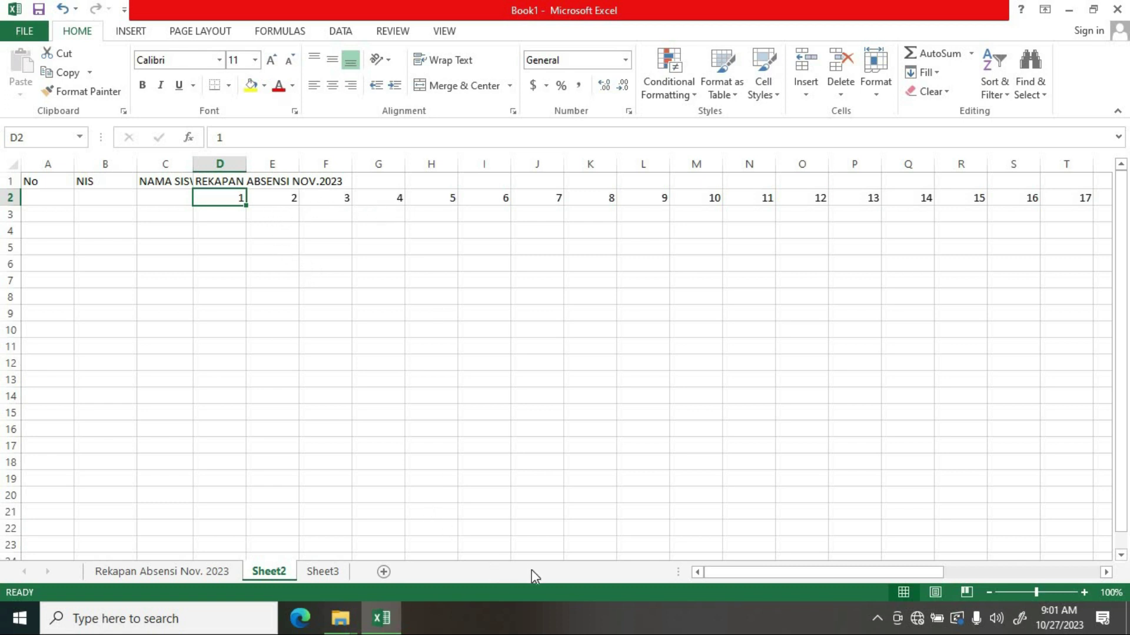
- Select day columns D through AG and open the Home Format menu for cell sizing
mouse_move(759, 580)
mouse_down()
mouse_move(1028, 601)
mouse_move(726, 606)
mouse_move(1037, 606)
mouse_move(691, 604)
mouse_up()
click(436, 300)
drag(800, 574, 993, 575)
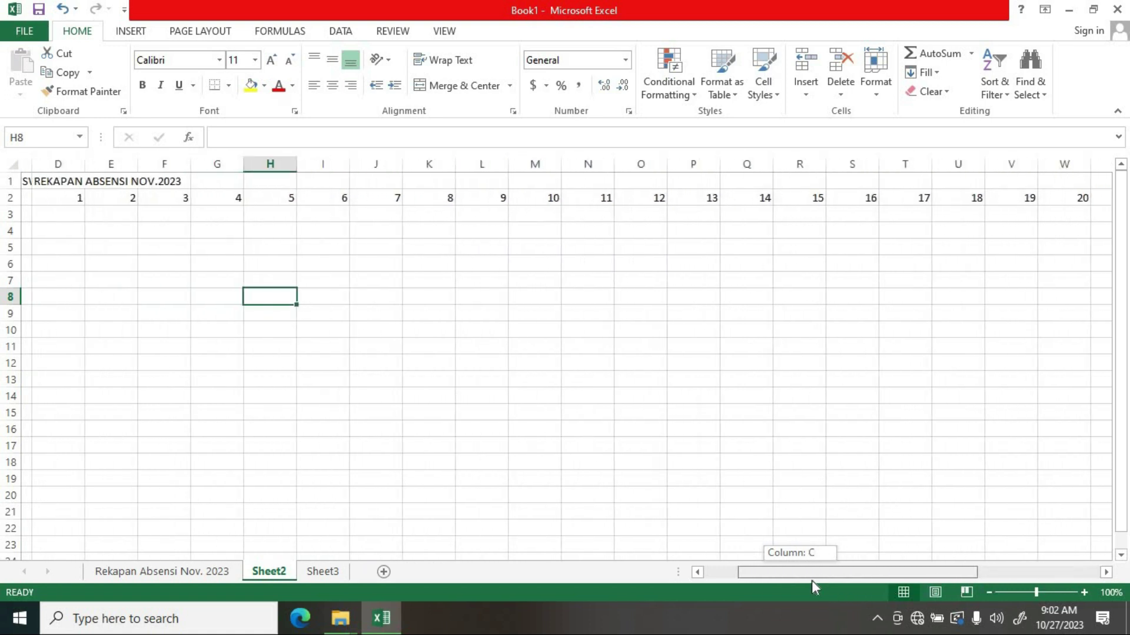
drag(991, 570, 783, 574)
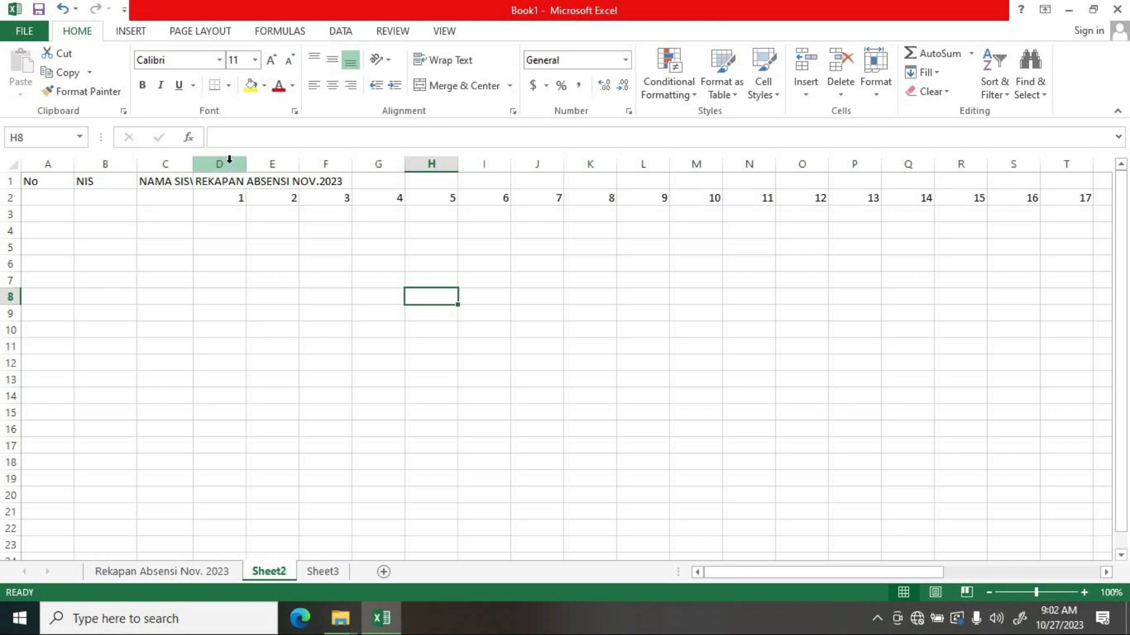
drag(230, 160, 1125, 178)
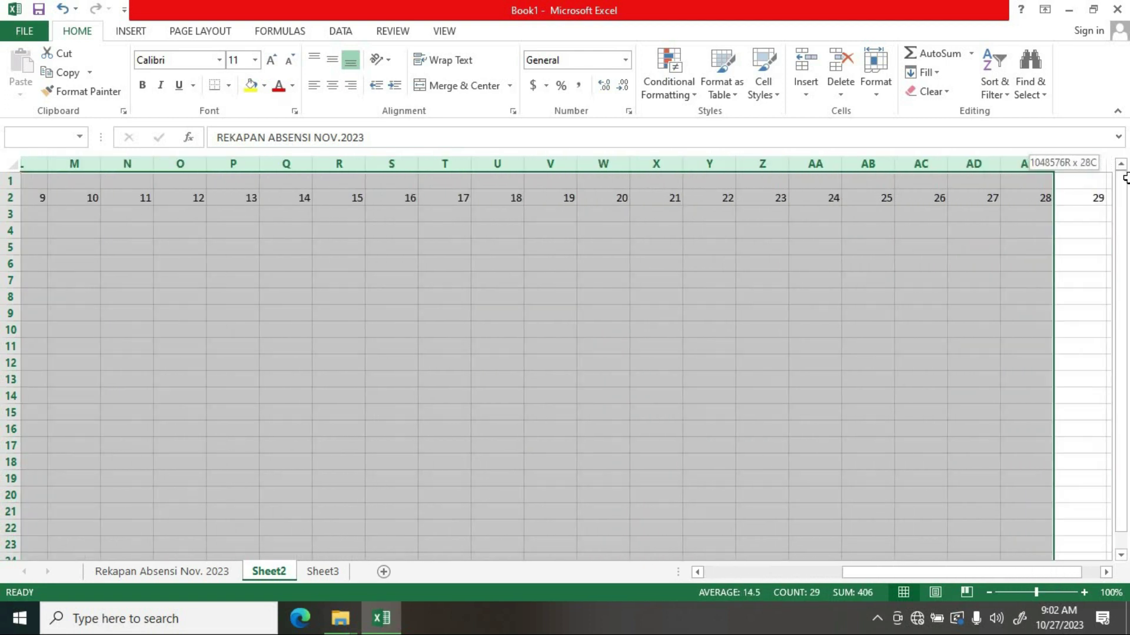
drag(1125, 179, 947, 194)
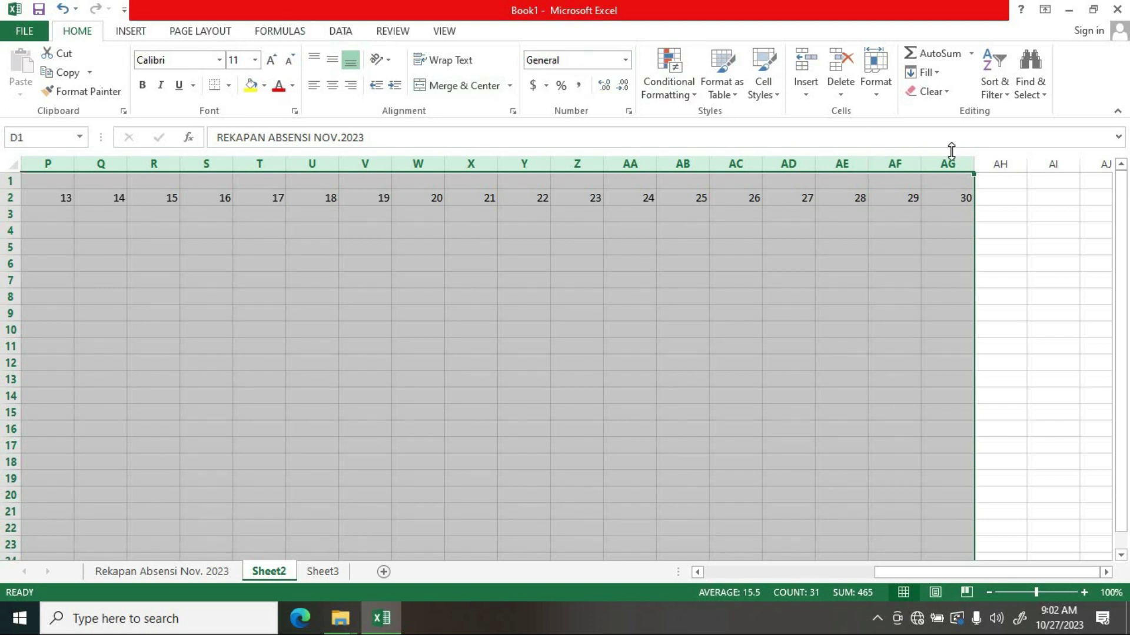
click(877, 97)
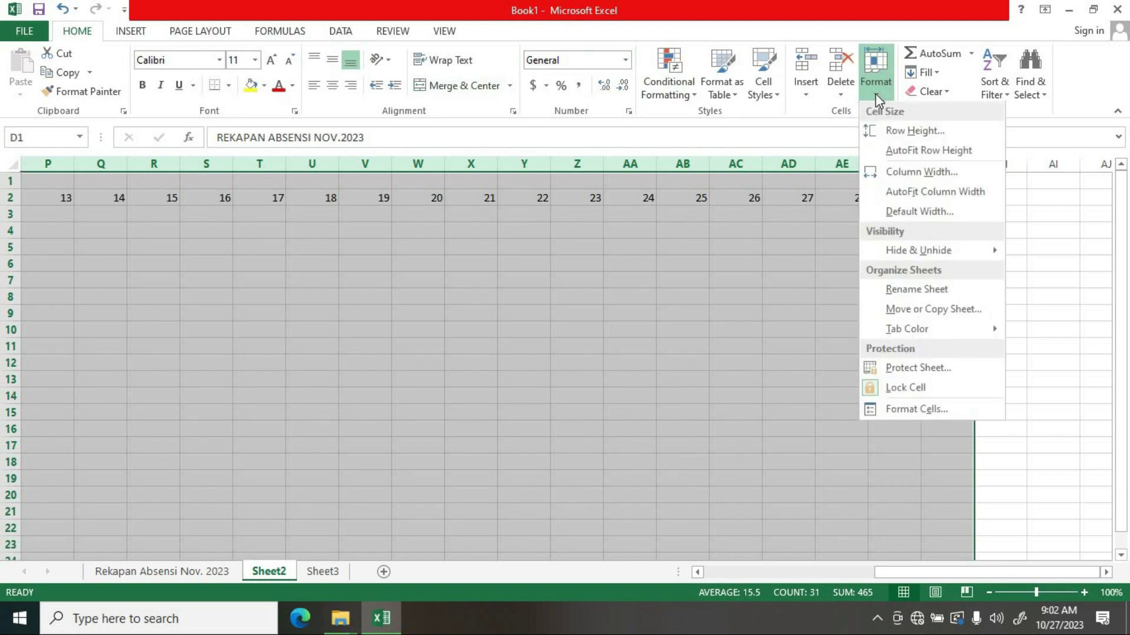
- Change the width of day columns D–AG from 8.43 to 3
click(931, 175)
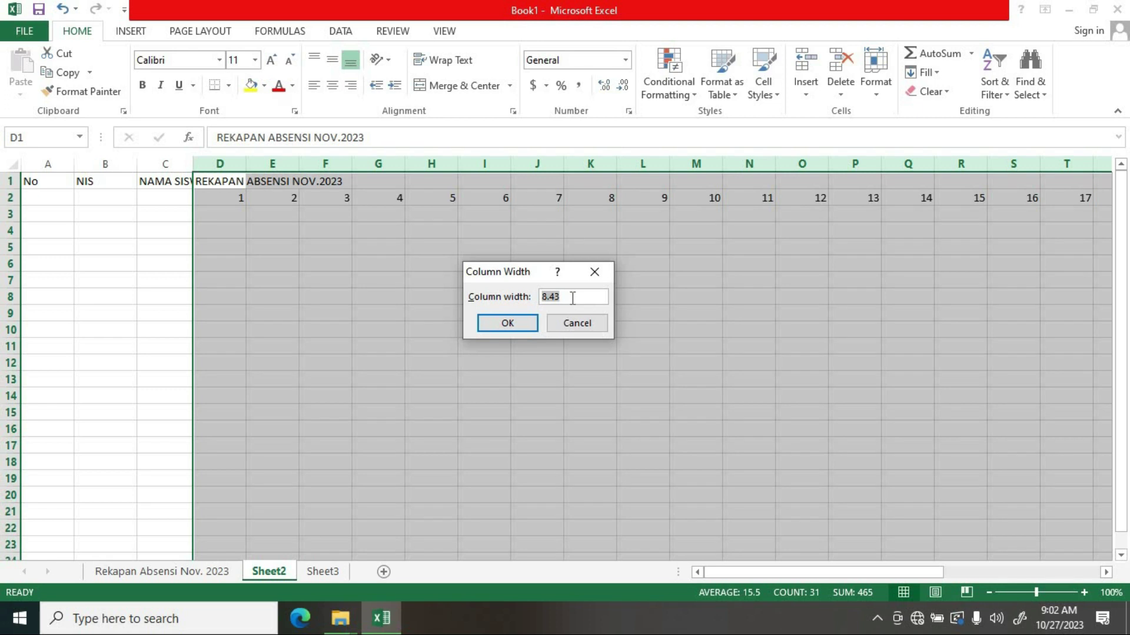
click(553, 298)
drag(560, 297, 537, 299)
text(3)
click(507, 324)
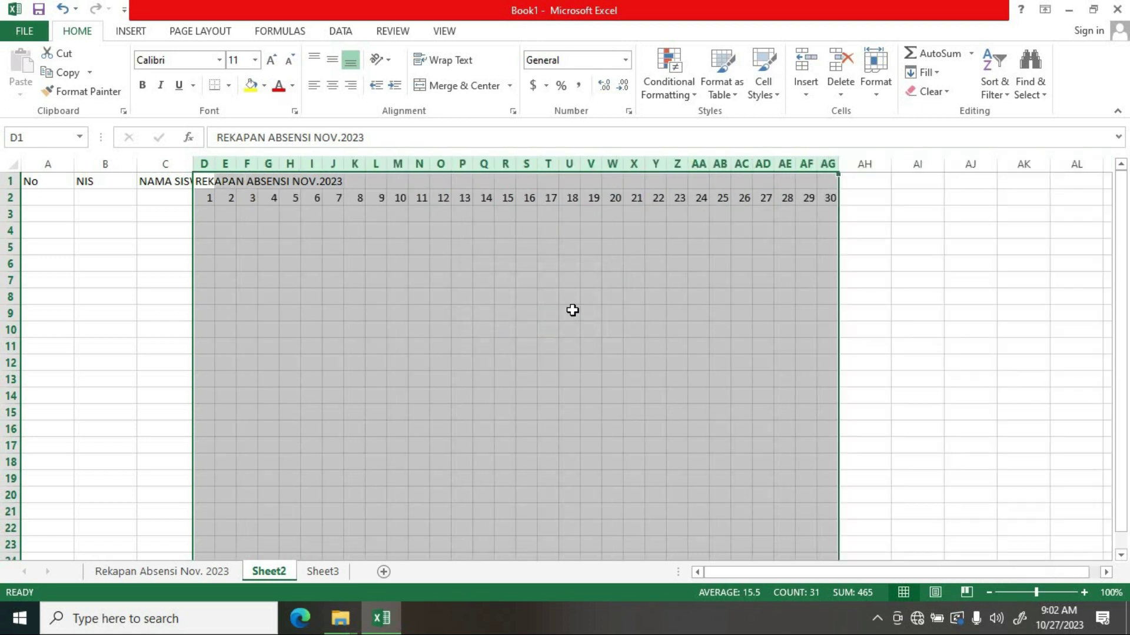
click(860, 302)
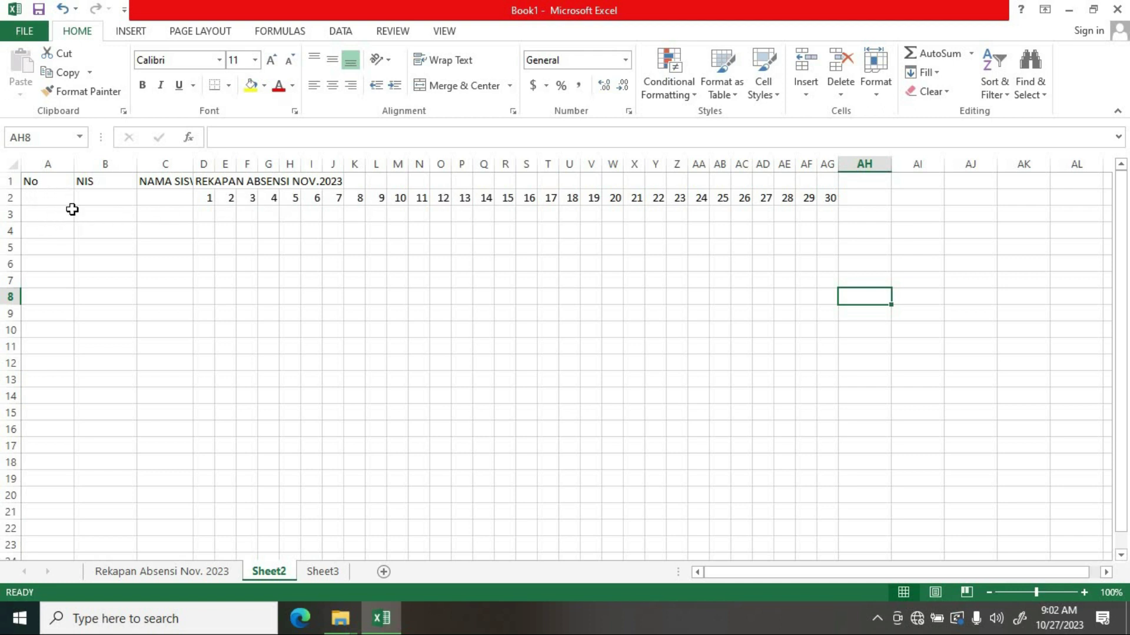
- Narrow column A to fit the No header and enter 1 in cell A3
drag(74, 165, 56, 166)
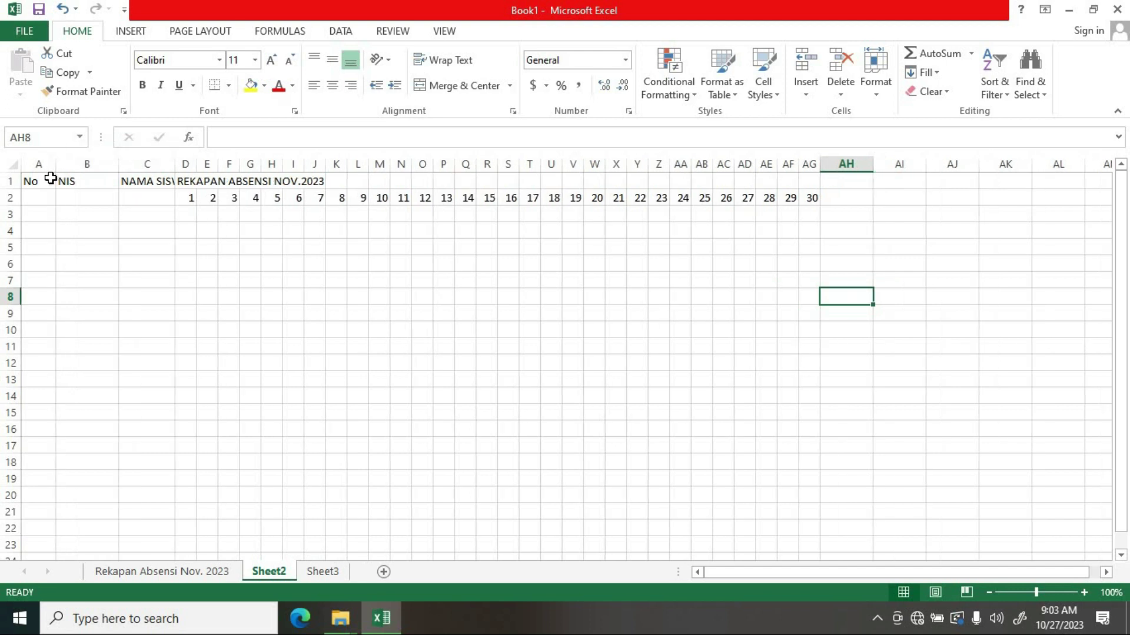
click(42, 213)
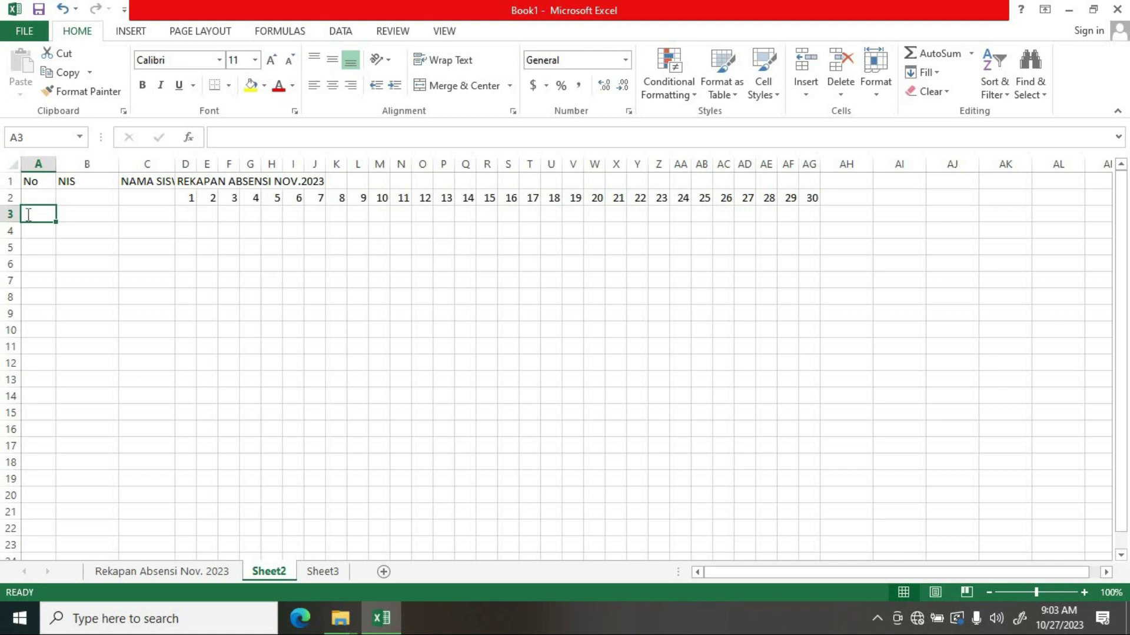
text(1)
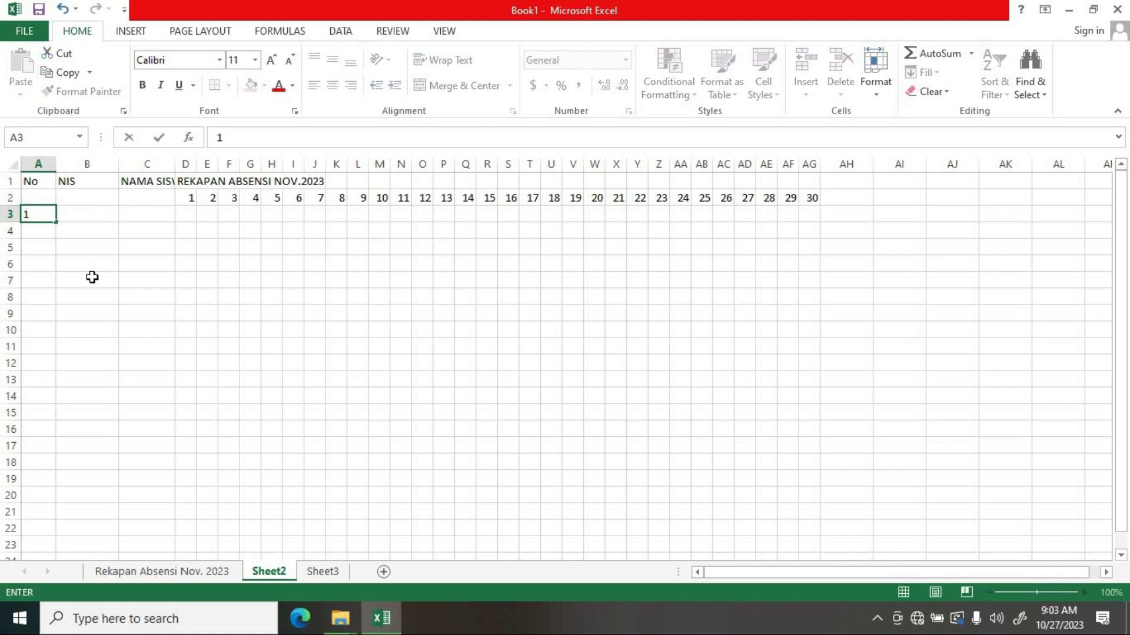
click(89, 267)
click(44, 217)
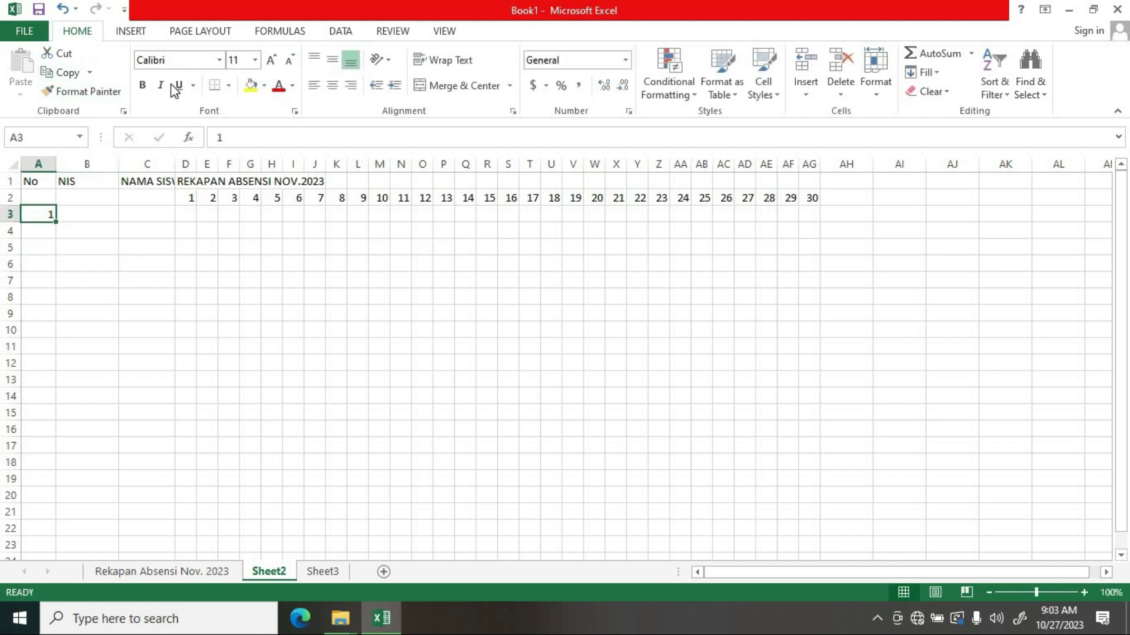
- Fill a column series from A3 with step value 1, numbering the rows up to 35
click(939, 73)
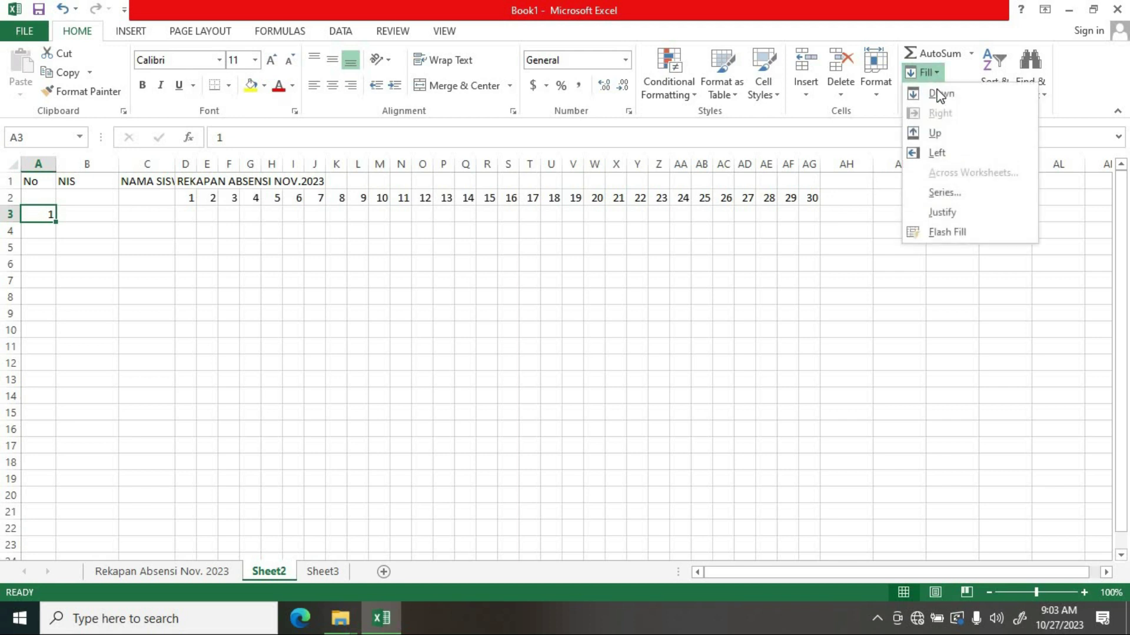
click(951, 192)
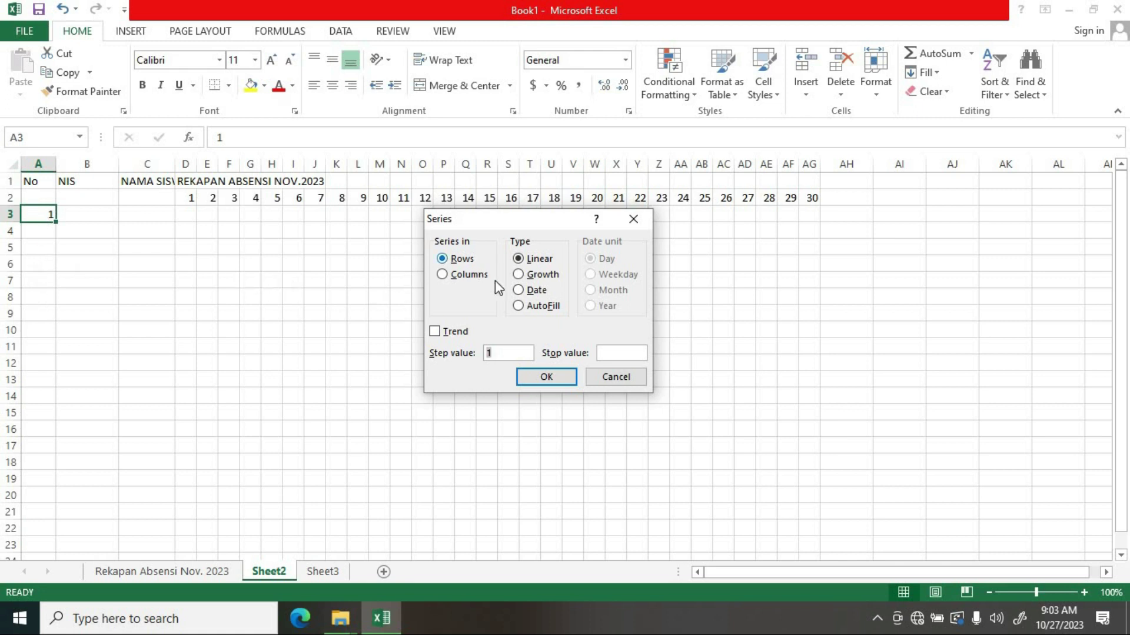
click(440, 274)
drag(499, 353, 451, 353)
text(1)
click(626, 352)
text(35)
click(547, 376)
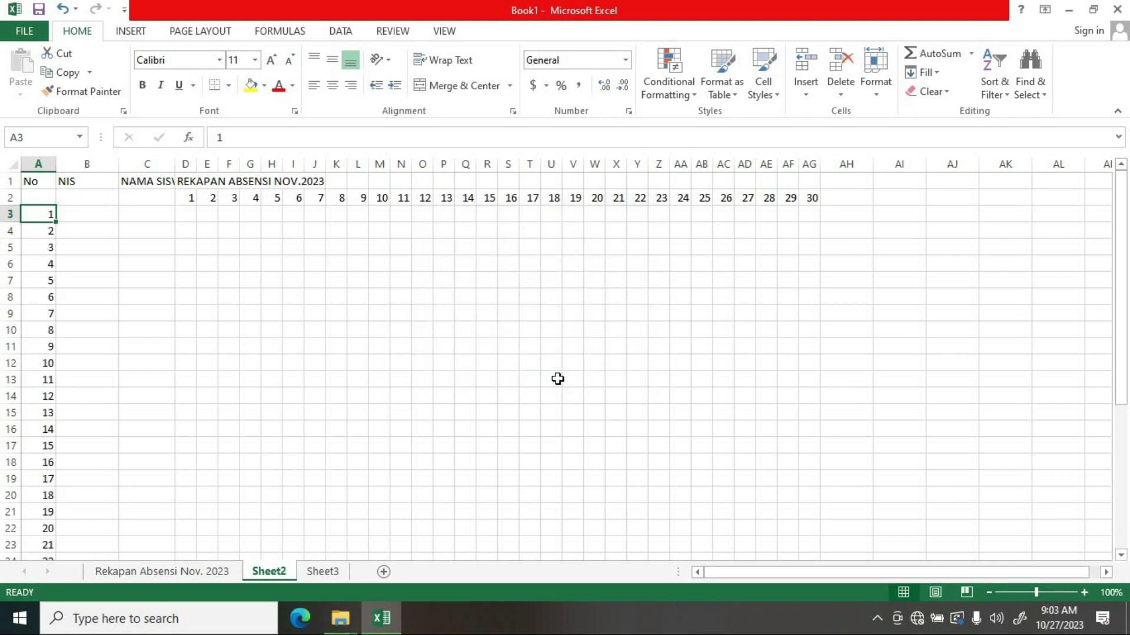
drag(1125, 258, 1126, 436)
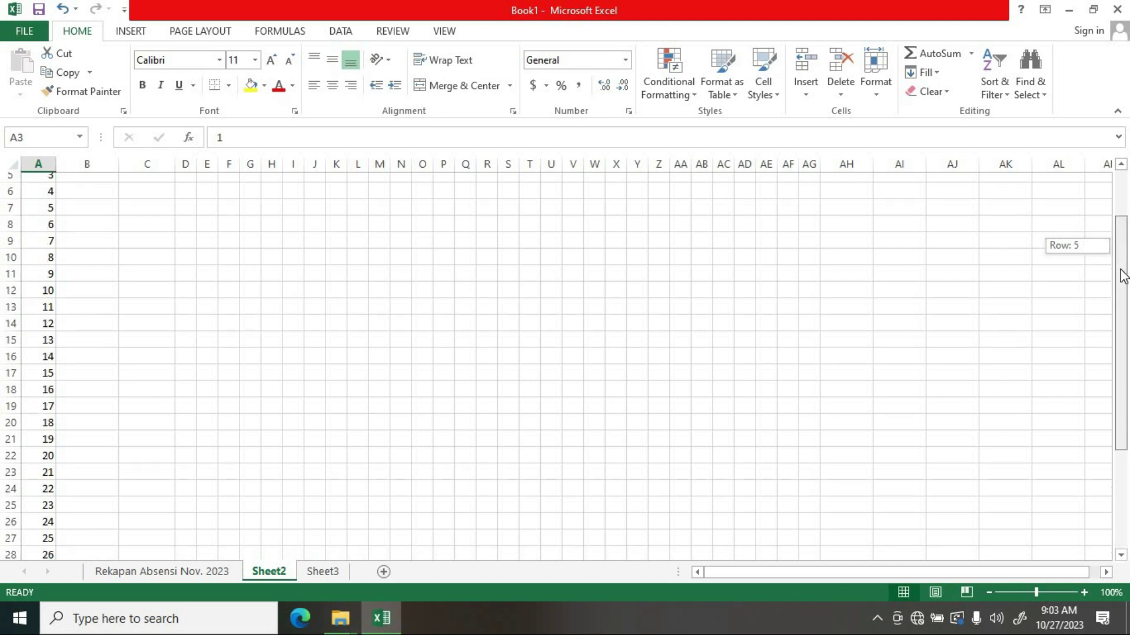
drag(1127, 460, 1127, 221)
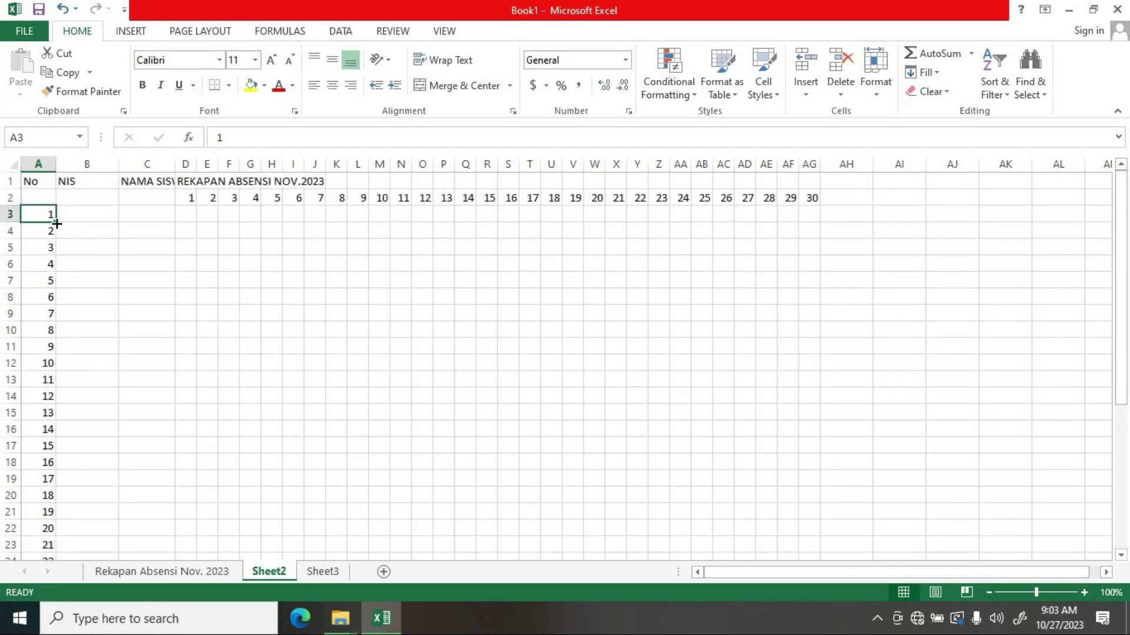
- Insert a blank column at D, shifting the REKAPAN heading and days 1–30 to E–AH
click(30, 181)
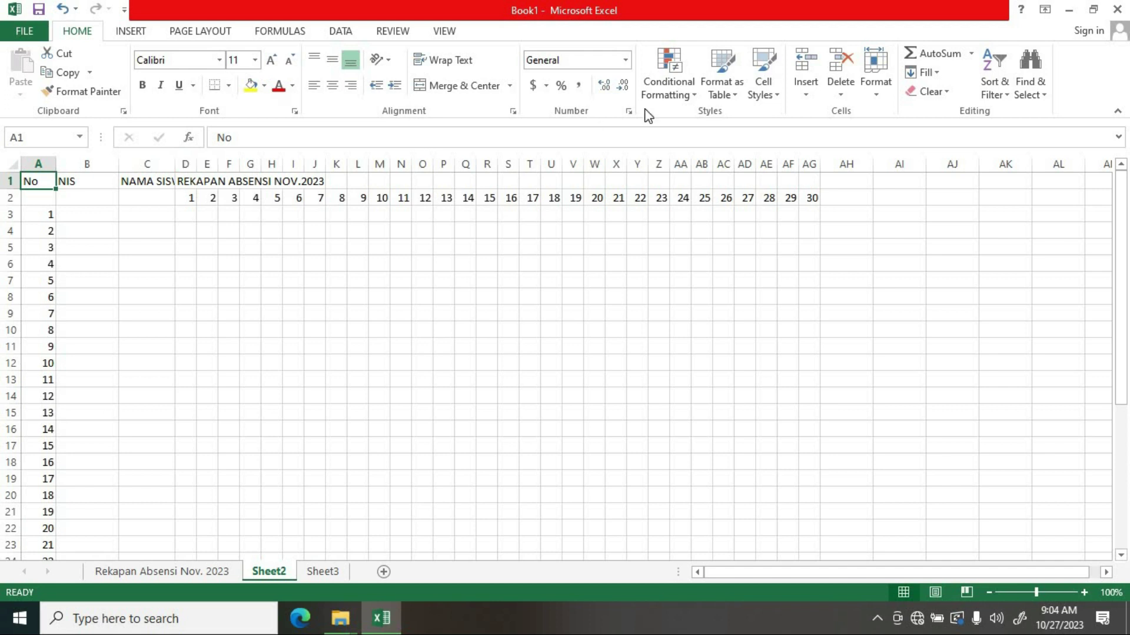
click(806, 95)
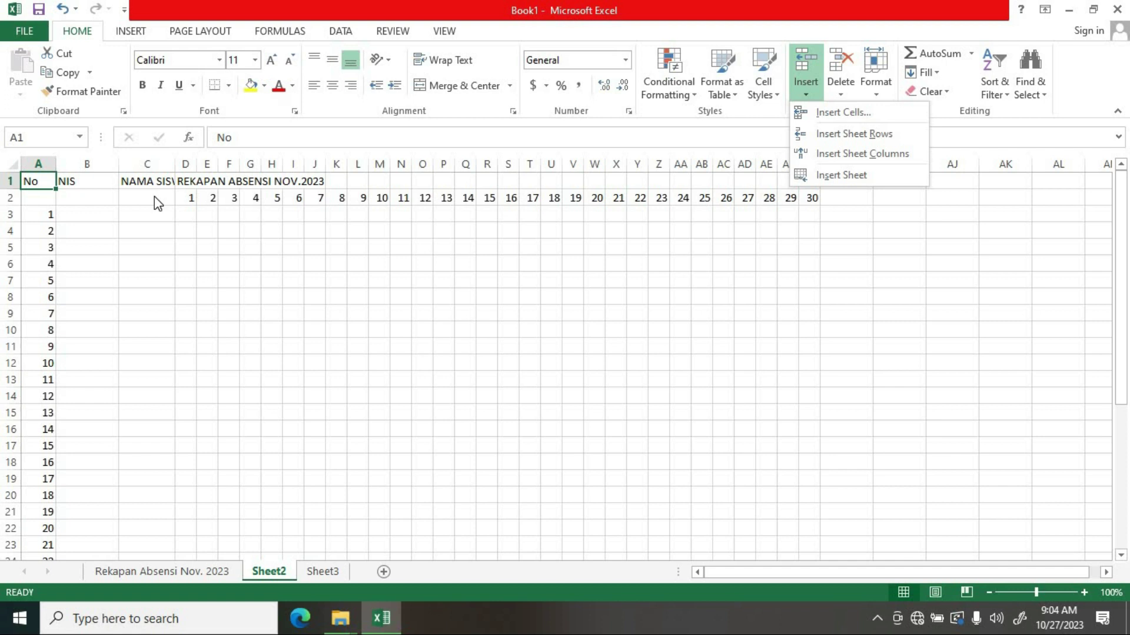
click(189, 161)
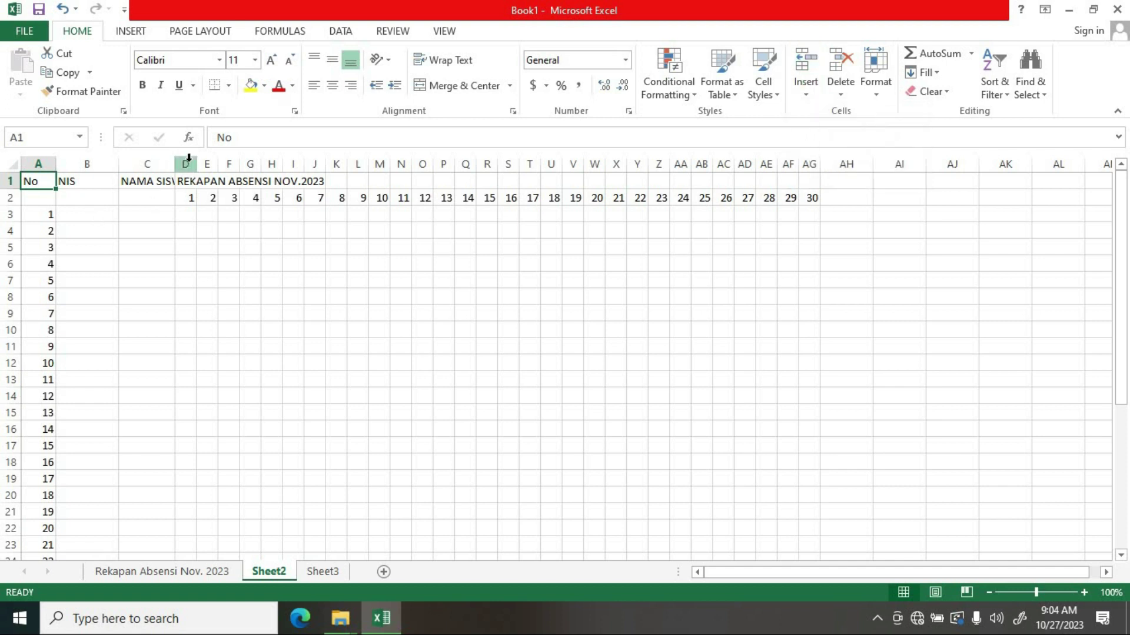
click(189, 160)
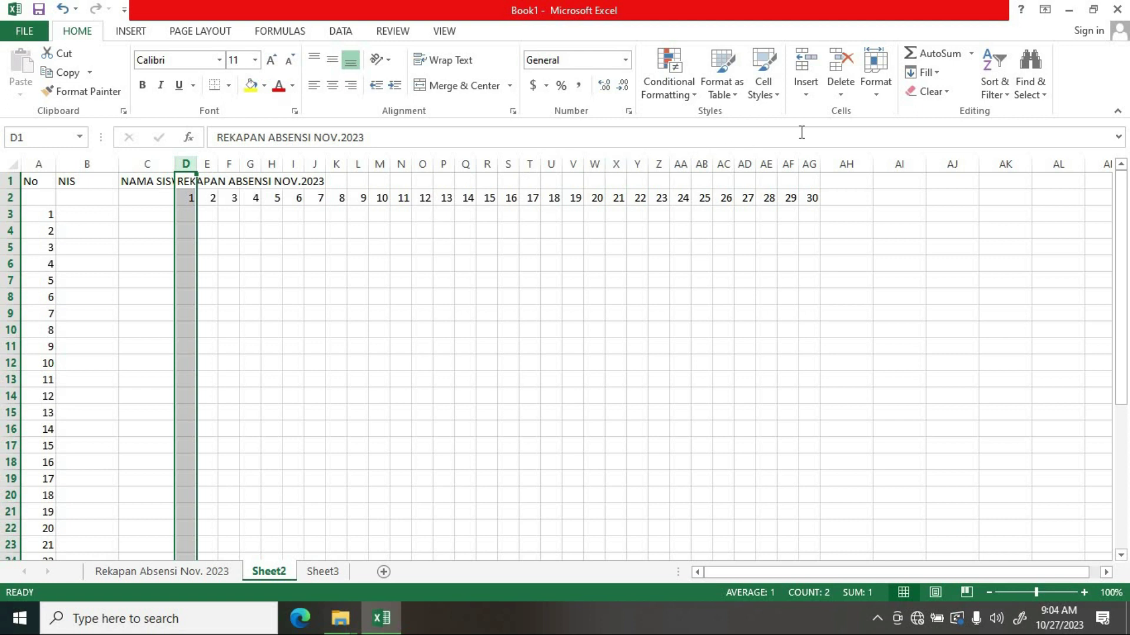
click(812, 103)
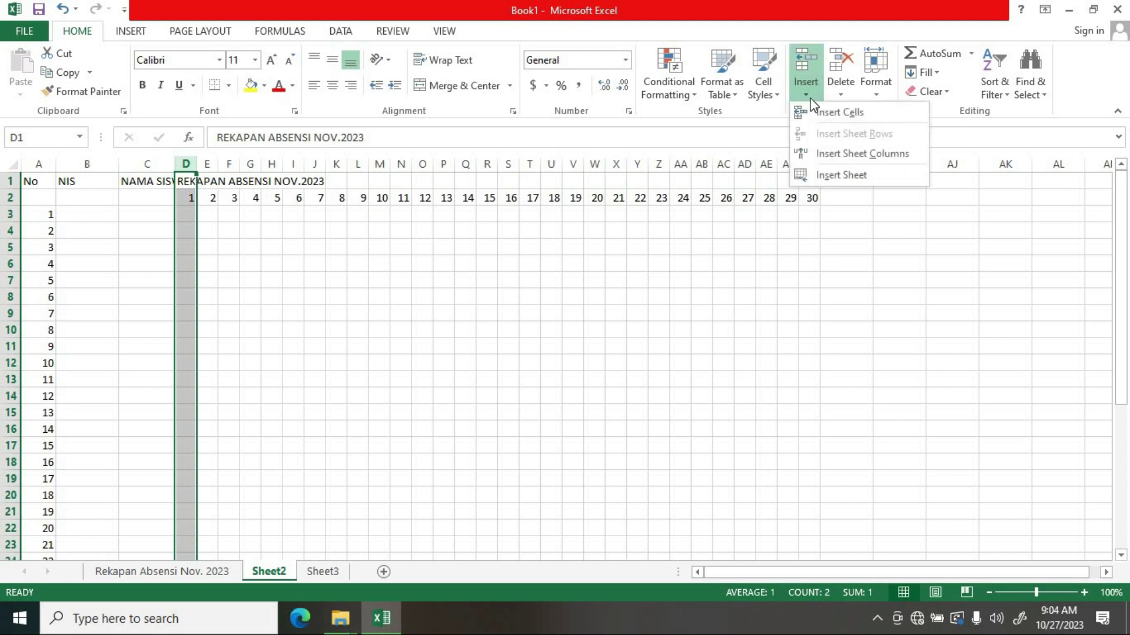
right_click(191, 178)
right_click(191, 179)
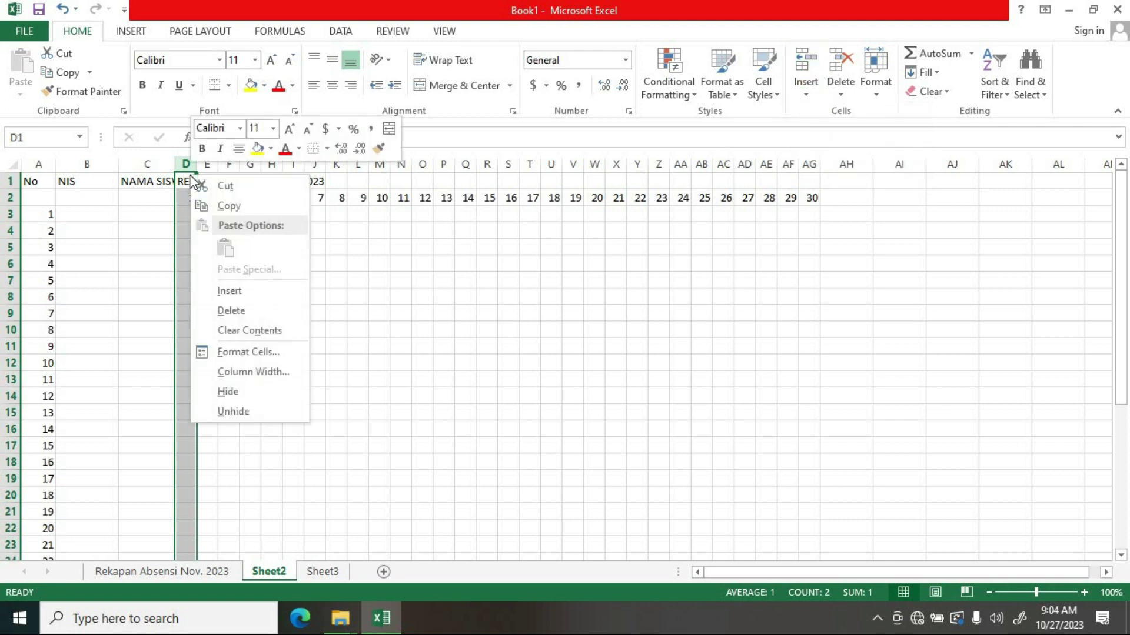
click(257, 298)
click(286, 280)
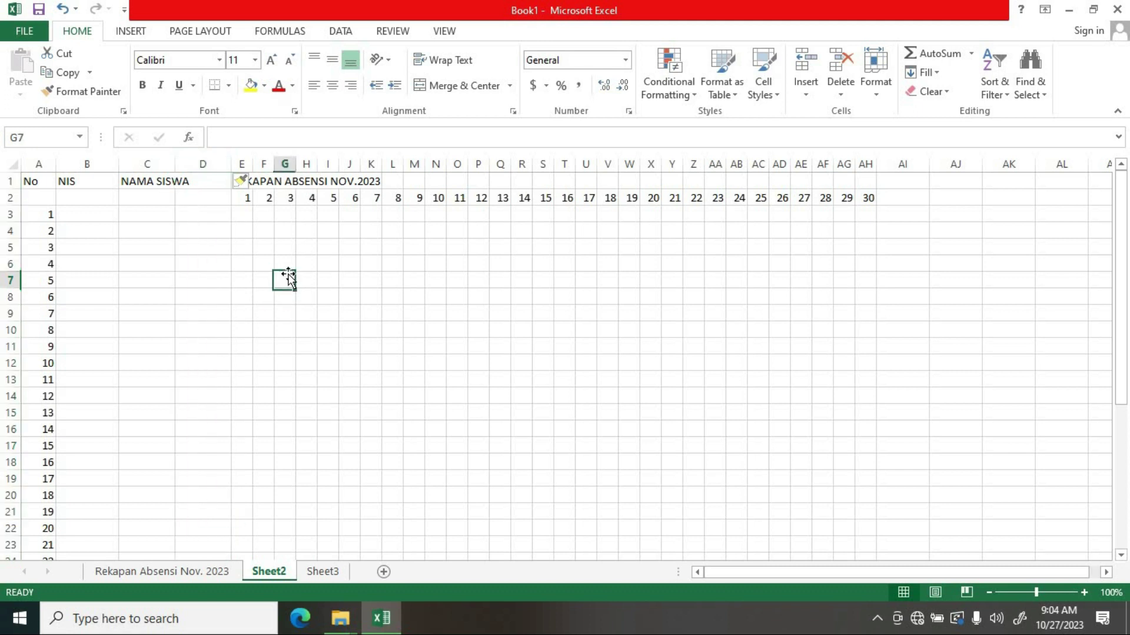
- Type the header JK into cell D1 of the new column
click(210, 179)
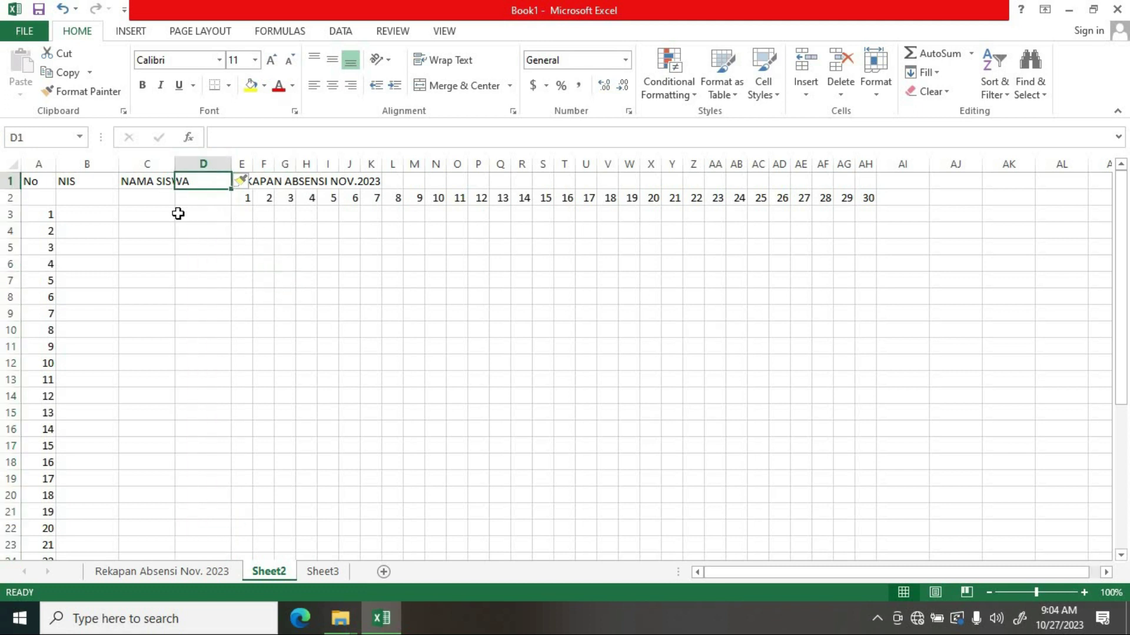
double_click(209, 181)
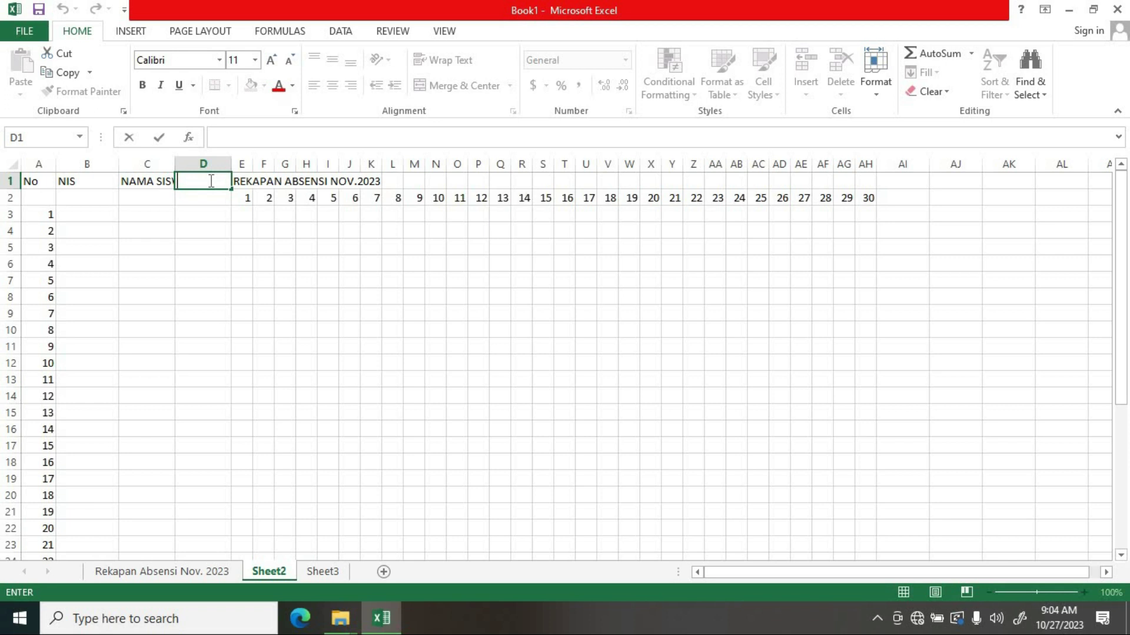
text(J)
text(K)
click(264, 231)
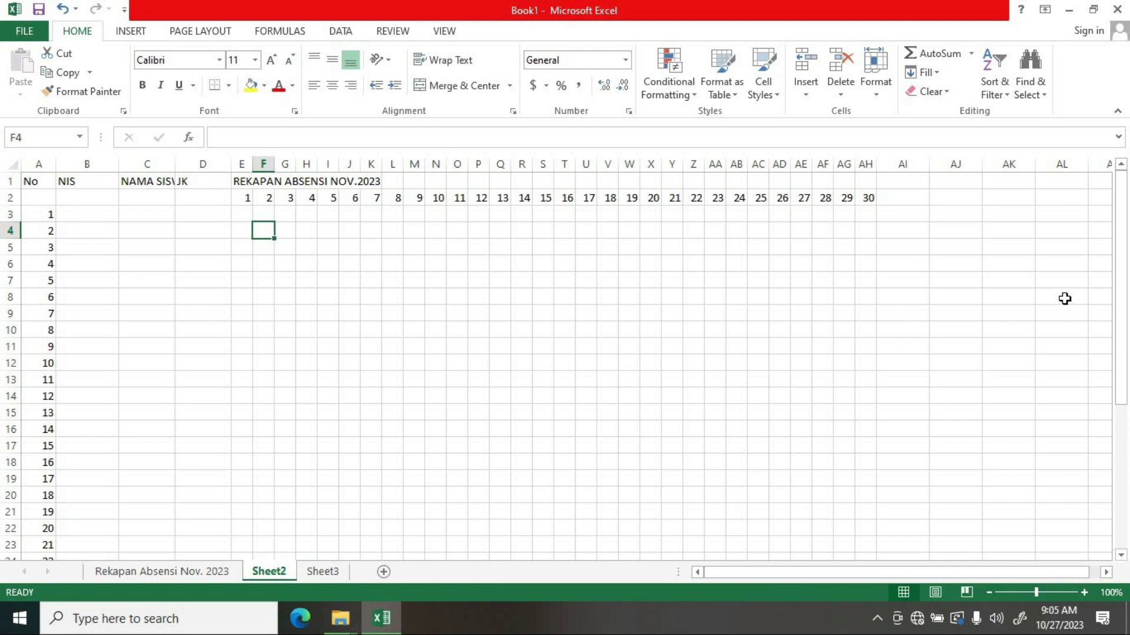
click(909, 179)
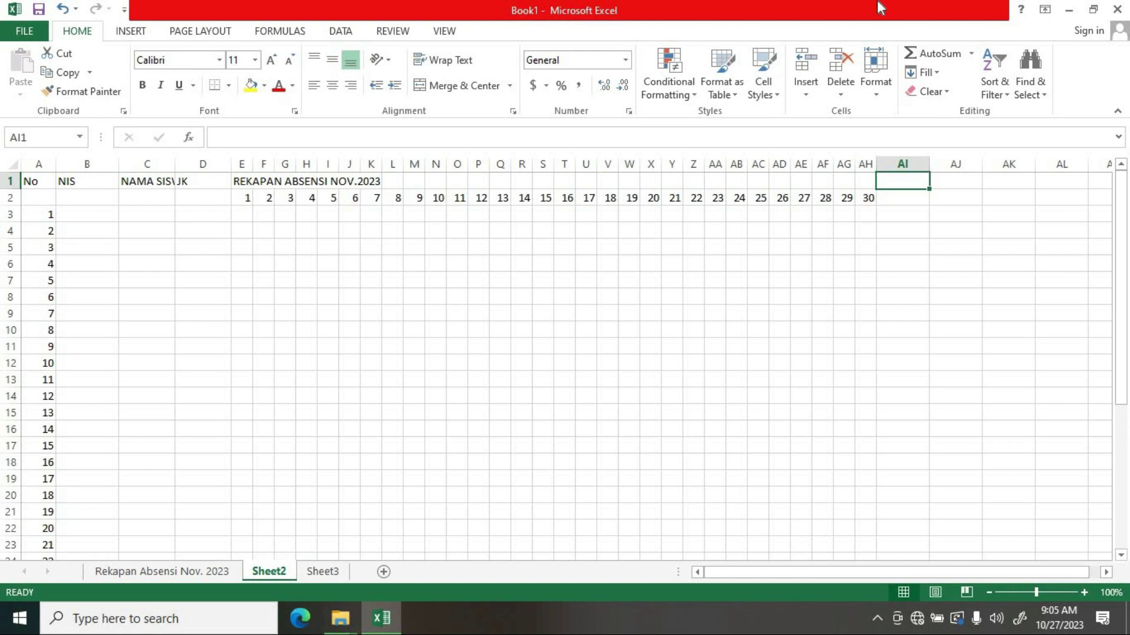
- Delete the day-5 and day-12 columns from the attendance table
click(326, 163)
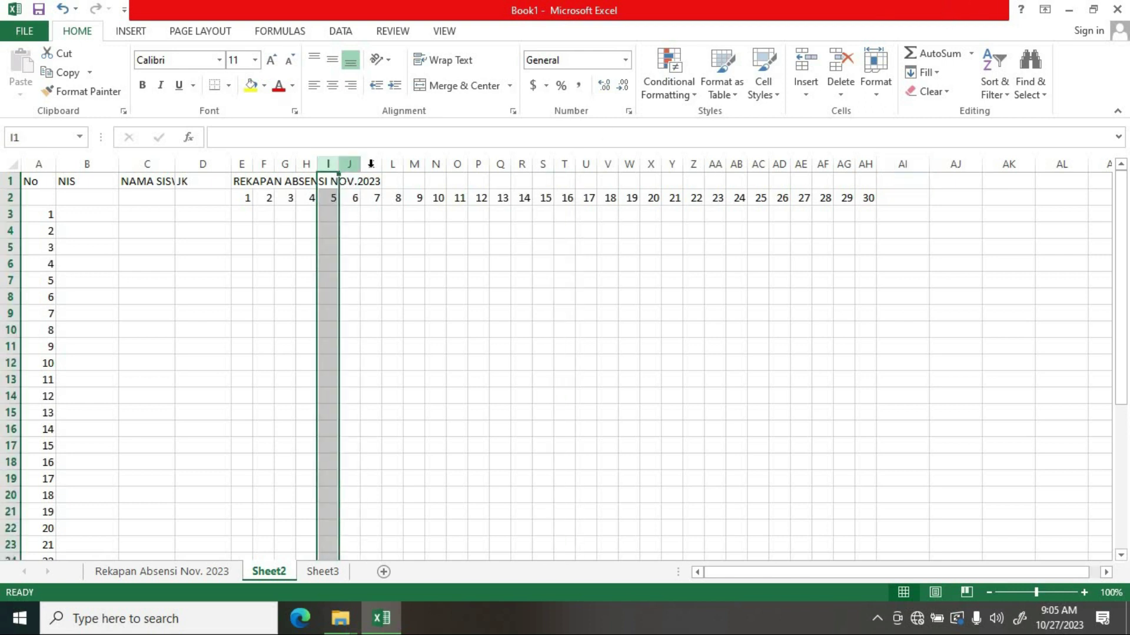
click(481, 163)
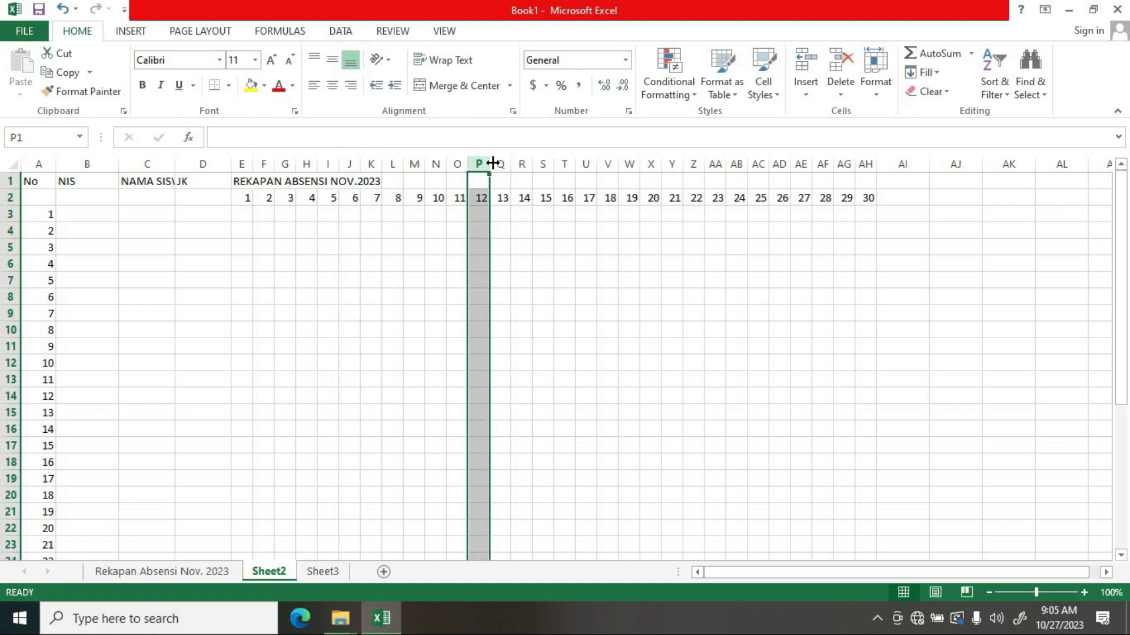
click(630, 160)
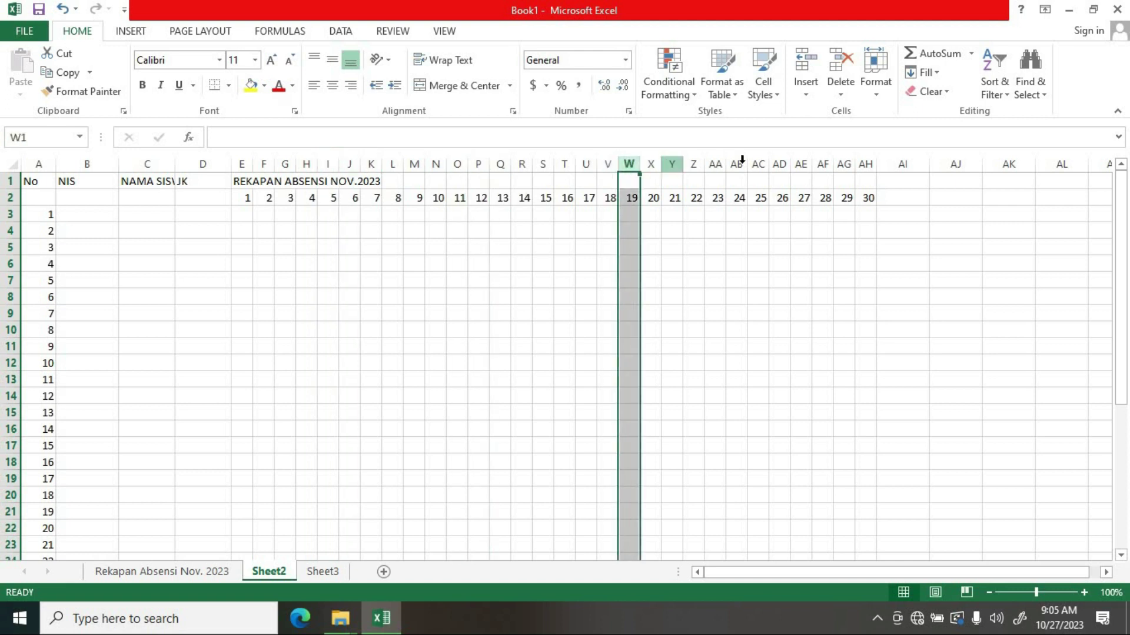
click(779, 160)
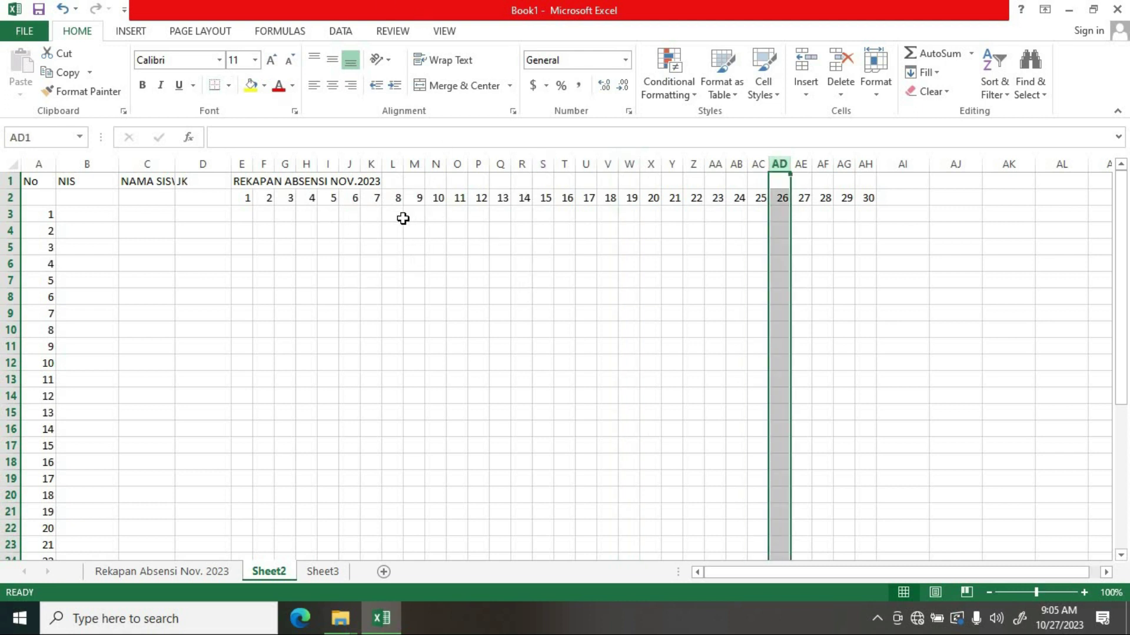
click(330, 161)
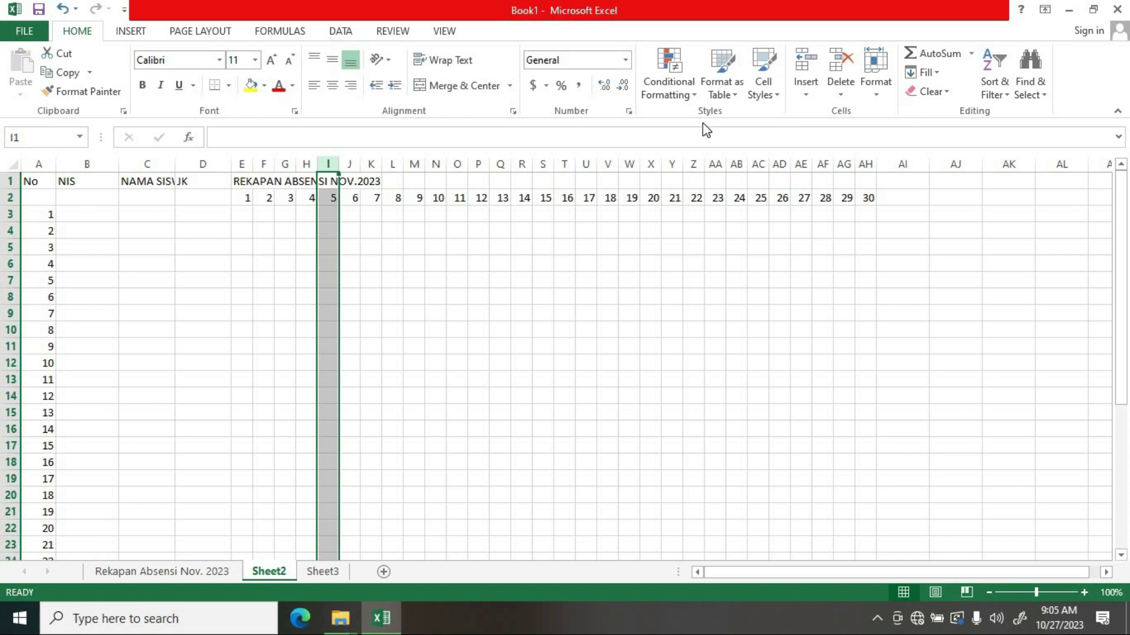
click(844, 96)
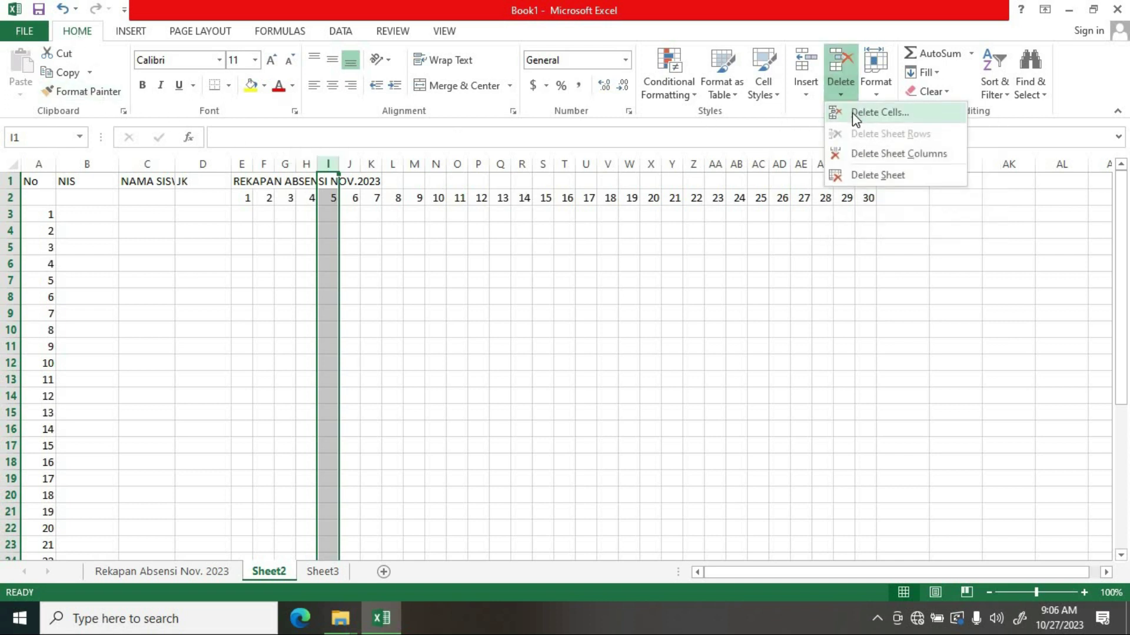
click(852, 112)
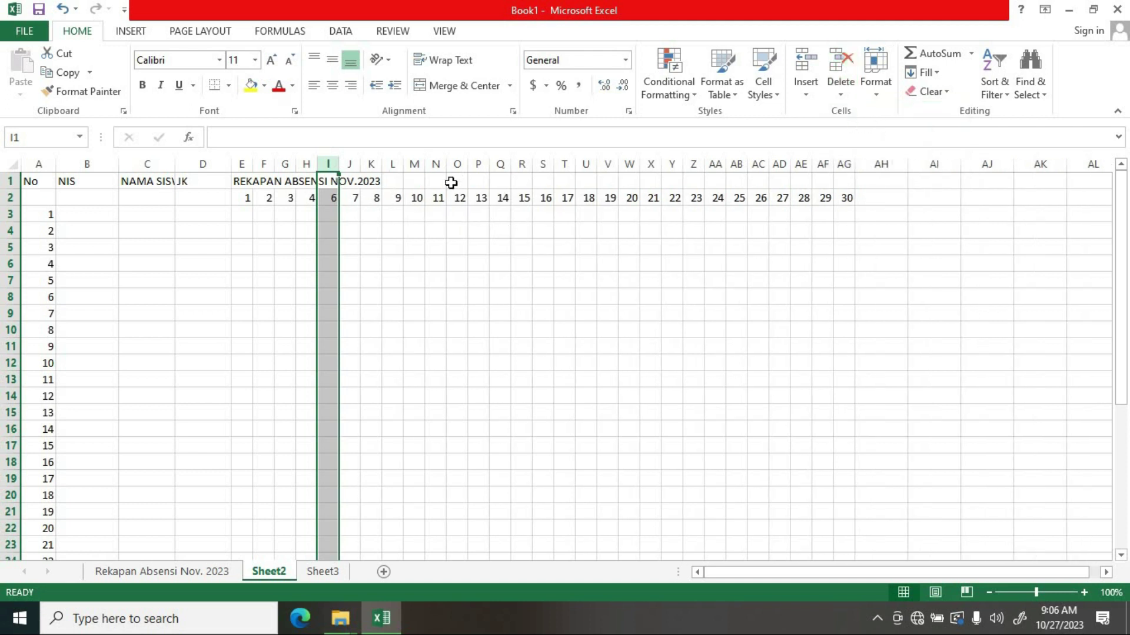
click(457, 163)
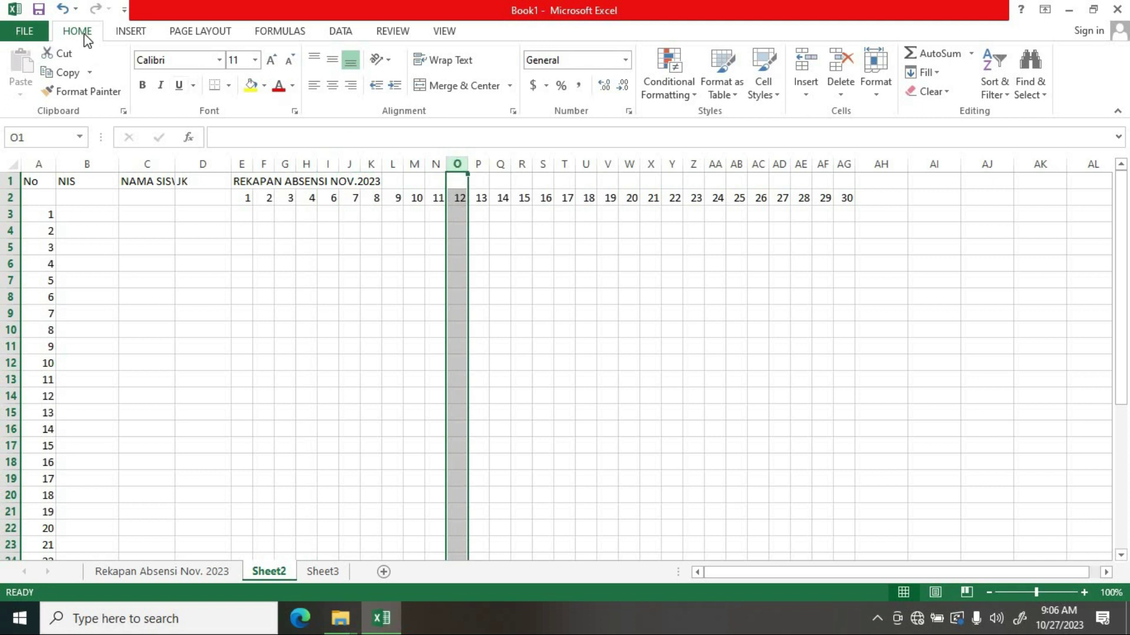
click(839, 86)
click(848, 112)
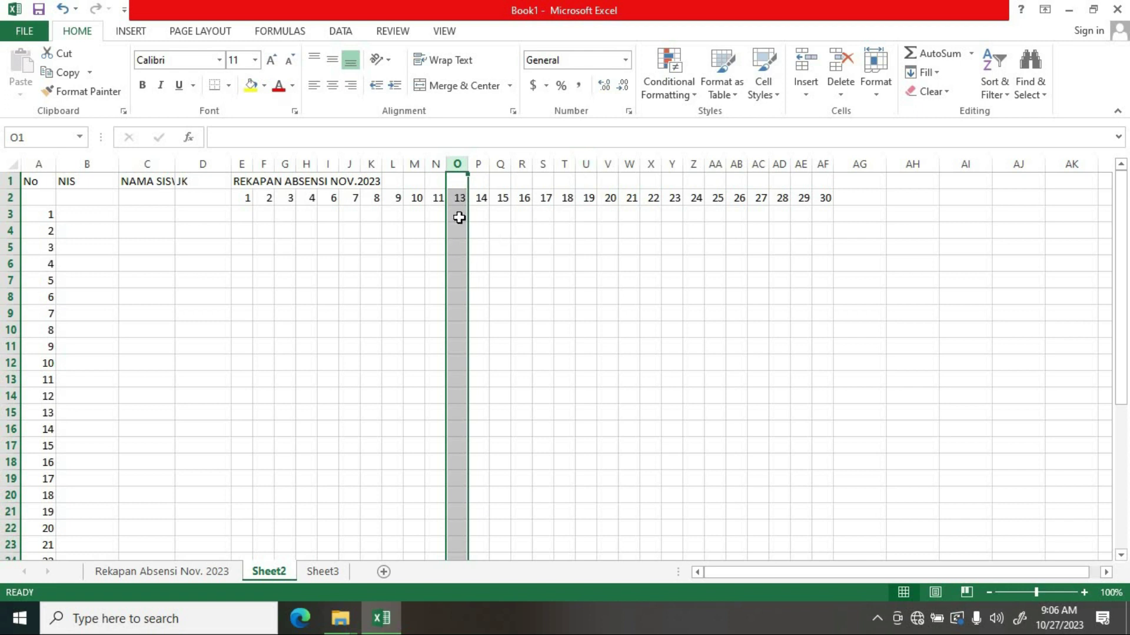
- Delete the day-19 and day-26 columns, then type HARI EFEKTIF in cell AE1
click(589, 159)
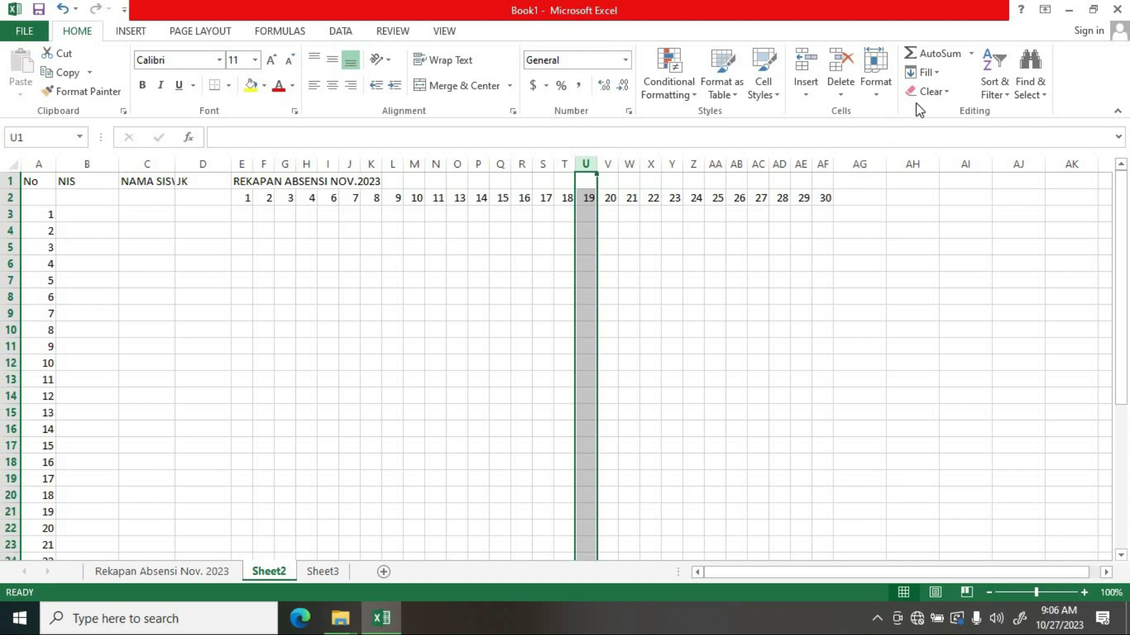
click(846, 93)
click(864, 115)
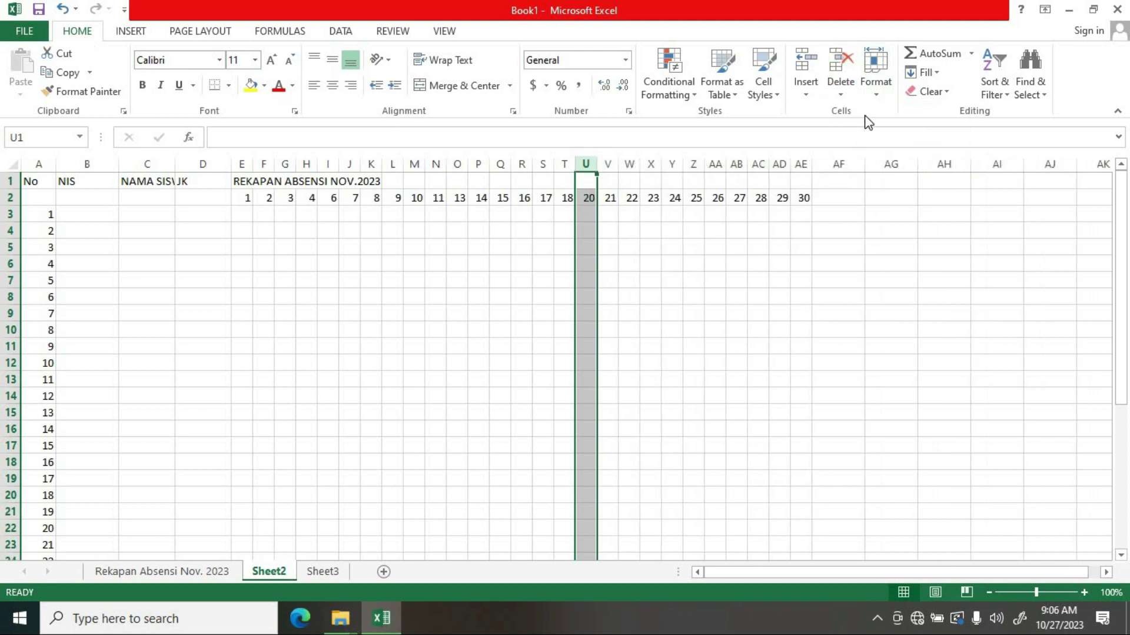
click(719, 162)
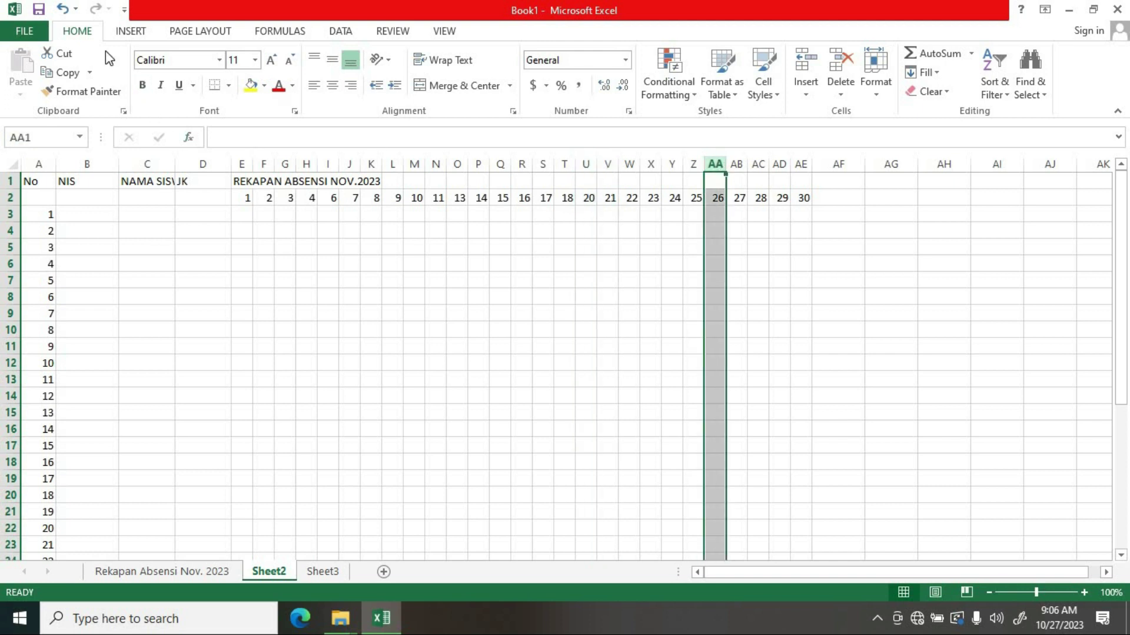
click(840, 95)
click(844, 112)
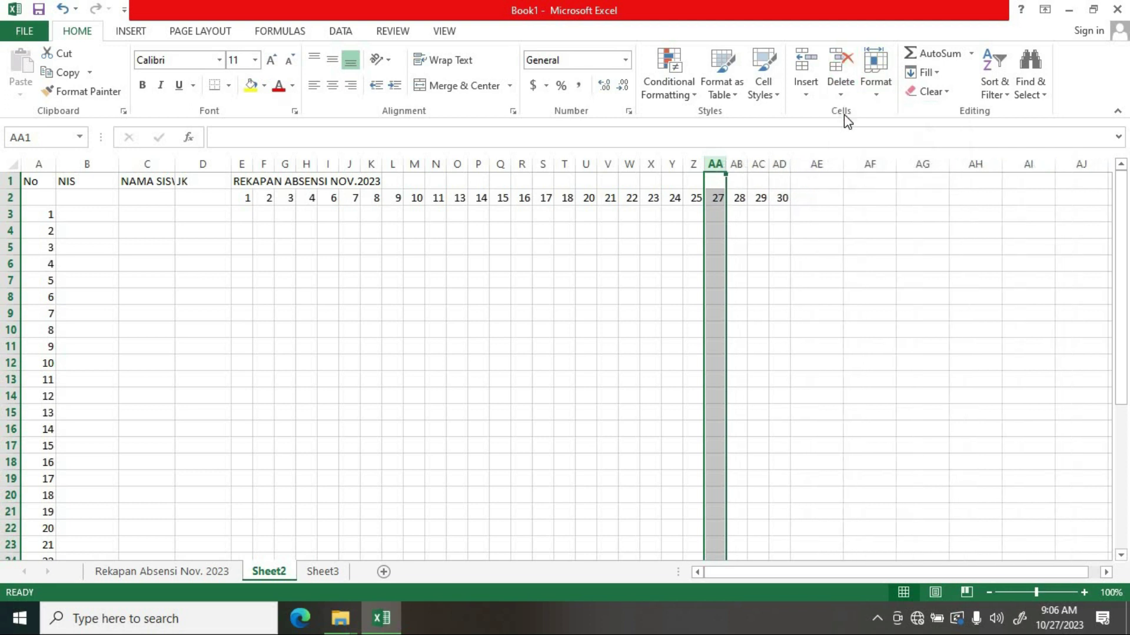
click(836, 233)
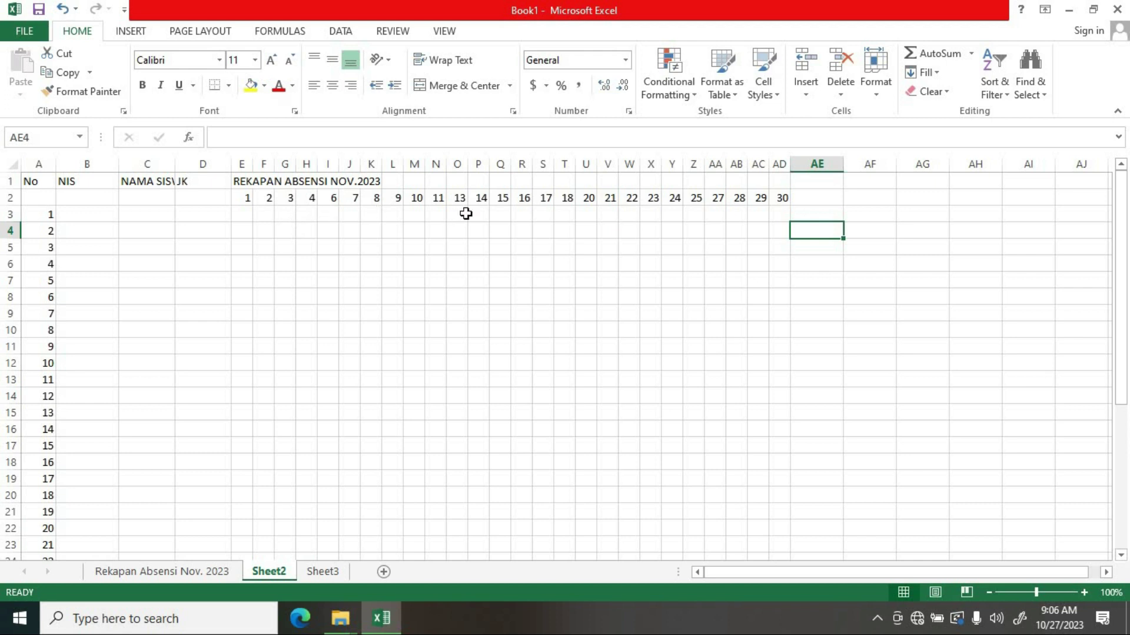
click(815, 184)
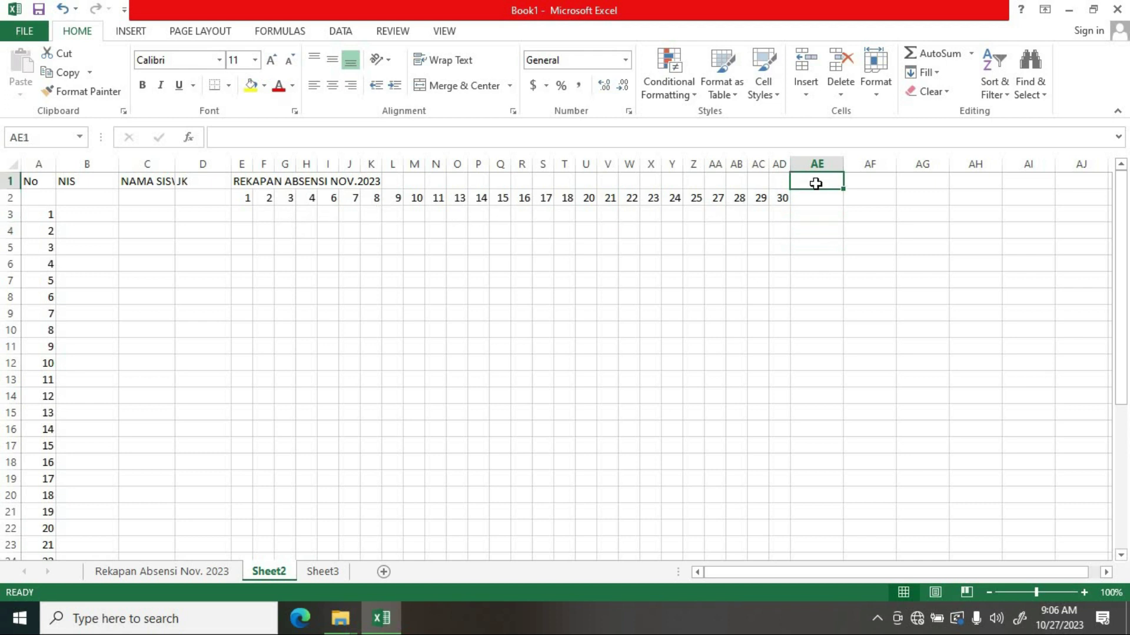
text(HARI EFEKTIF)
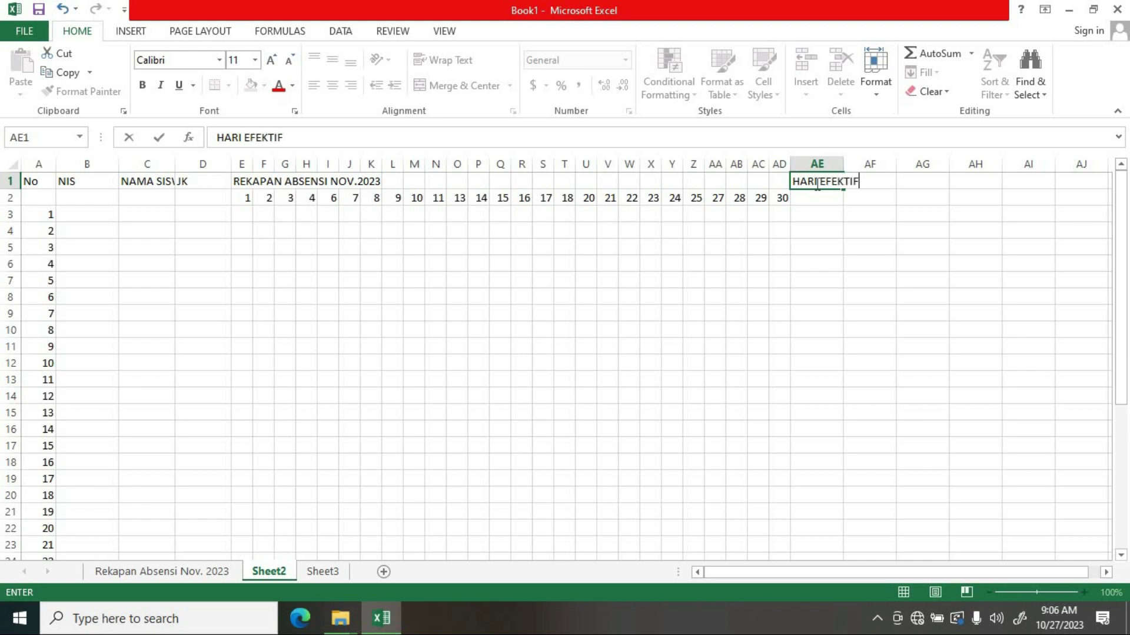
- Commit the HARI EFEKTIF text in AE1 and select cell AF1
click(953, 286)
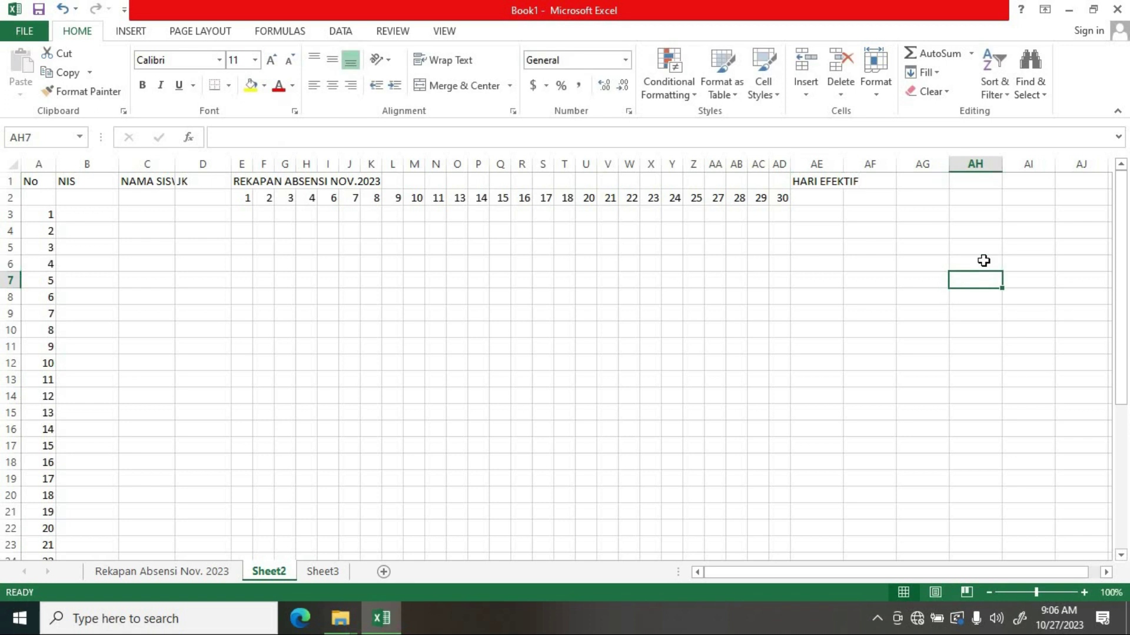
click(881, 183)
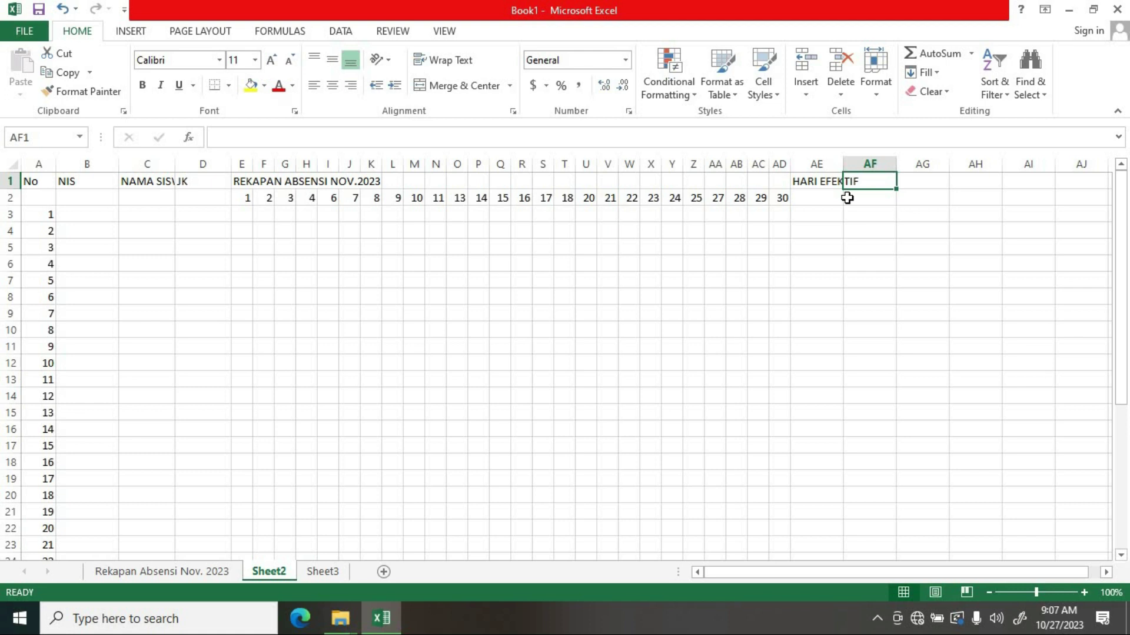
- Enter KETERANGA in AF1, then HADIR, IJIN, SAKIT and ALPA in AF2, AG2, AH2 and AI2
text(KETERANGA)
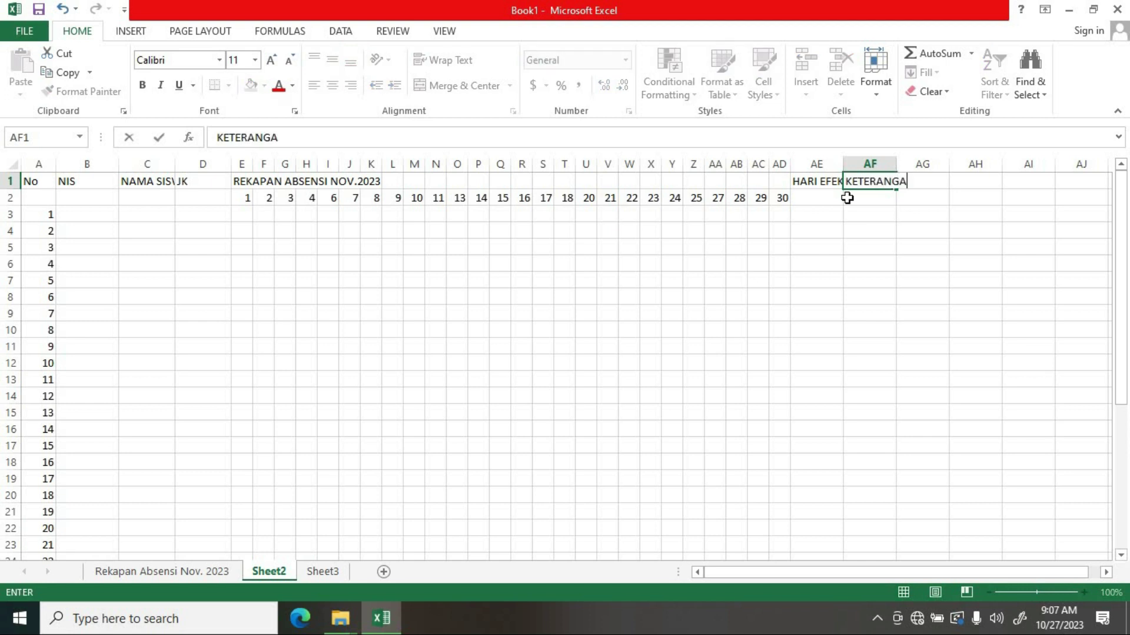
click(862, 198)
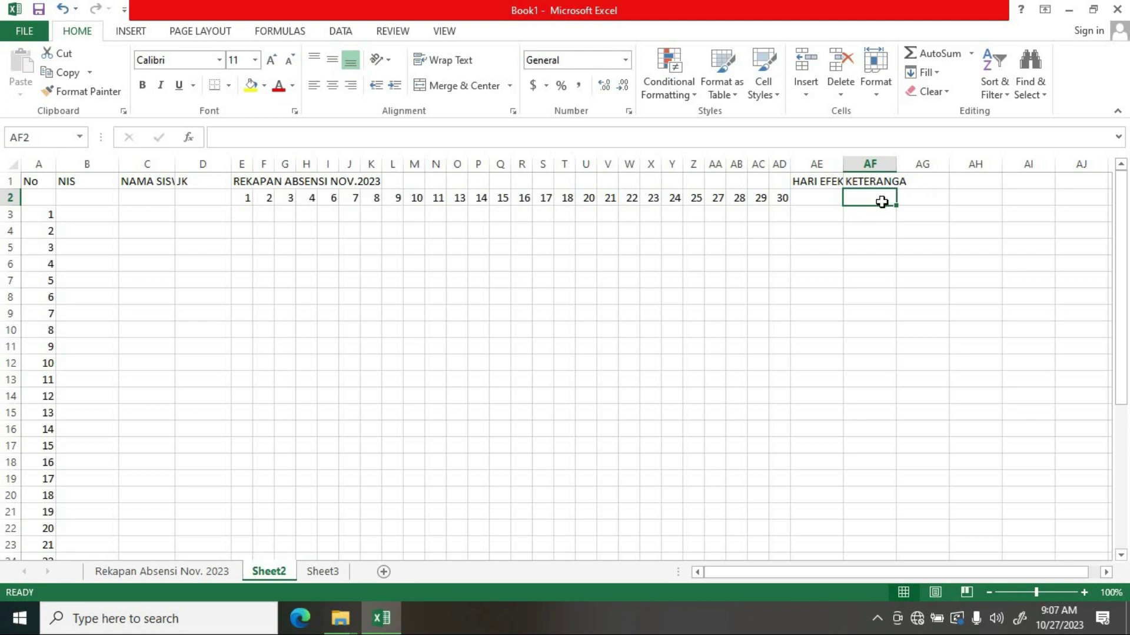
text(HADIR)
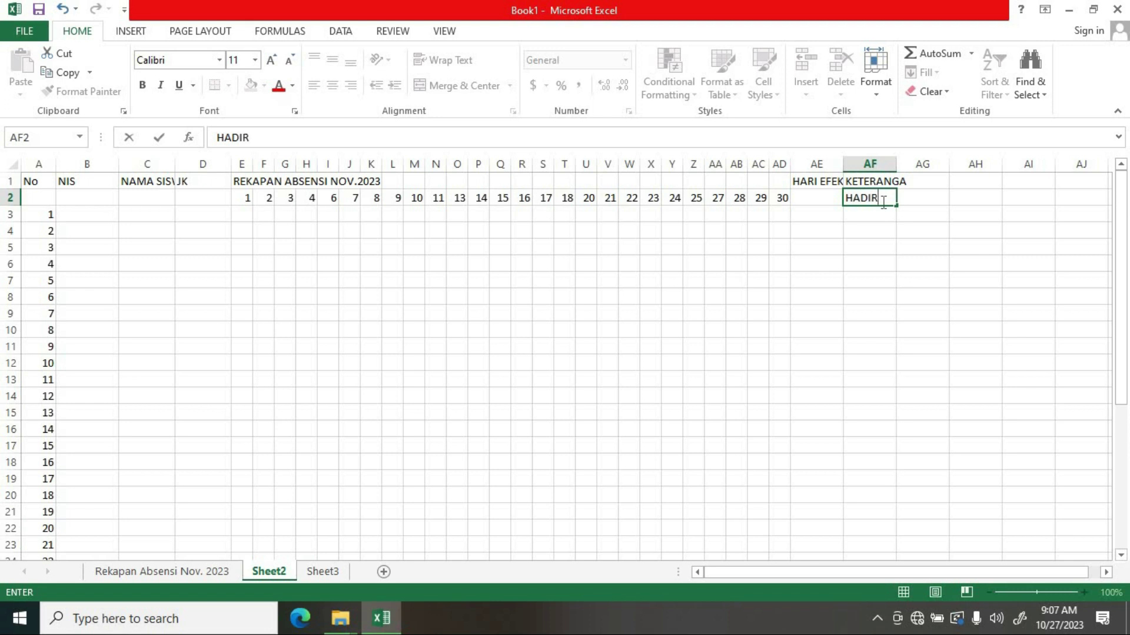
click(920, 196)
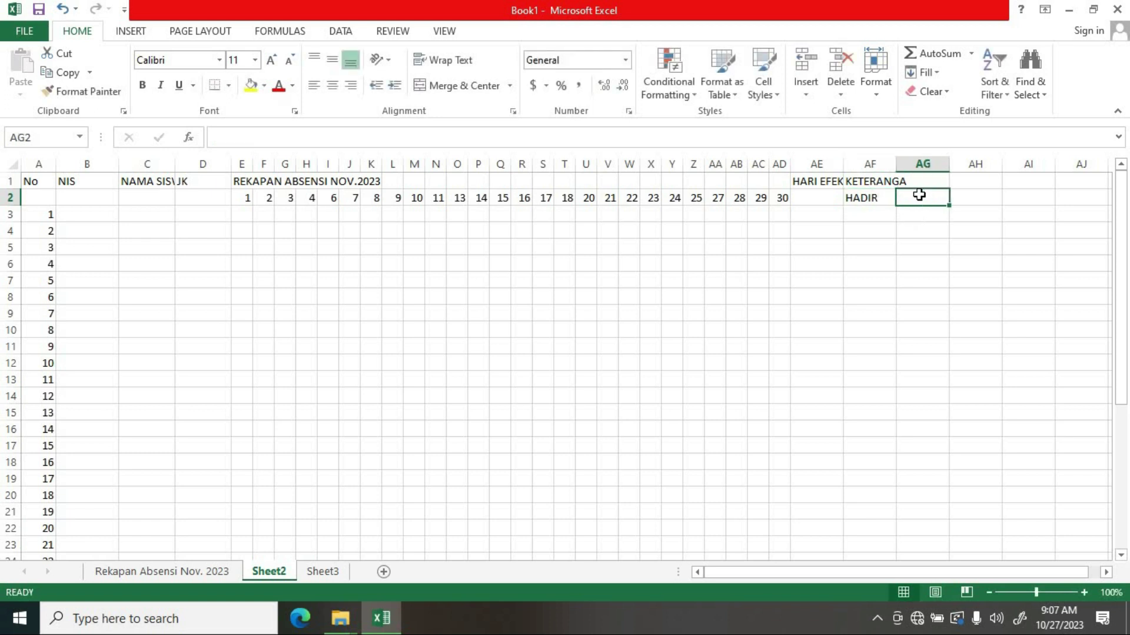
text(IJIN)
click(988, 199)
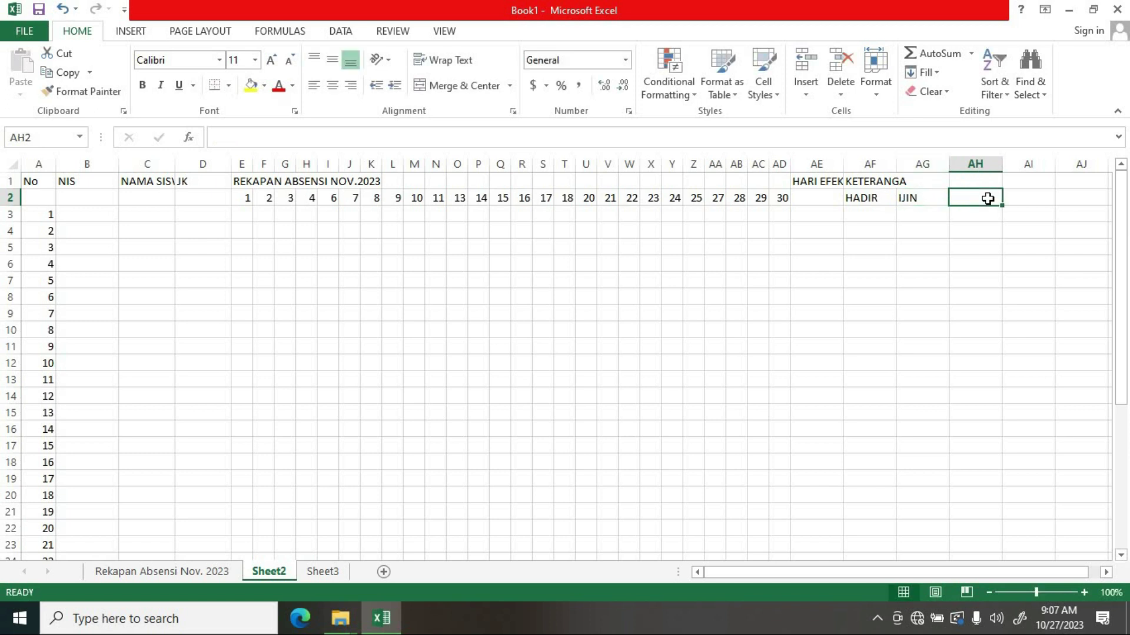
text(SAKIT)
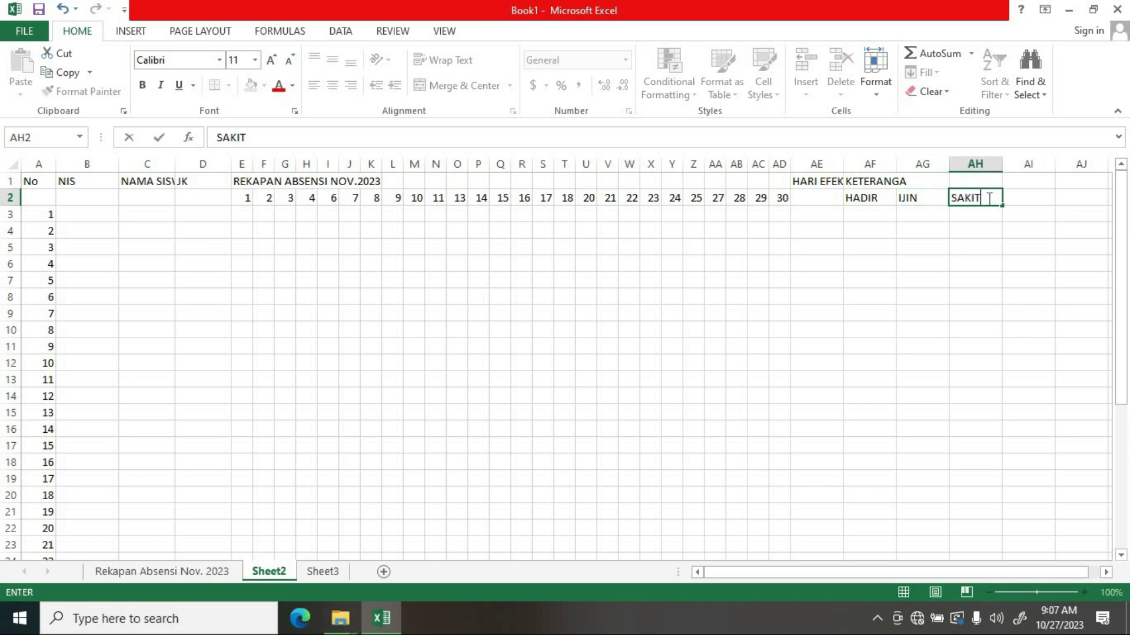
click(1025, 201)
text(ALPA)
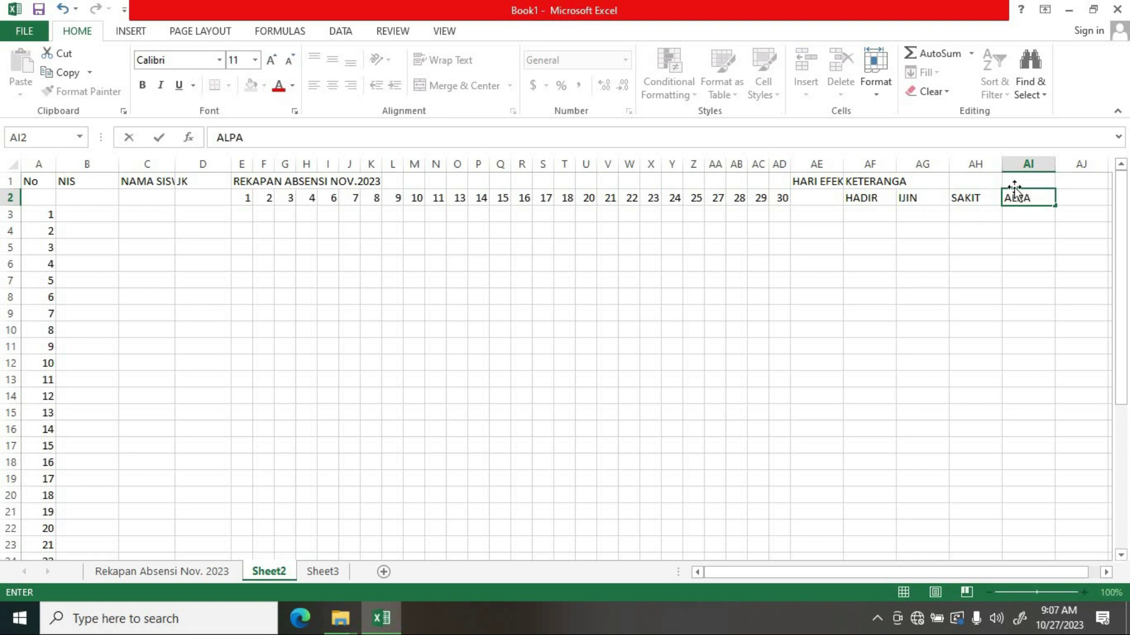
click(900, 245)
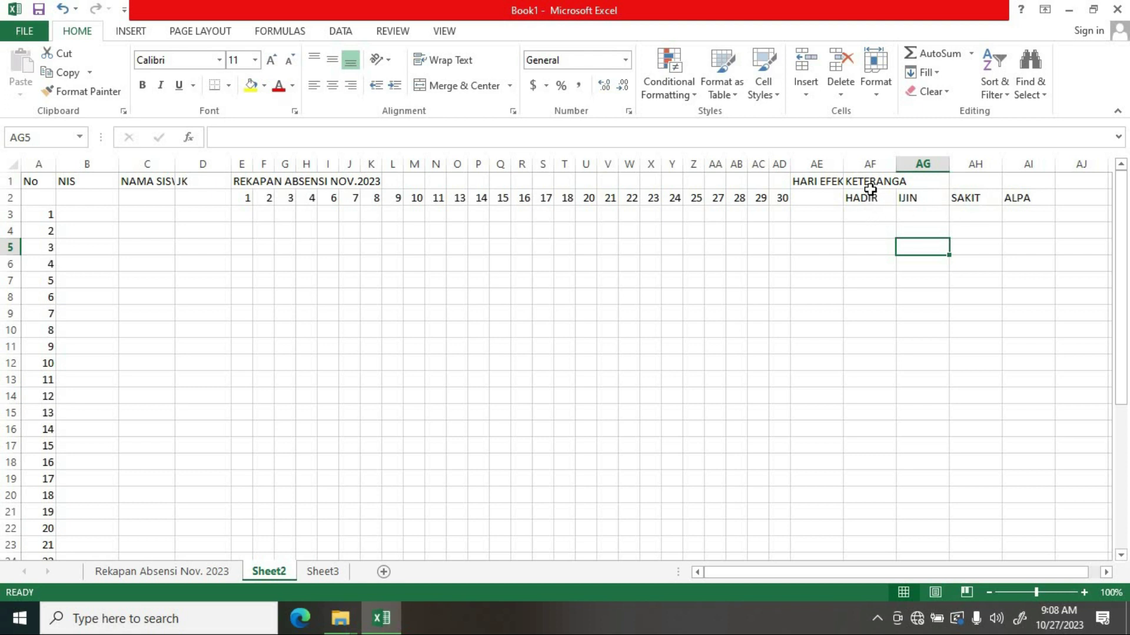
- Select columns AF–AI and set their column width to 4
drag(866, 160, 1013, 157)
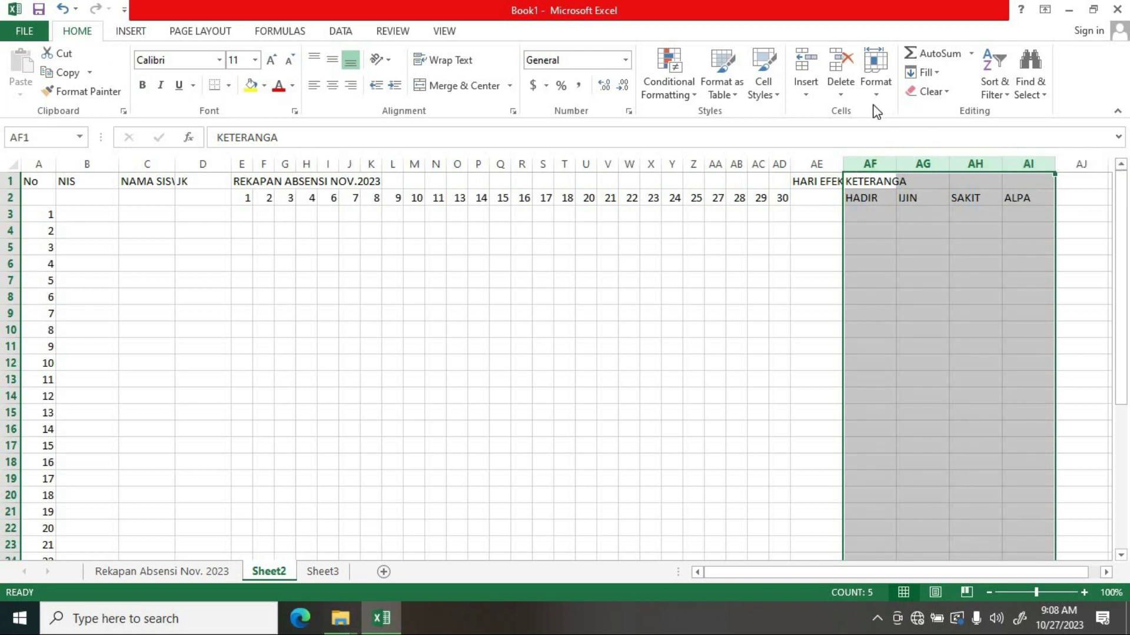
click(876, 88)
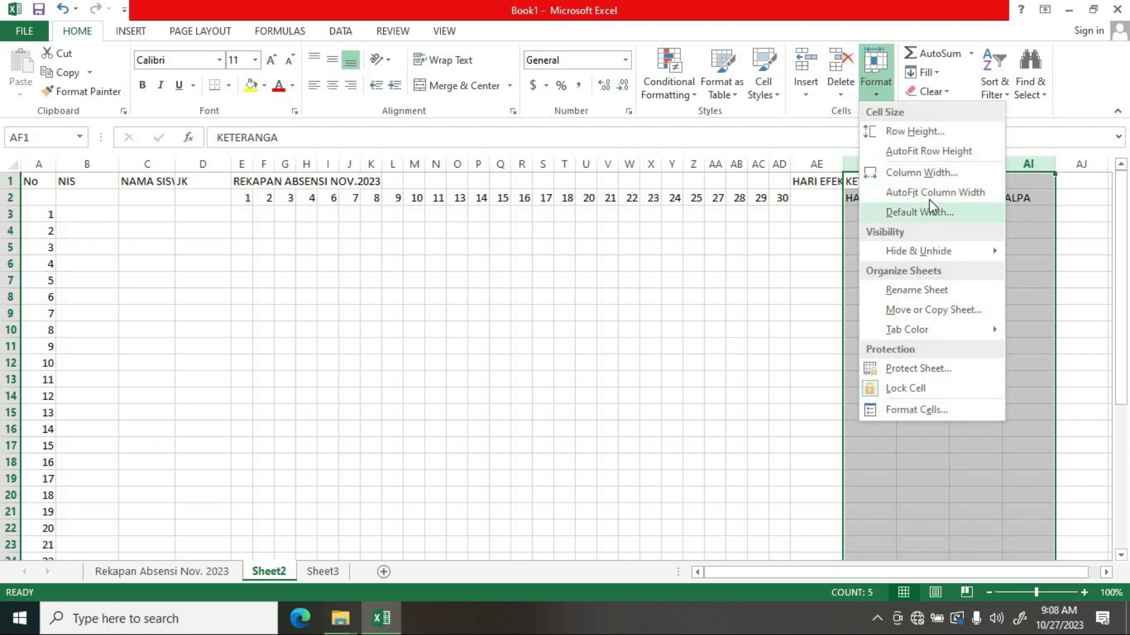
click(930, 165)
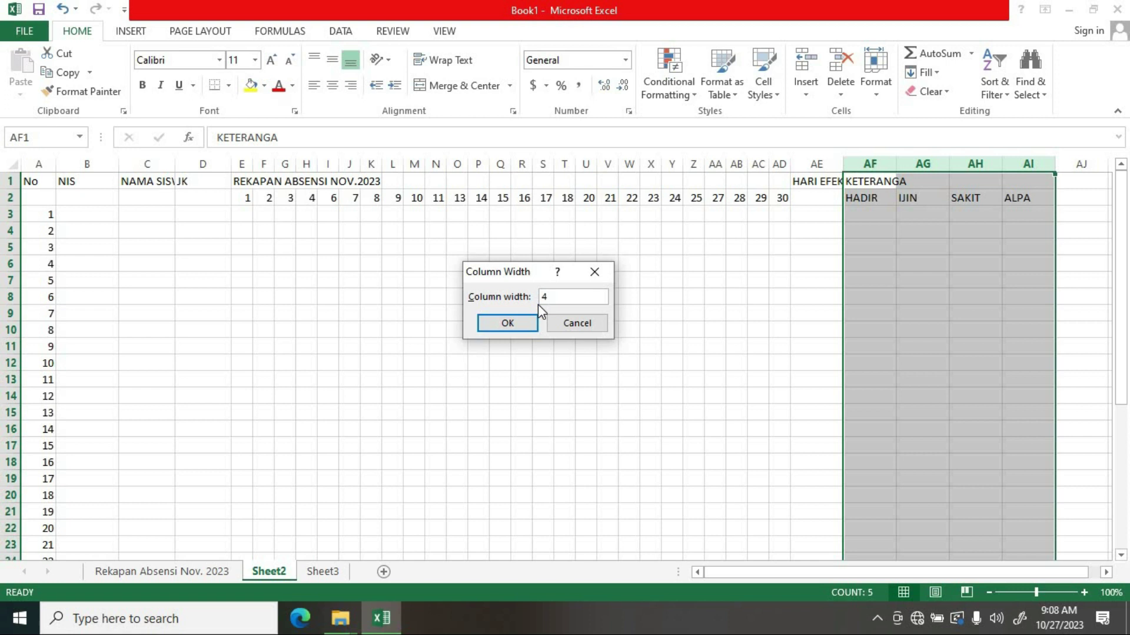
click(513, 324)
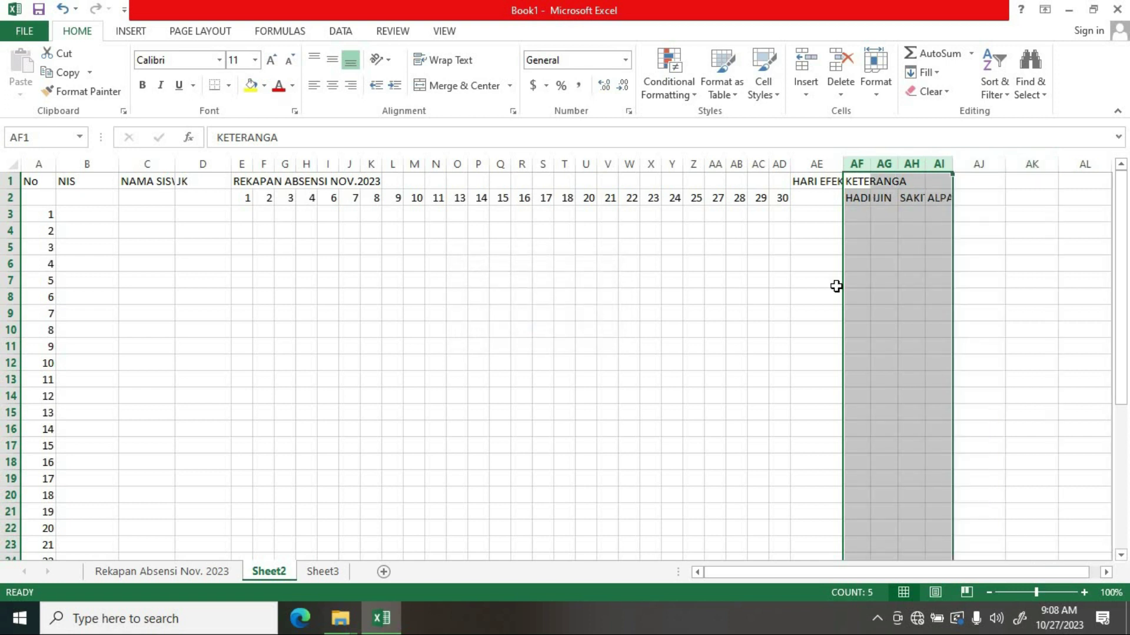
click(1015, 266)
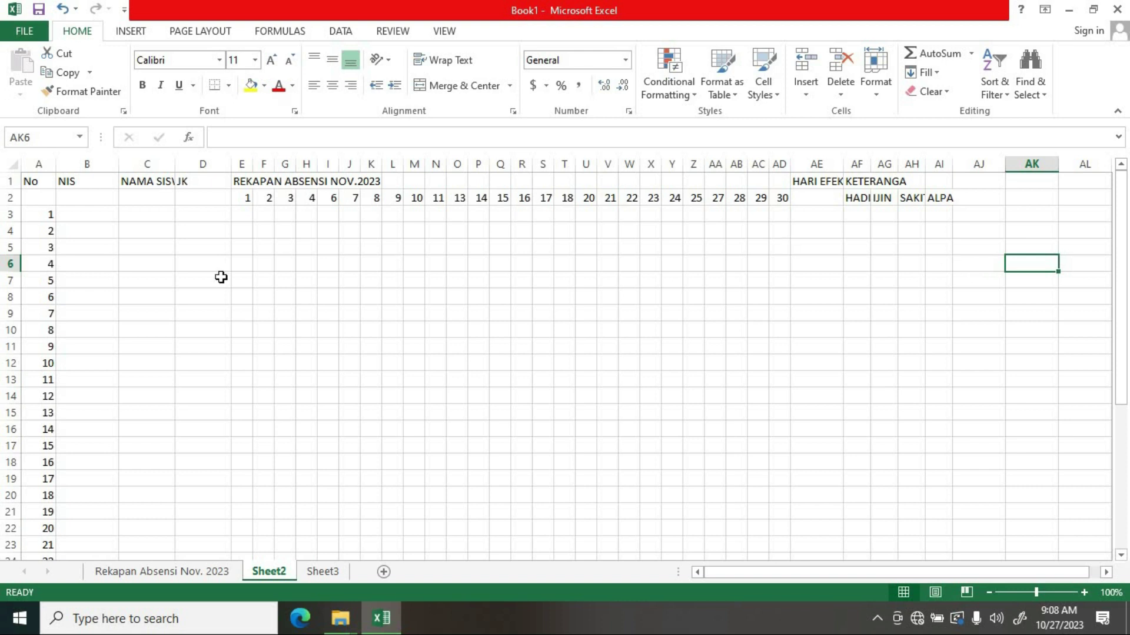
scroll(66, 388, down, 5)
scroll(66, 388, up, 5)
- Select through the header cells No, NIS, NAMA SISWA, JK and the REKAPAN title E1–AD1
mouse_move(32, 181)
mouse_down()
mouse_move(40, 197)
mouse_move(65, 198)
mouse_up()
click(96, 230)
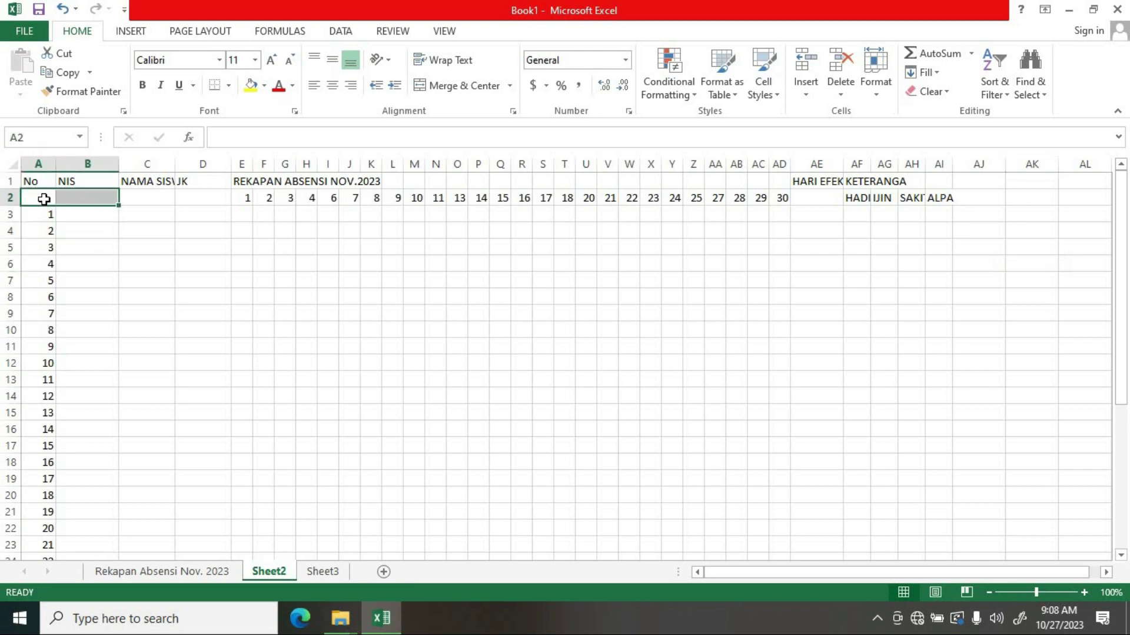
click(34, 181)
click(35, 195)
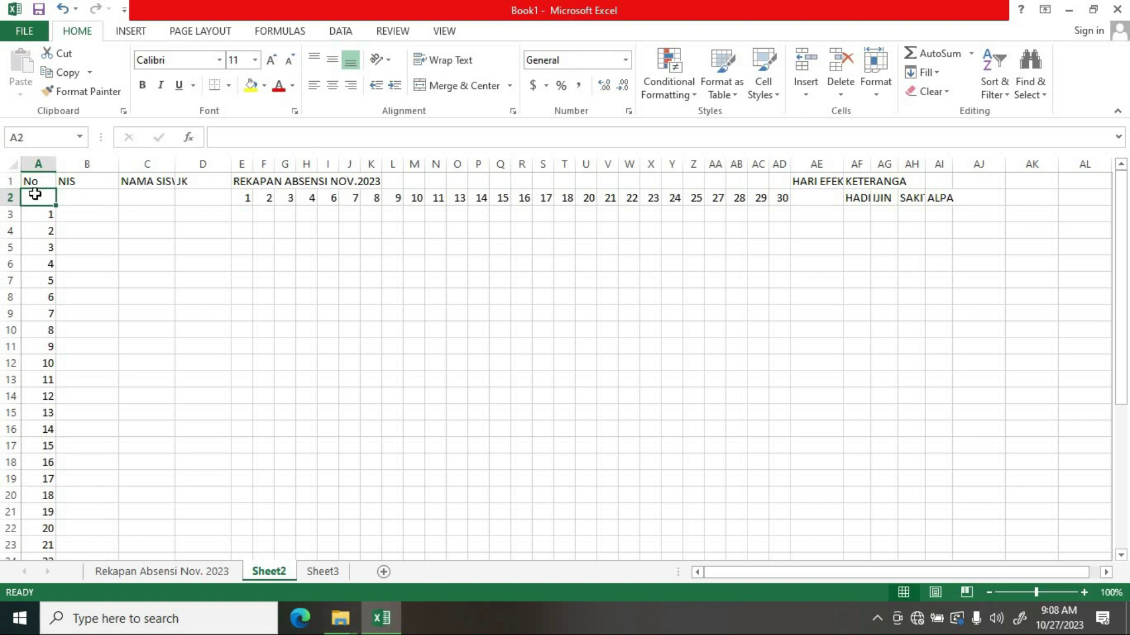
click(80, 196)
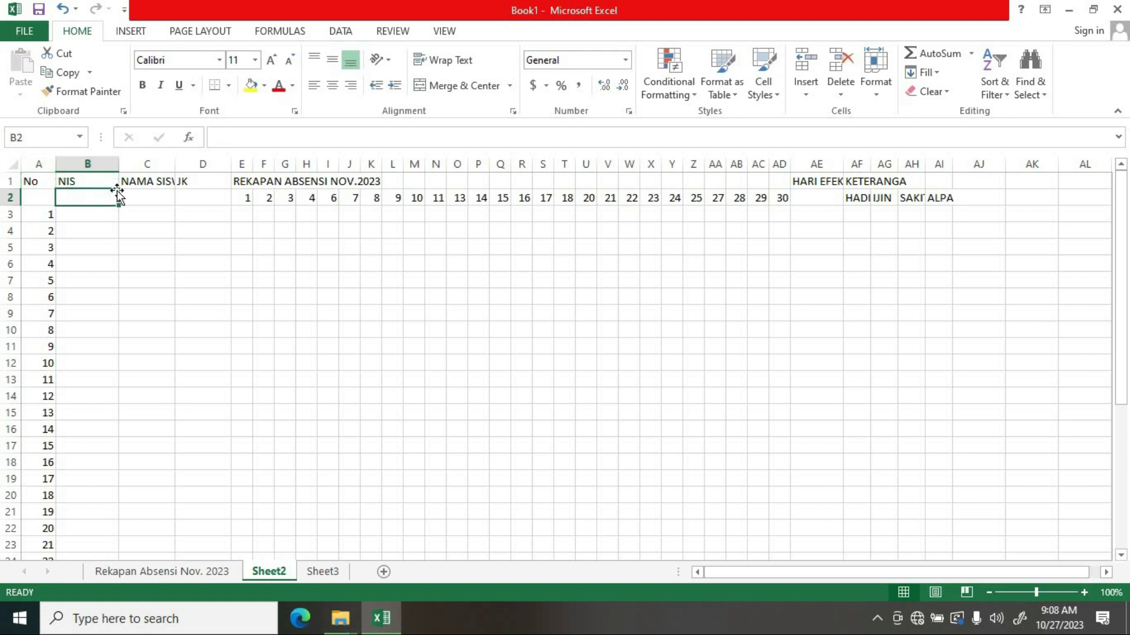
click(136, 183)
click(159, 197)
click(194, 182)
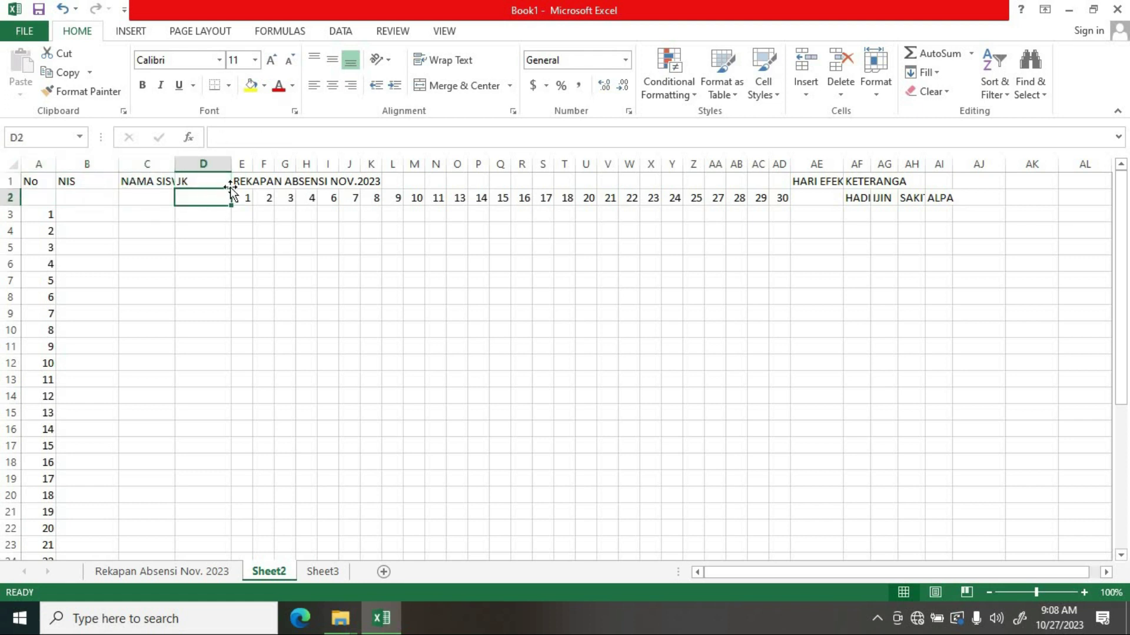
drag(252, 182, 369, 182)
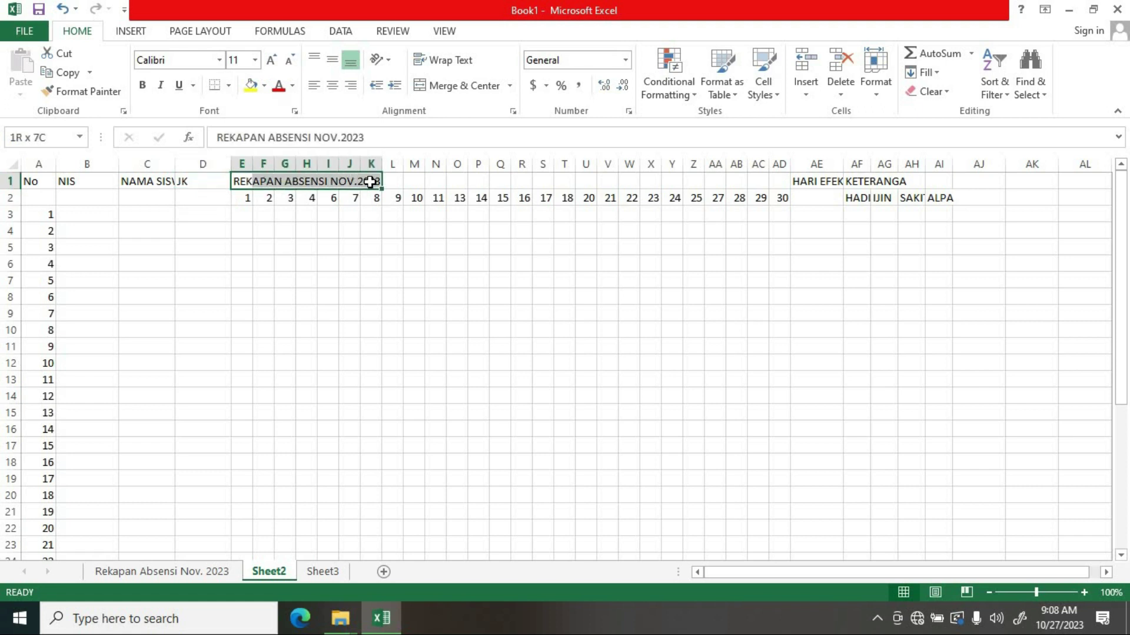
click(347, 181)
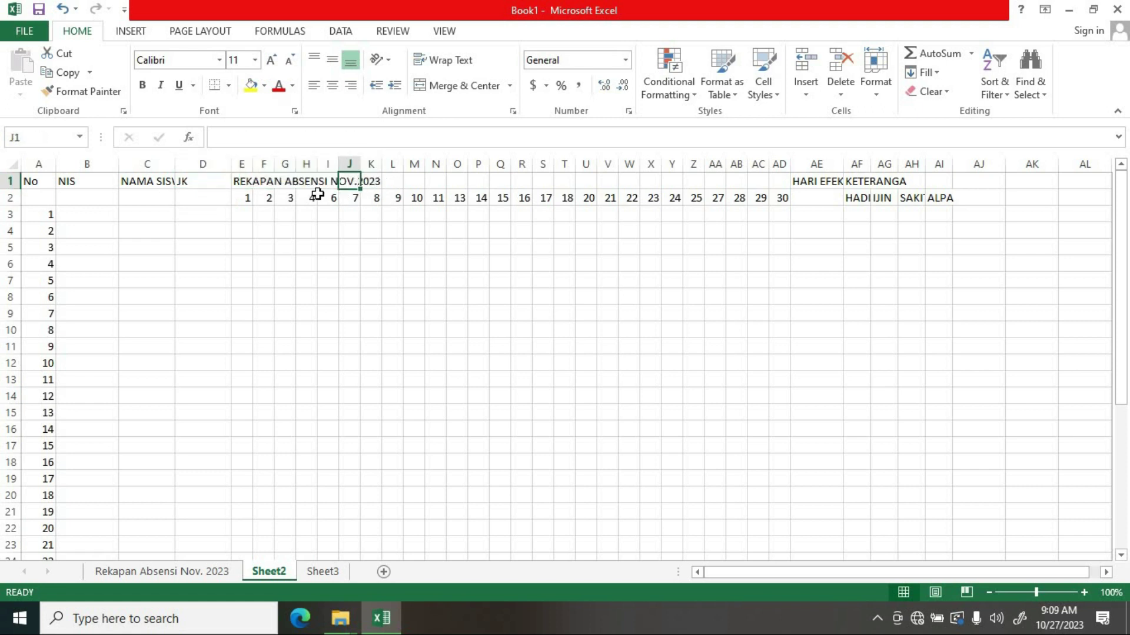
drag(254, 185, 558, 181)
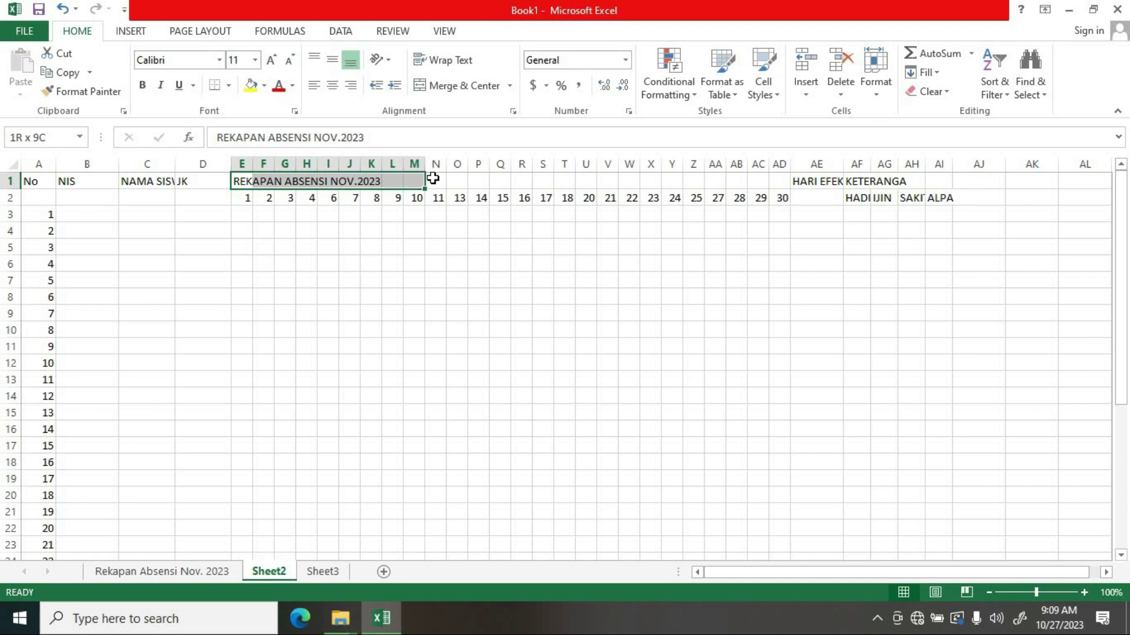
drag(558, 181, 780, 180)
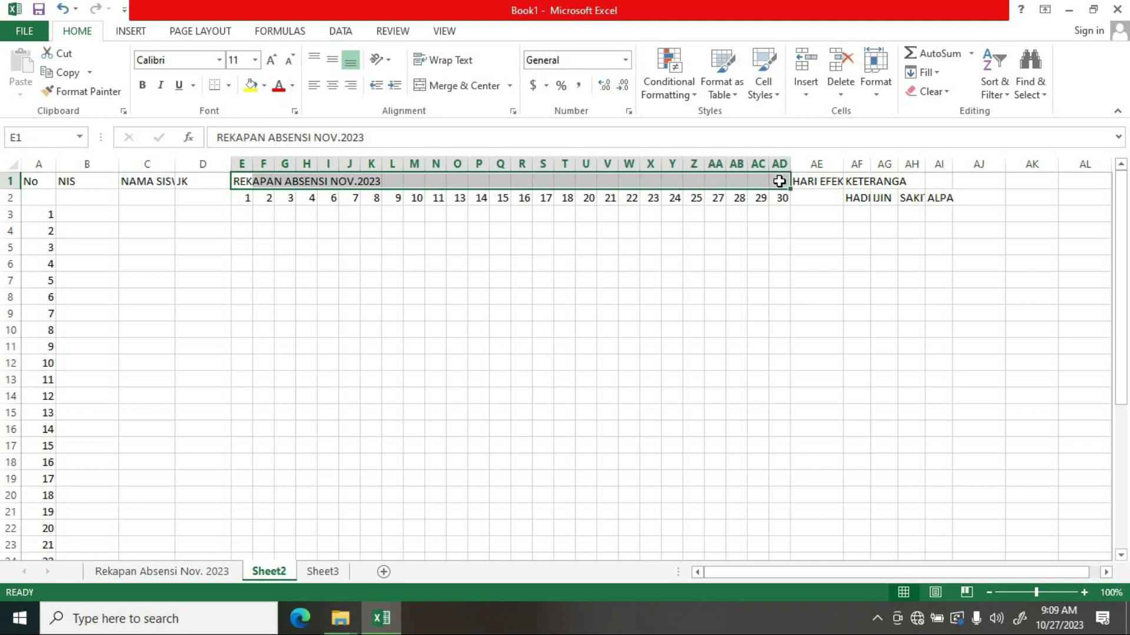
- Check the HARI EFEKTIF and KETERANGA cells, then select whole columns AF through AI
click(806, 183)
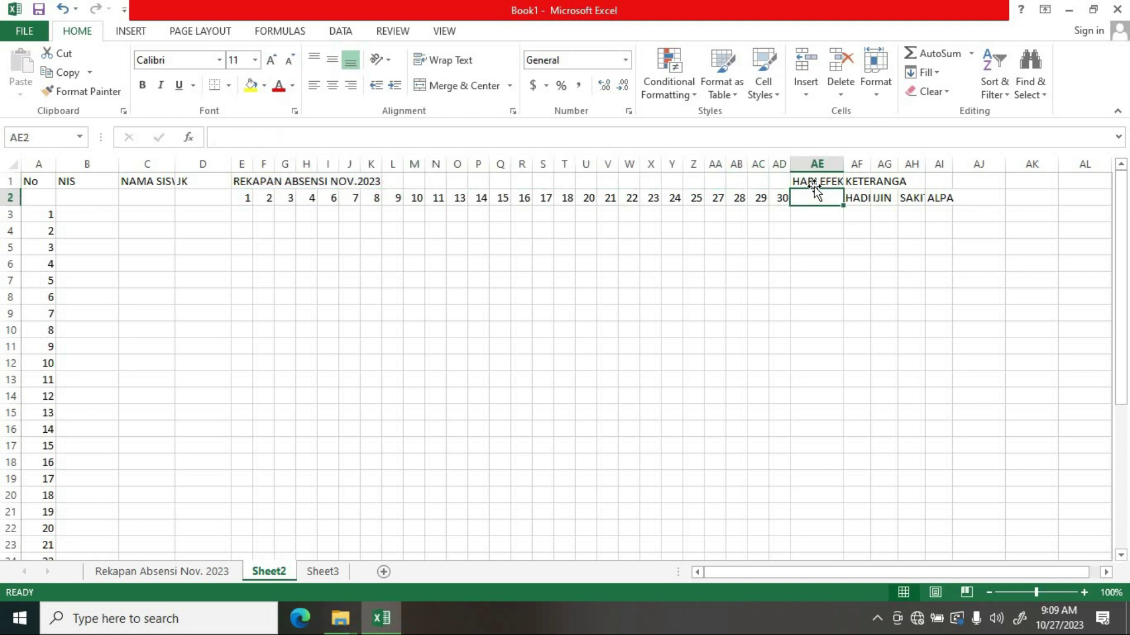
click(812, 193)
click(812, 182)
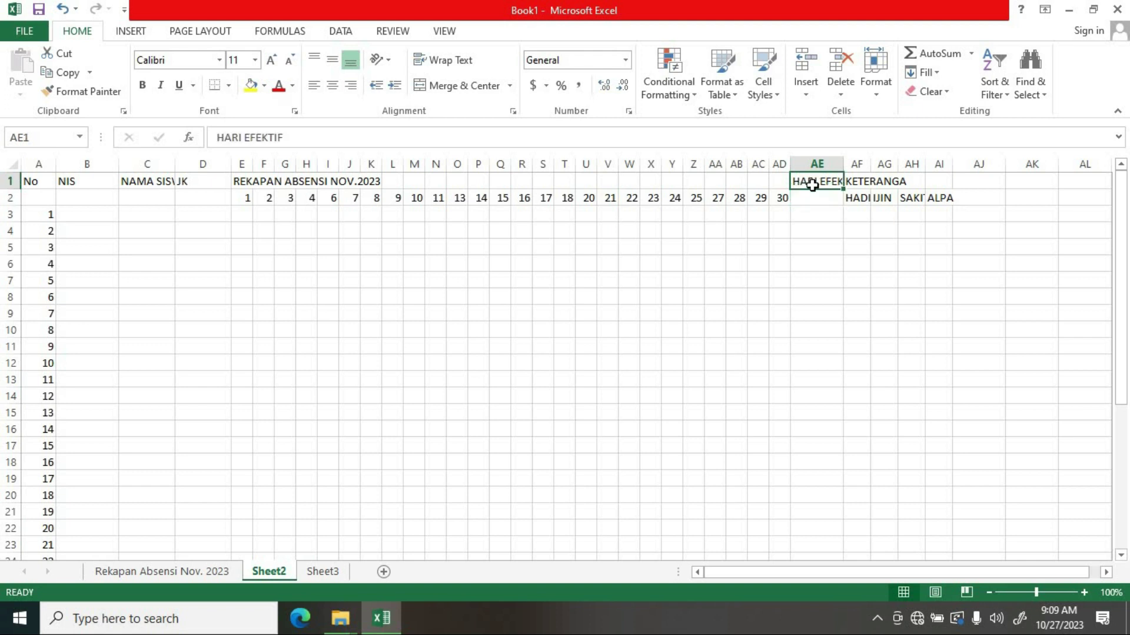
click(813, 195)
click(812, 184)
click(812, 195)
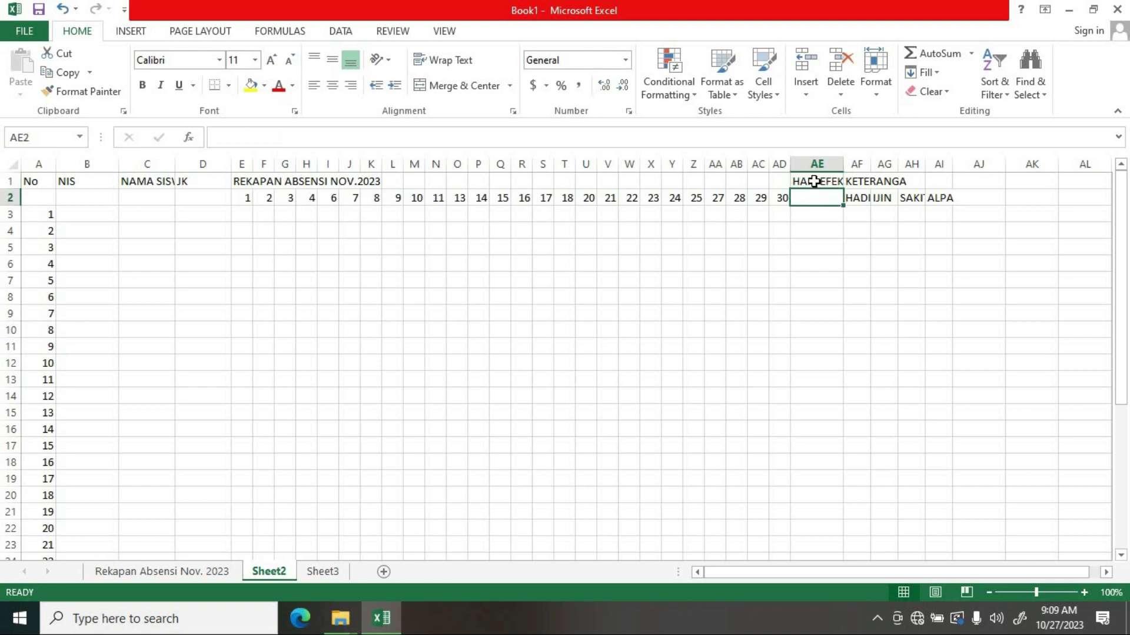
click(861, 181)
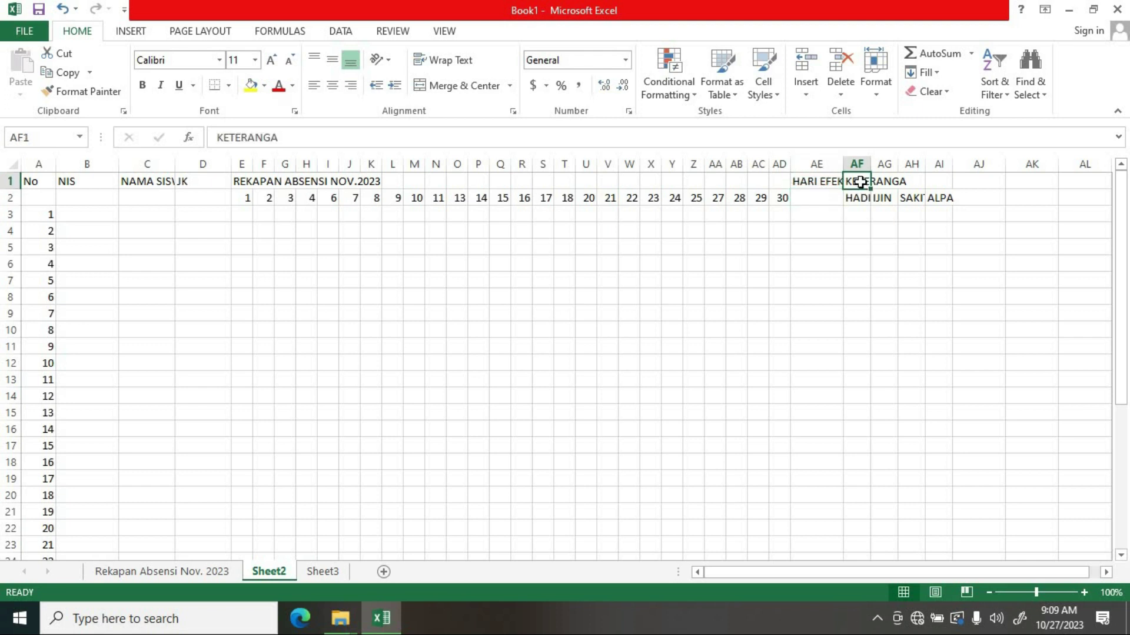
drag(860, 181, 905, 181)
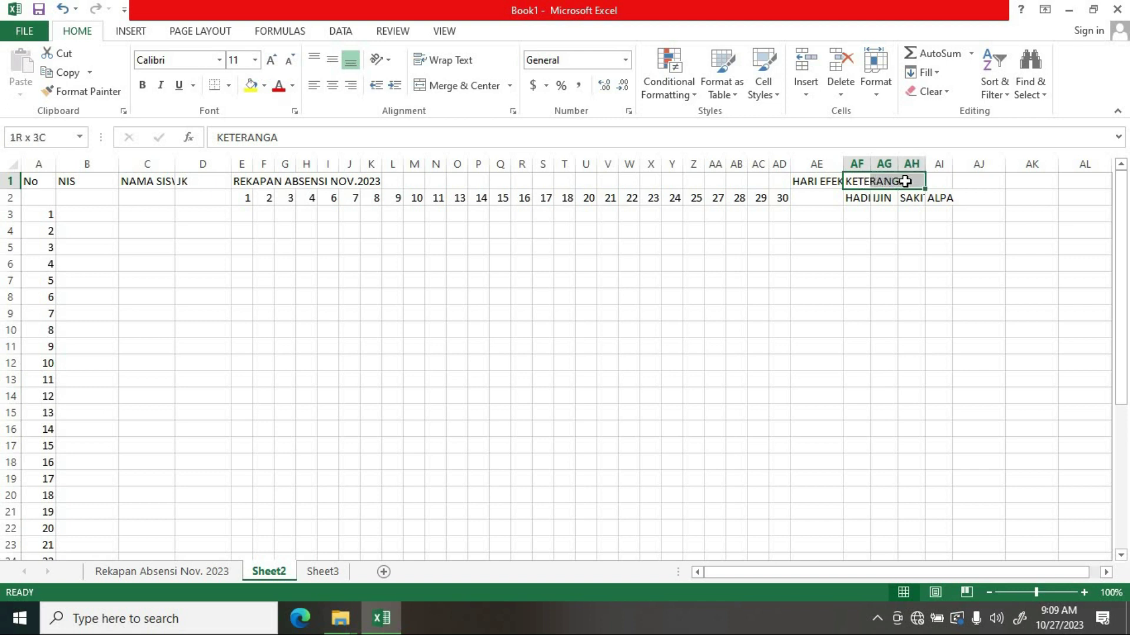
click(911, 216)
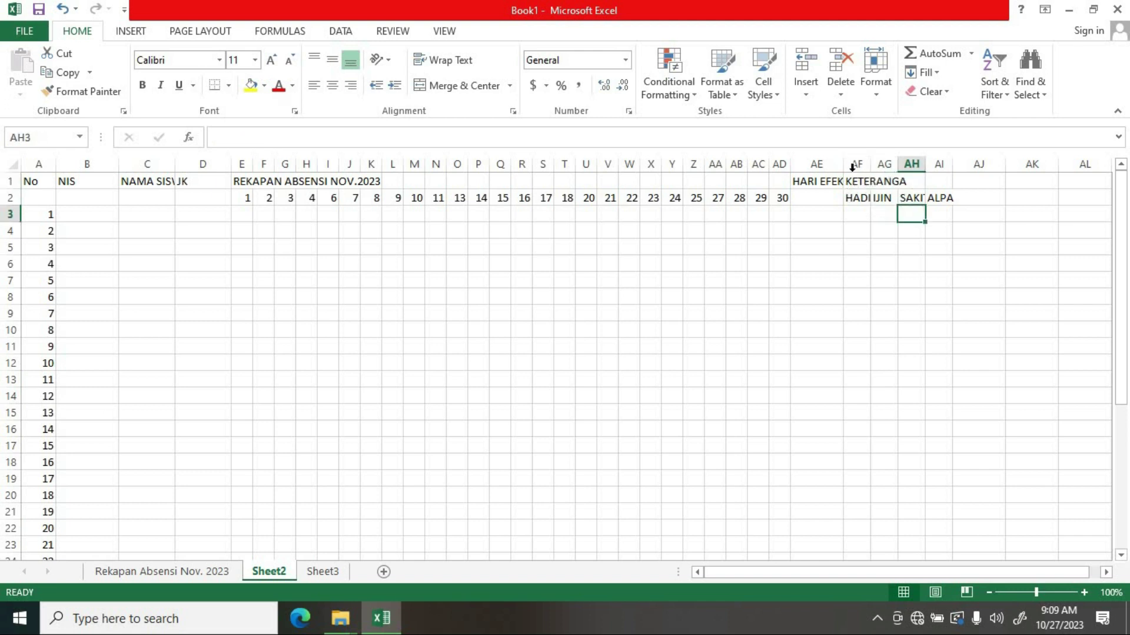
drag(857, 164, 948, 159)
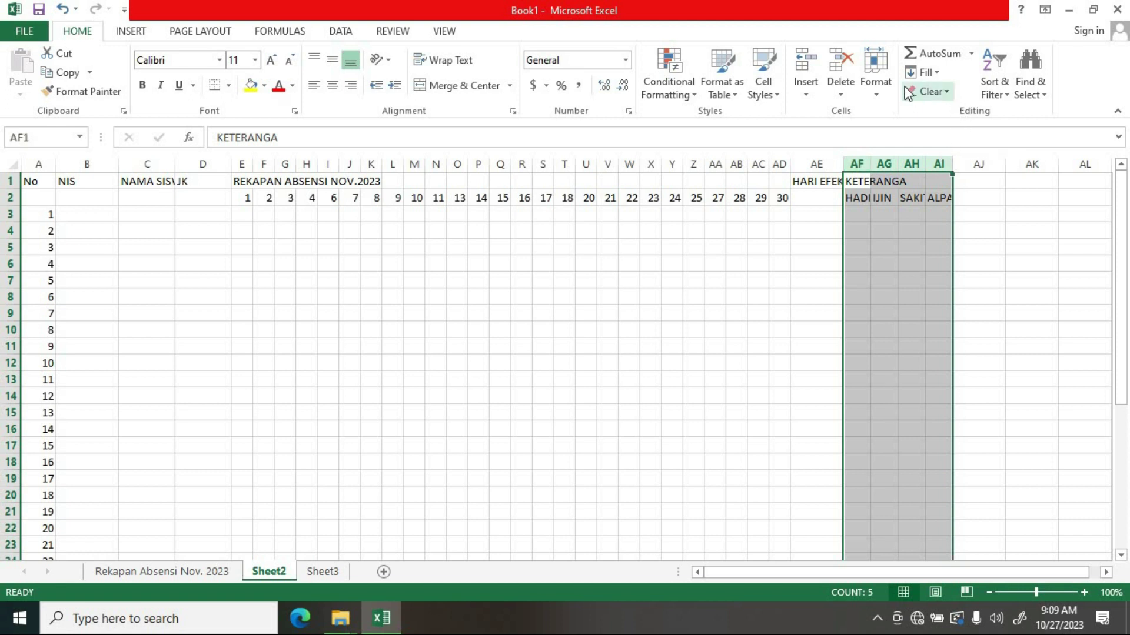
- Apply a column width of 5 to the selected columns AF–AI, then deselect them
click(876, 73)
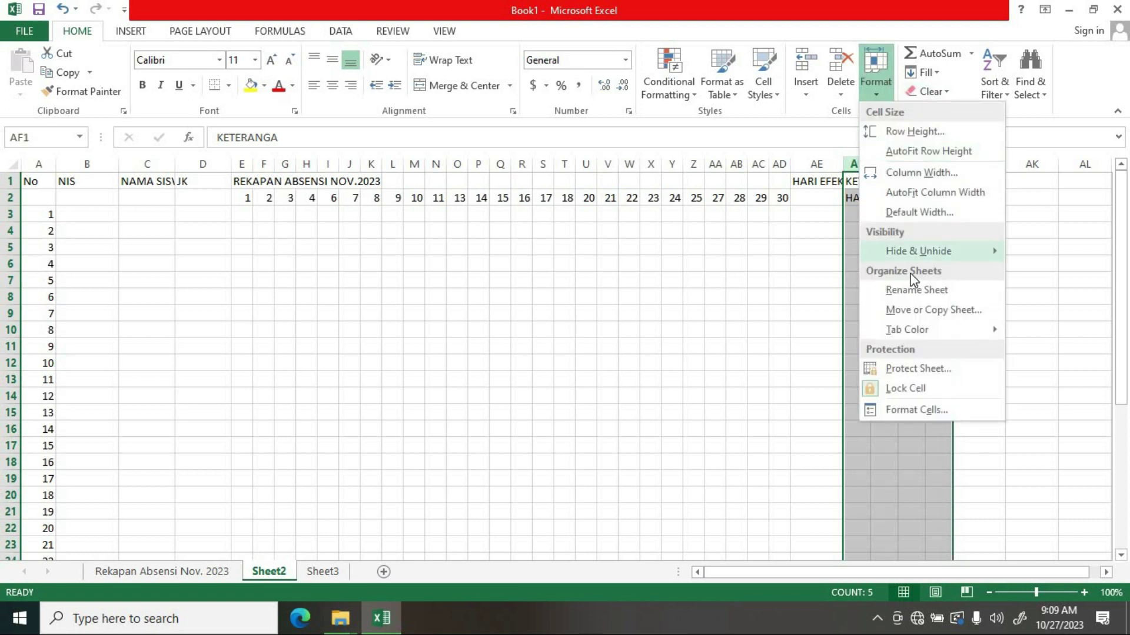
click(920, 173)
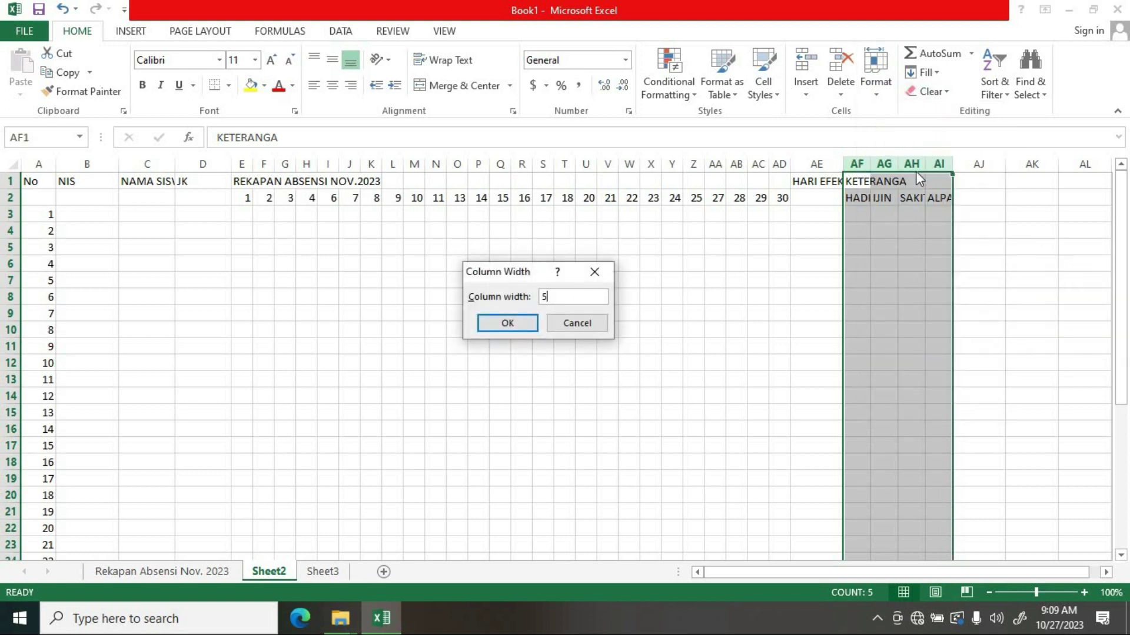
click(525, 323)
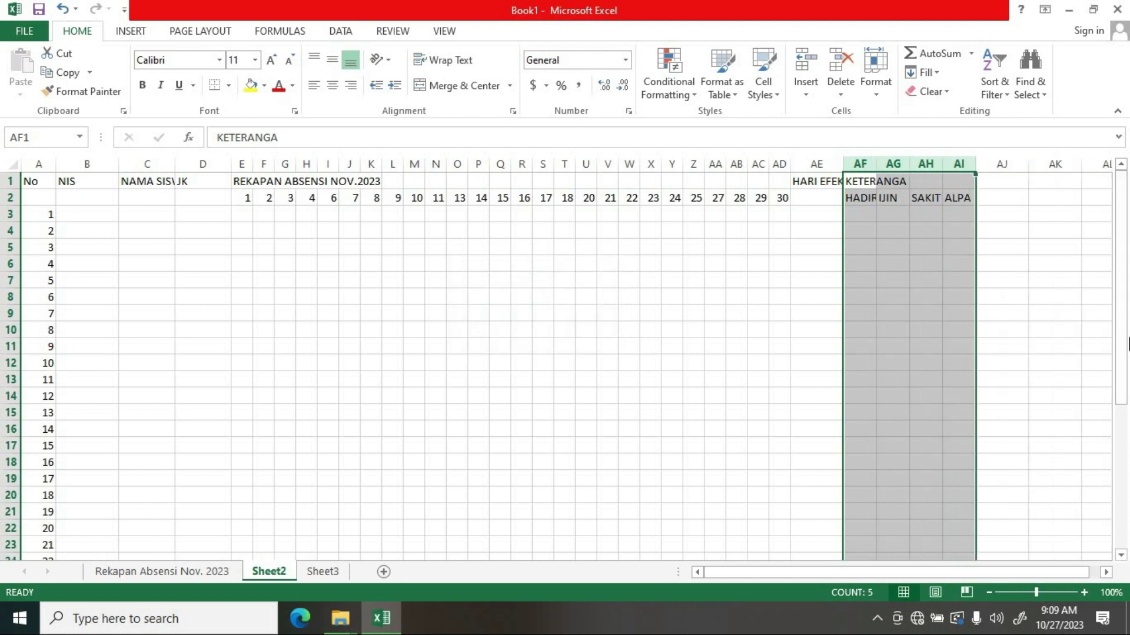
click(1040, 304)
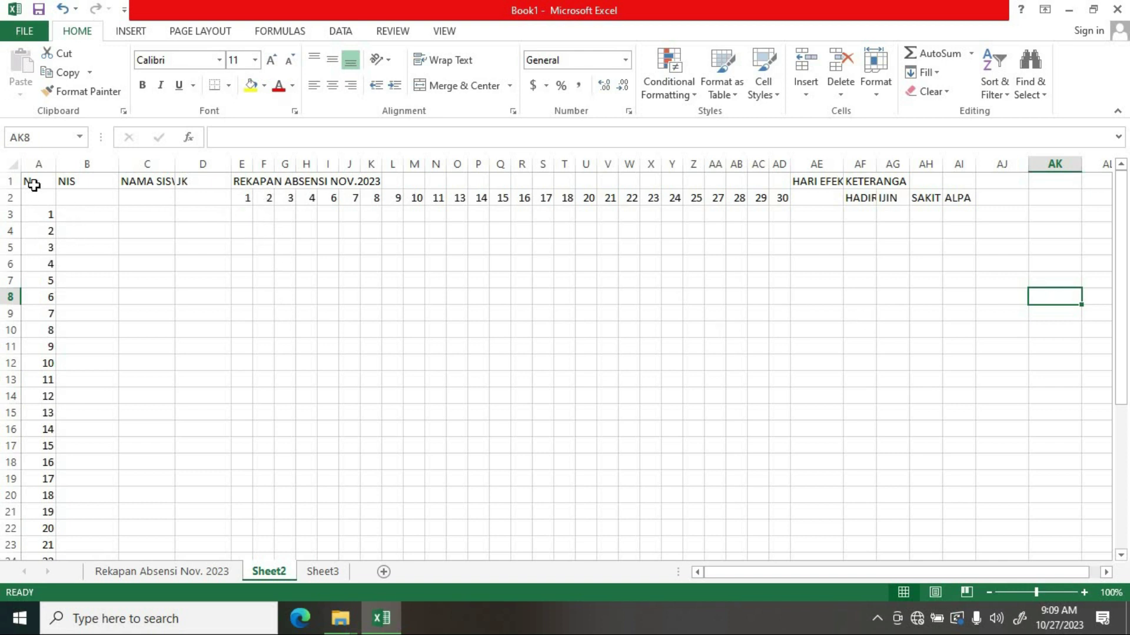
- Merge, centre and middle-align the No header over A1:A2 and NIS over B1:B2
drag(34, 181, 36, 199)
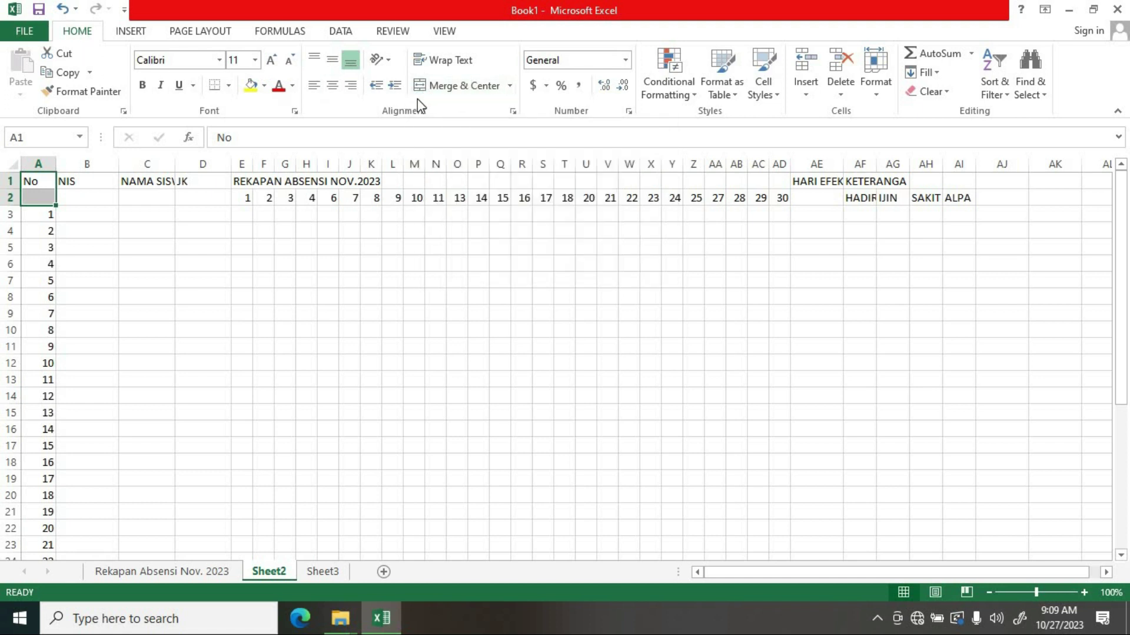
click(511, 86)
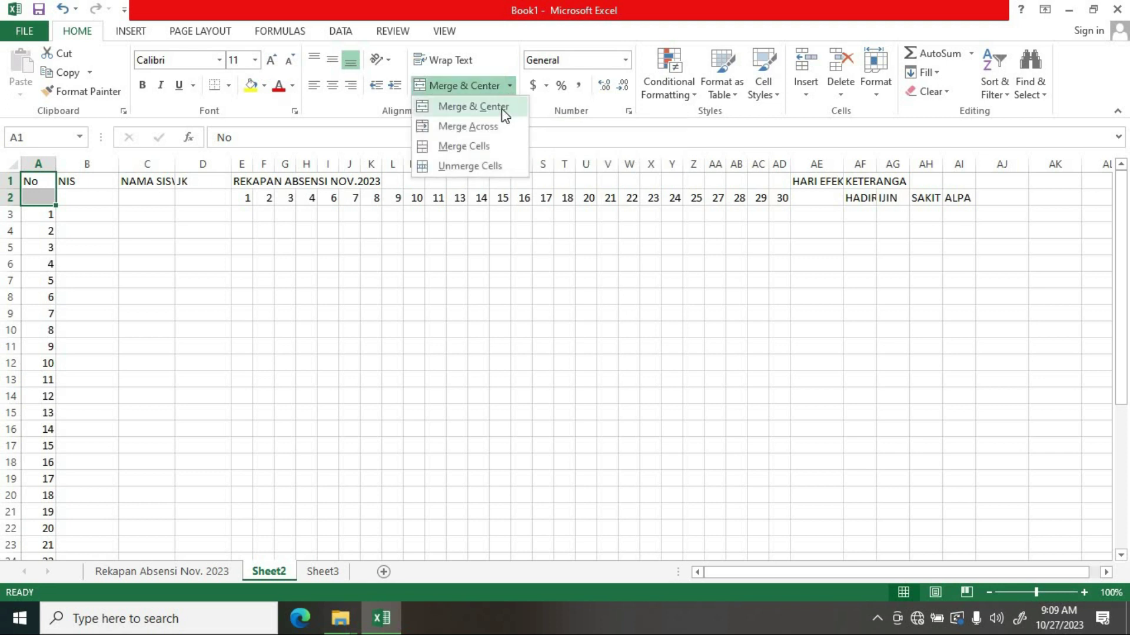
click(492, 111)
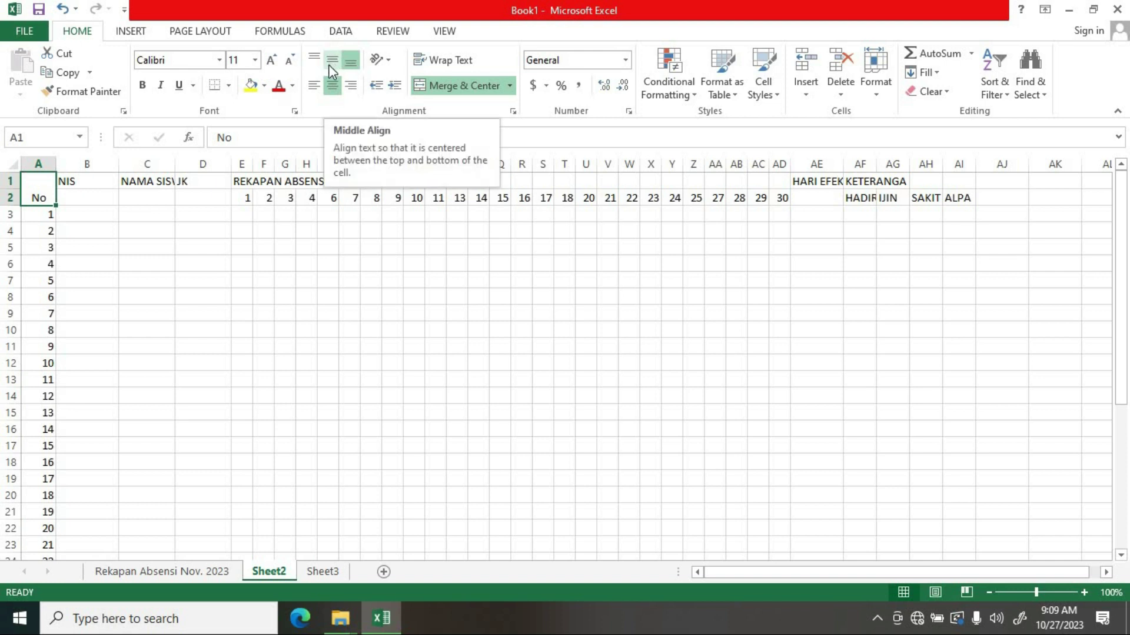
click(331, 60)
click(97, 267)
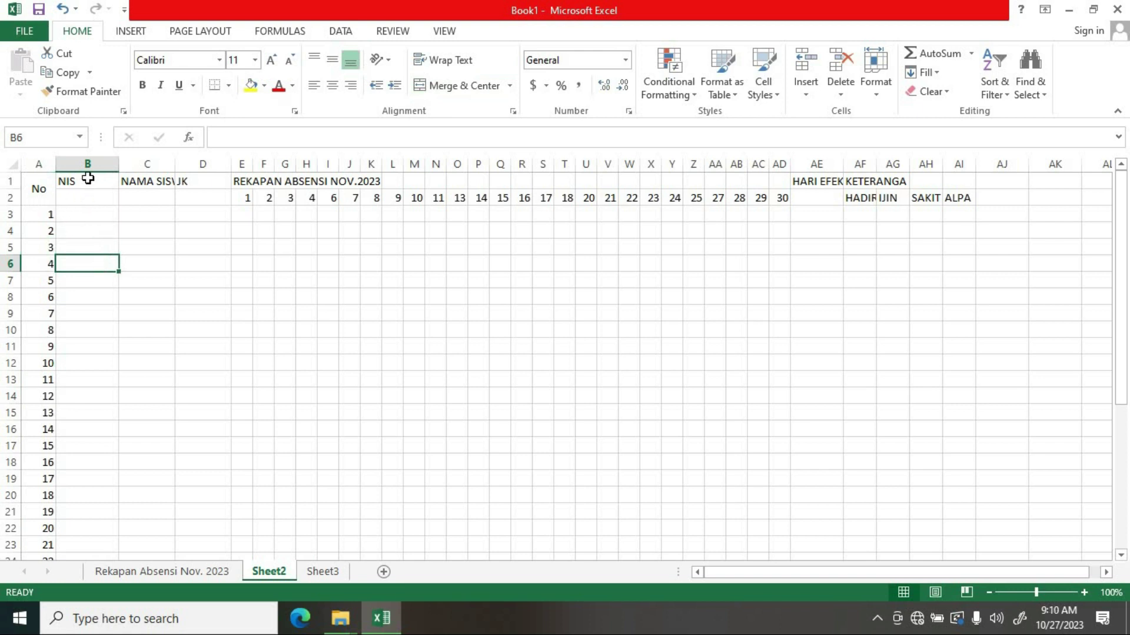
click(87, 181)
click(146, 229)
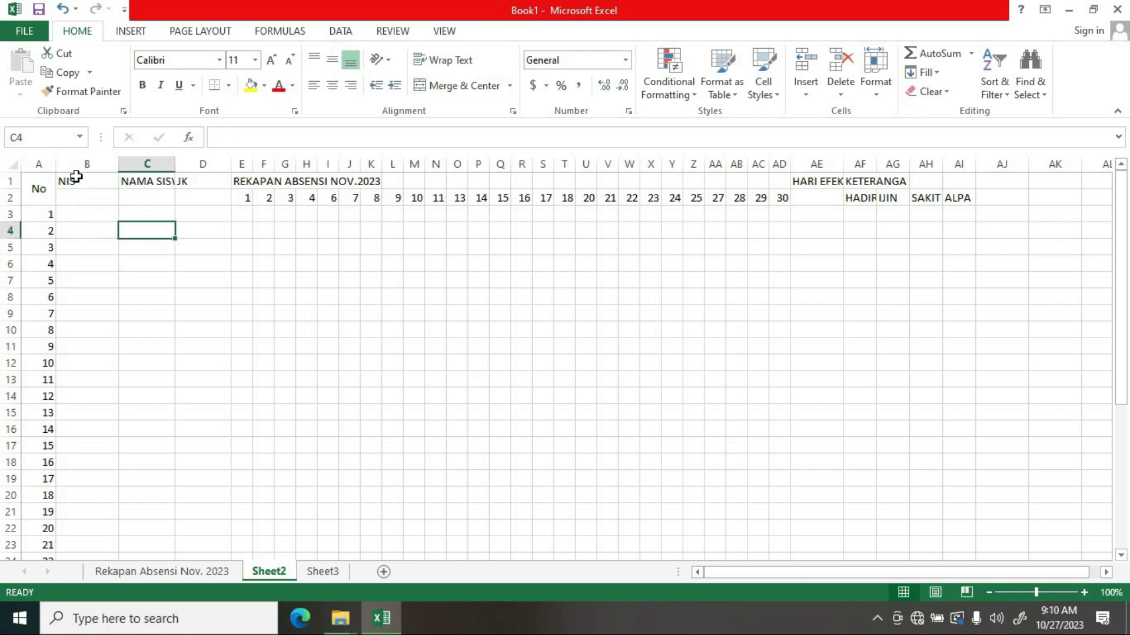
drag(82, 183, 87, 198)
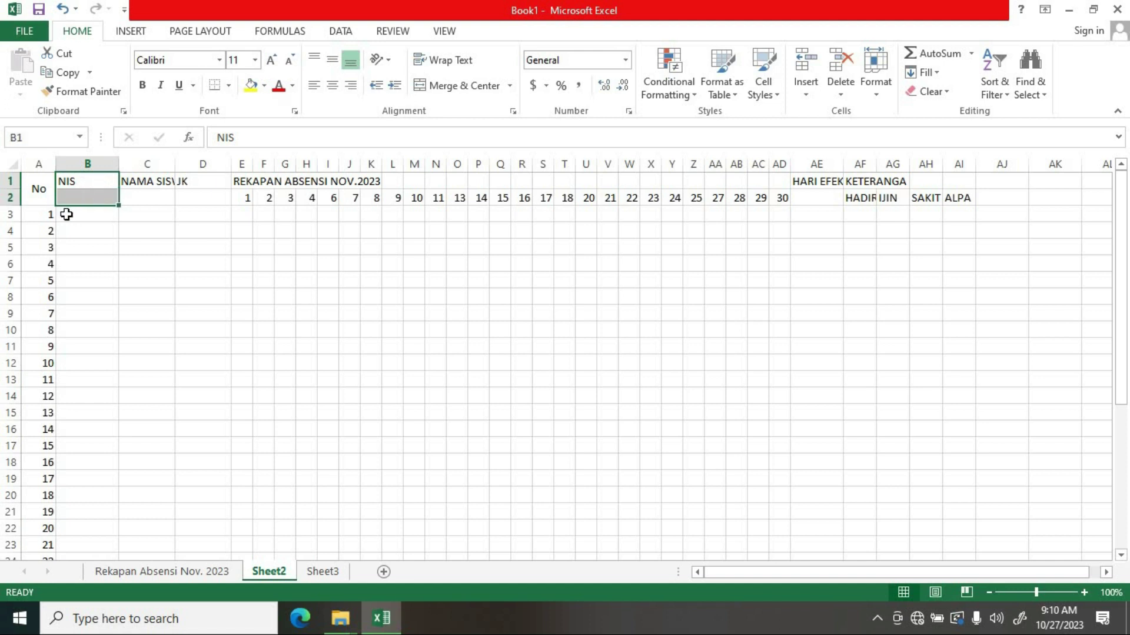
click(509, 86)
click(482, 109)
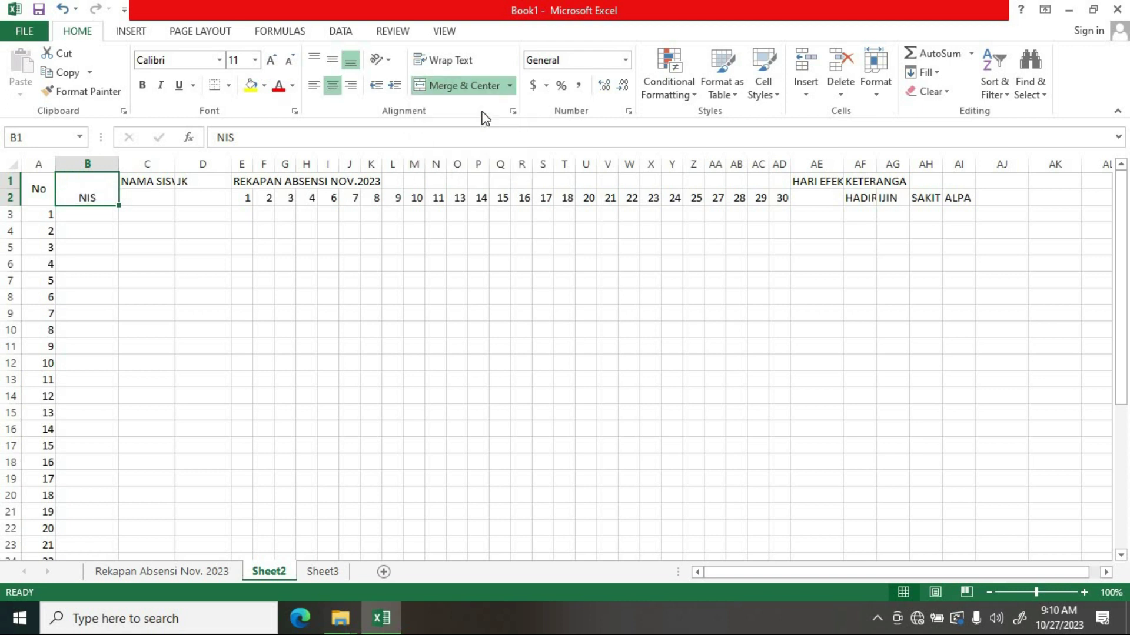
click(330, 59)
click(210, 242)
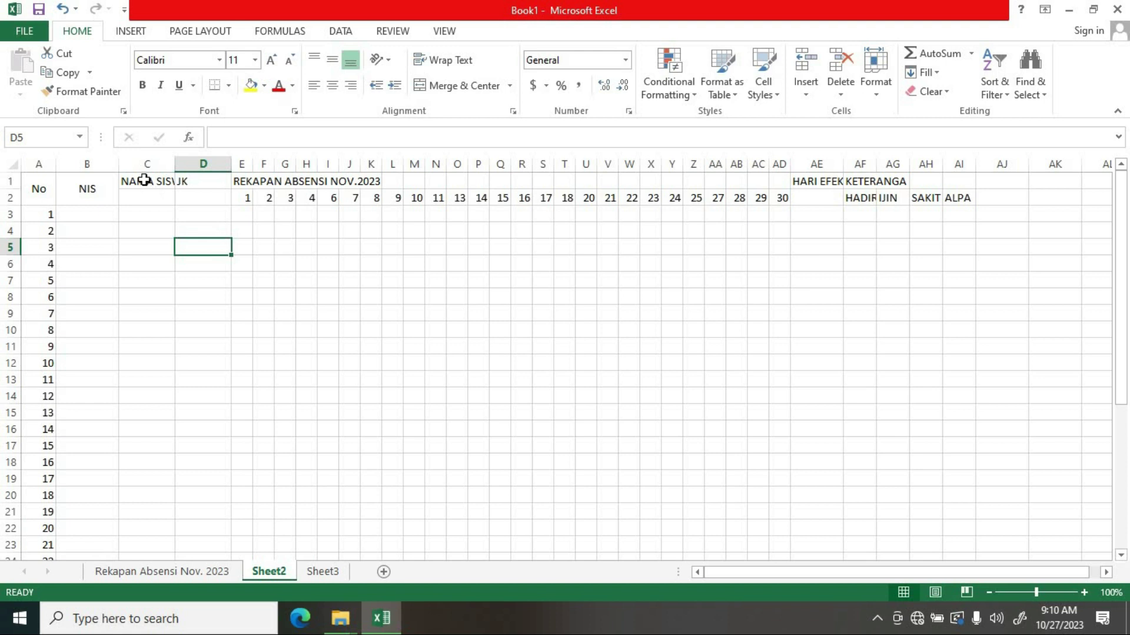
- Merge, centre and middle-align NAMA SISWA over C1:C2 and JK over D1:D2
drag(144, 180, 154, 198)
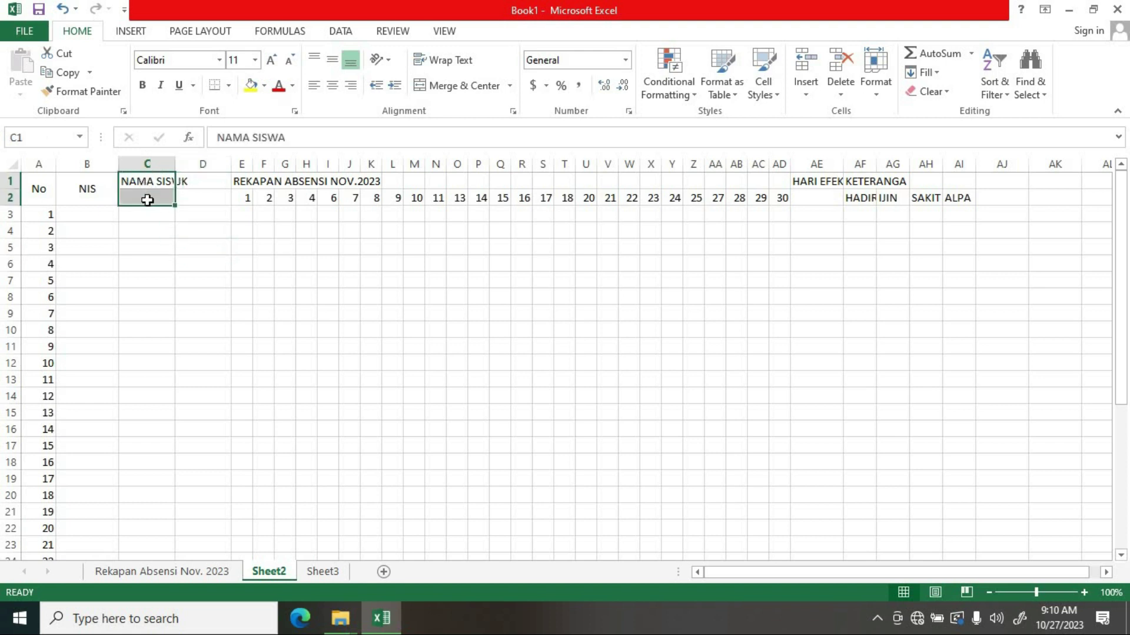
click(486, 87)
click(334, 61)
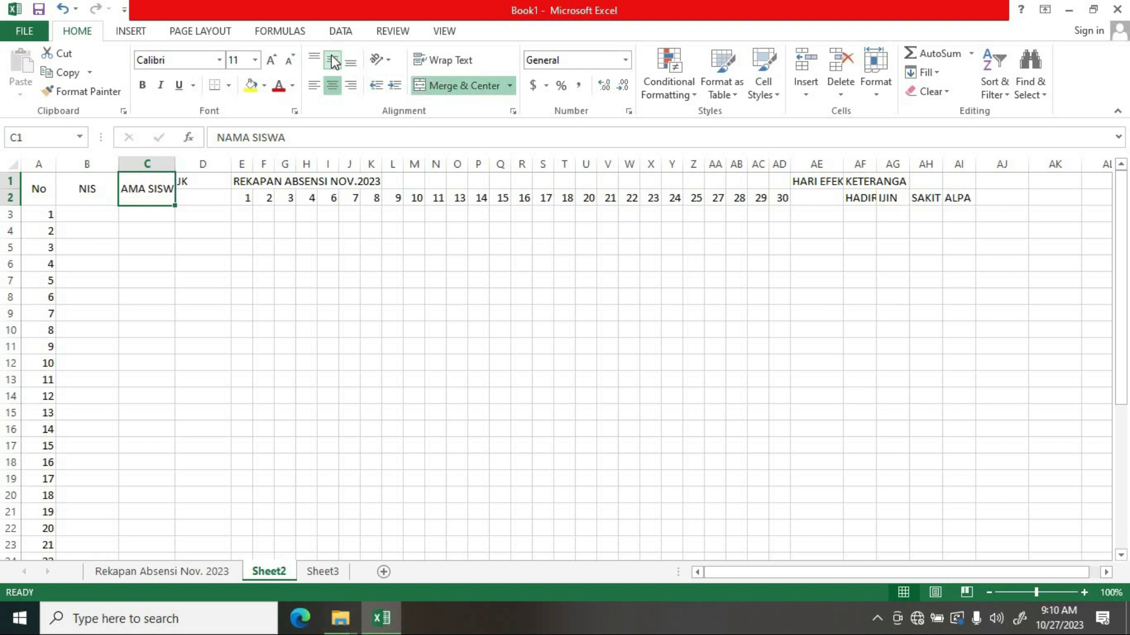
drag(203, 179, 206, 198)
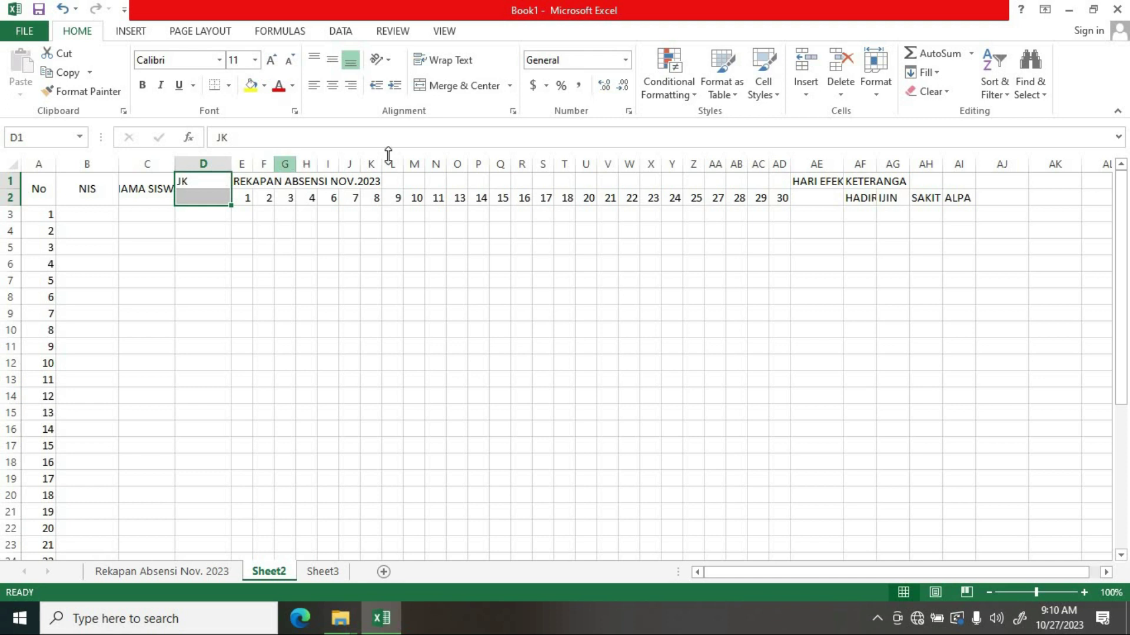
click(487, 88)
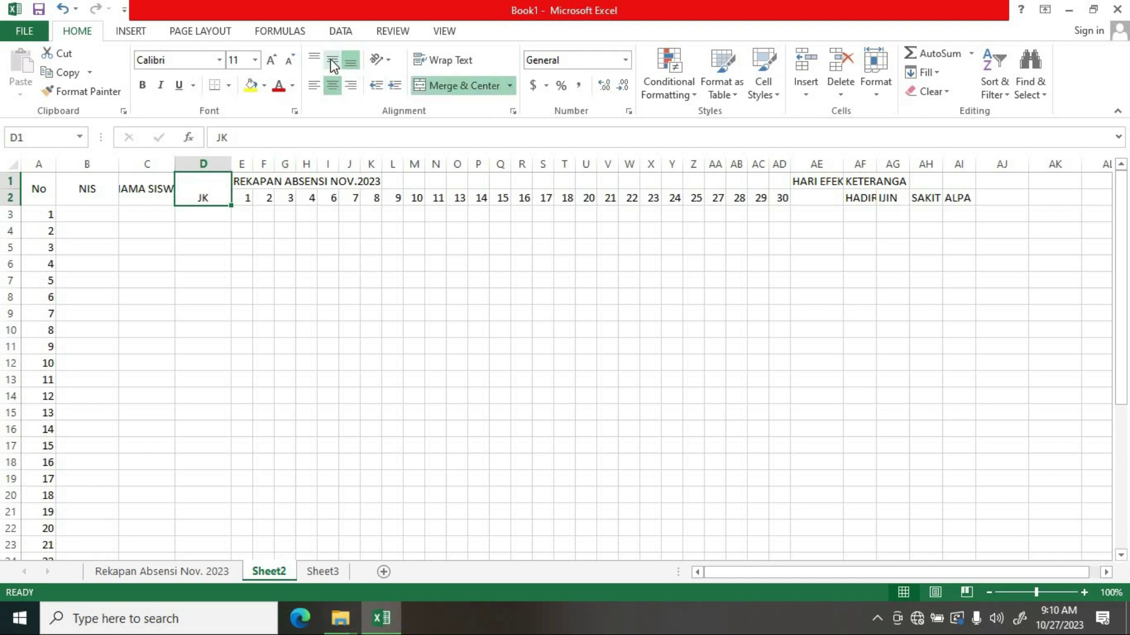
click(346, 244)
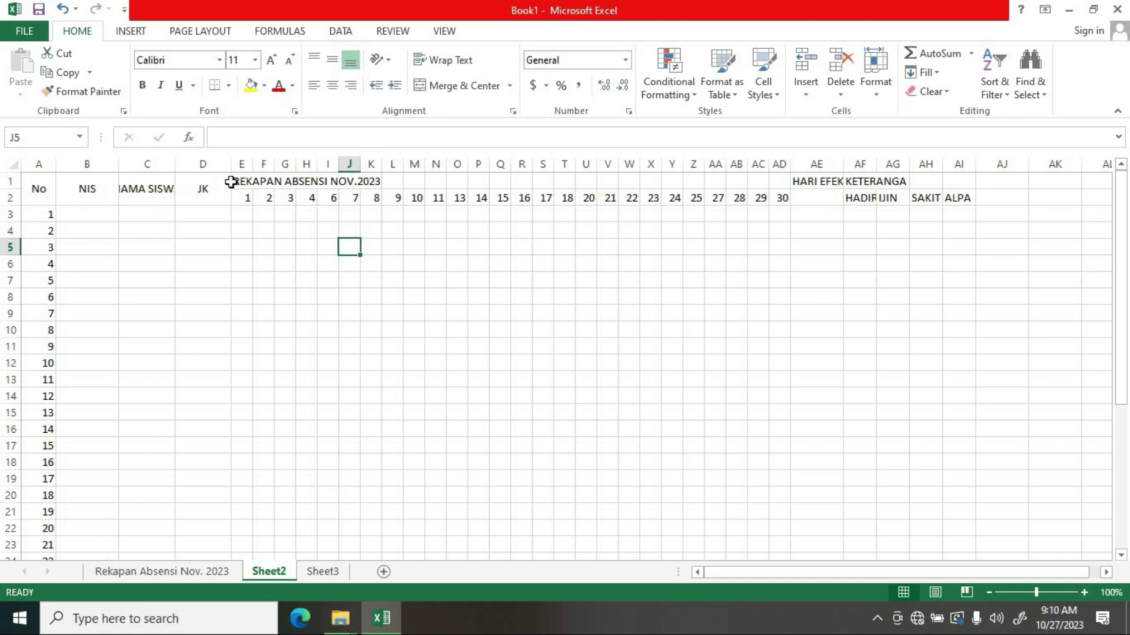
- Merge and centre the title across E1:AD1
drag(245, 181, 499, 179)
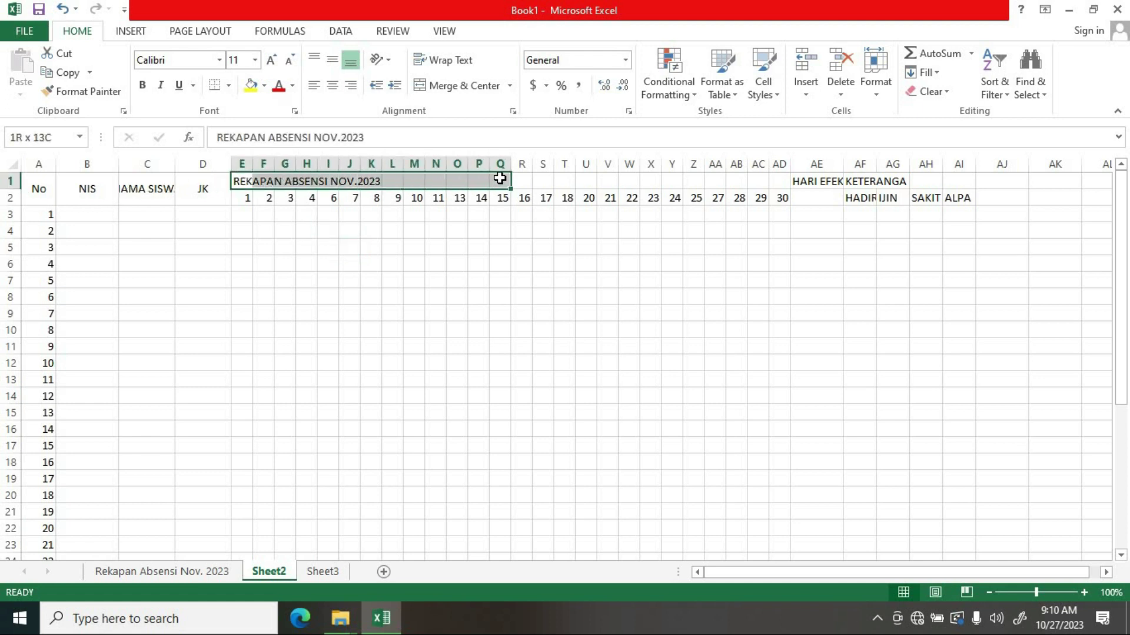
click(244, 182)
drag(244, 182, 784, 187)
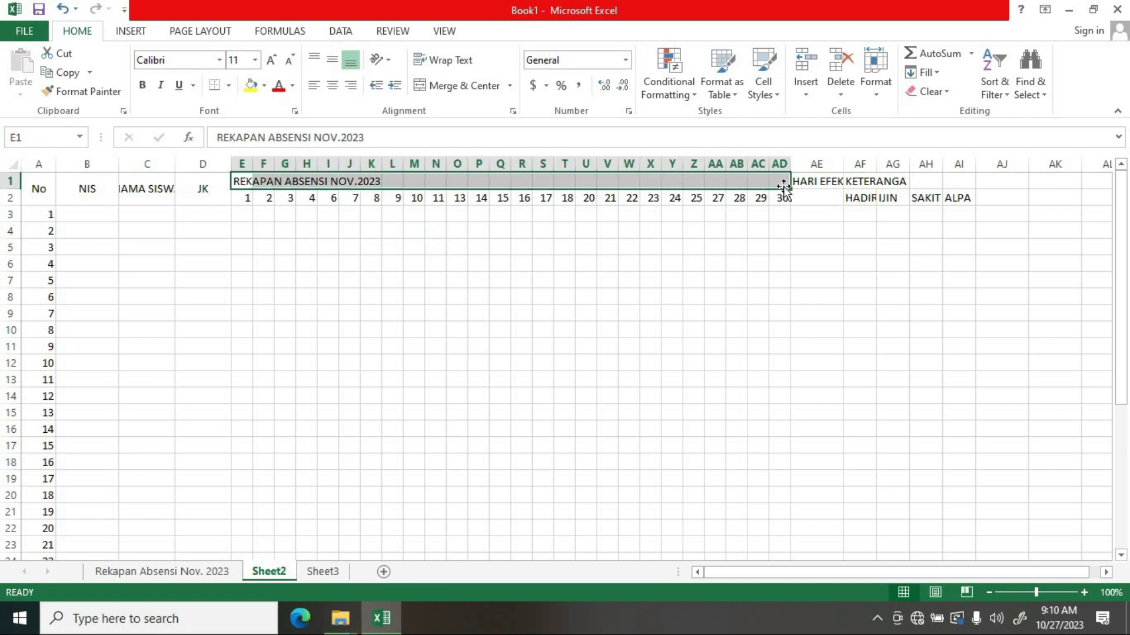
click(464, 86)
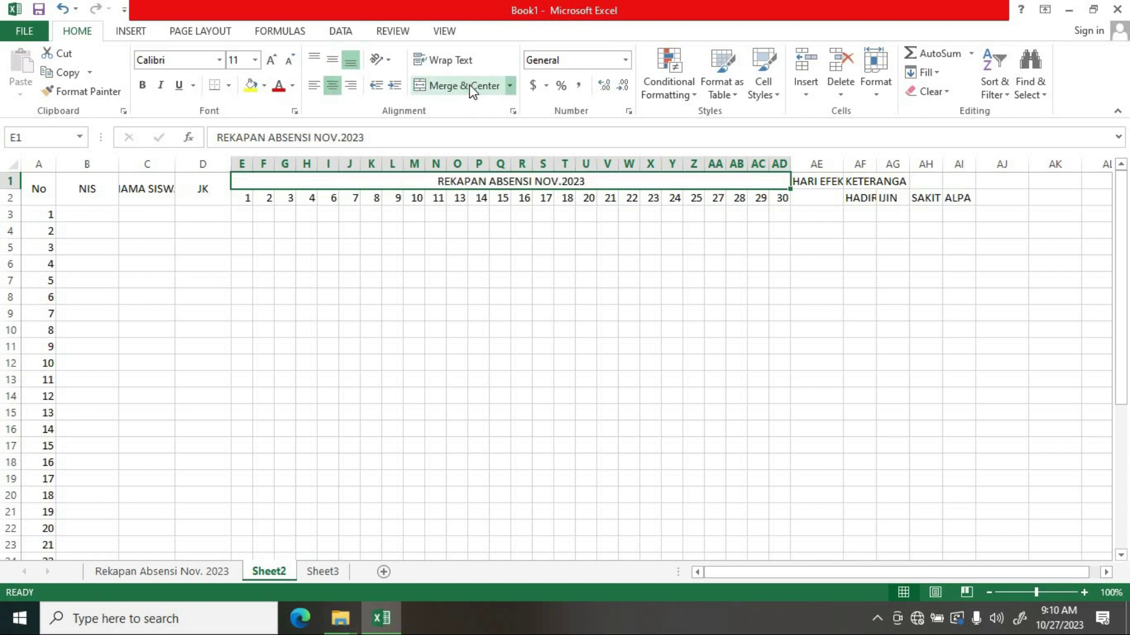
click(493, 251)
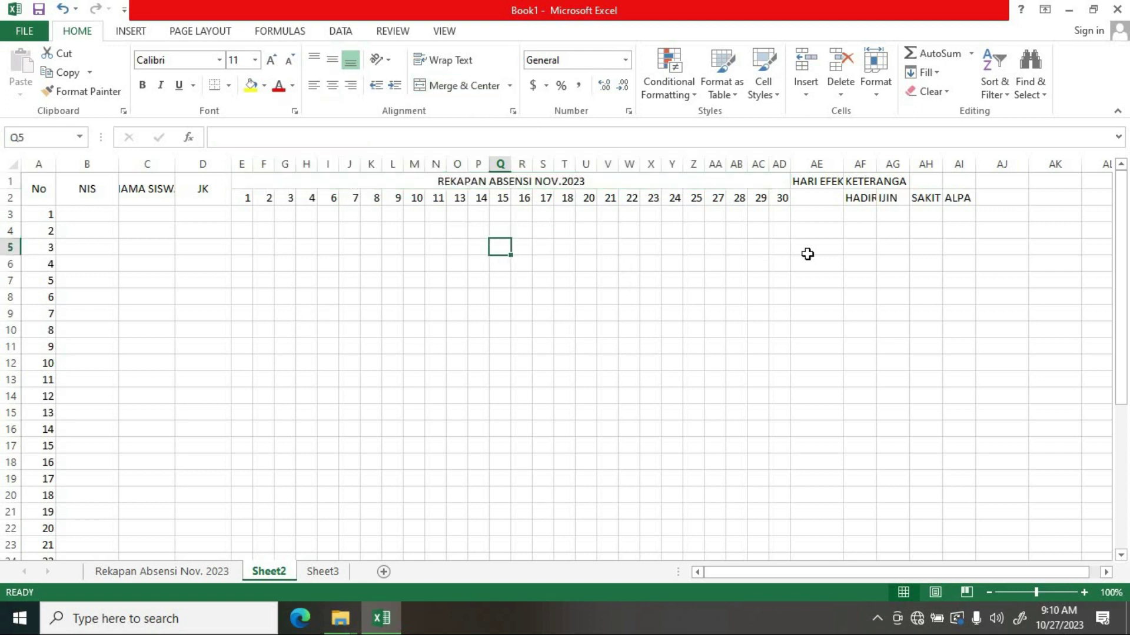
- Merge, centre and middle-align HARI EFEKTIF over AE1:AE2
drag(821, 181, 820, 197)
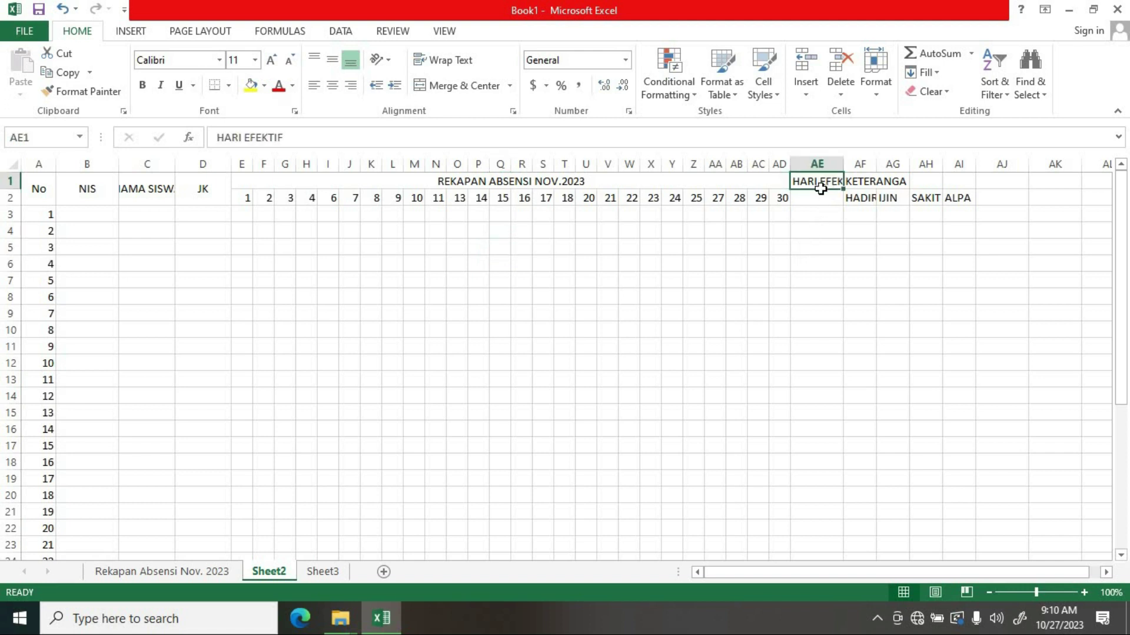
click(470, 89)
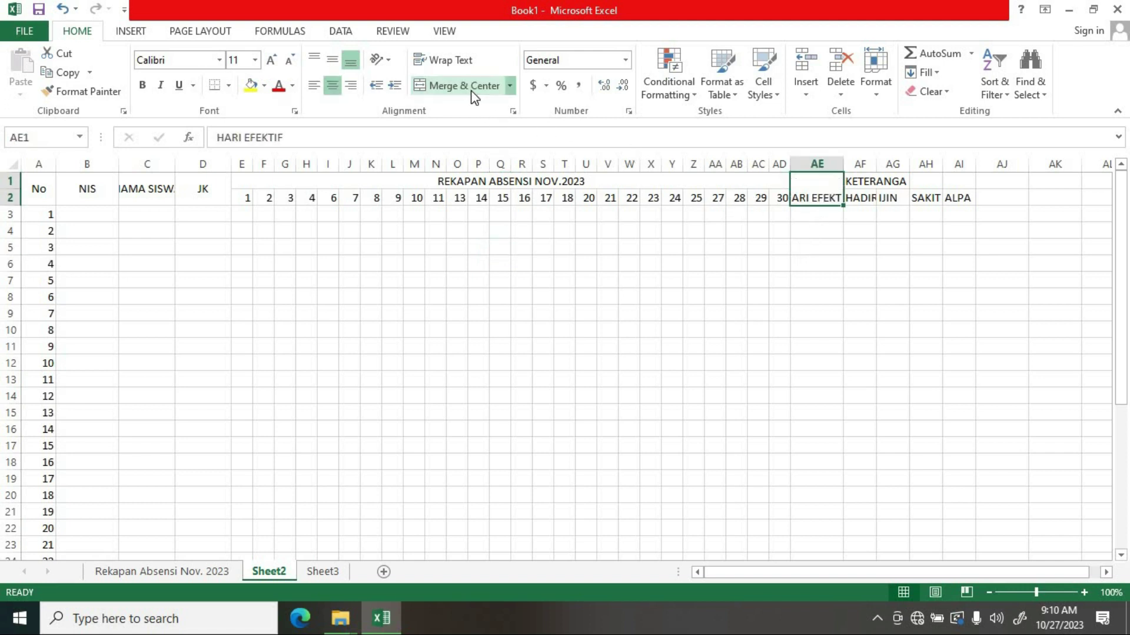
click(334, 62)
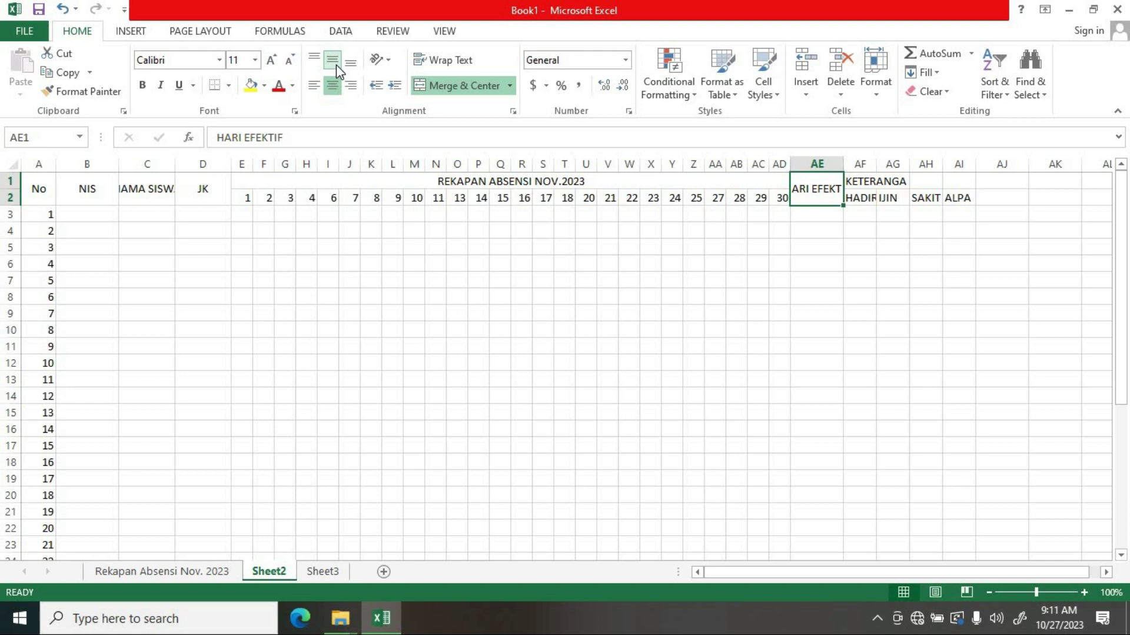
- Merge and centre AF1:AI1, correcting the heading to read KETERANGAN
drag(868, 182, 958, 181)
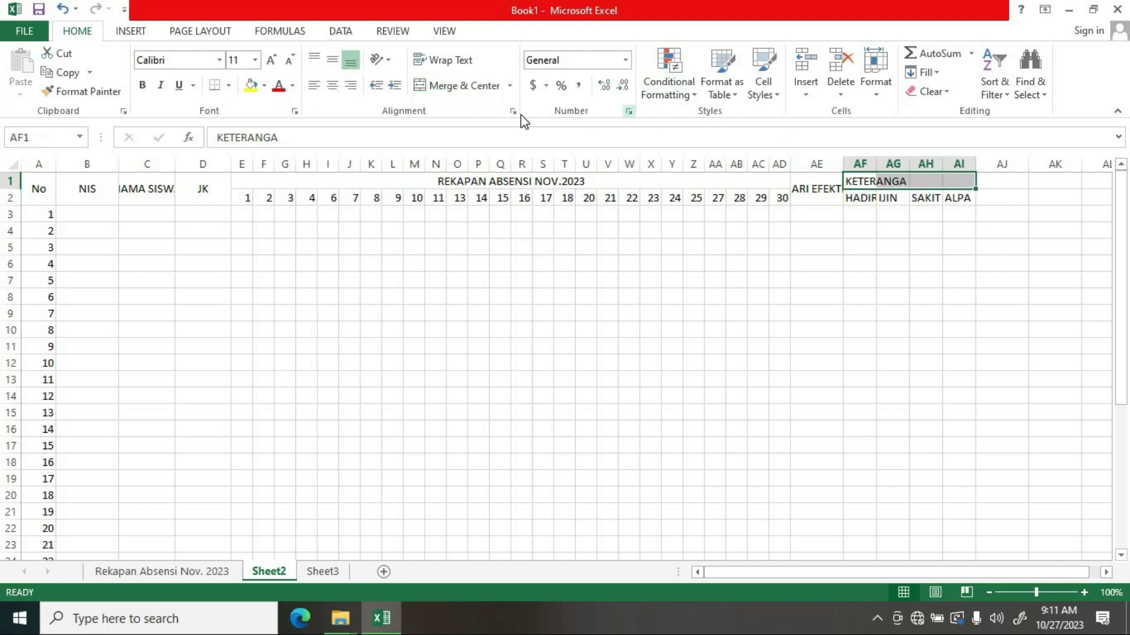
click(461, 88)
click(1000, 247)
double_click(956, 188)
text(N)
click(958, 255)
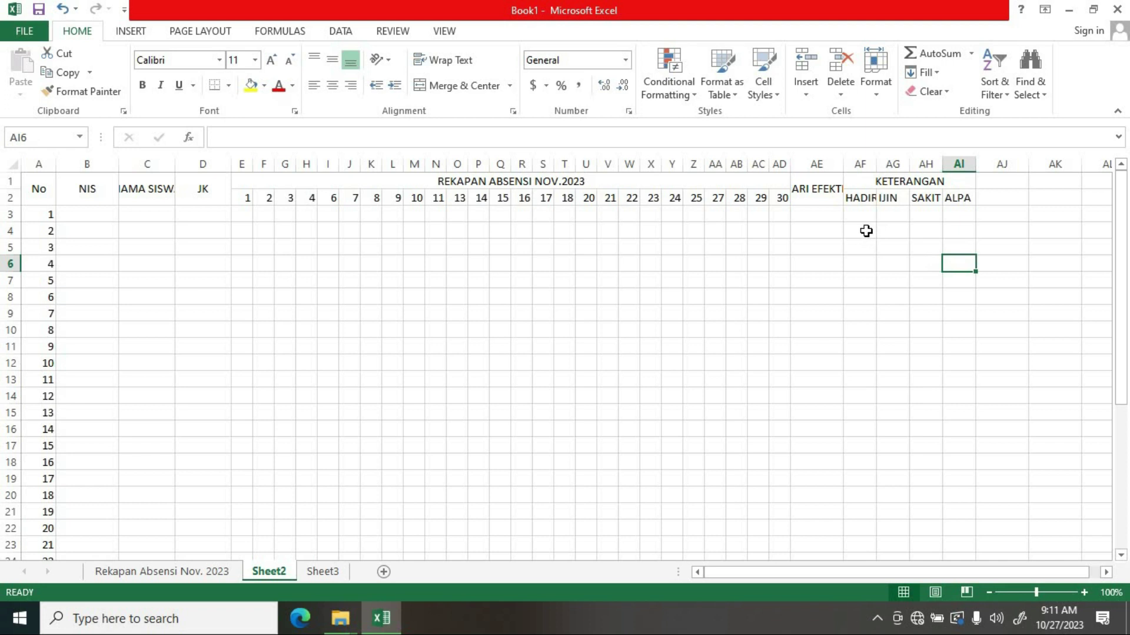
click(872, 250)
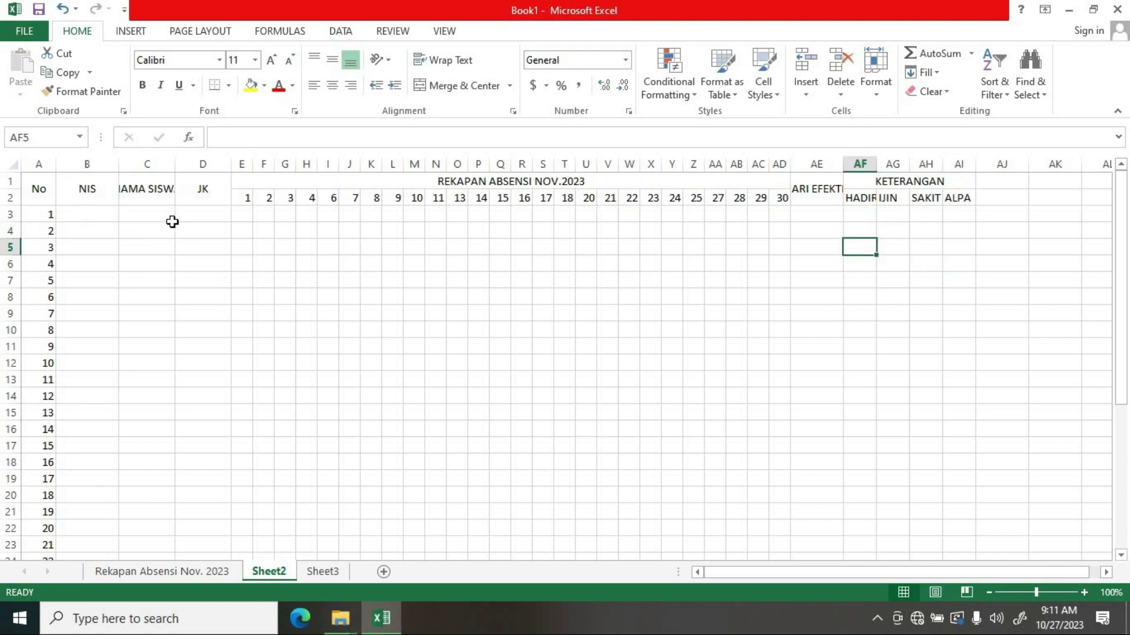
- Widen column C to fit NAMA SISWA and narrow the No and JK columns
click(143, 192)
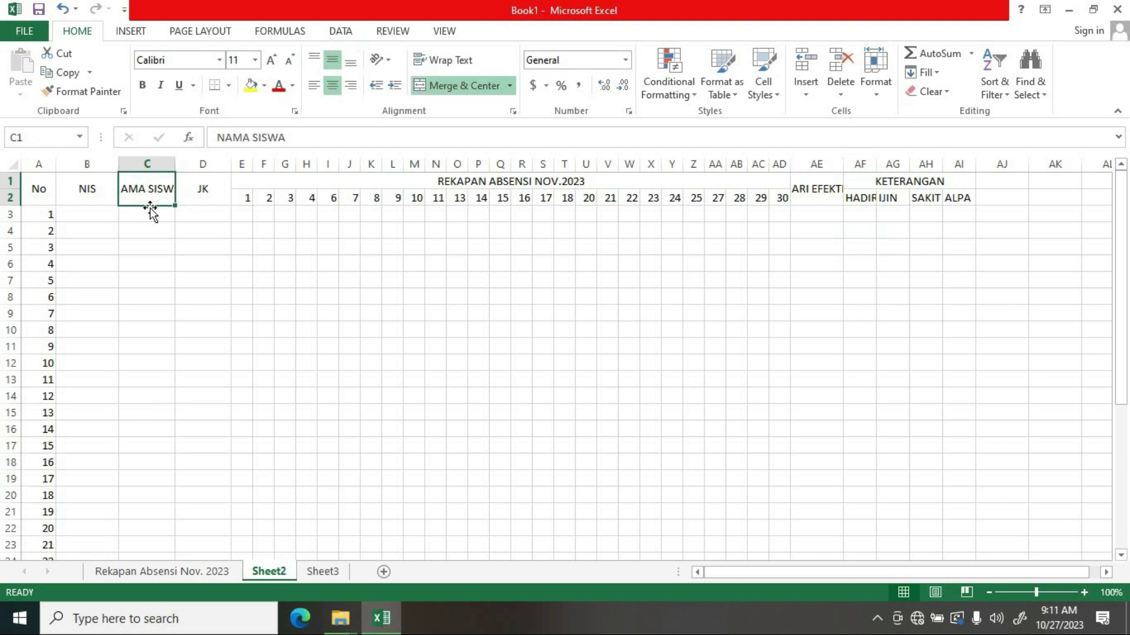
drag(175, 156, 203, 157)
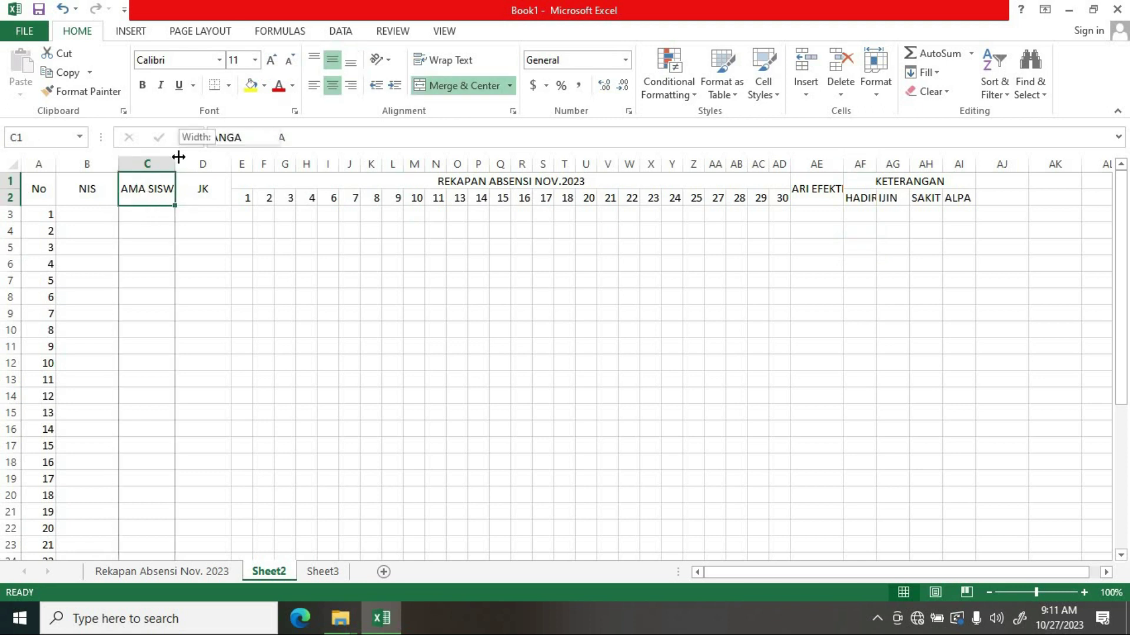
drag(57, 164, 52, 165)
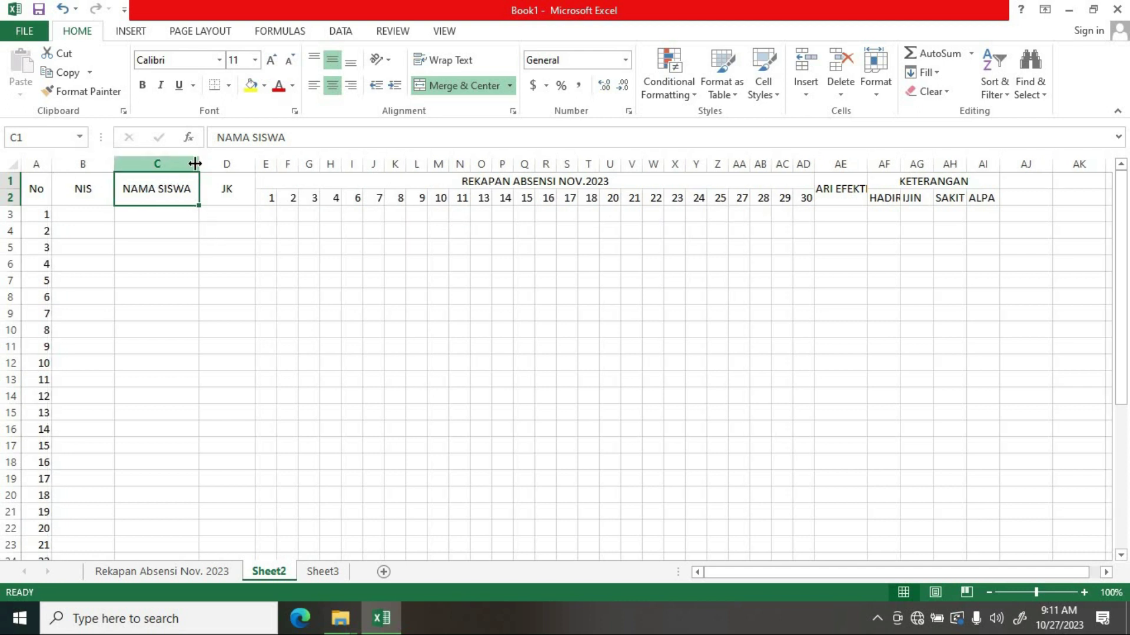
drag(197, 164, 248, 168)
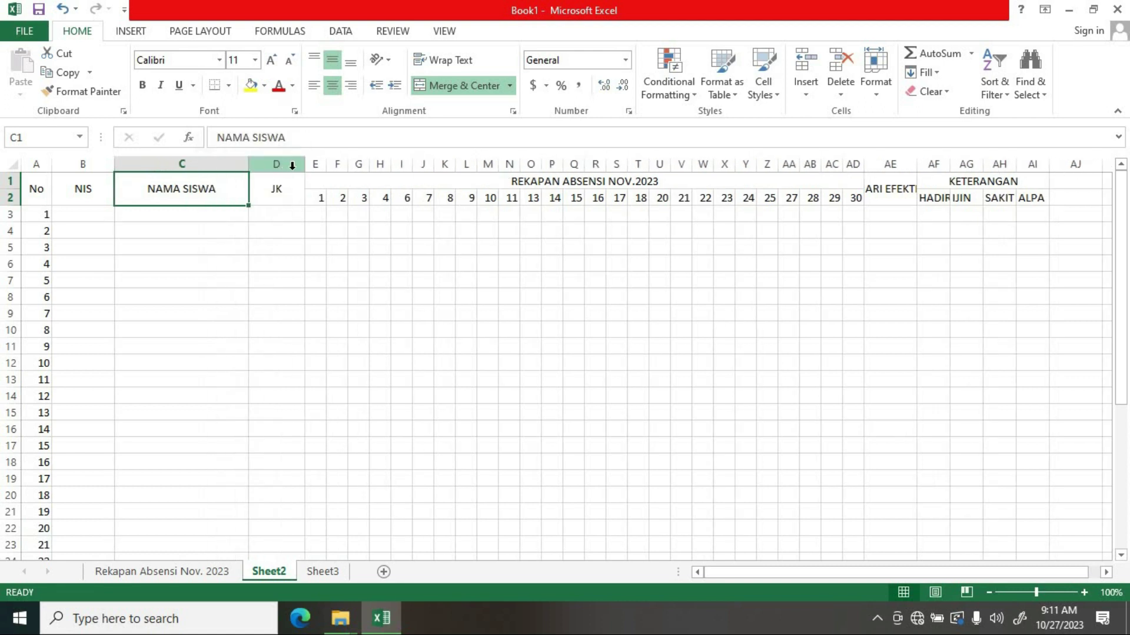
drag(304, 165, 288, 165)
click(380, 248)
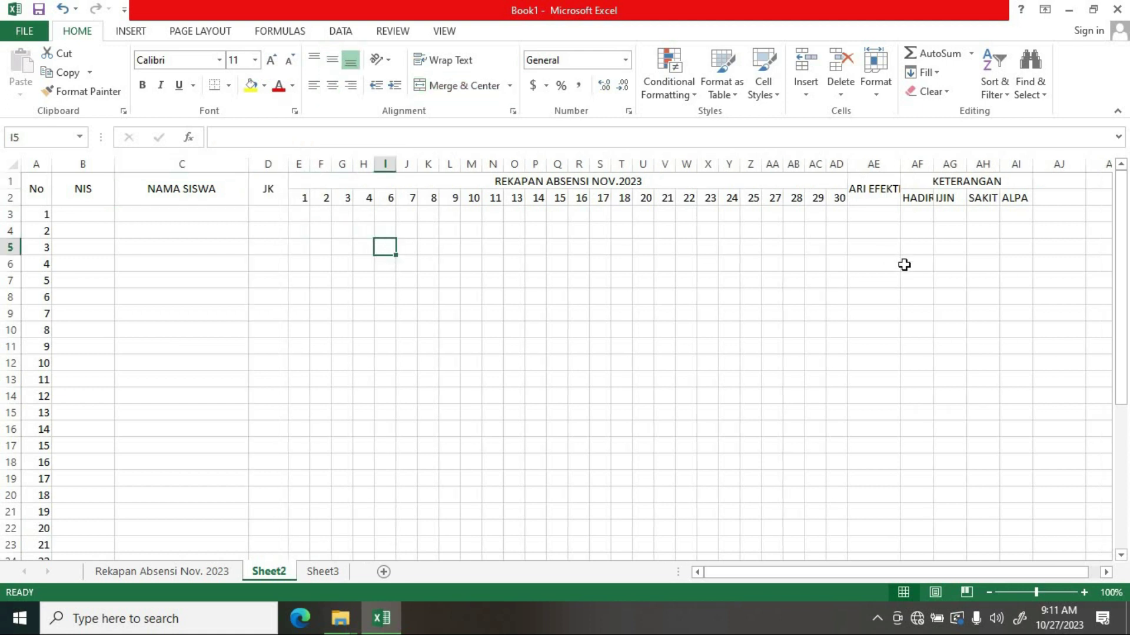
- Wrap the HARI EFEKTIF header text onto two lines
click(875, 194)
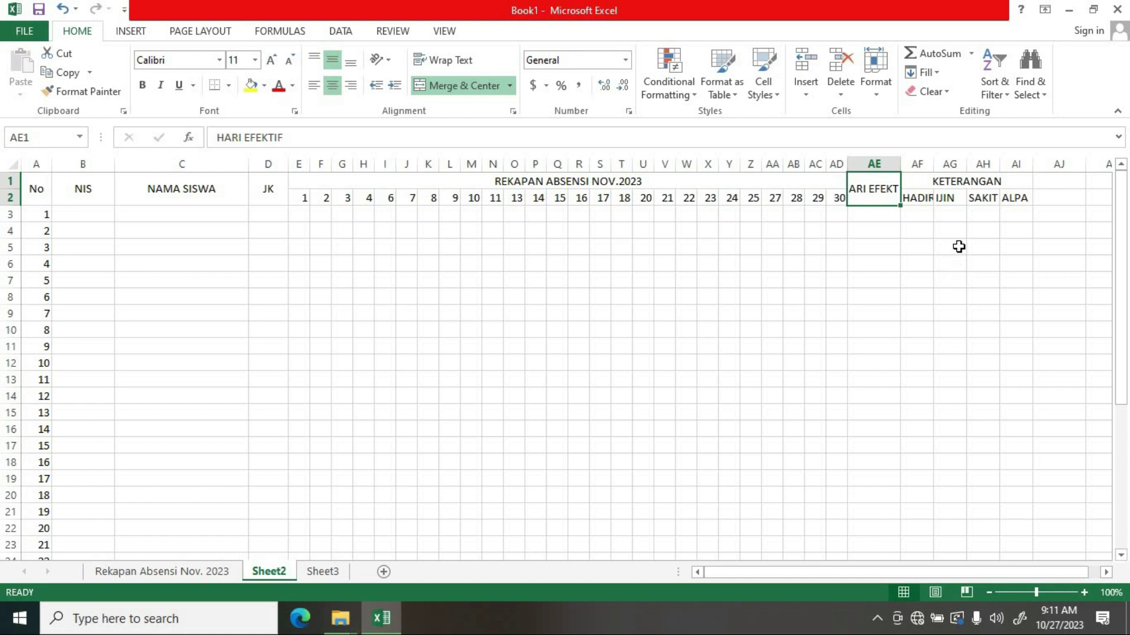
drag(895, 209, 933, 264)
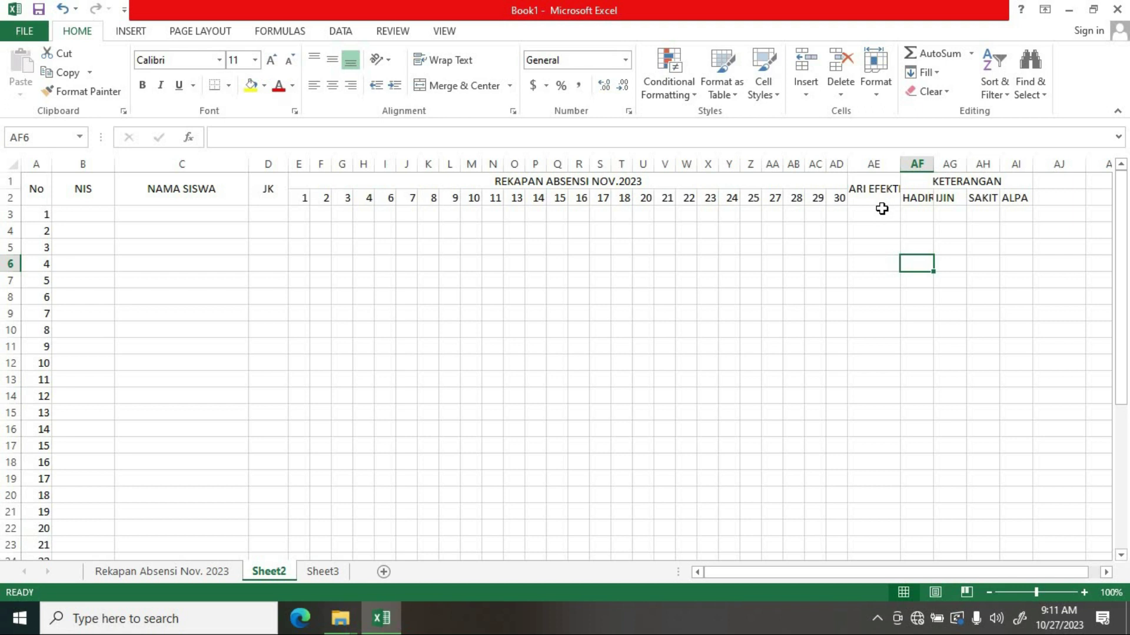
click(870, 185)
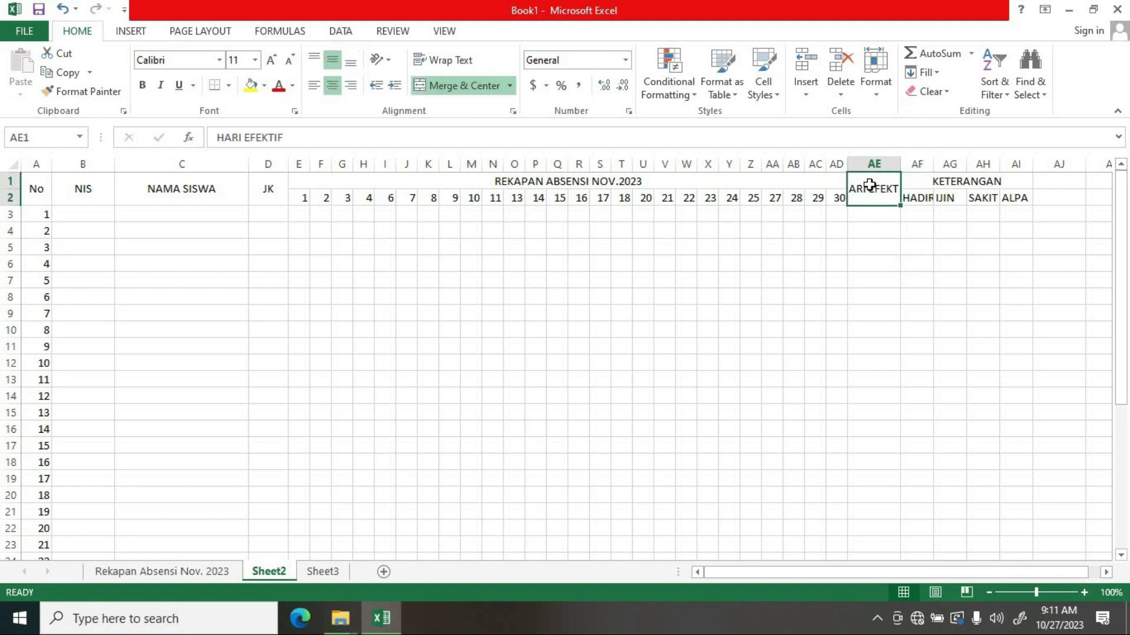
click(438, 60)
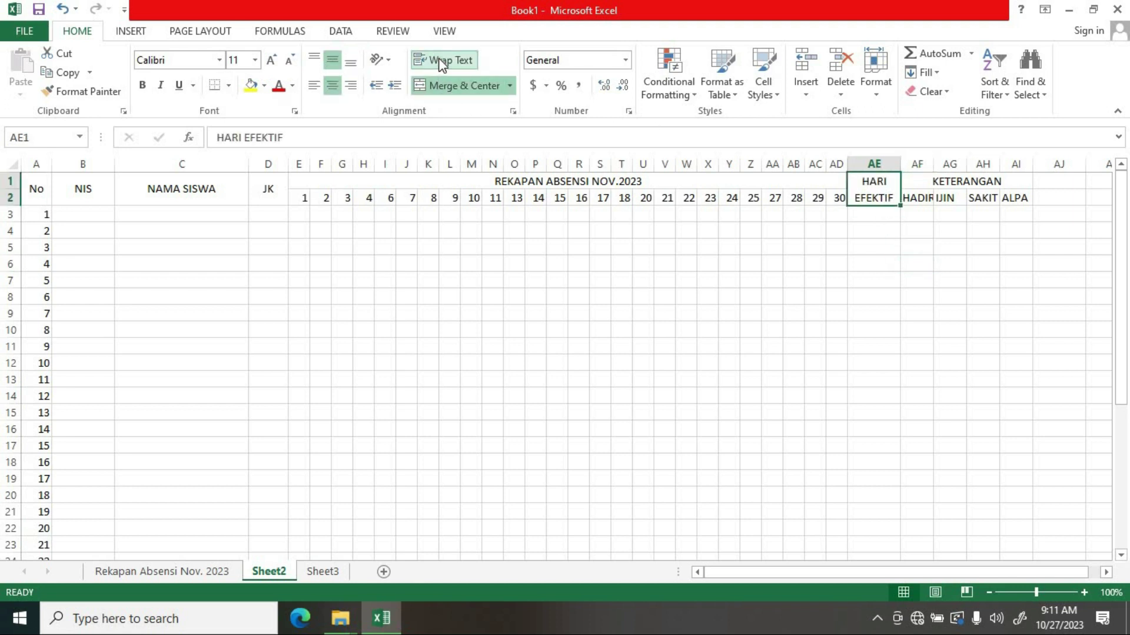
click(924, 233)
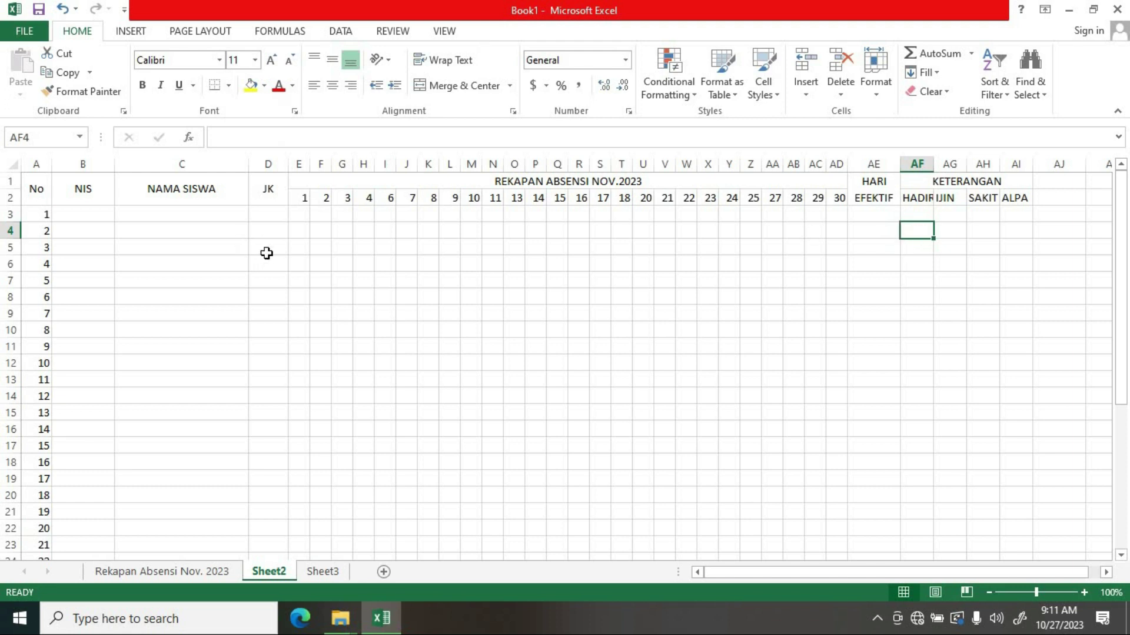
scroll(1046, 271, down, 3)
scroll(1046, 271, up, 3)
scroll(321, 250, down, 7)
scroll(320, 248, down, 1)
scroll(321, 248, up, 1)
scroll(321, 248, up, 4)
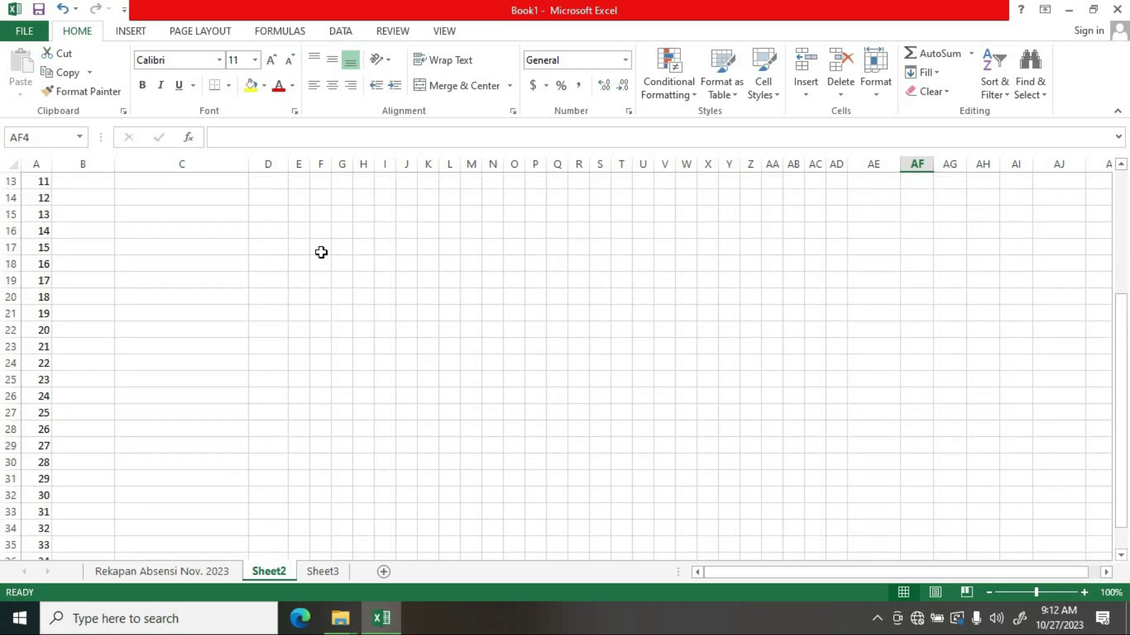
scroll(314, 265, up, 4)
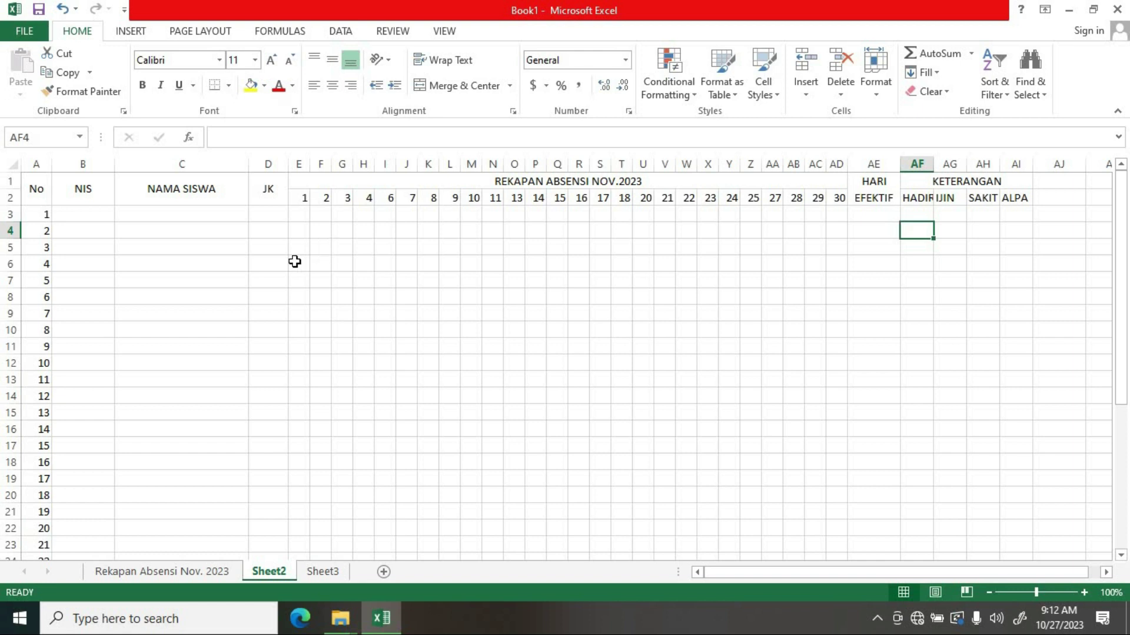
click(35, 186)
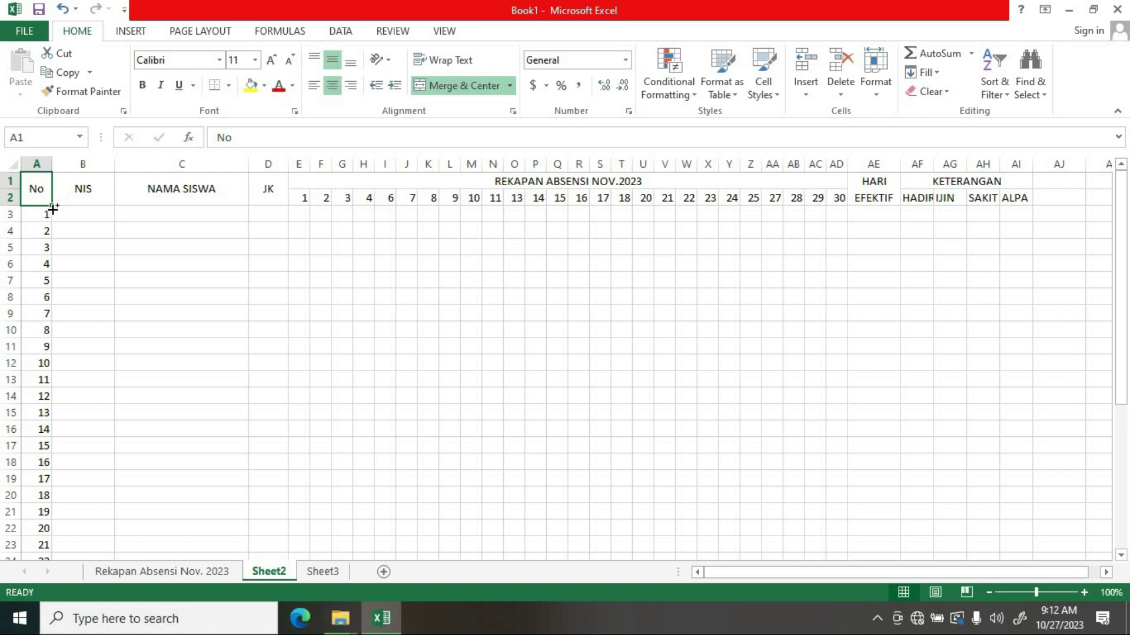
- Select A1:AI37 with Ctrl+Shift+End and apply All Borders to the whole table
key(ctrl+shift+End)
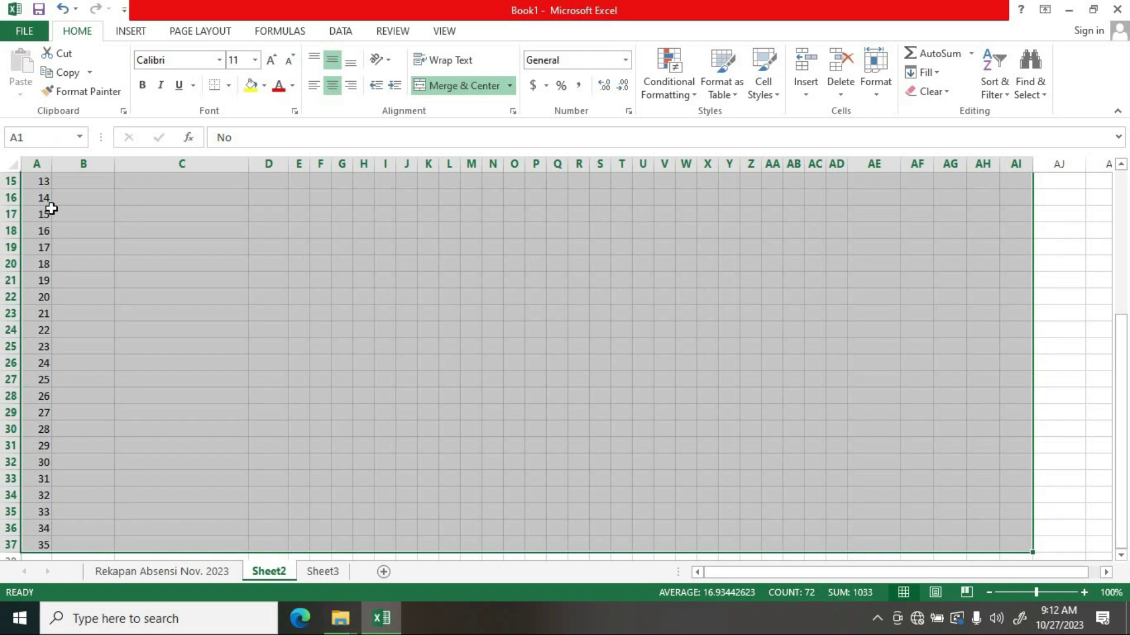
scroll(254, 443, up, 5)
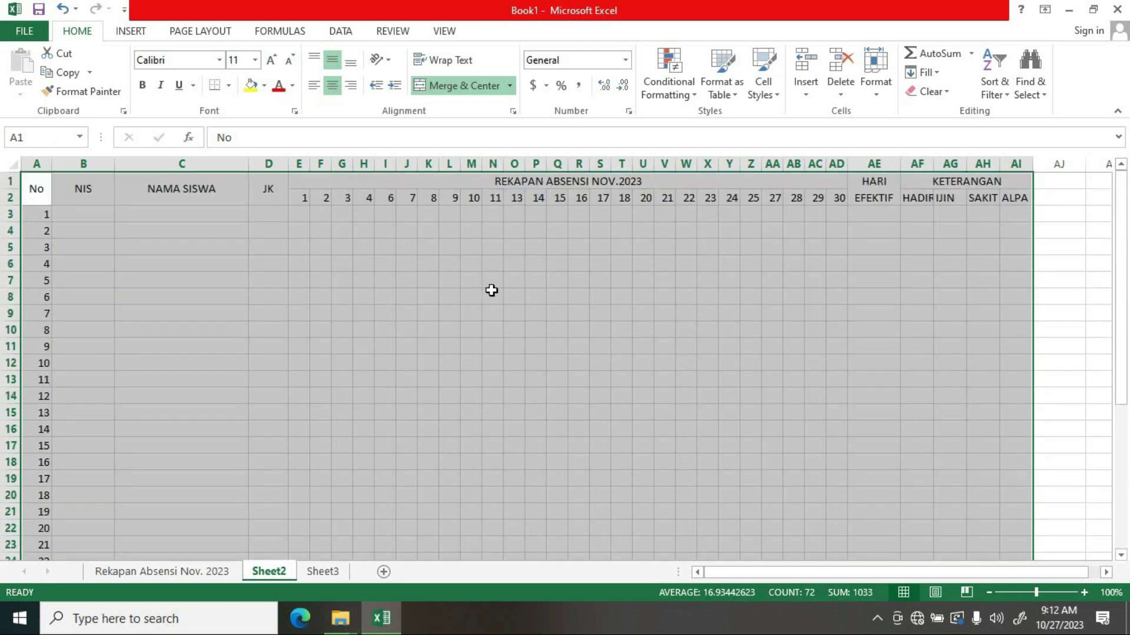
scroll(591, 320, down, 4)
scroll(590, 320, down, 4)
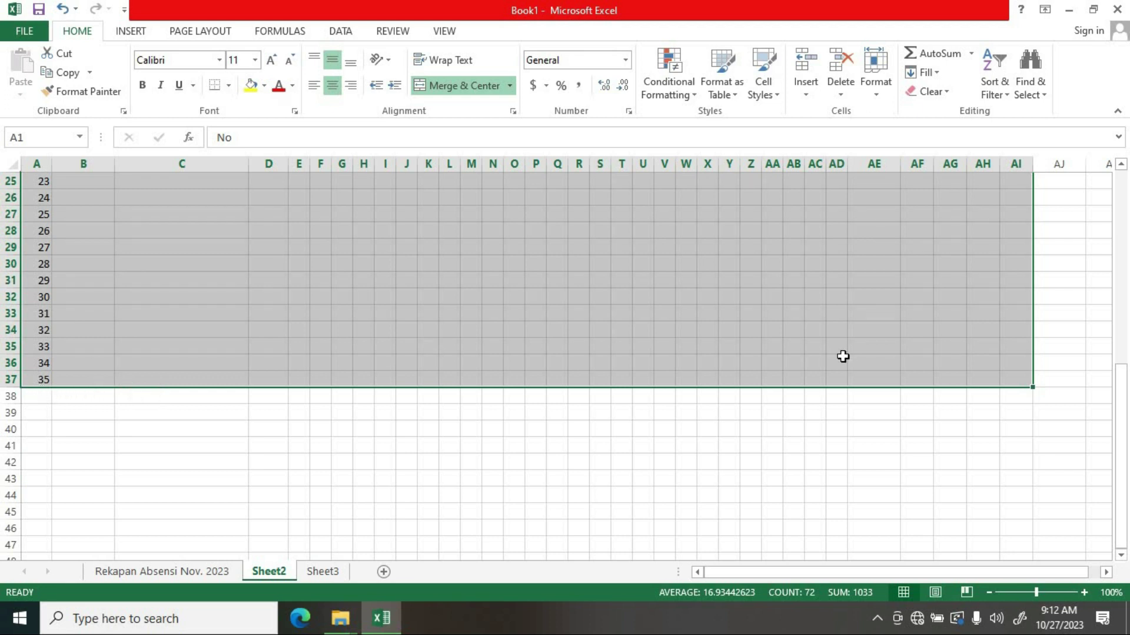
scroll(848, 328, up, 4)
scroll(847, 328, up, 4)
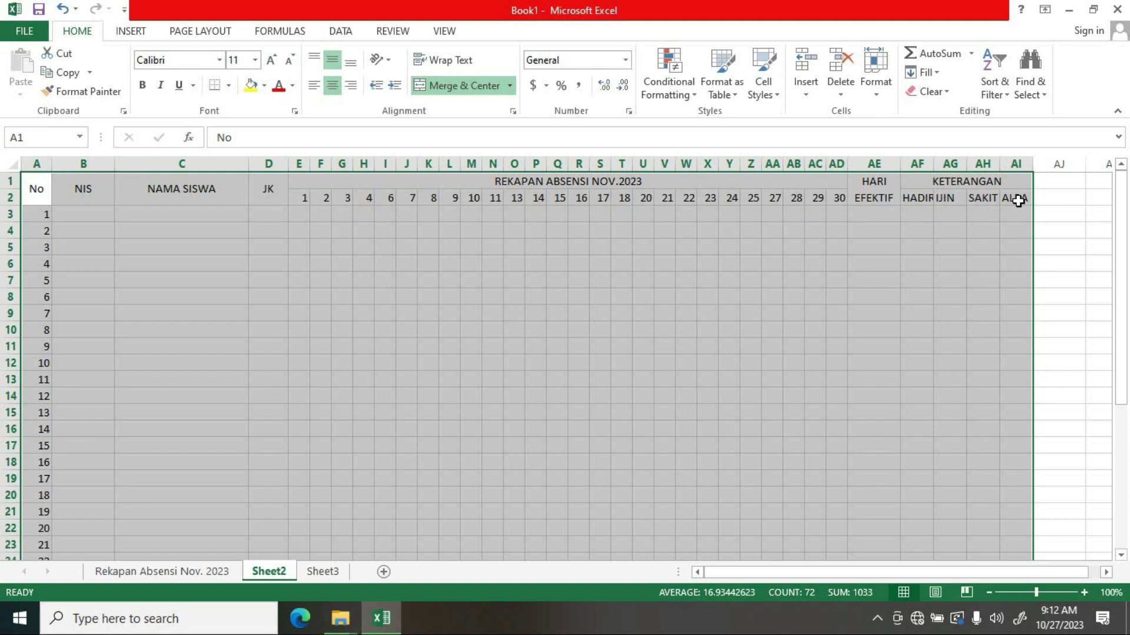
click(665, 312)
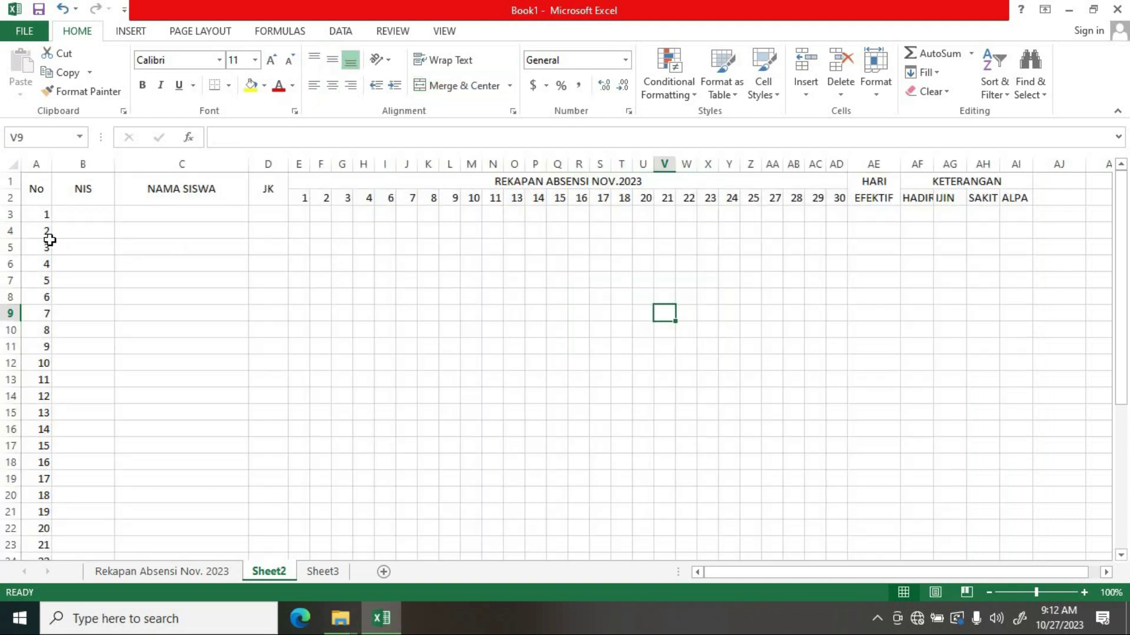
click(38, 185)
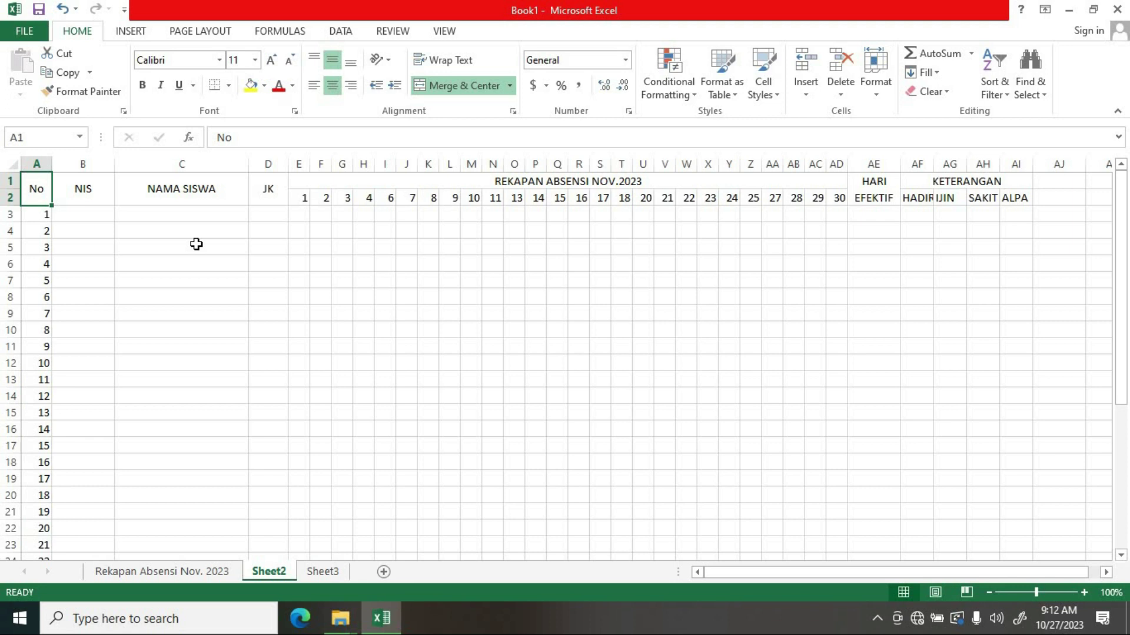
key(ctrl+shift+End)
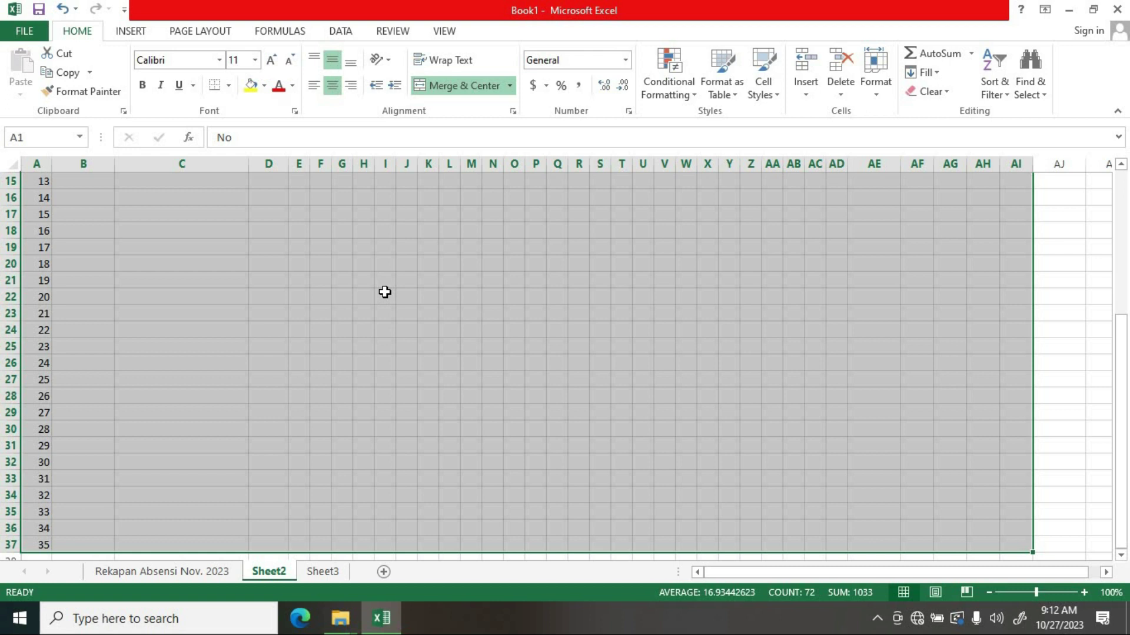
scroll(384, 290, up, 5)
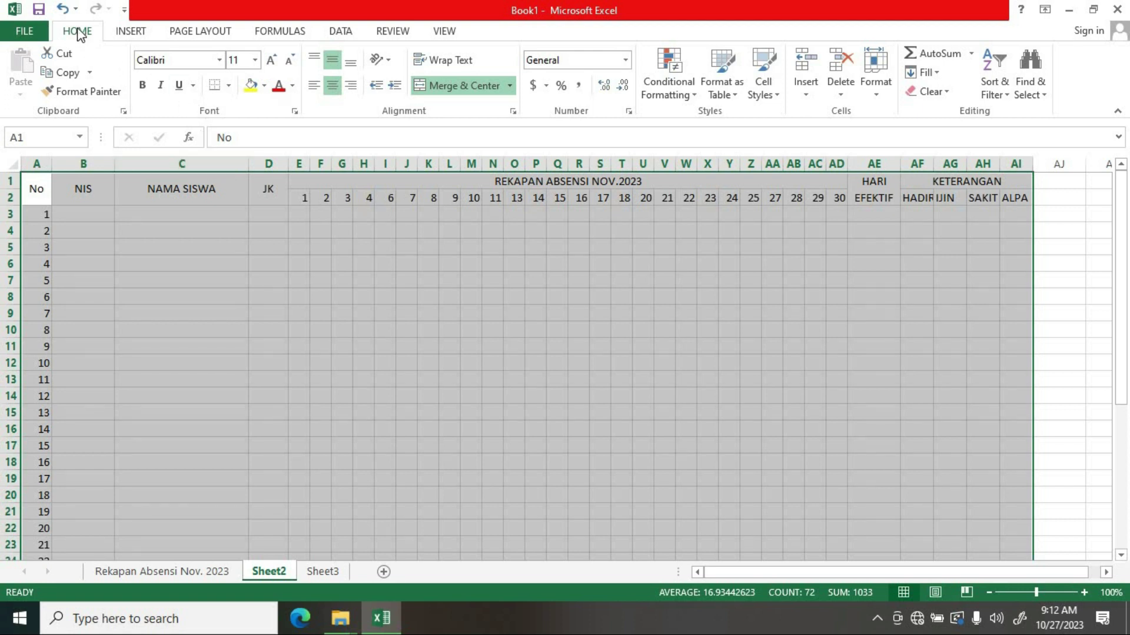
click(178, 86)
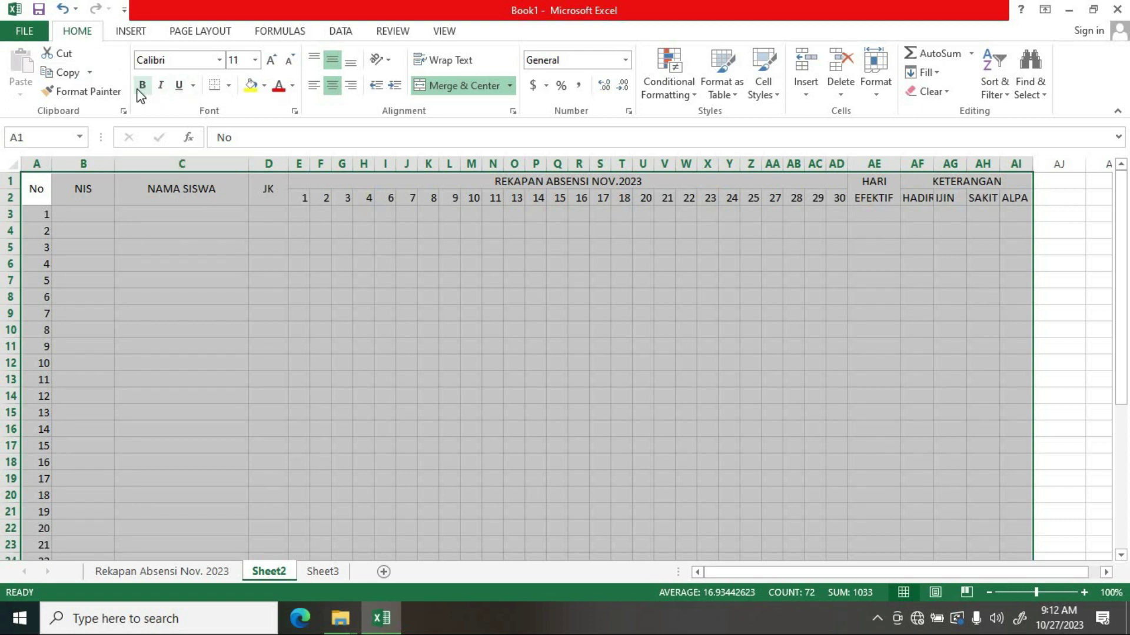
click(229, 85)
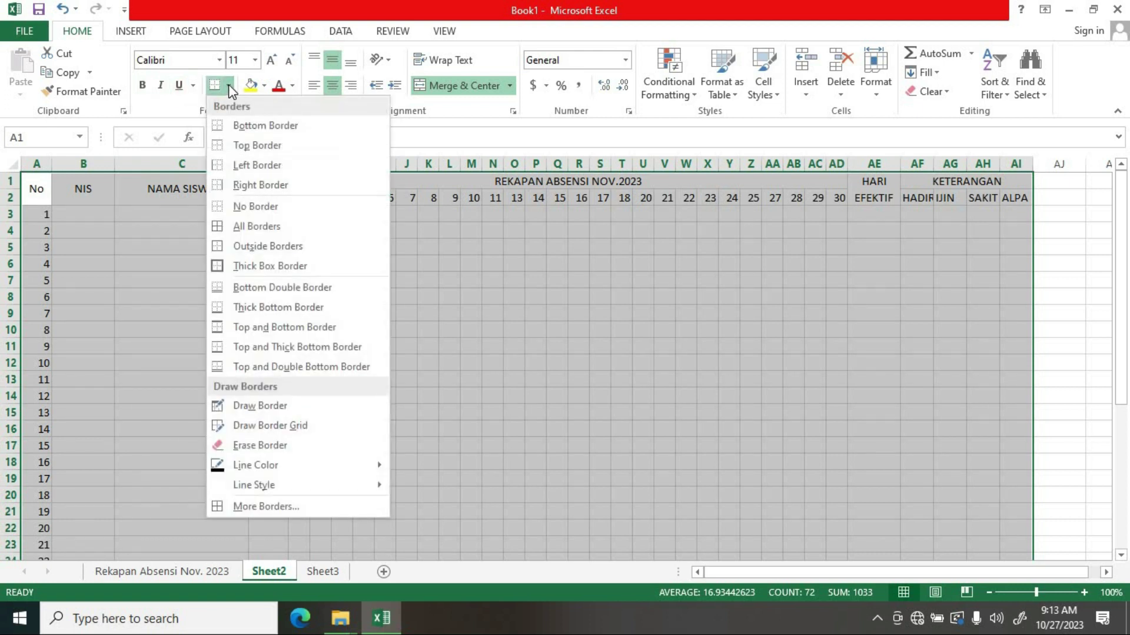
click(249, 228)
click(366, 280)
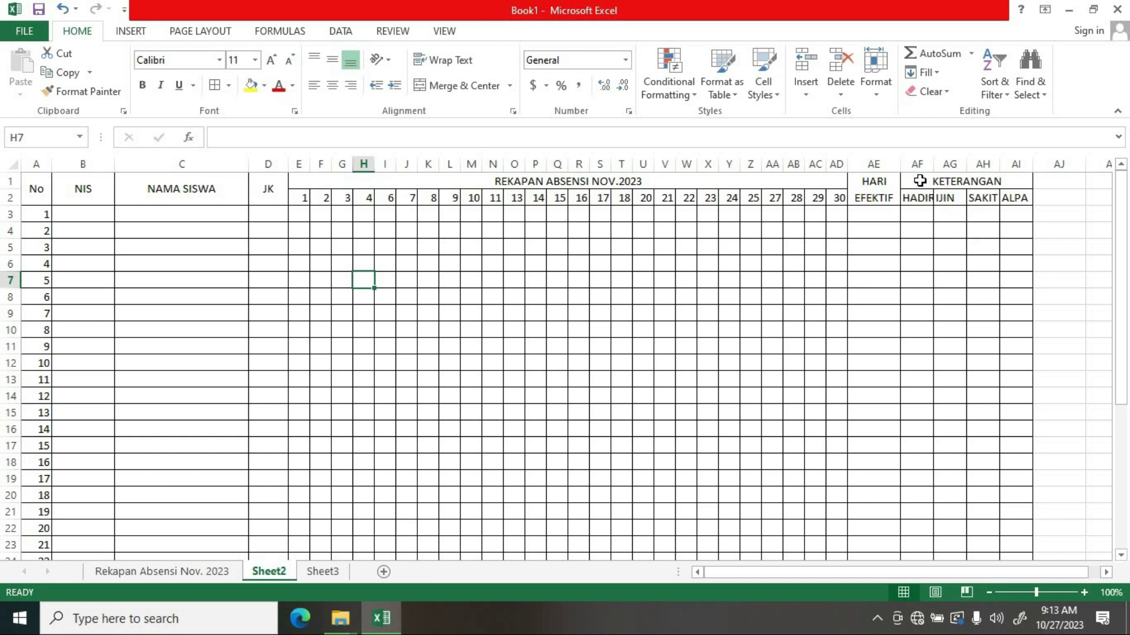
click(1058, 217)
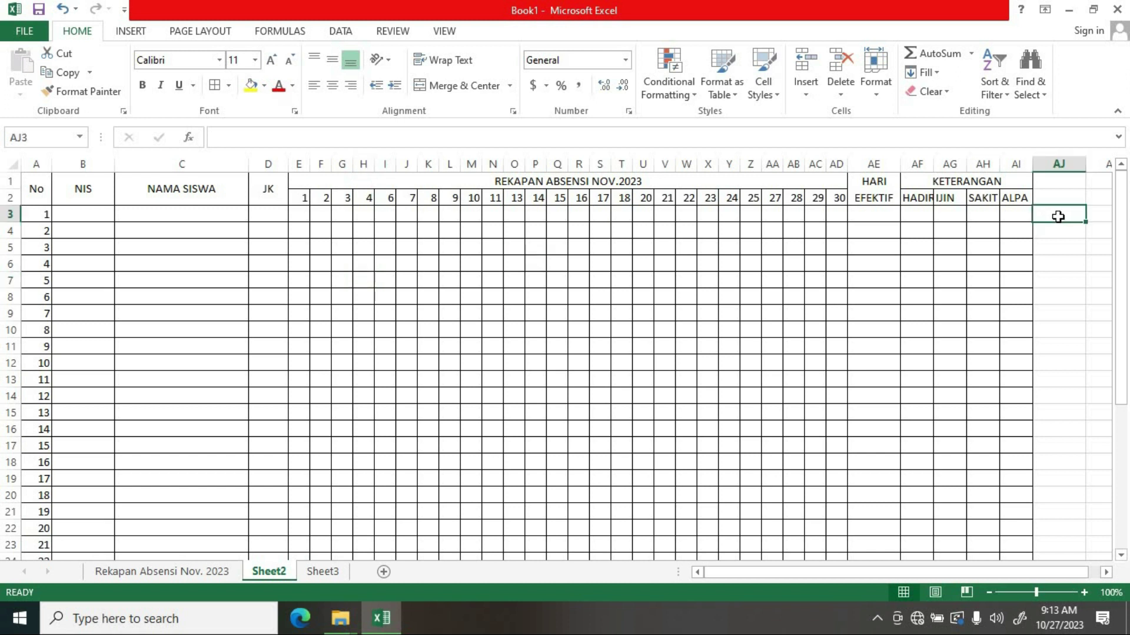
click(911, 197)
click(612, 298)
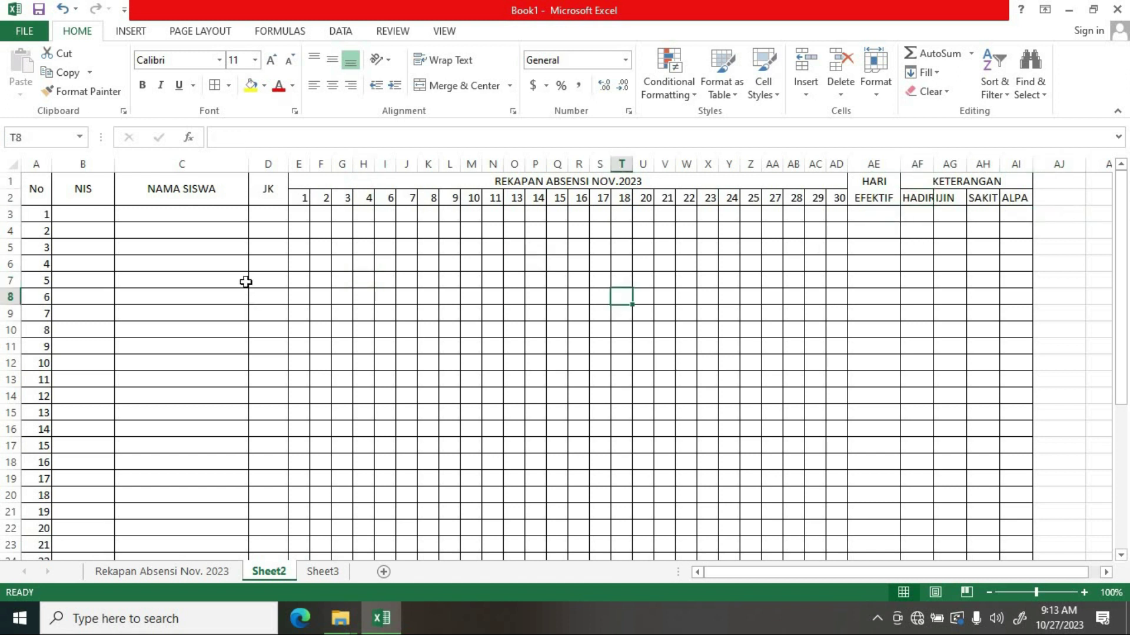
scroll(247, 281, down, 4)
scroll(239, 280, down, 4)
scroll(238, 280, up, 4)
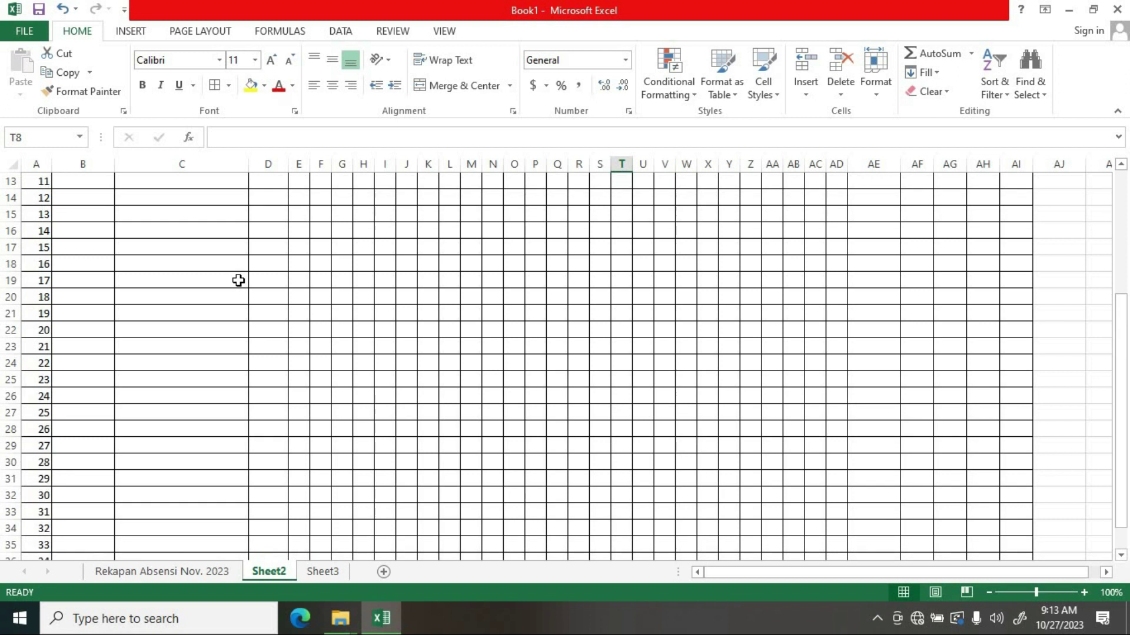
scroll(238, 281, up, 4)
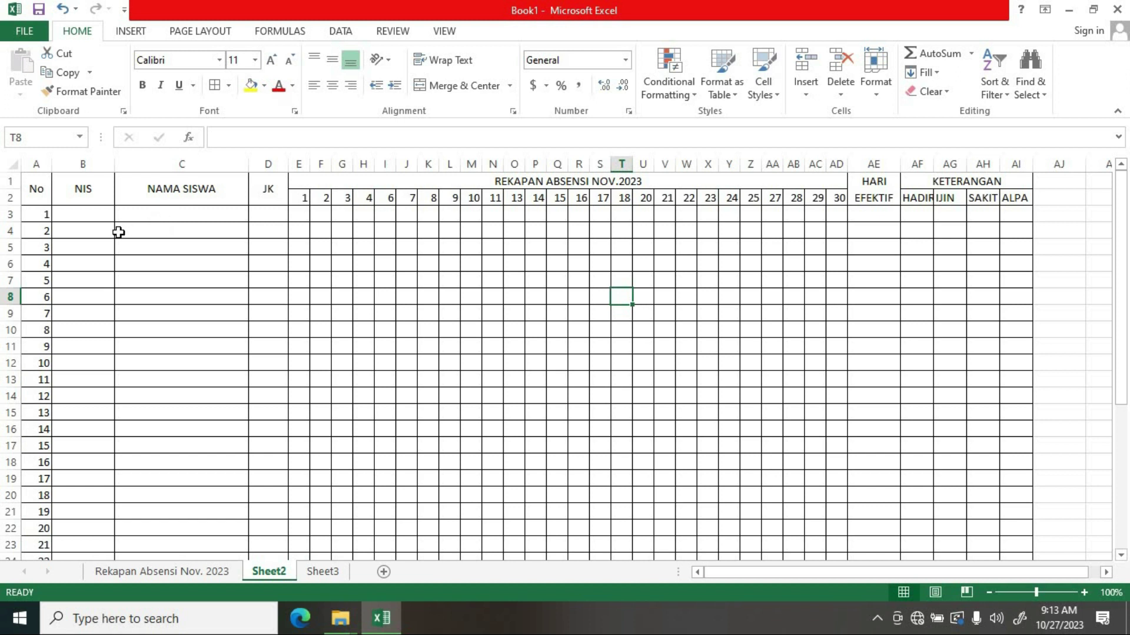
click(163, 216)
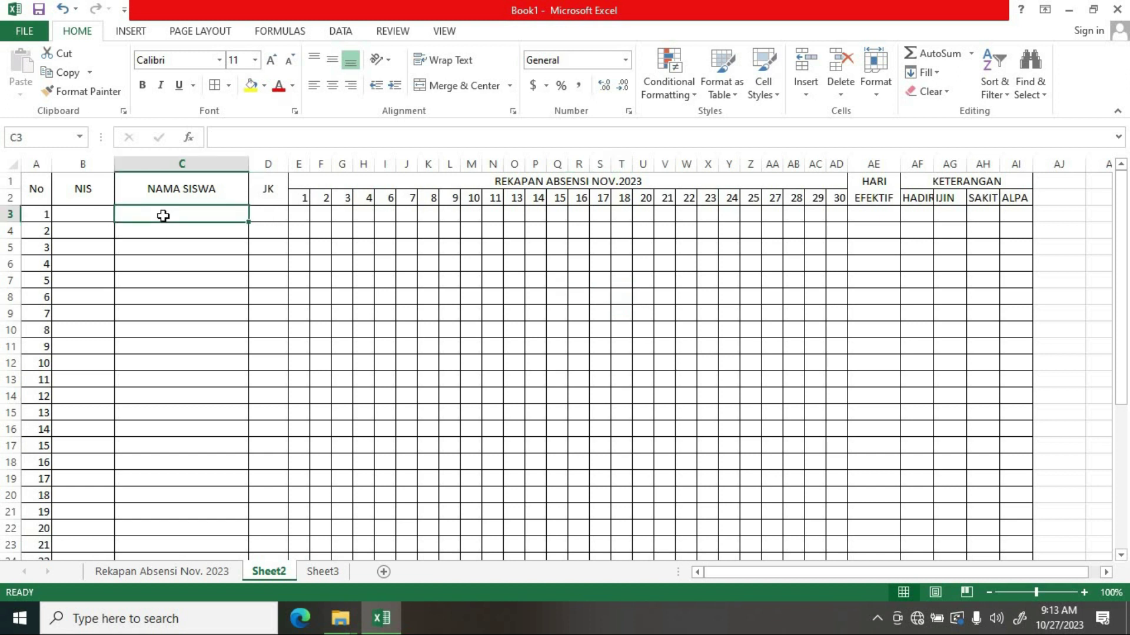
click(70, 214)
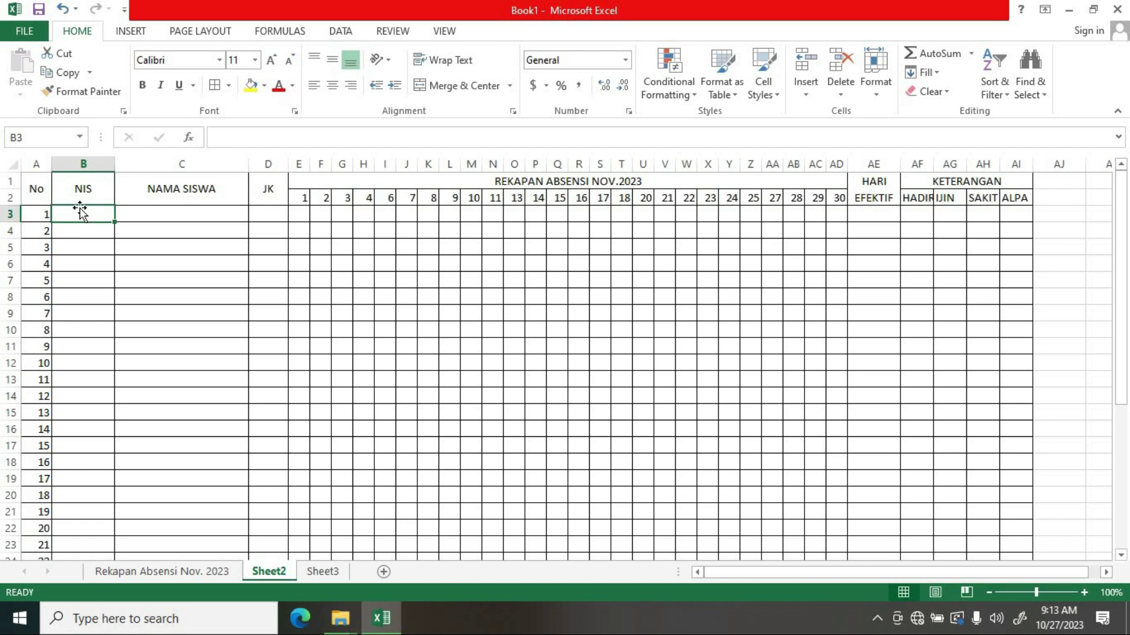
- Enter NIS 2345 in B3 and '0234 in B4 so the leading zero is kept
text(2)
text(345)
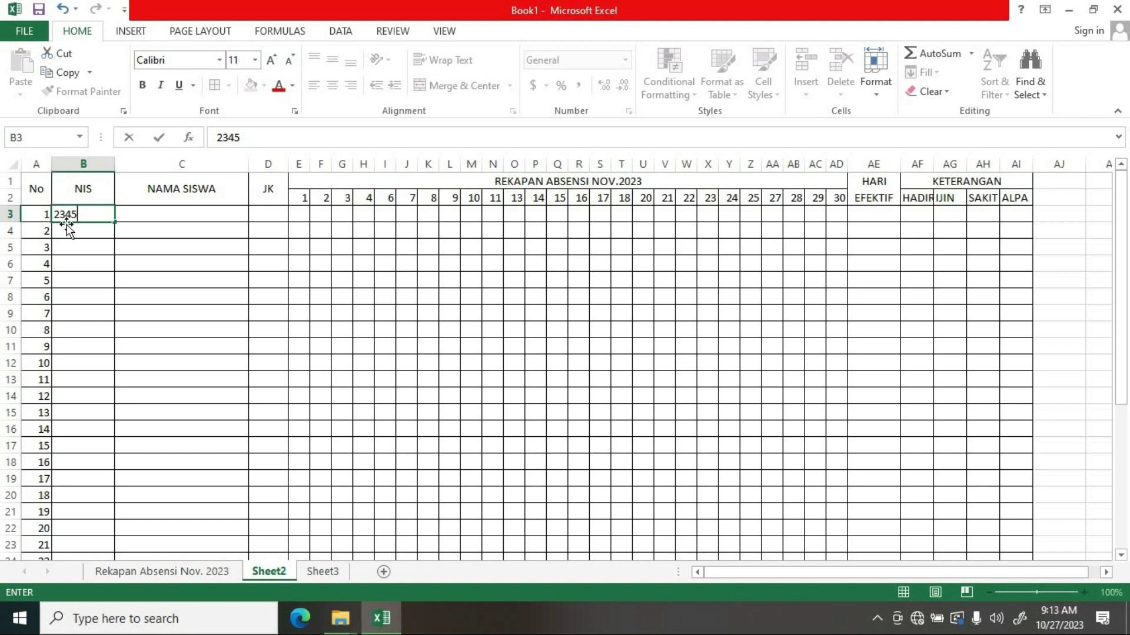
key(Return)
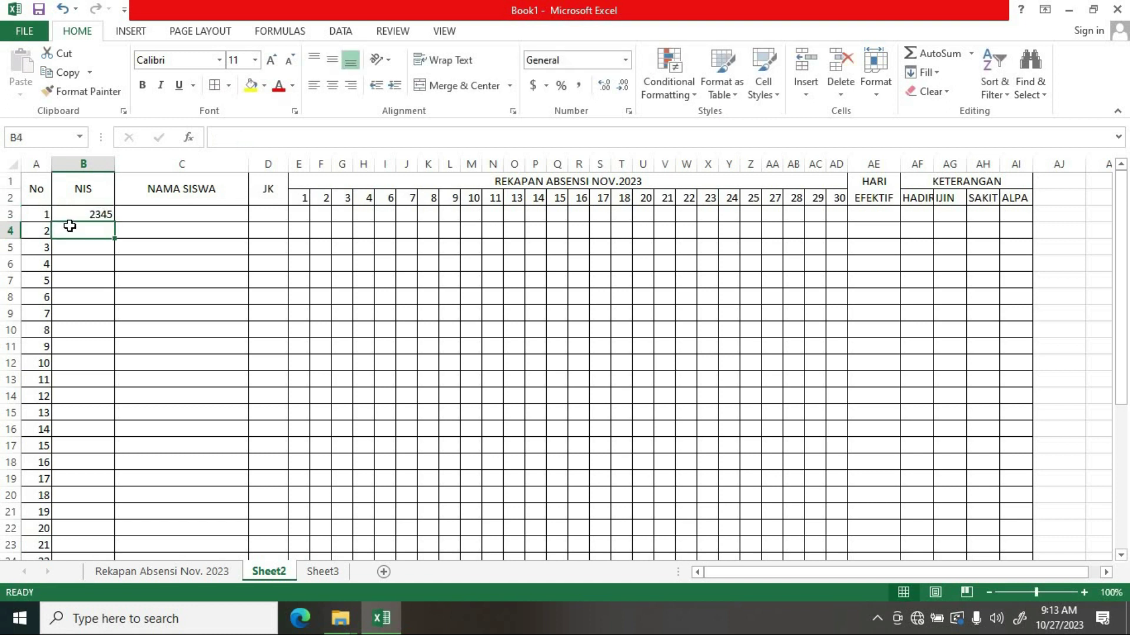
text(0234)
click(62, 281)
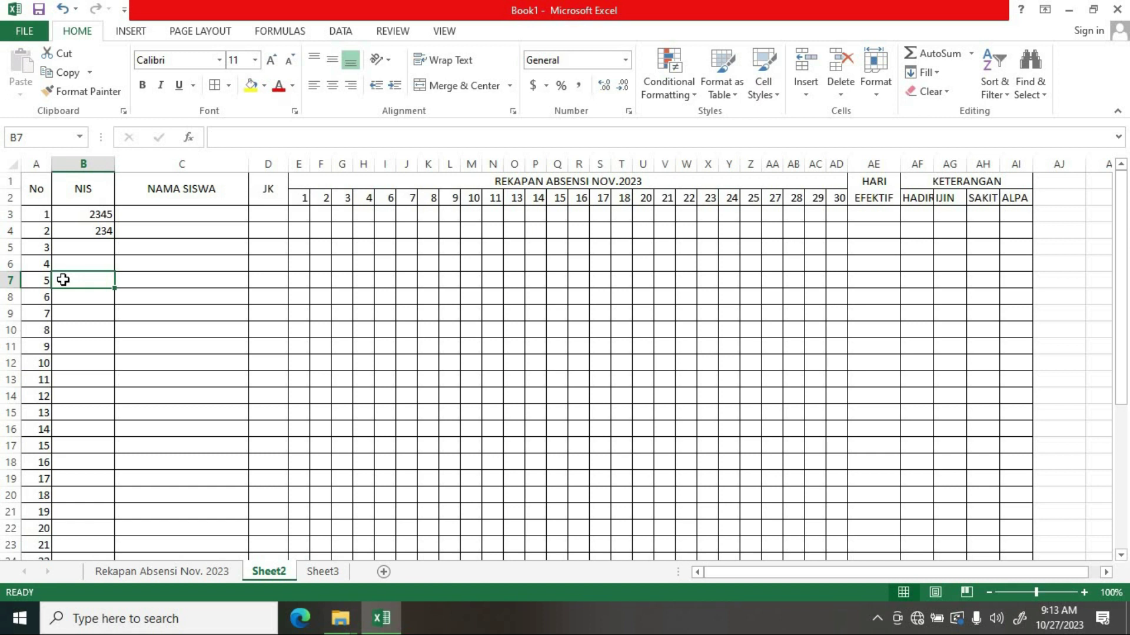
double_click(82, 230)
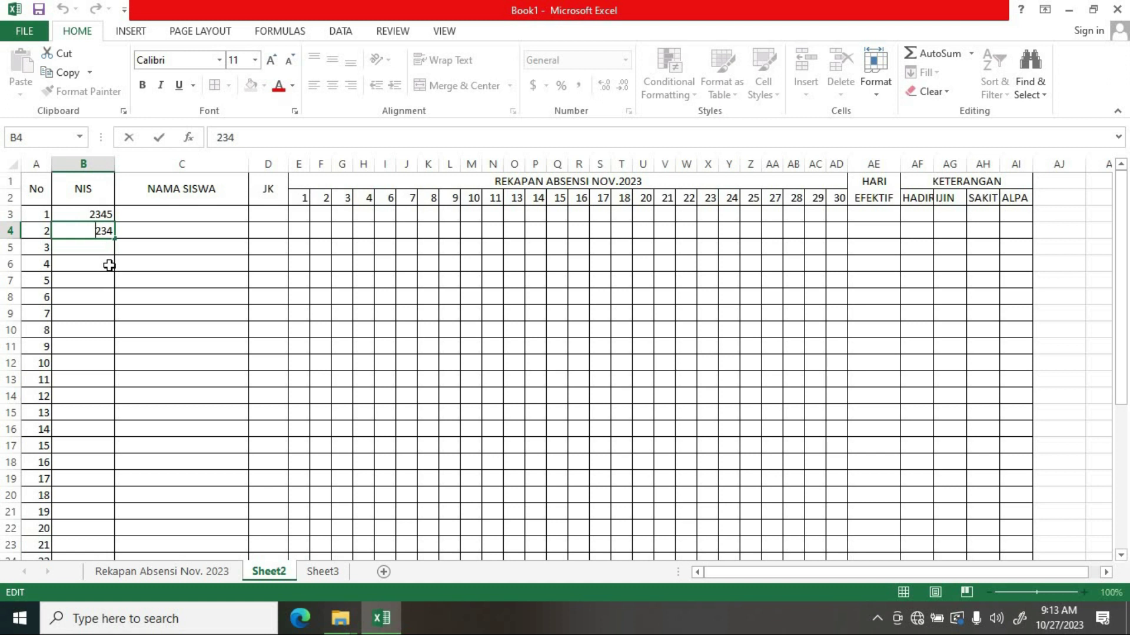
text(')
text(0)
click(88, 284)
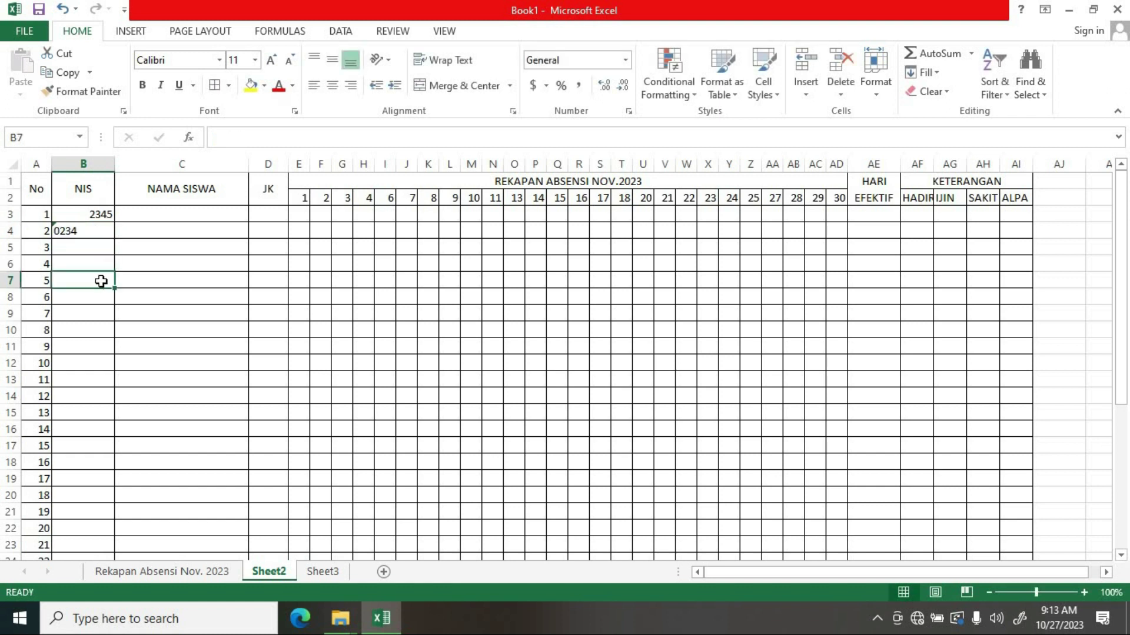
click(100, 232)
click(83, 247)
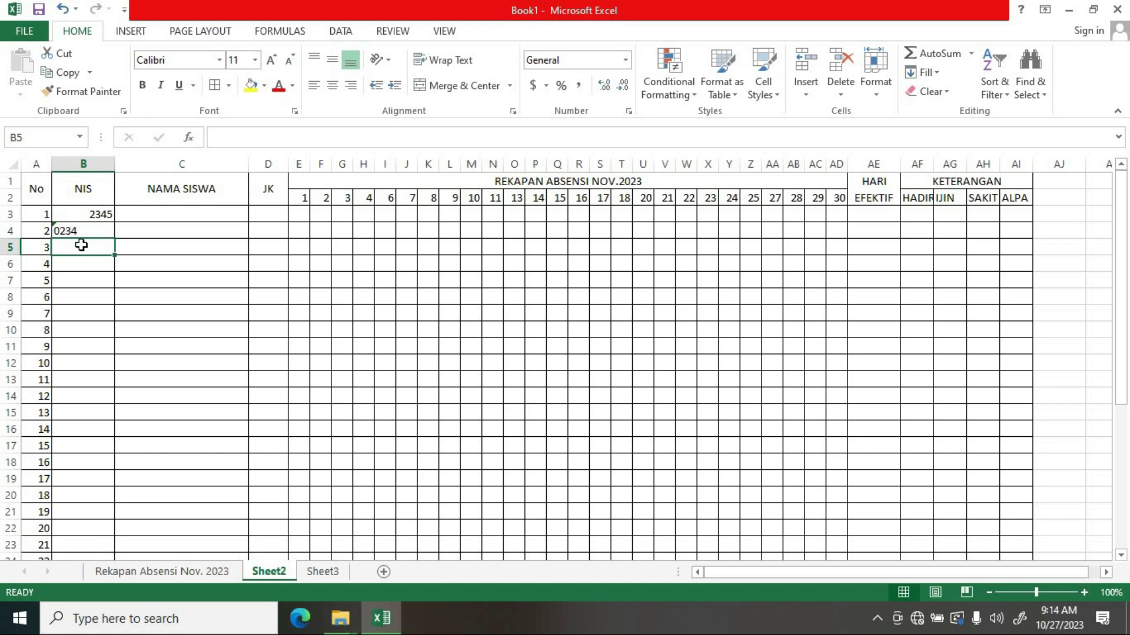
- Narrow the NAMA SISWA column C to a width of about 19.29
click(141, 216)
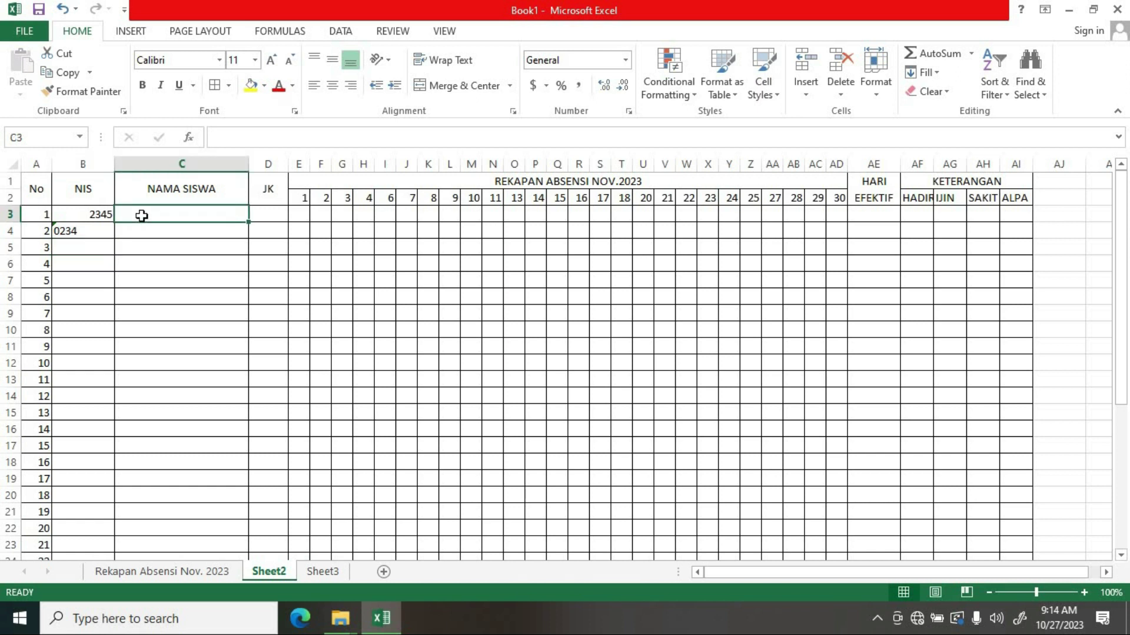
drag(249, 165, 223, 155)
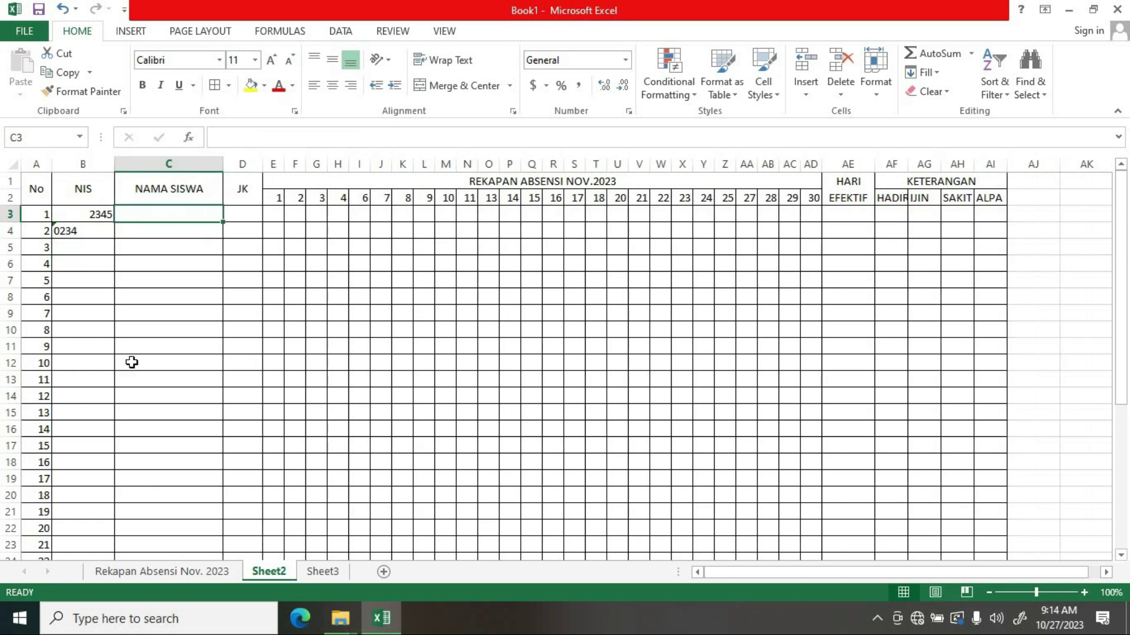
click(254, 216)
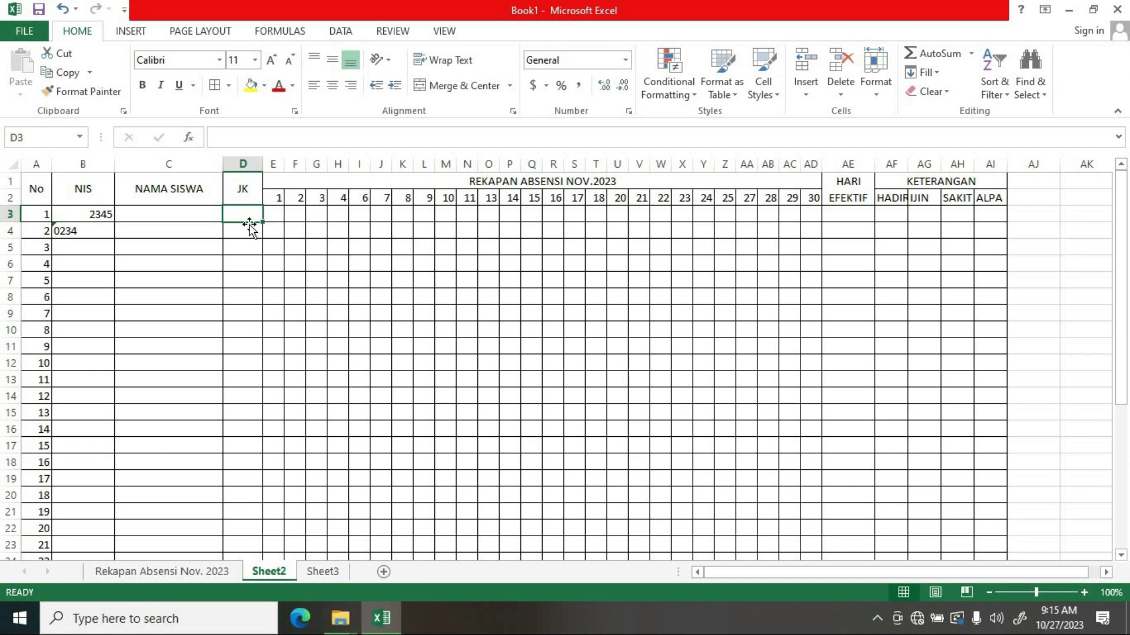
- Enter ANTON in C3, gender P in D3 and day 1 mark A in E3
click(160, 215)
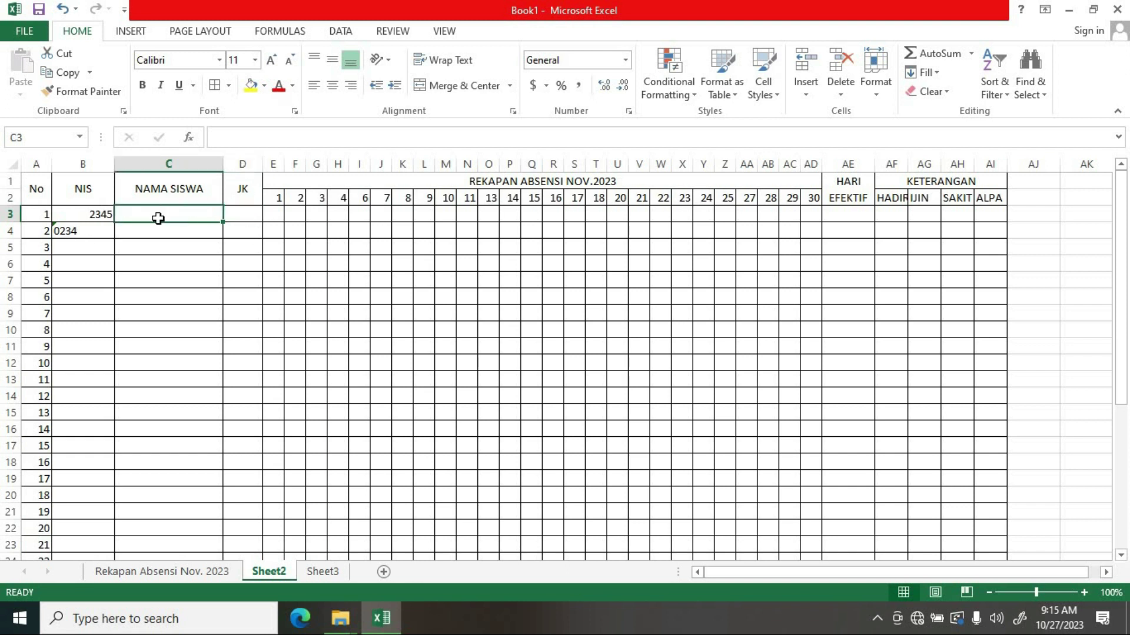
text(ANTON)
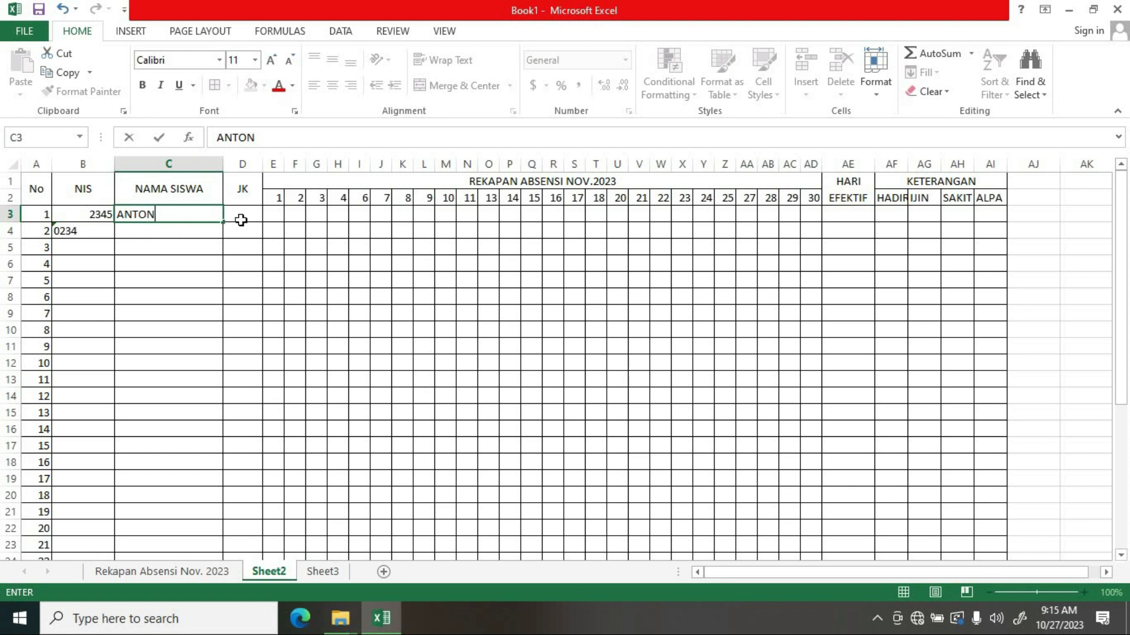
click(241, 221)
text(P)
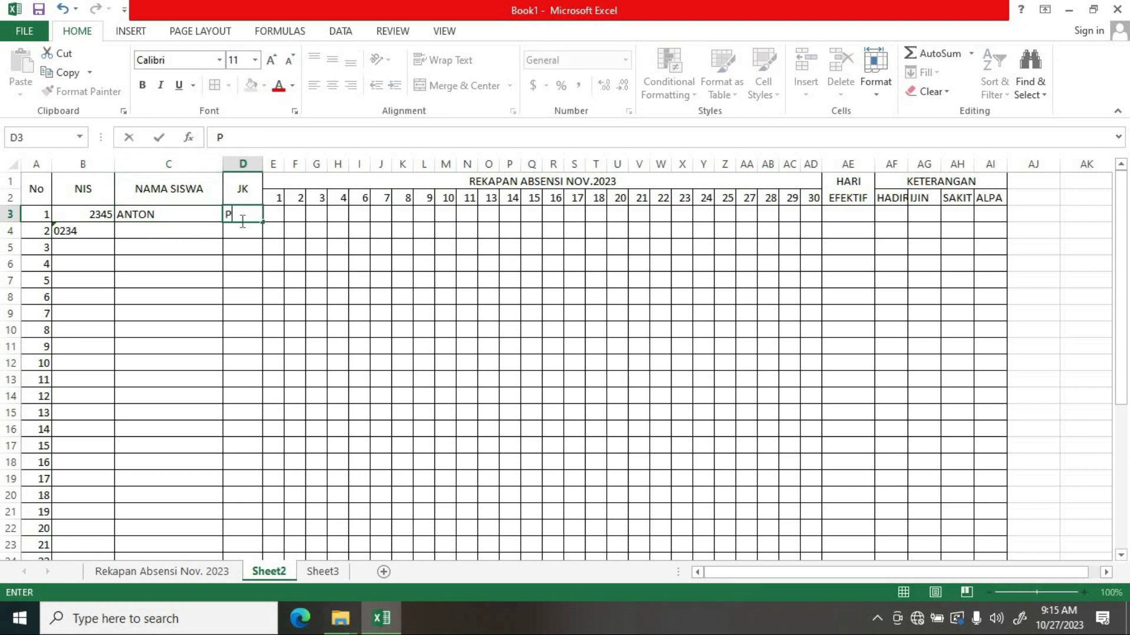
click(276, 246)
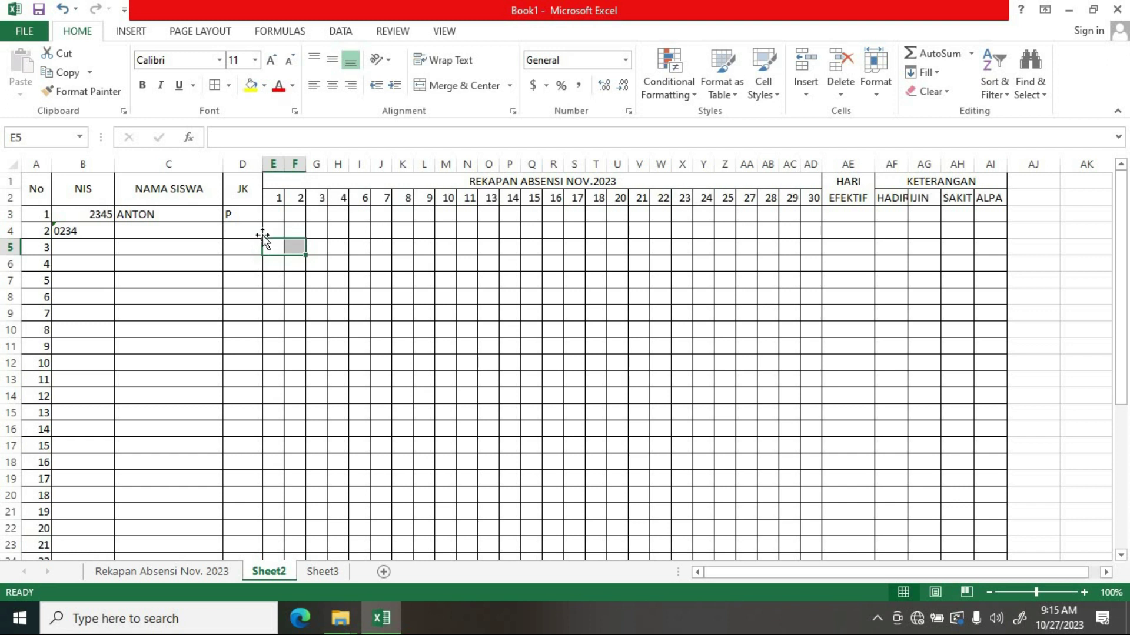
click(242, 215)
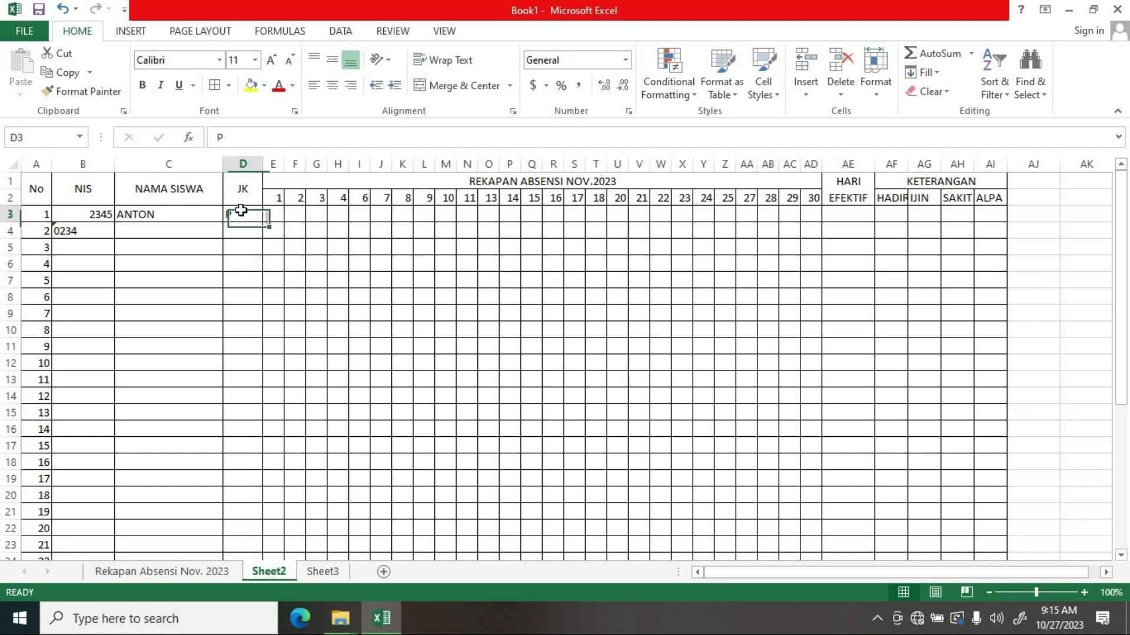
click(275, 213)
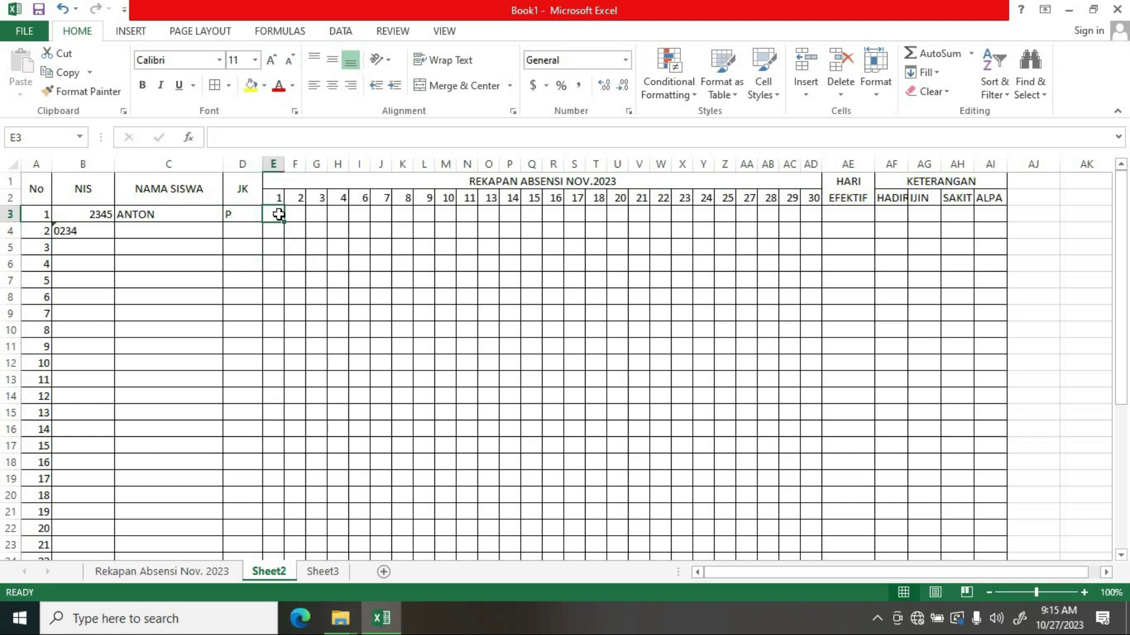
text(A)
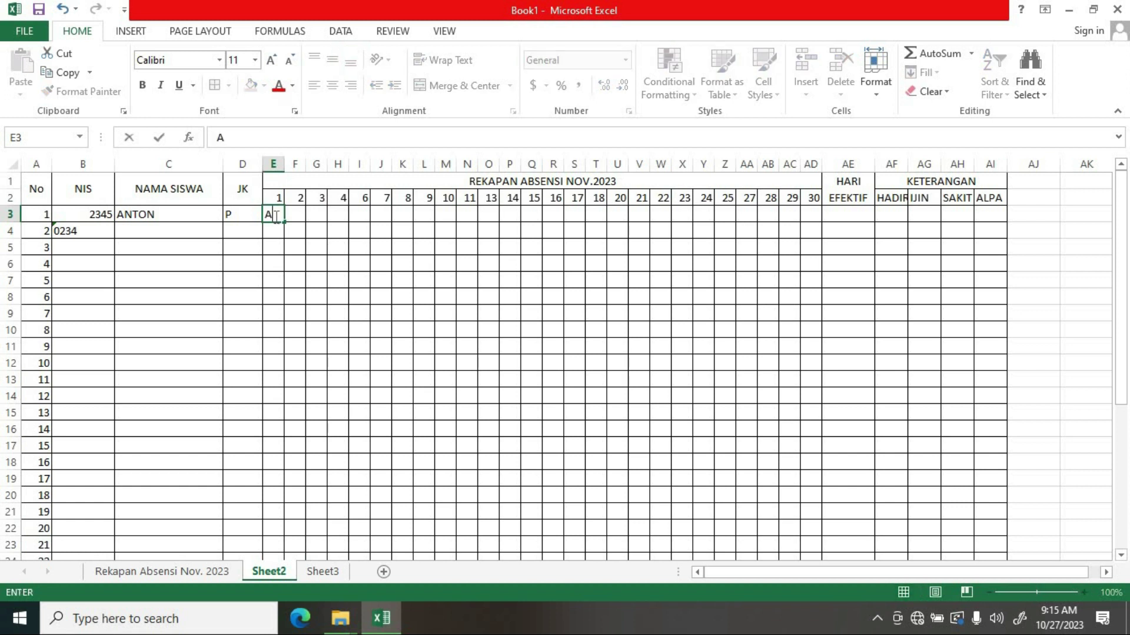
click(297, 279)
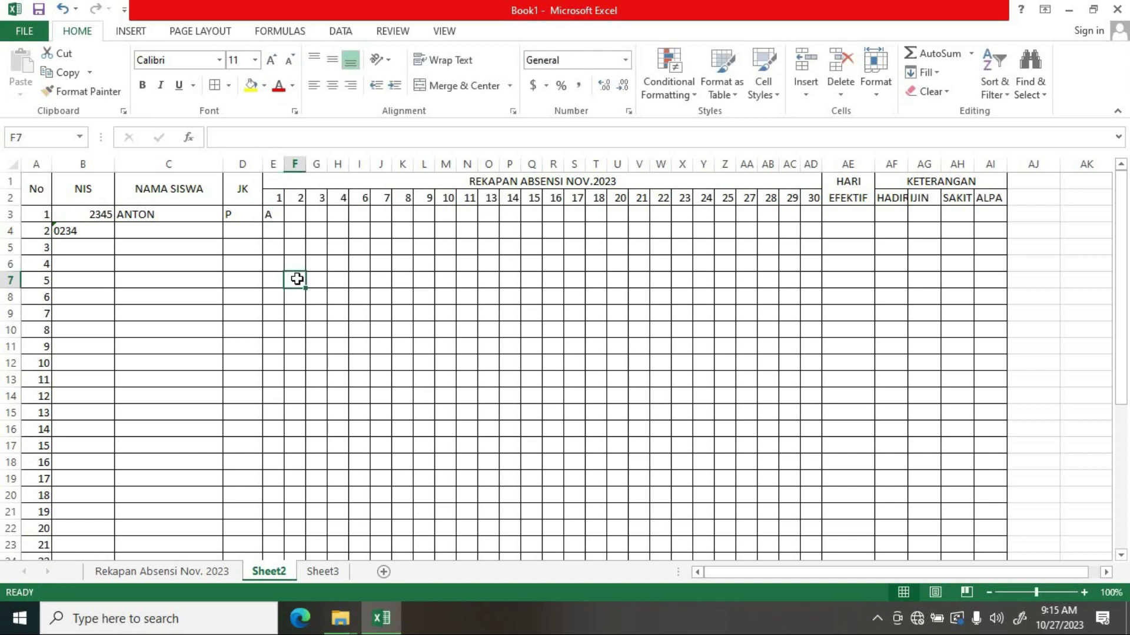
- Review student 1's entries and reopen the JK cell P for editing
click(153, 233)
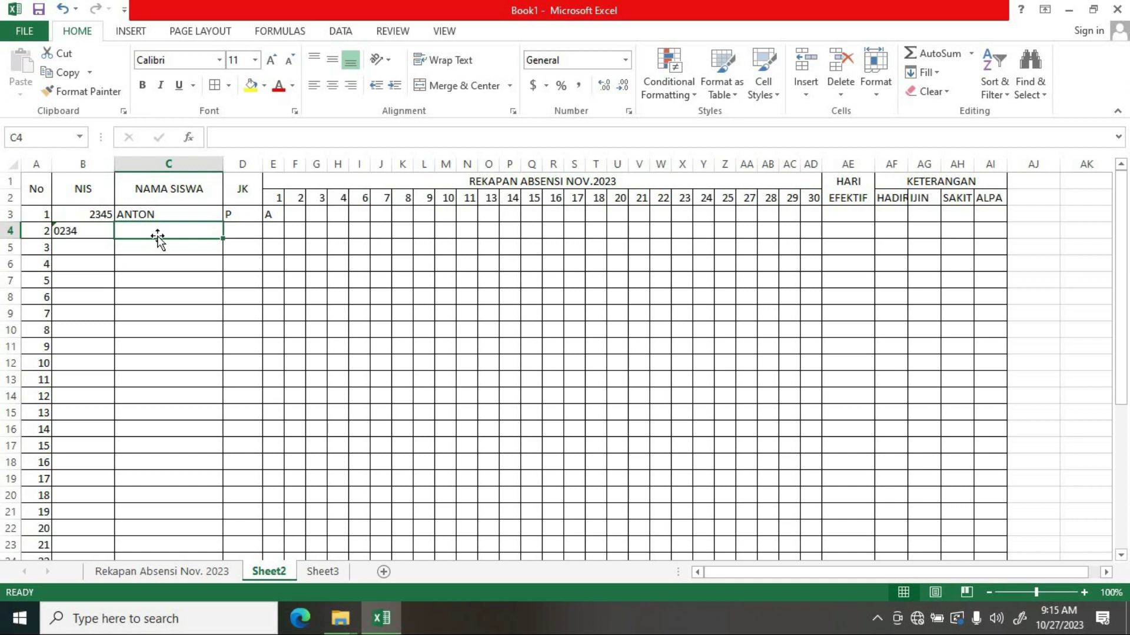
click(171, 214)
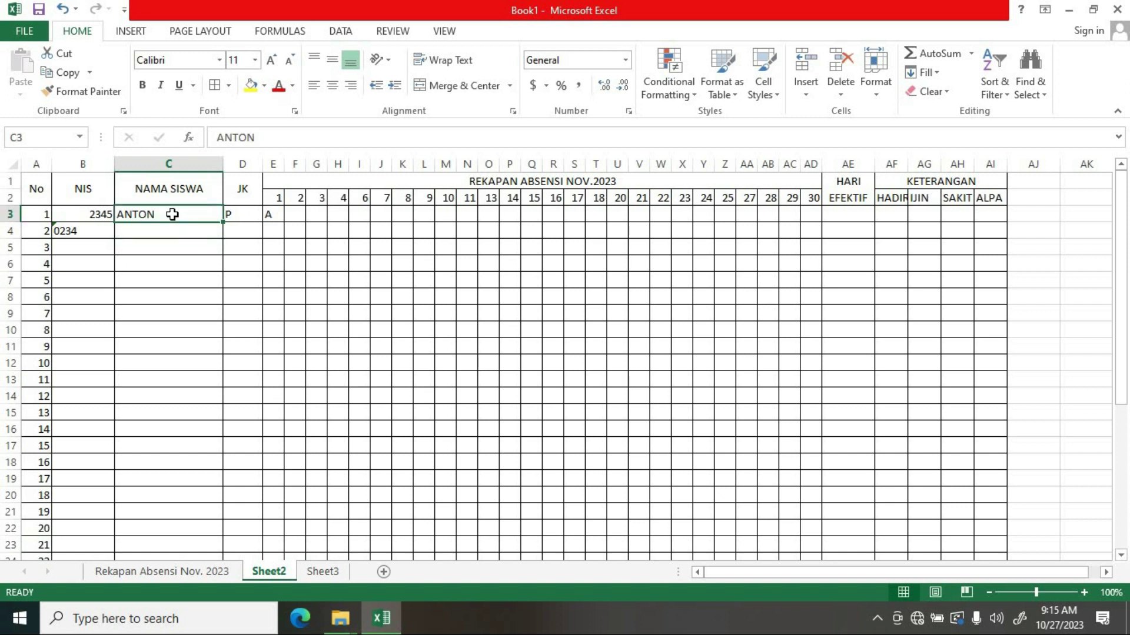
click(295, 213)
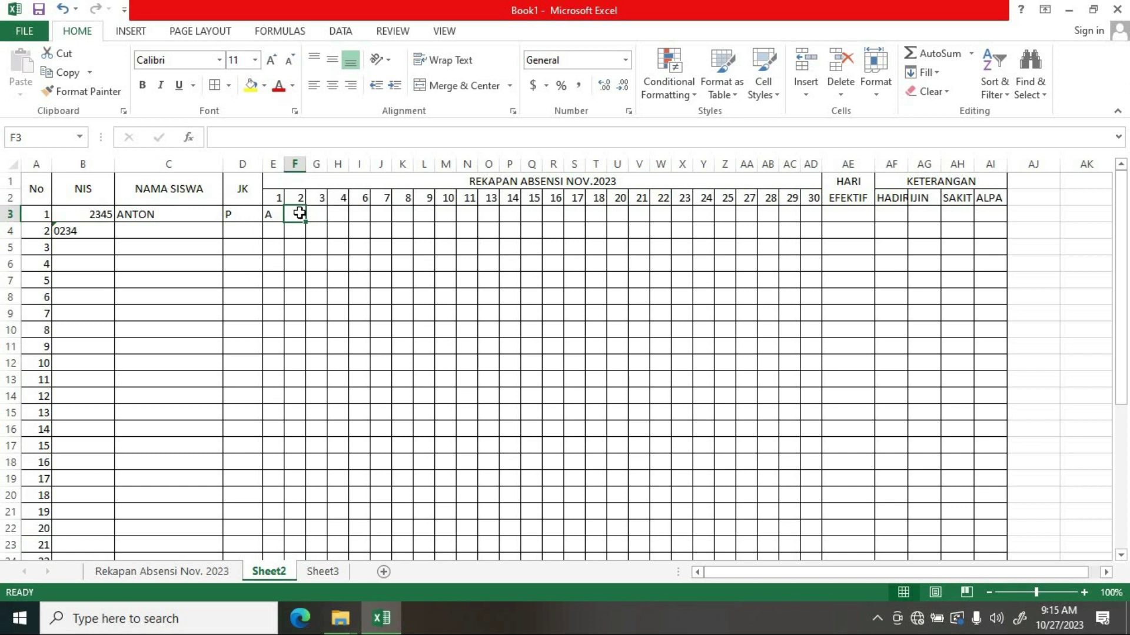
click(154, 216)
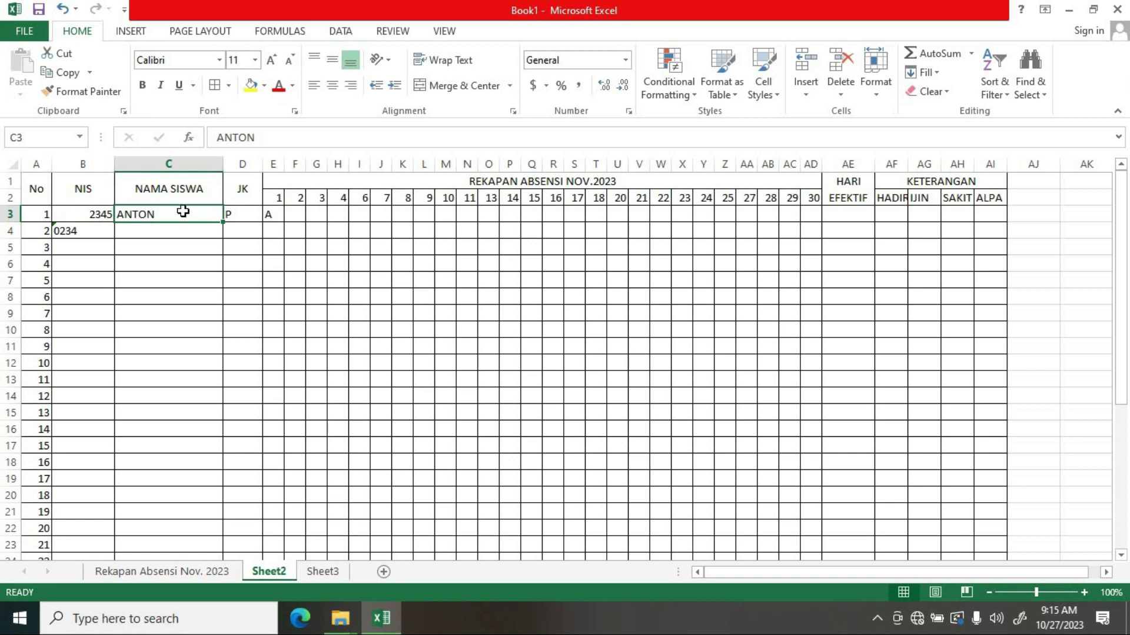
click(234, 214)
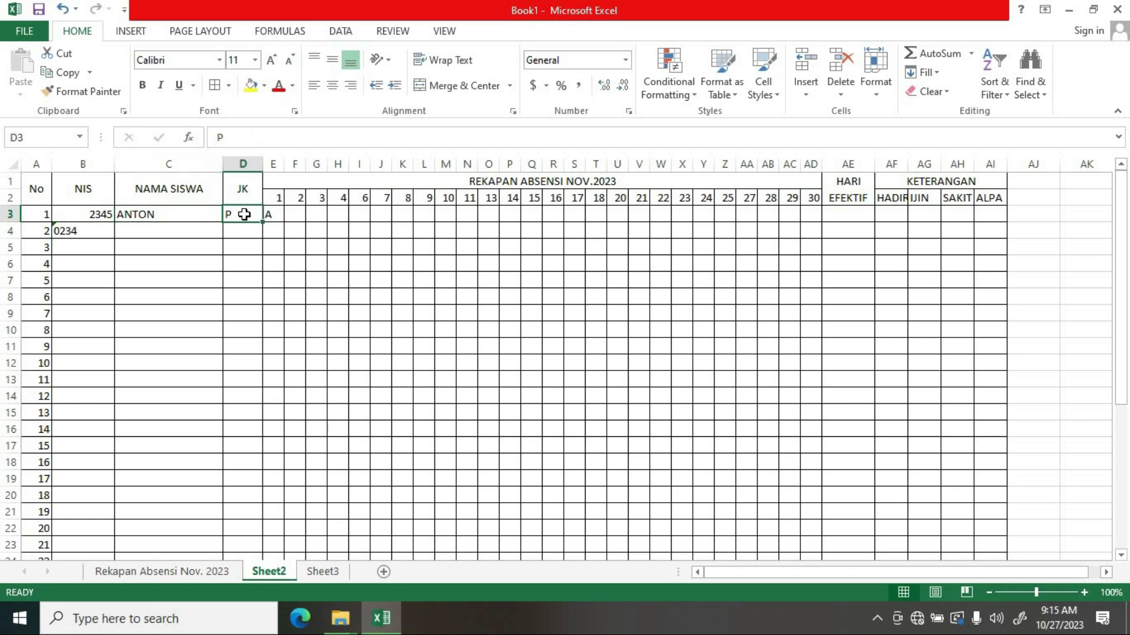
double_click(242, 221)
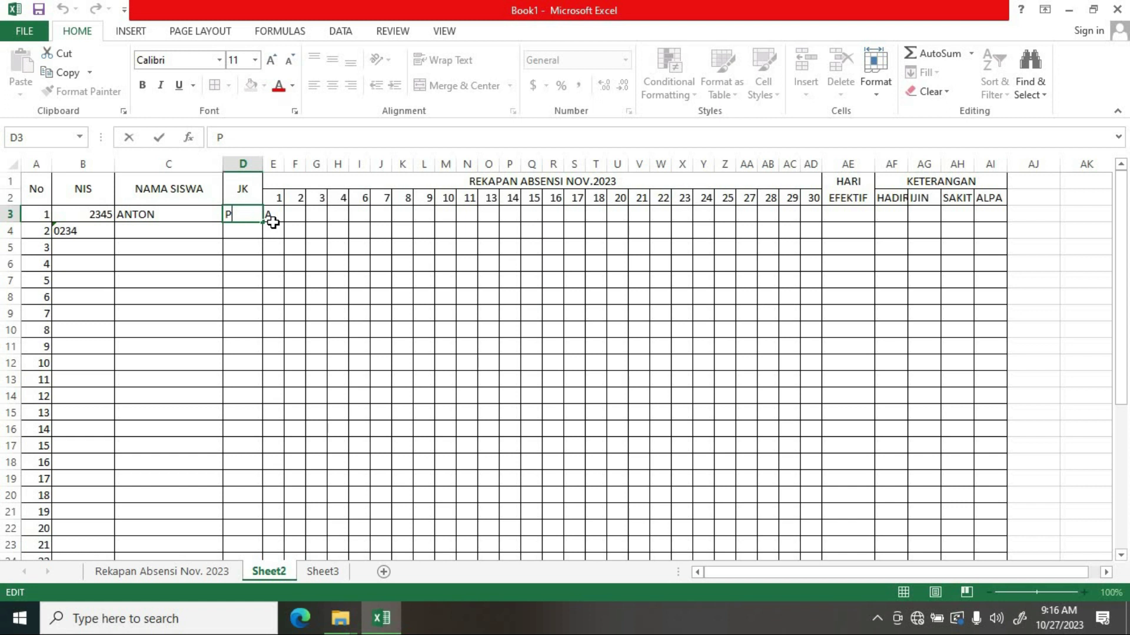
- Replace student 1's gender P with PRIA and mark day 2 as H in F3
key(BackSpace)
text(PRIA)
click(293, 220)
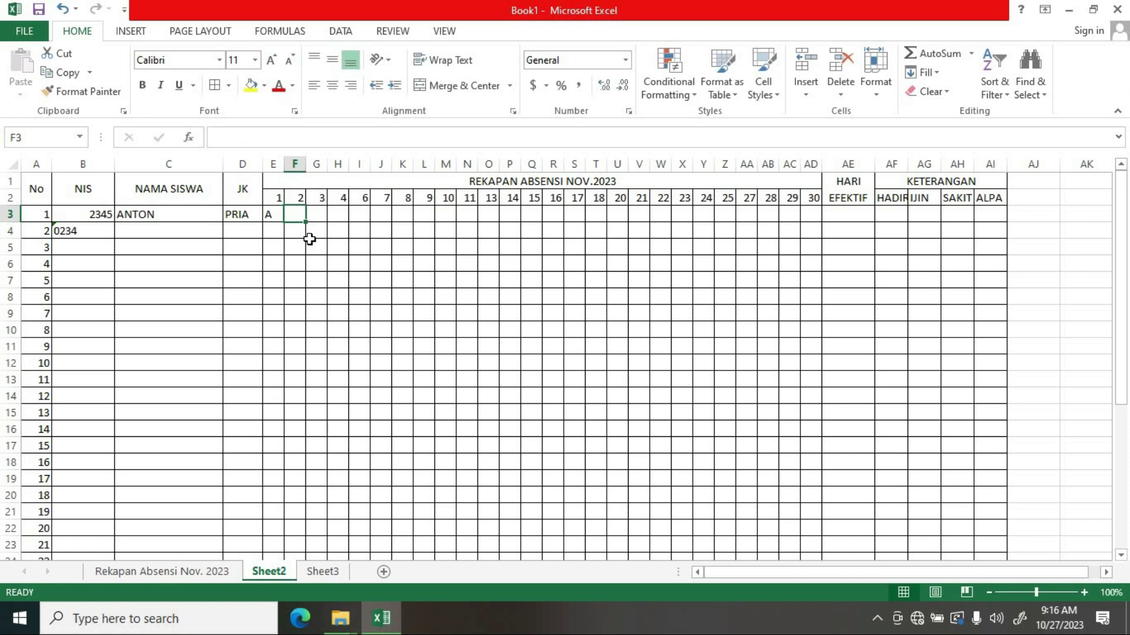
text(H)
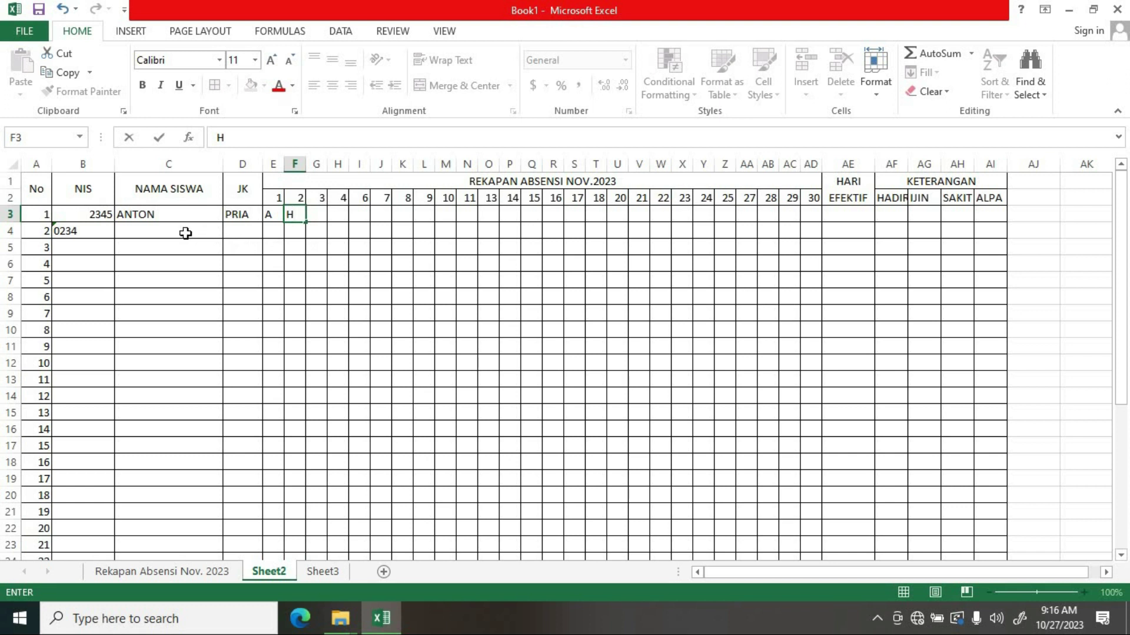
click(173, 215)
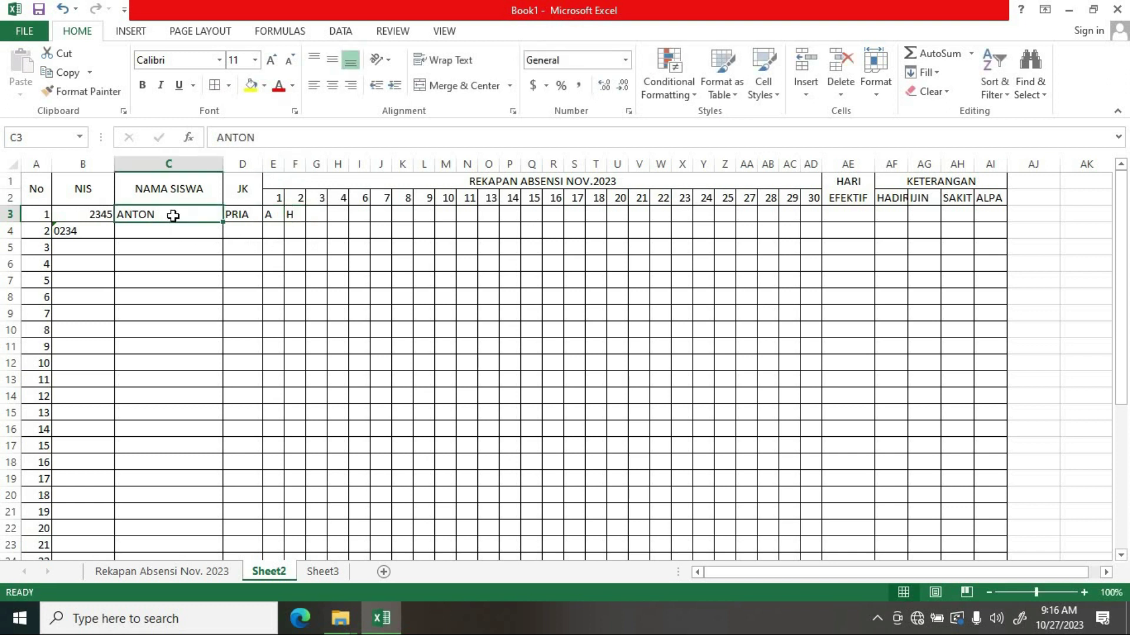
click(244, 215)
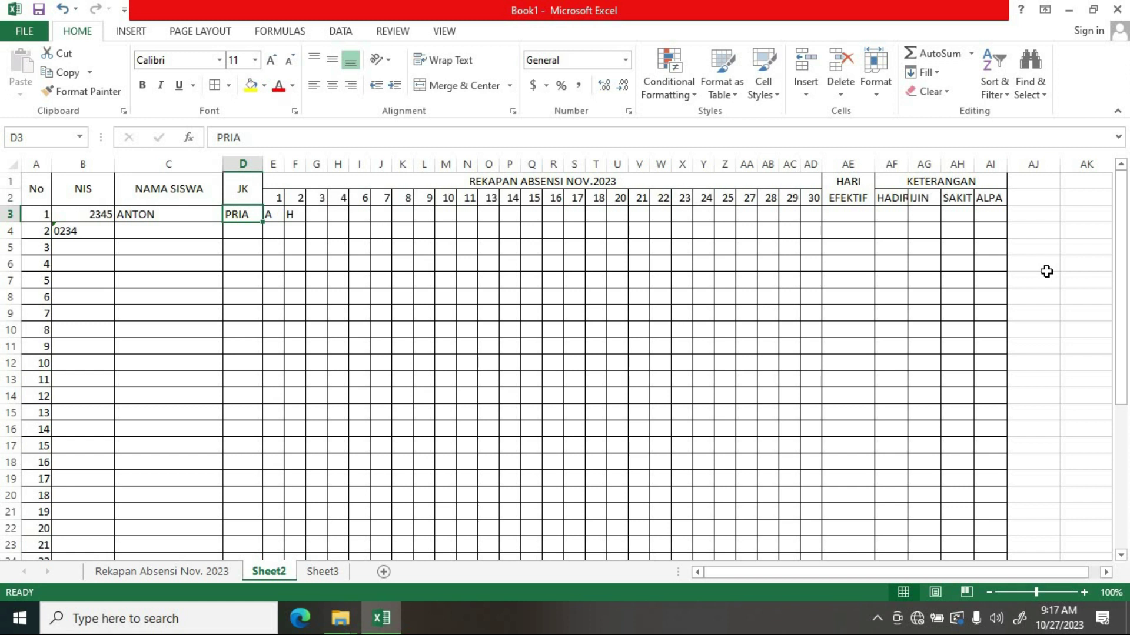
- Look over the Data ribbon's Data Validation options, then dismiss them
scroll(400, 241, down, 4)
scroll(406, 247, up, 3)
scroll(415, 253, up, 1)
click(346, 30)
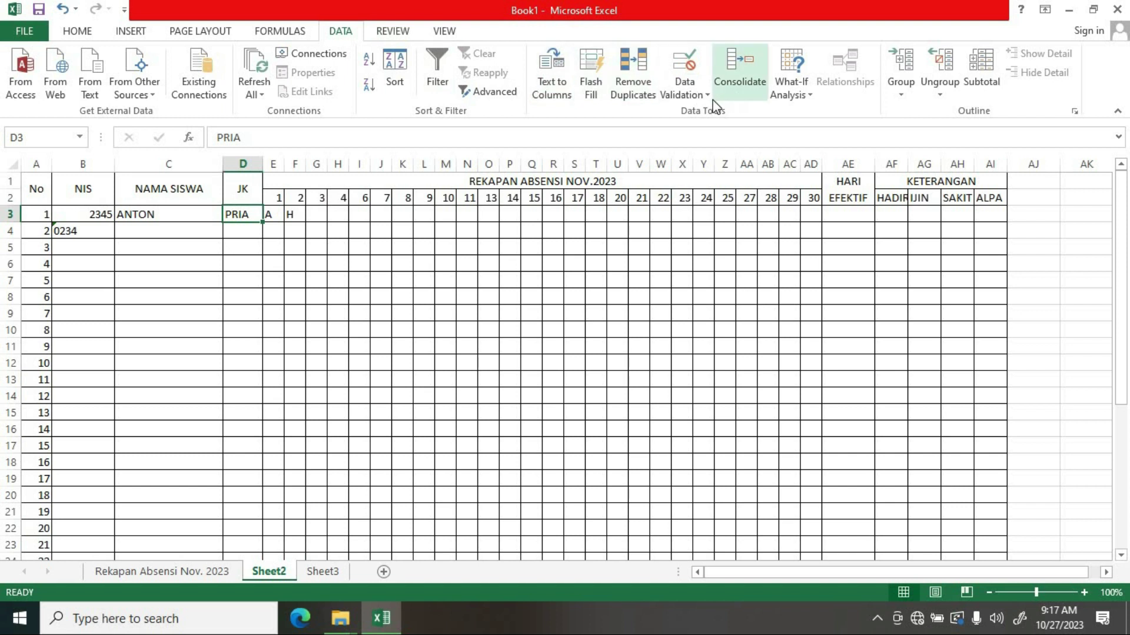
click(684, 88)
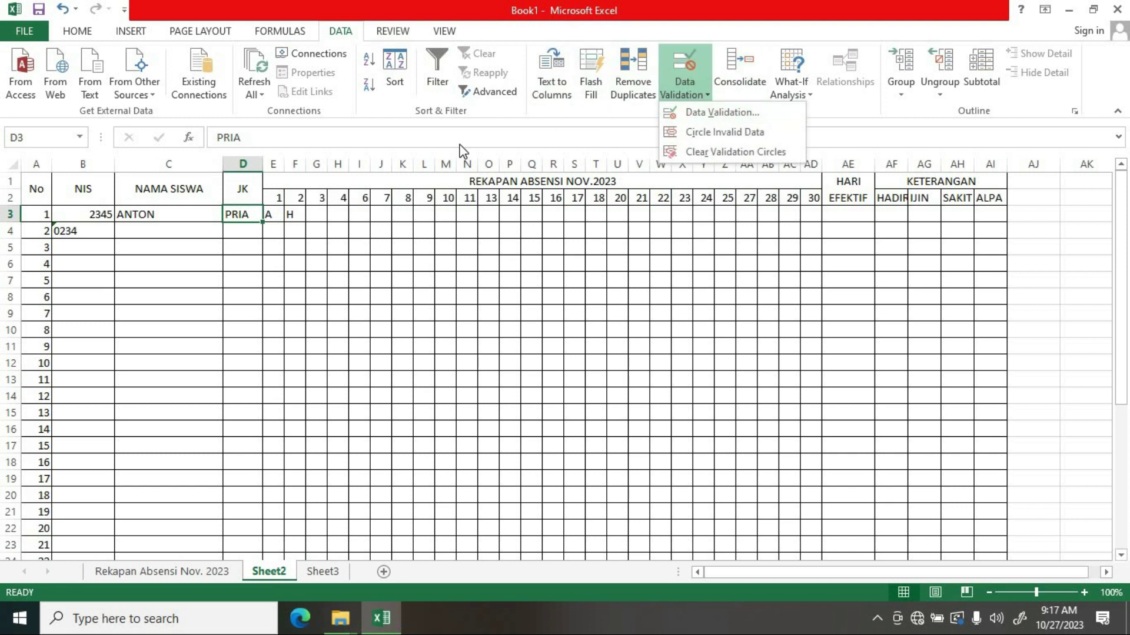
click(245, 233)
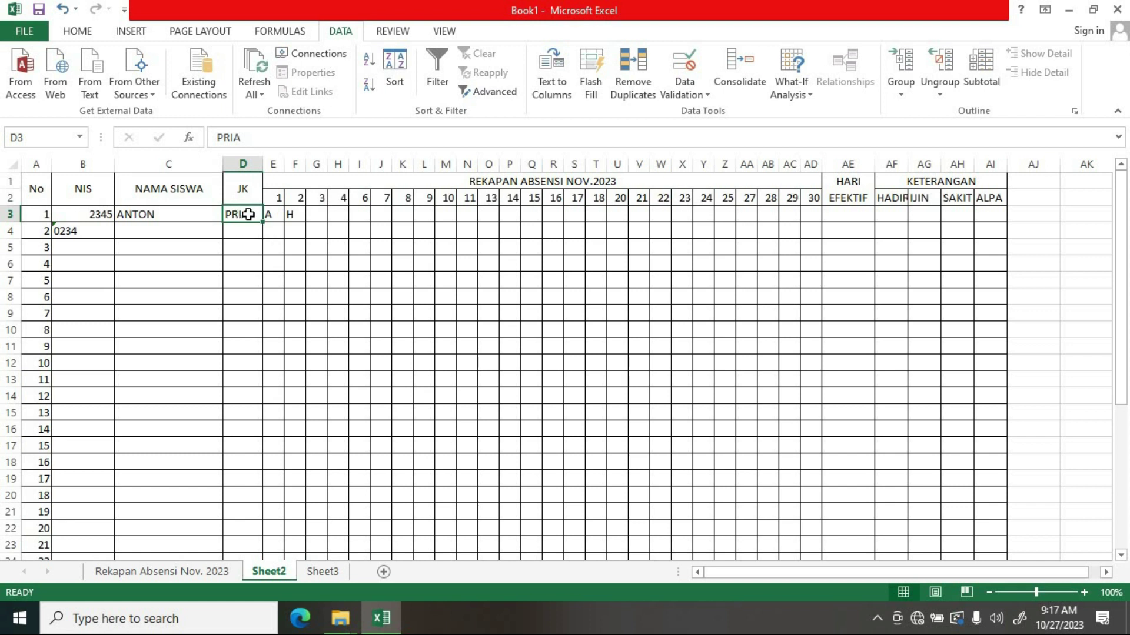
- Clear PRIA from D3 and A from E3, then reselect D3 for validation
double_click(251, 215)
key(BackSpace)
key(BackSpace)
key(BackSpace)
key(BackSpace)
click(283, 215)
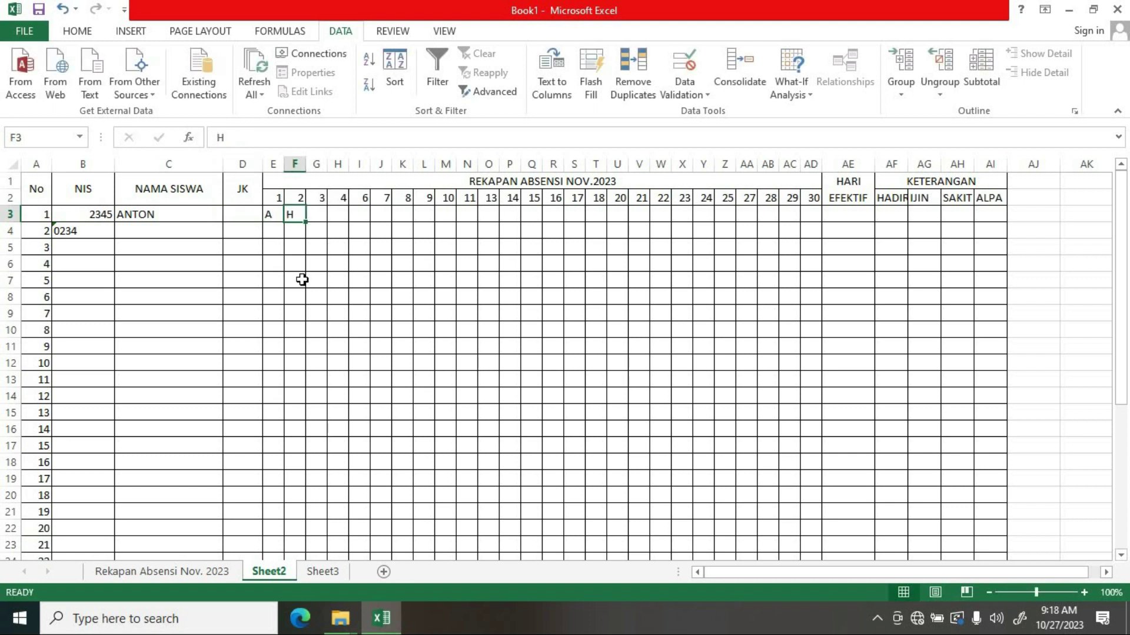
click(271, 214)
key(Delete)
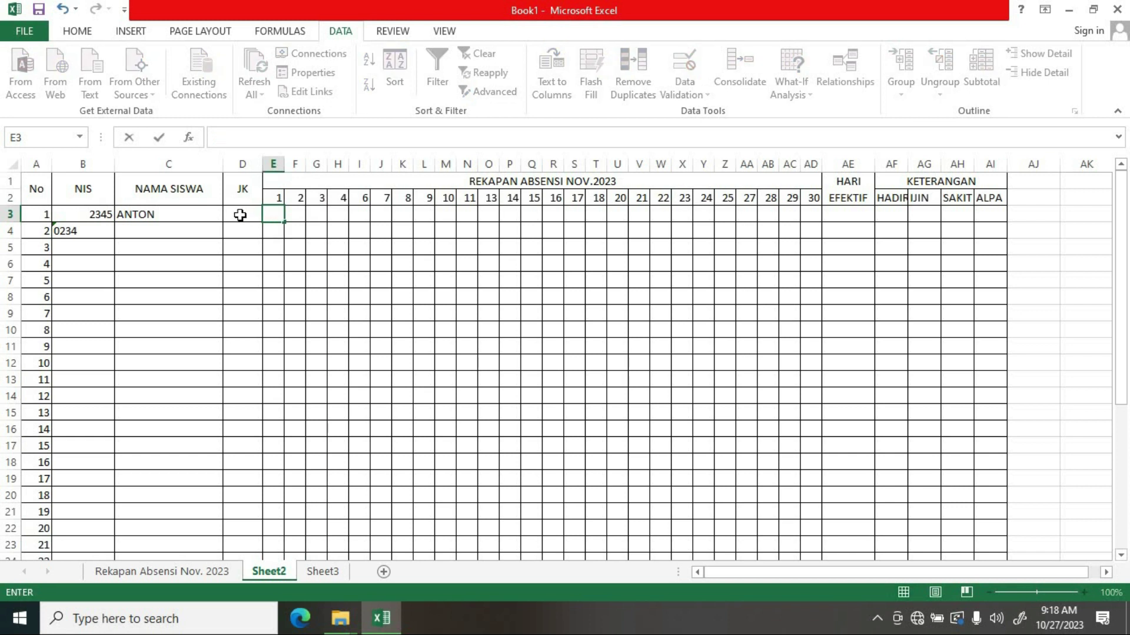
click(239, 214)
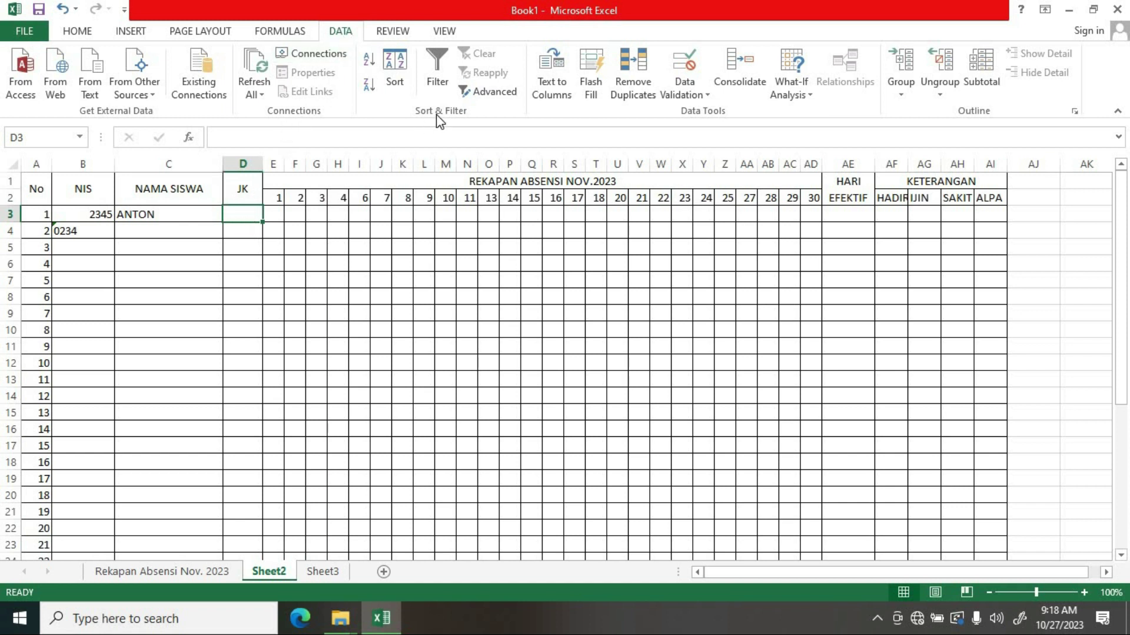
click(706, 94)
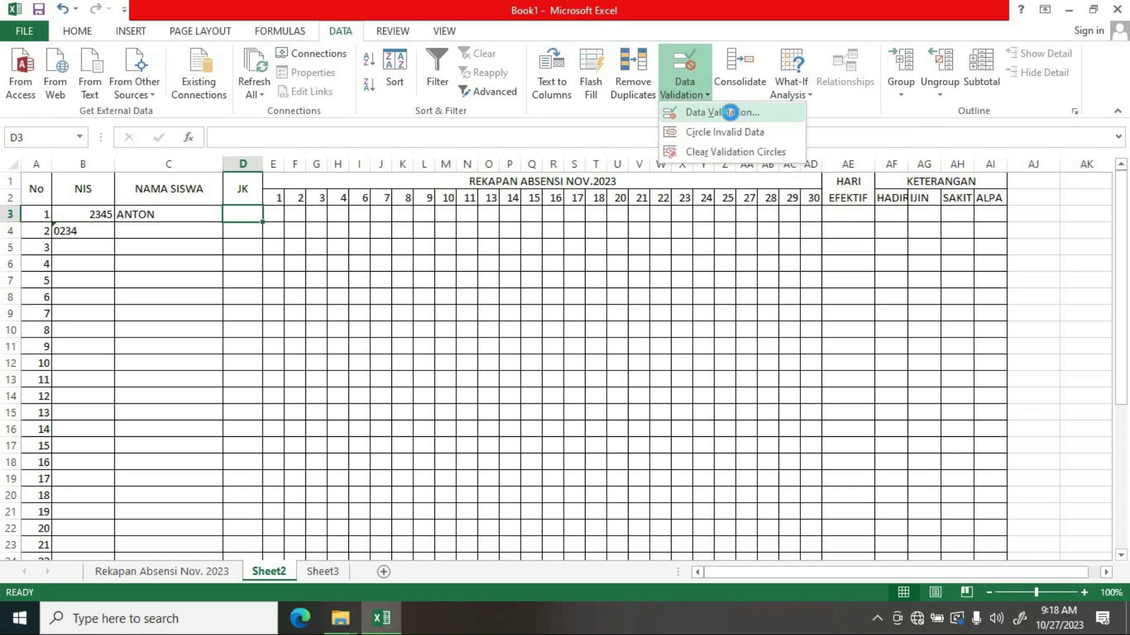
- Give D3 a List validation rule with source P;W
click(732, 112)
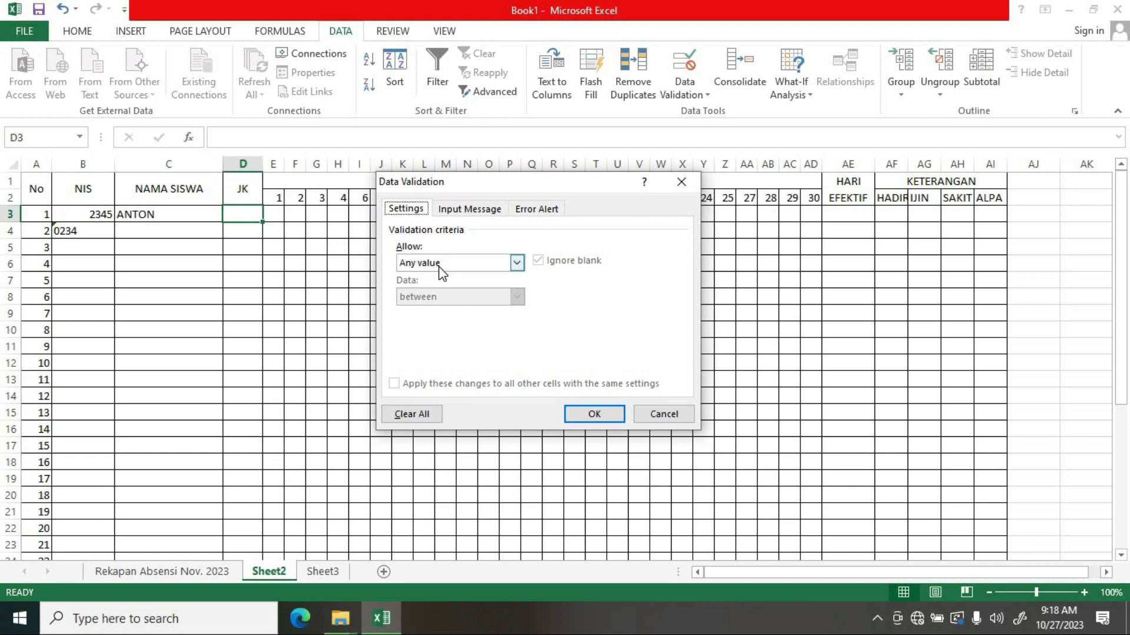
click(517, 263)
click(418, 310)
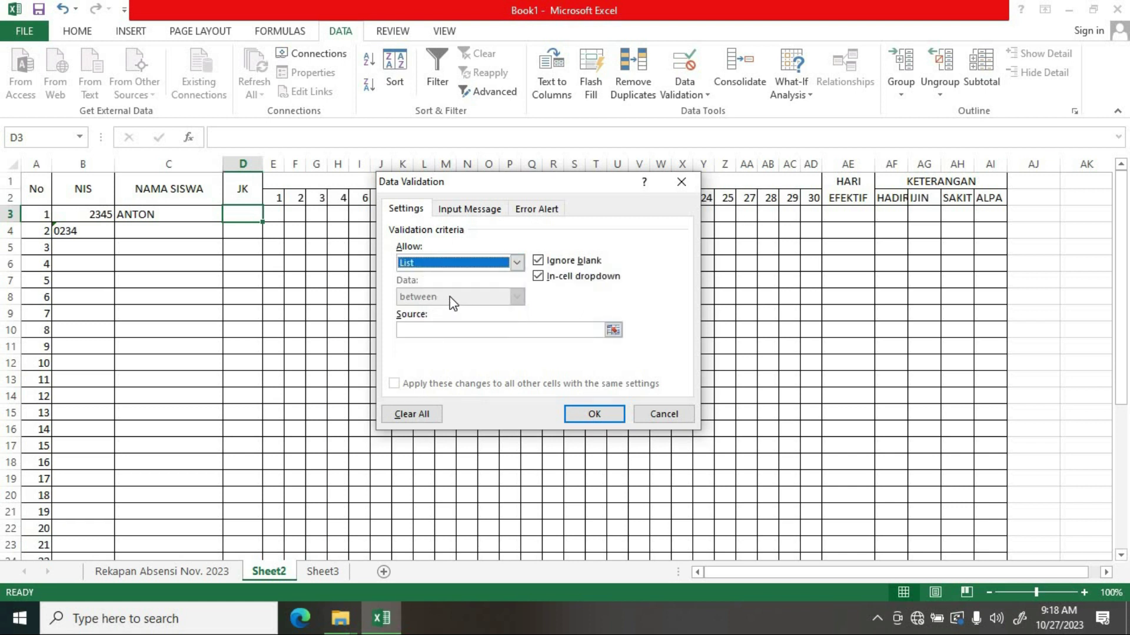
click(424, 329)
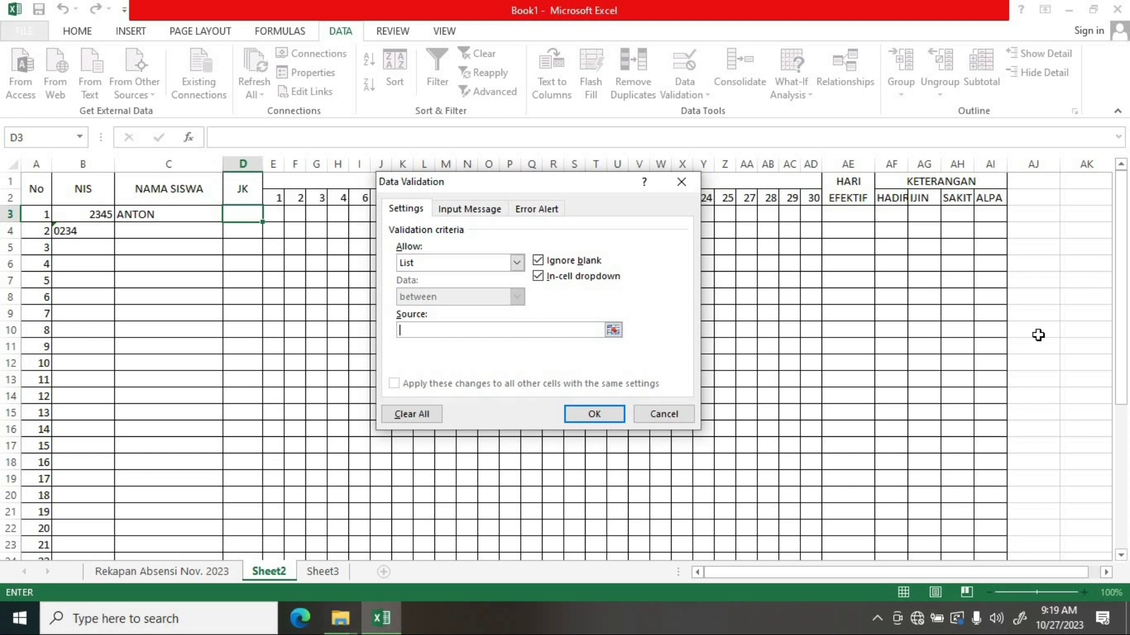
text(p)
text(W)
click(599, 415)
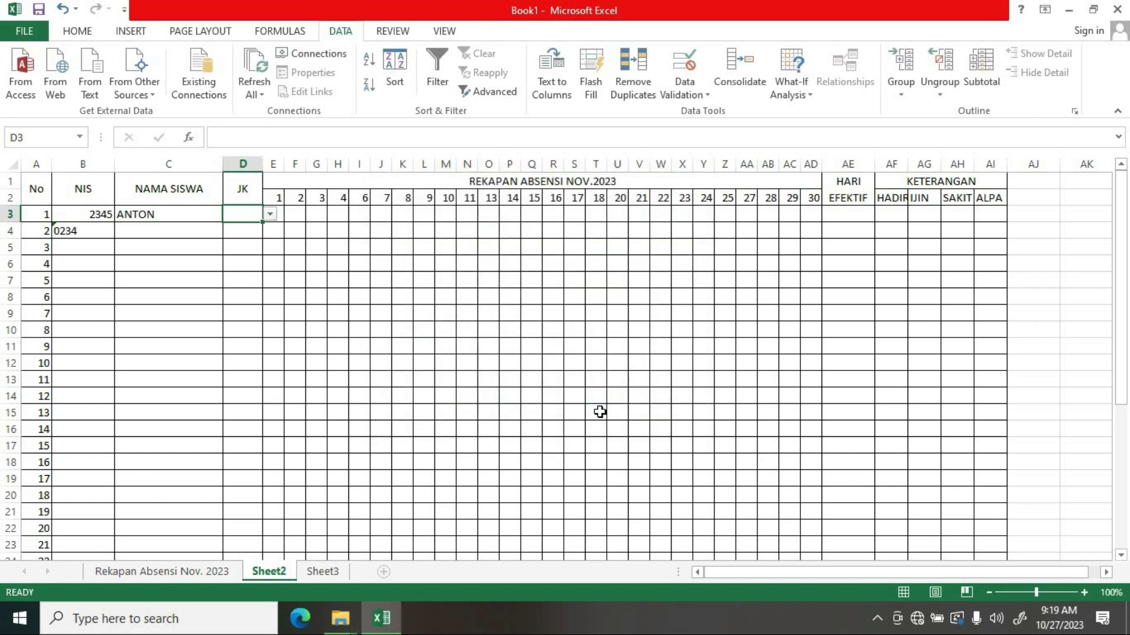
- Pick the single P;W entry from D3's dropdown list
click(373, 327)
click(229, 213)
click(308, 220)
click(252, 214)
click(271, 215)
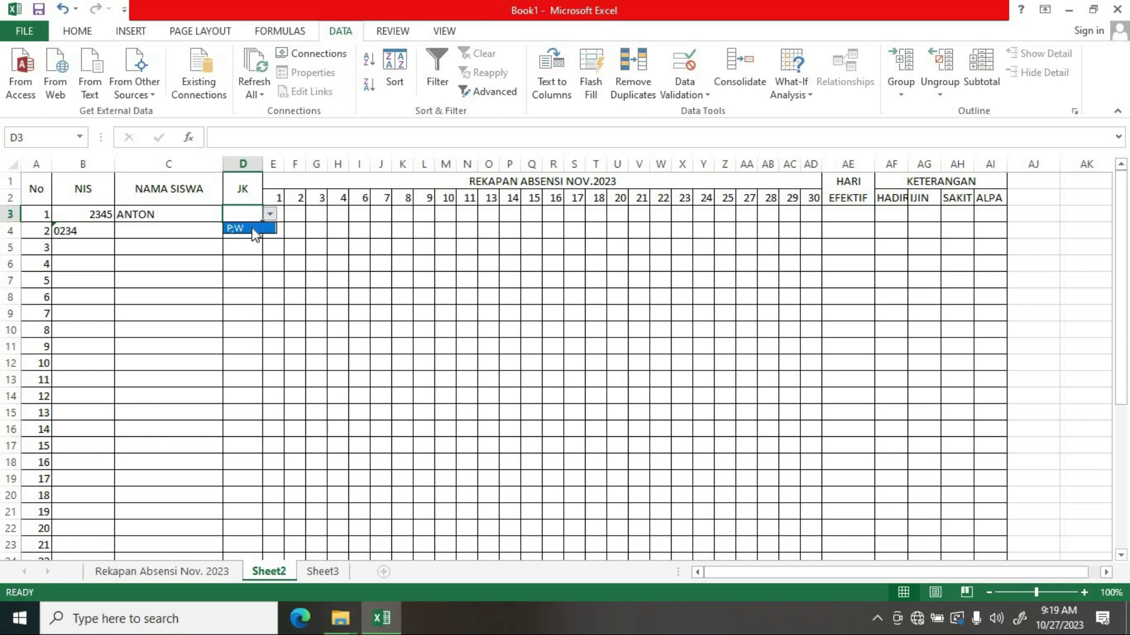
click(252, 228)
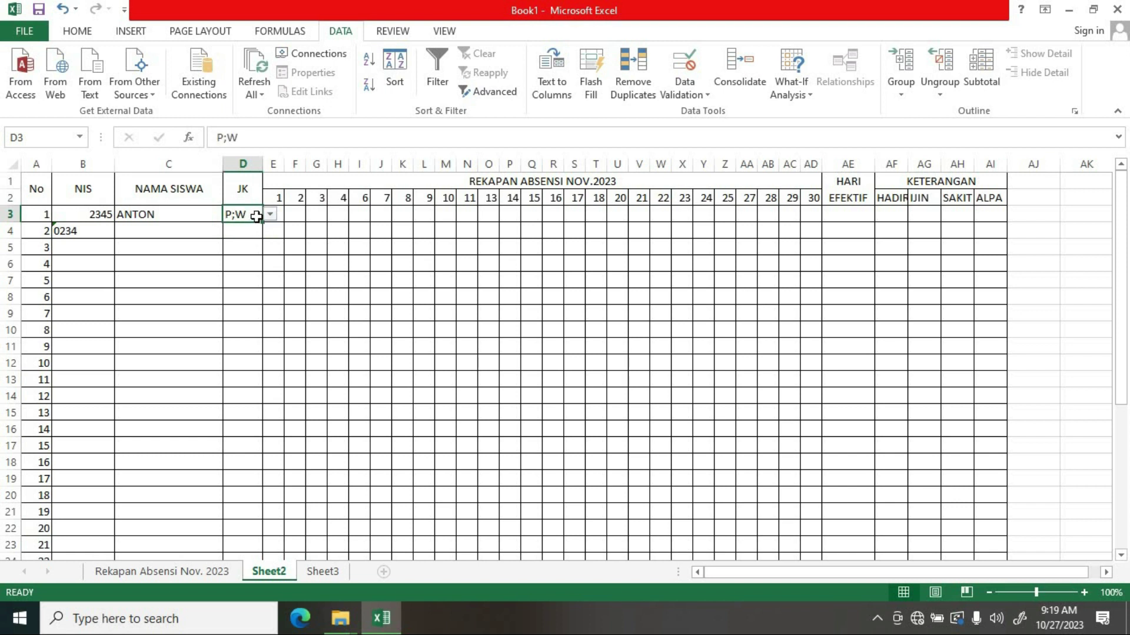
click(270, 214)
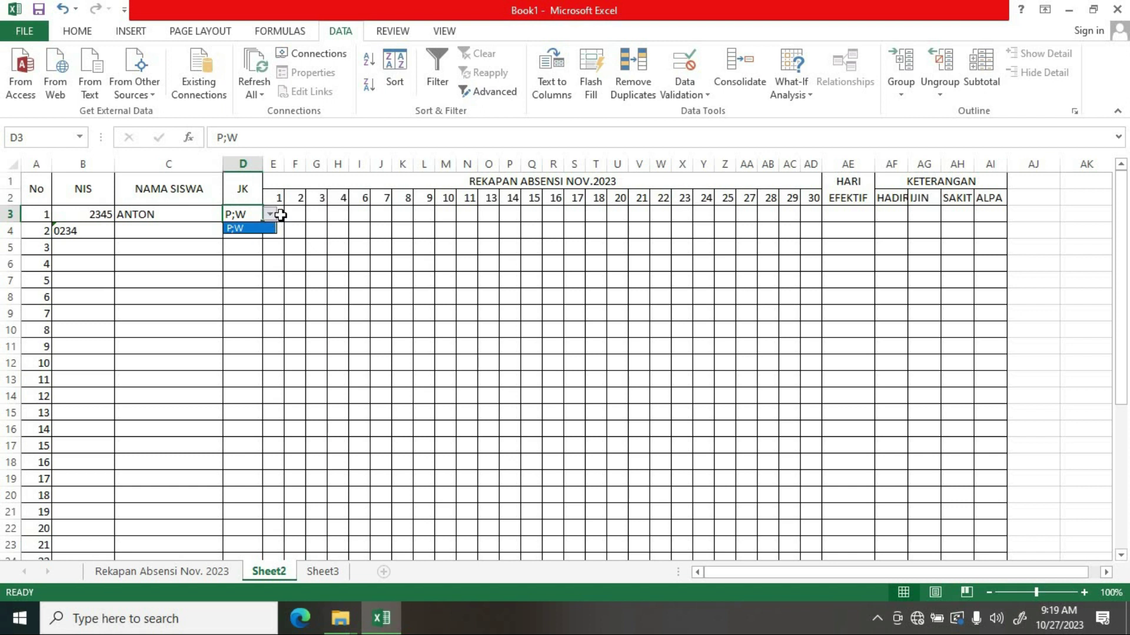
click(272, 214)
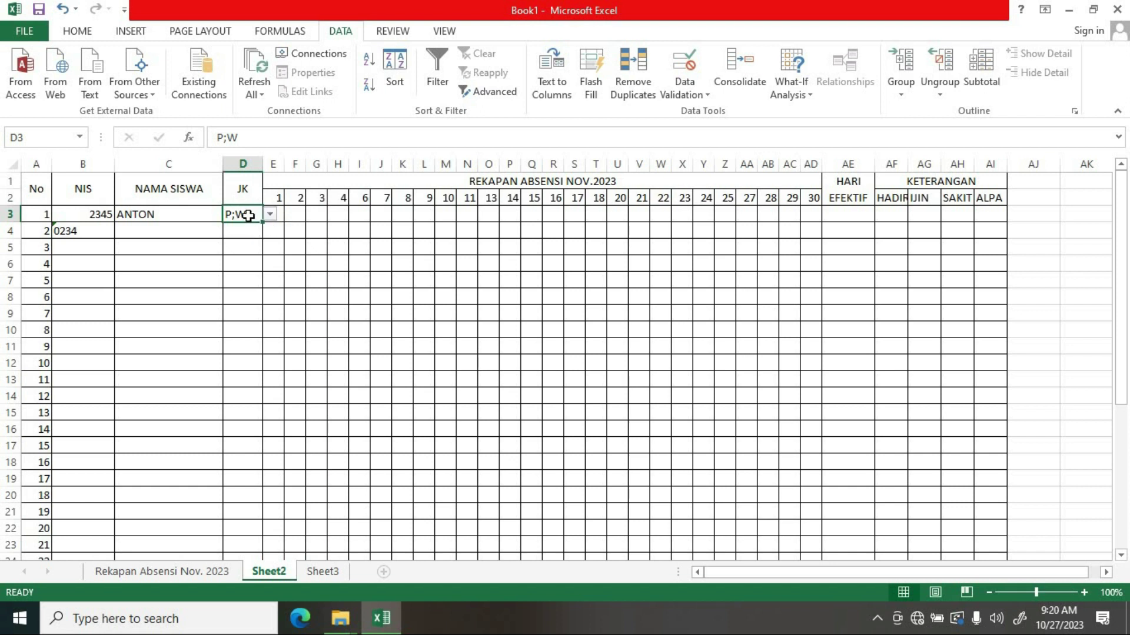
- Clear All validation on D3, removing its P;W dropdown
click(705, 93)
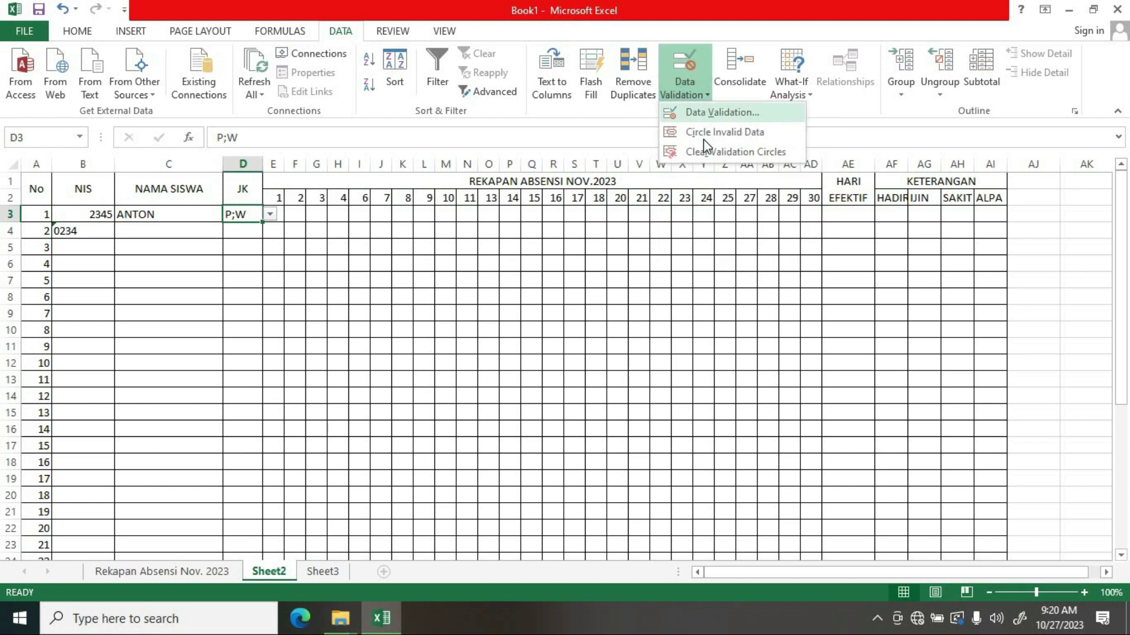
click(710, 115)
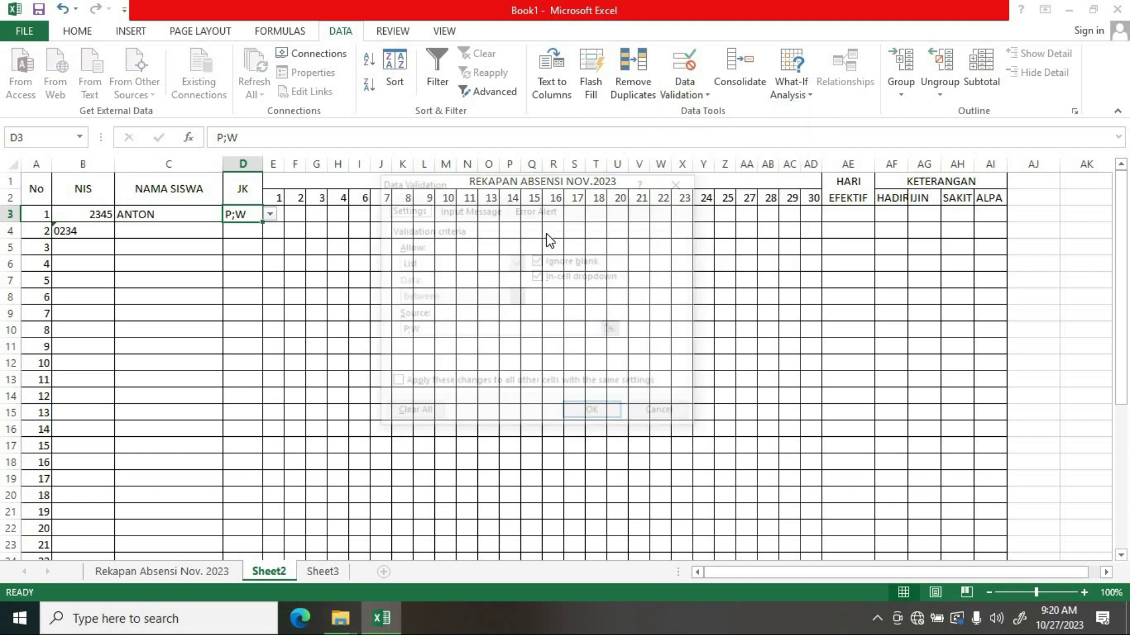
click(410, 412)
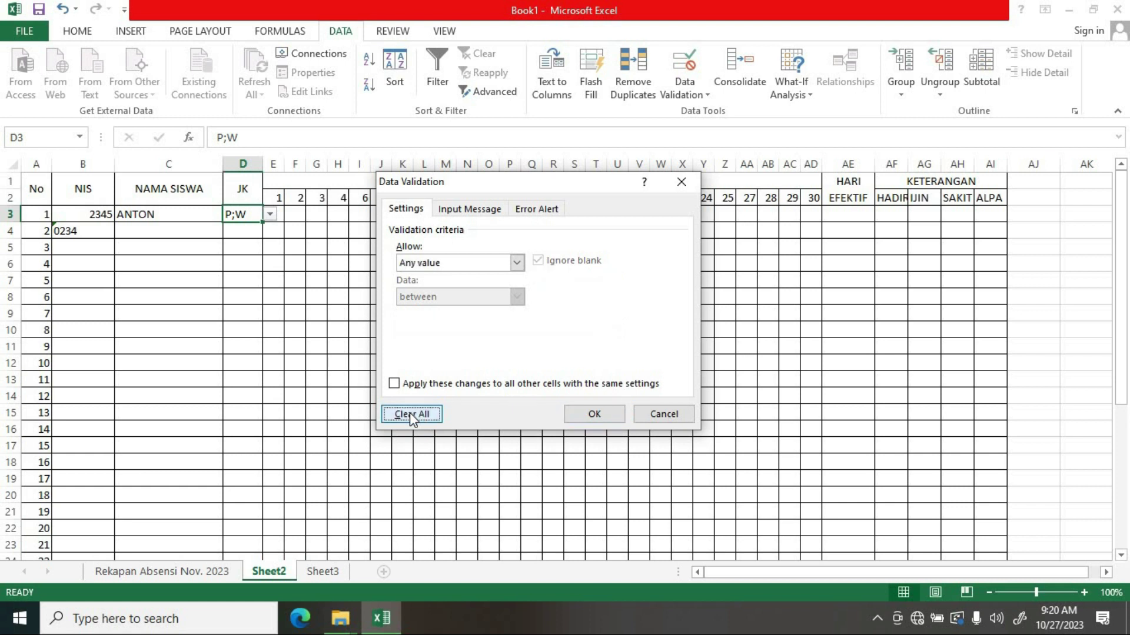
click(594, 415)
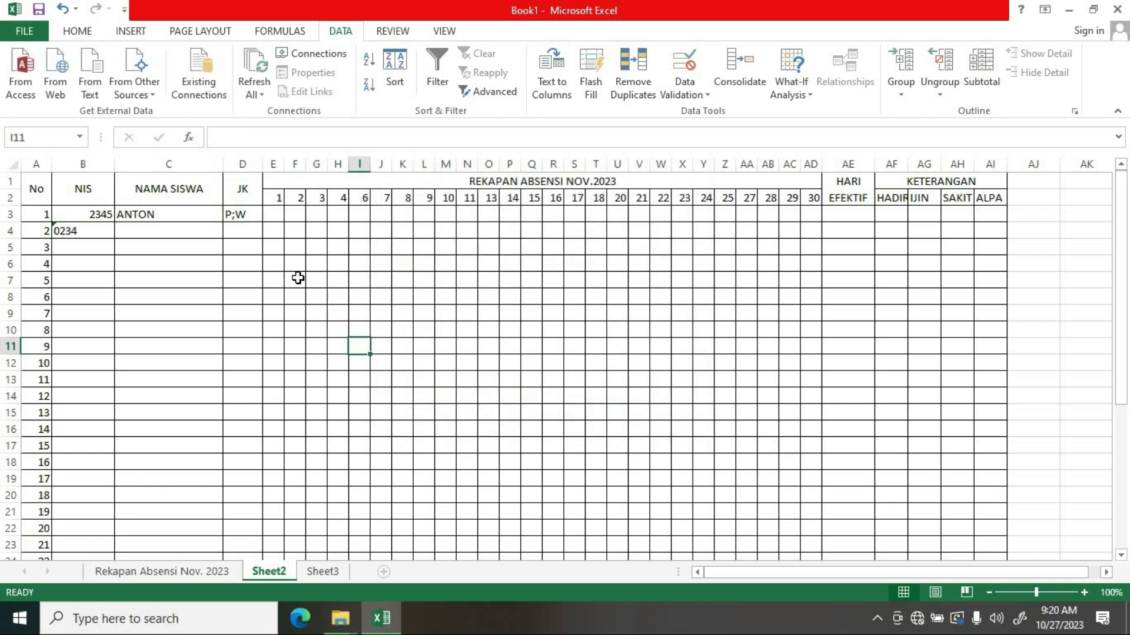
- Delete the P;W text from D3 and reselect it for new validation
double_click(249, 219)
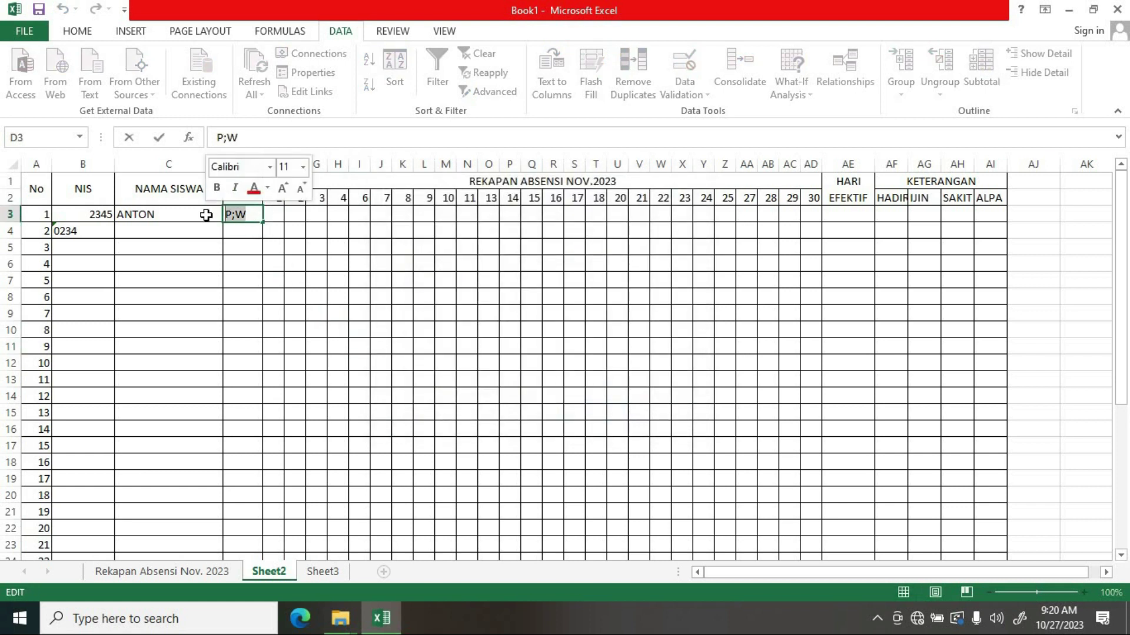
key(BackSpace)
click(363, 333)
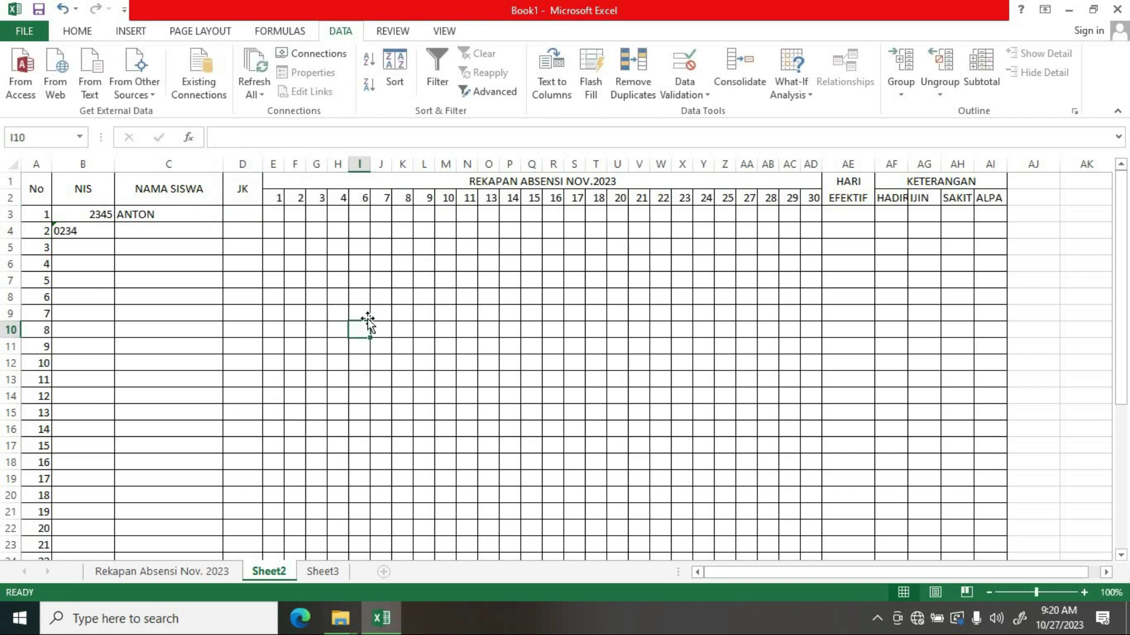
click(246, 214)
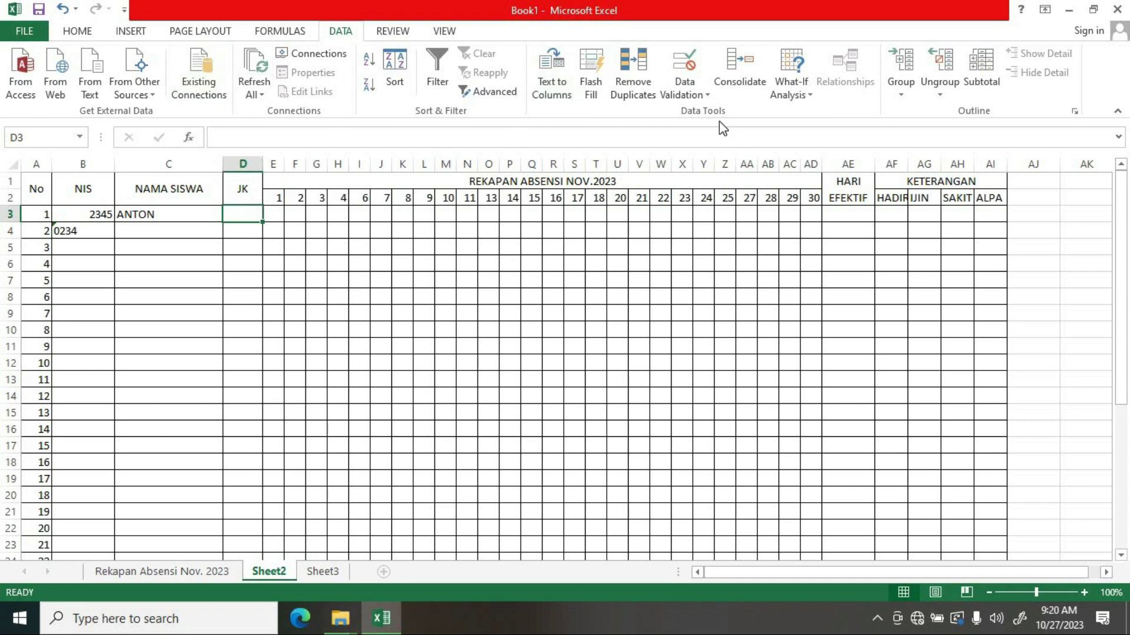
click(707, 93)
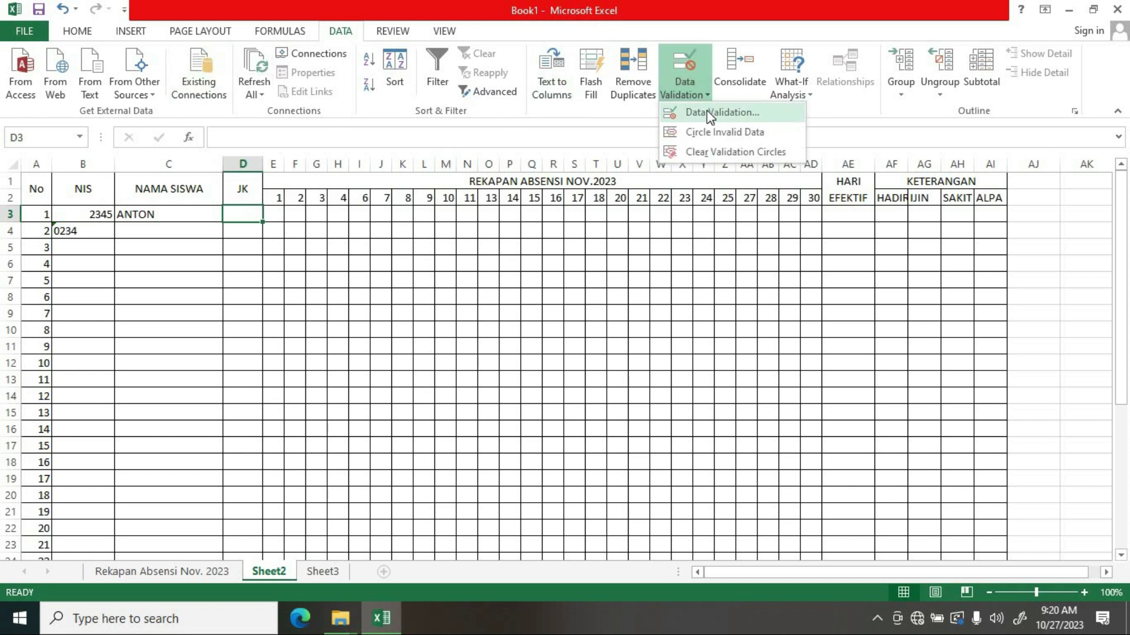
- Set D3's List validation source to P,W so P and W appear separately
click(707, 110)
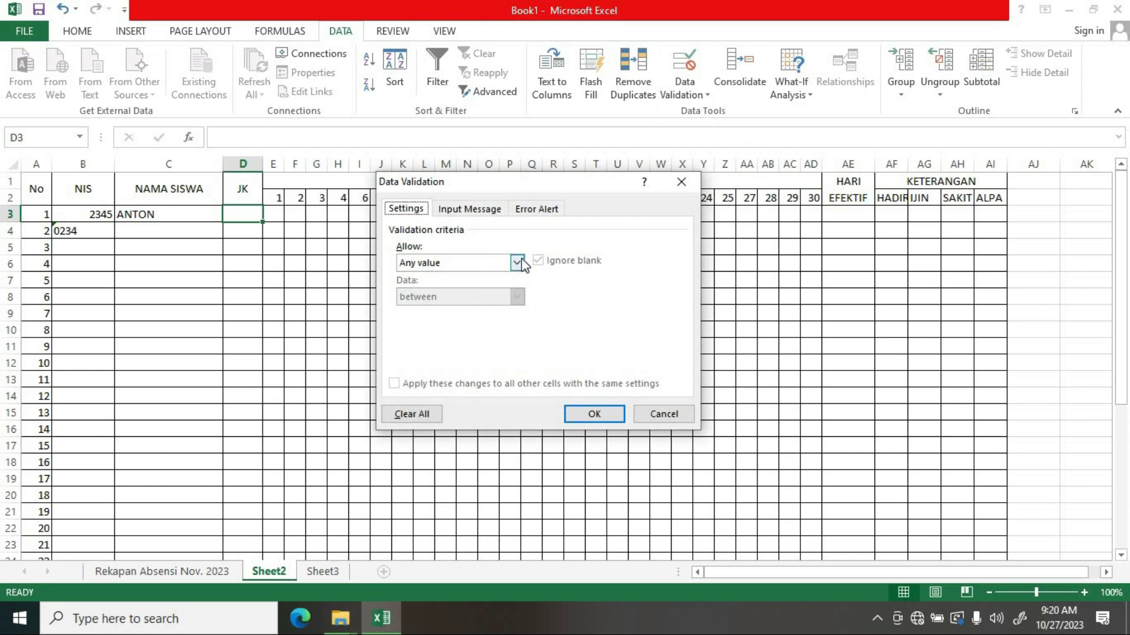
click(517, 262)
click(438, 311)
click(438, 329)
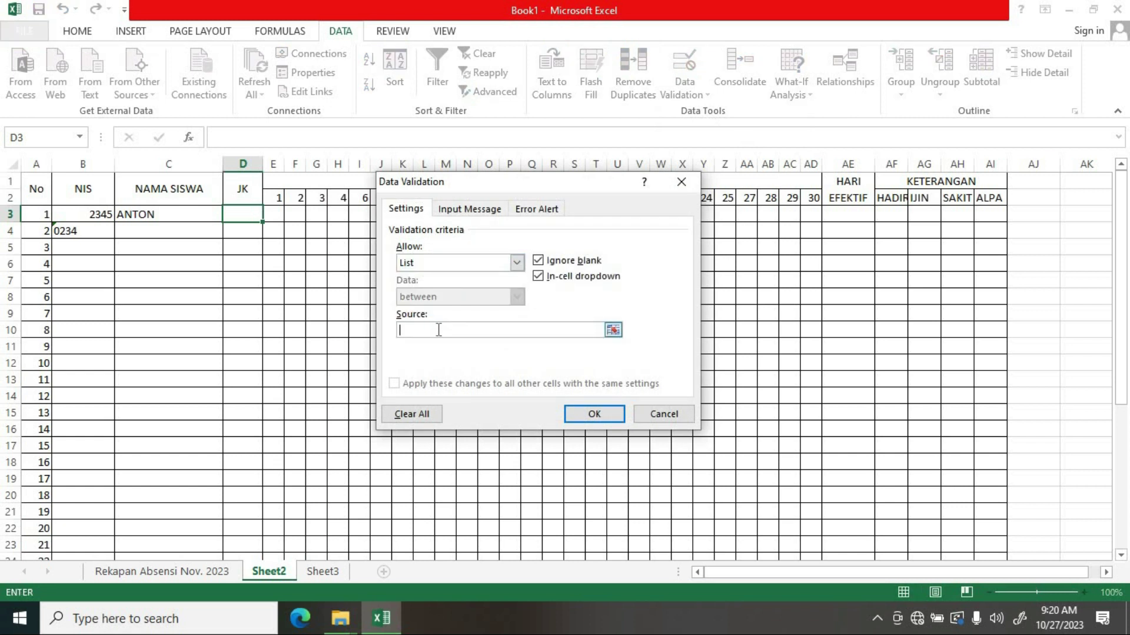
text(P,)
text(W)
click(594, 415)
click(271, 214)
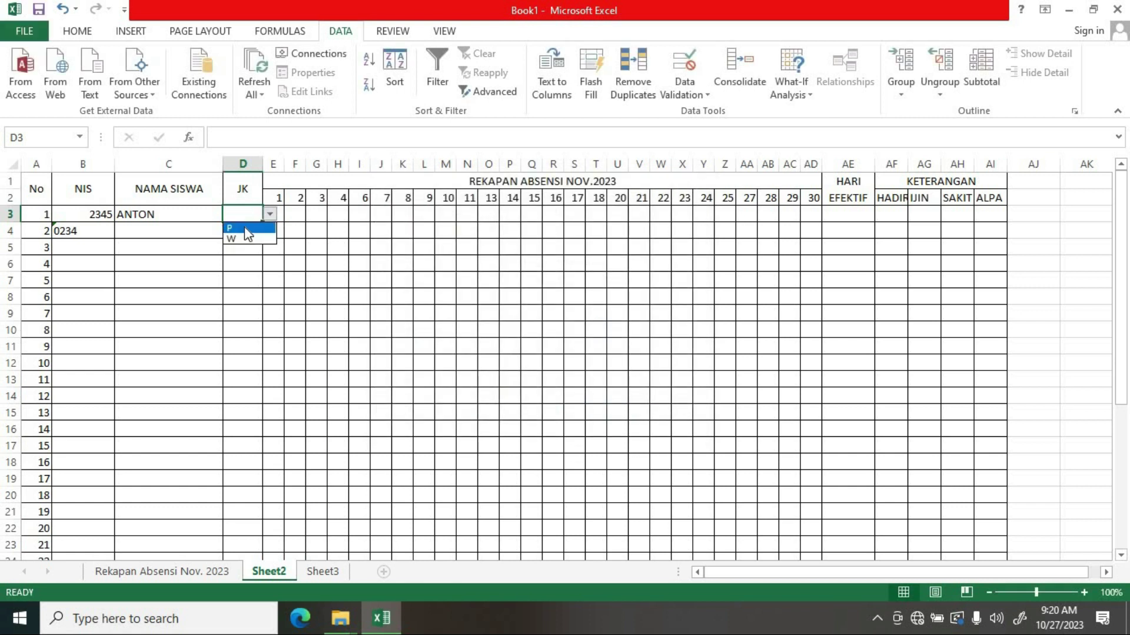
- Check D3's P and W dropdown choices without picking one
key(Escape)
click(273, 224)
click(247, 218)
click(270, 214)
key(Escape)
- Clear All validation on D3 so it accepts any value again
click(689, 101)
click(704, 109)
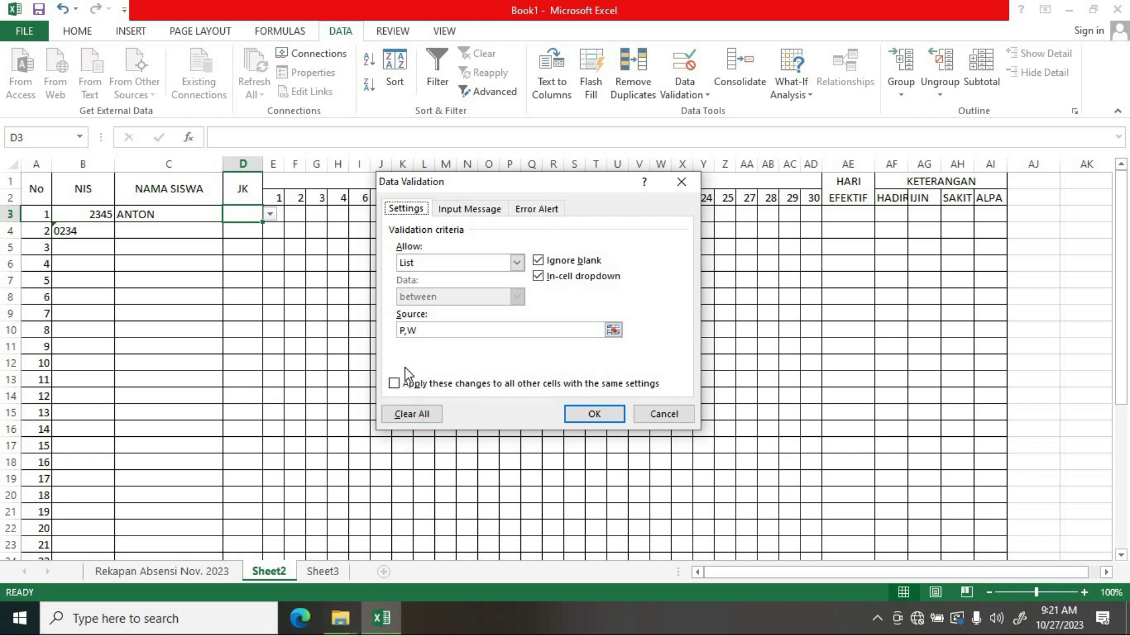
click(407, 330)
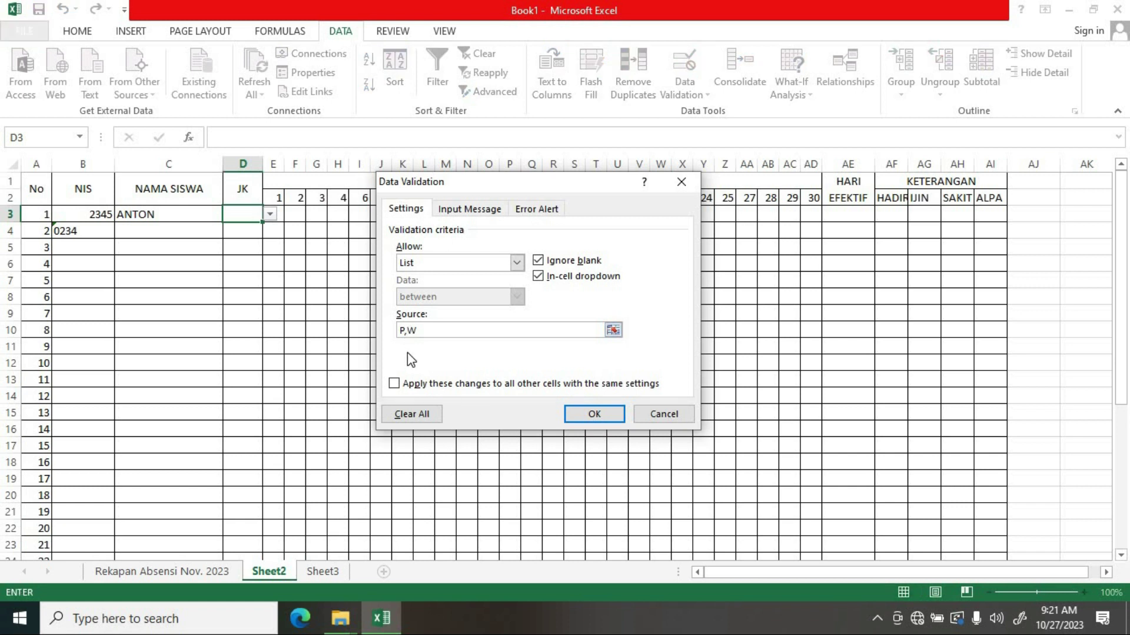
drag(461, 328, 361, 316)
click(434, 330)
click(409, 330)
click(410, 411)
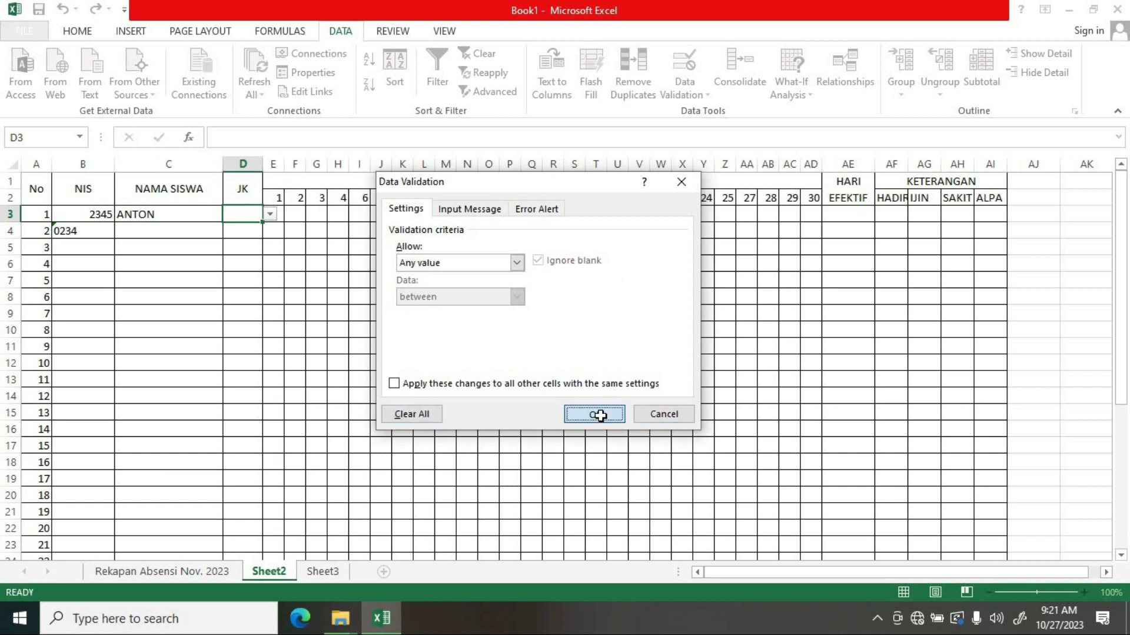
click(594, 414)
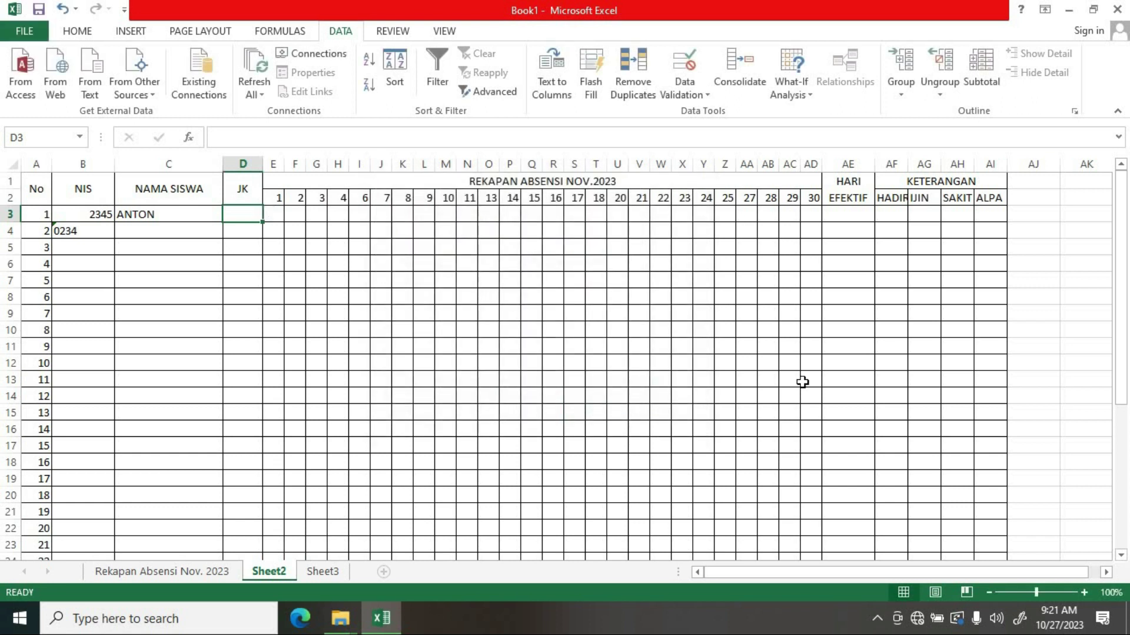
- Enter the gender codes P in AK3 and W in AK4
click(1086, 220)
text(P)
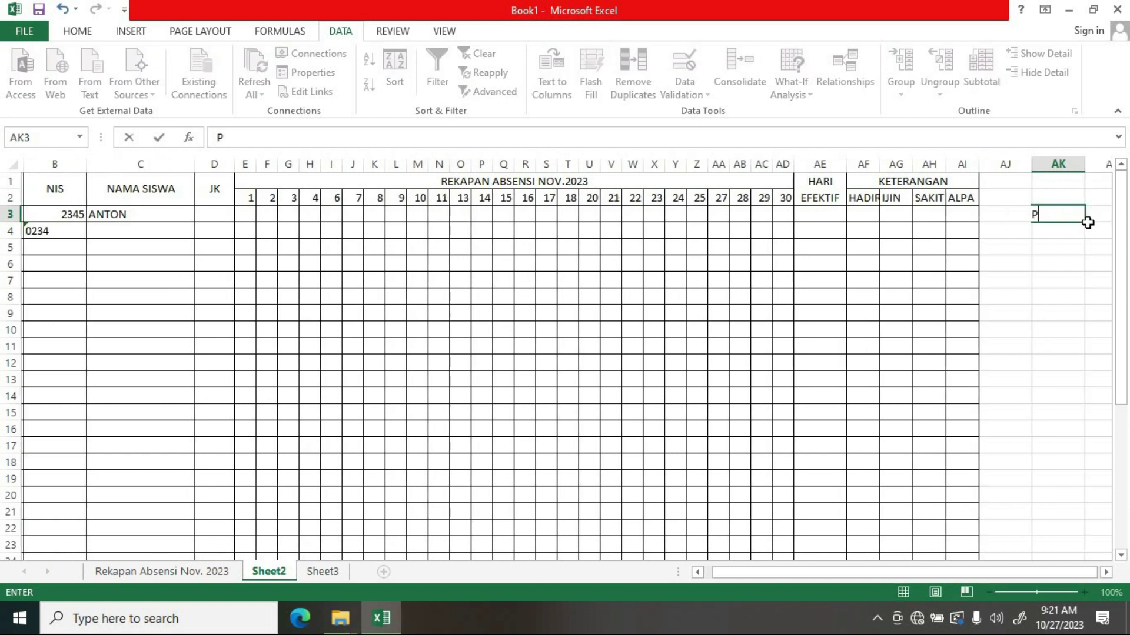
click(1068, 232)
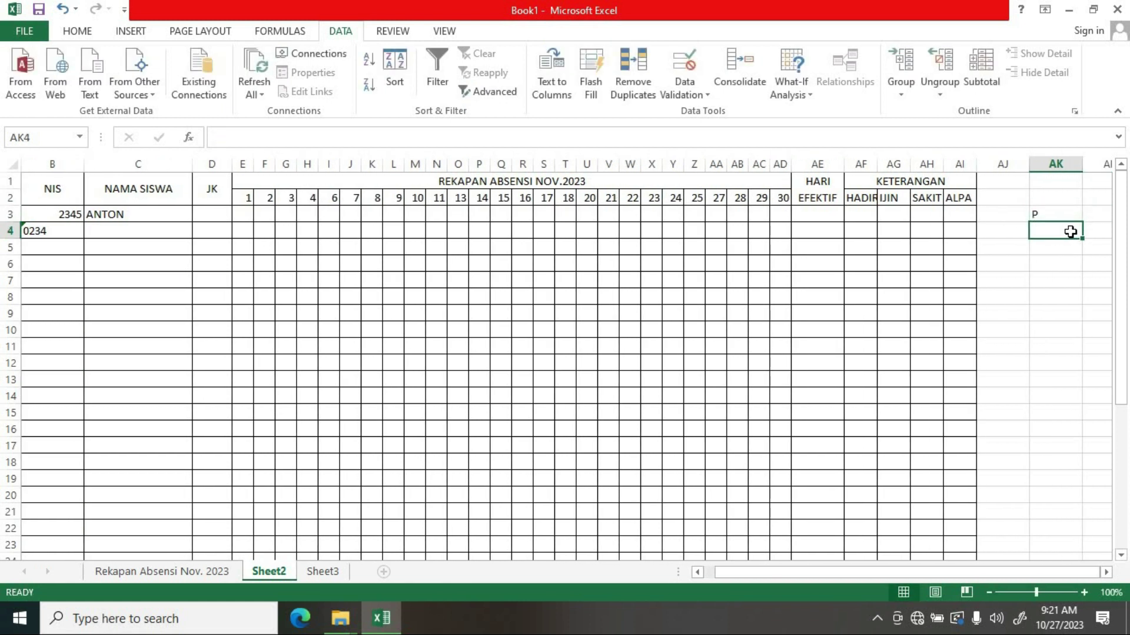
text(W)
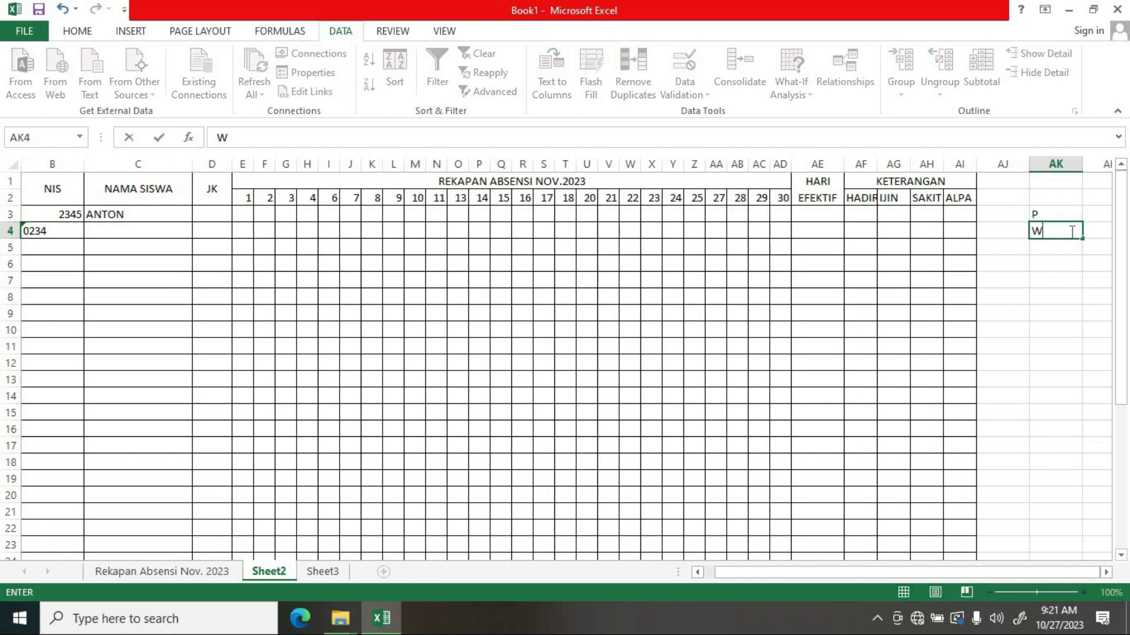
click(1086, 293)
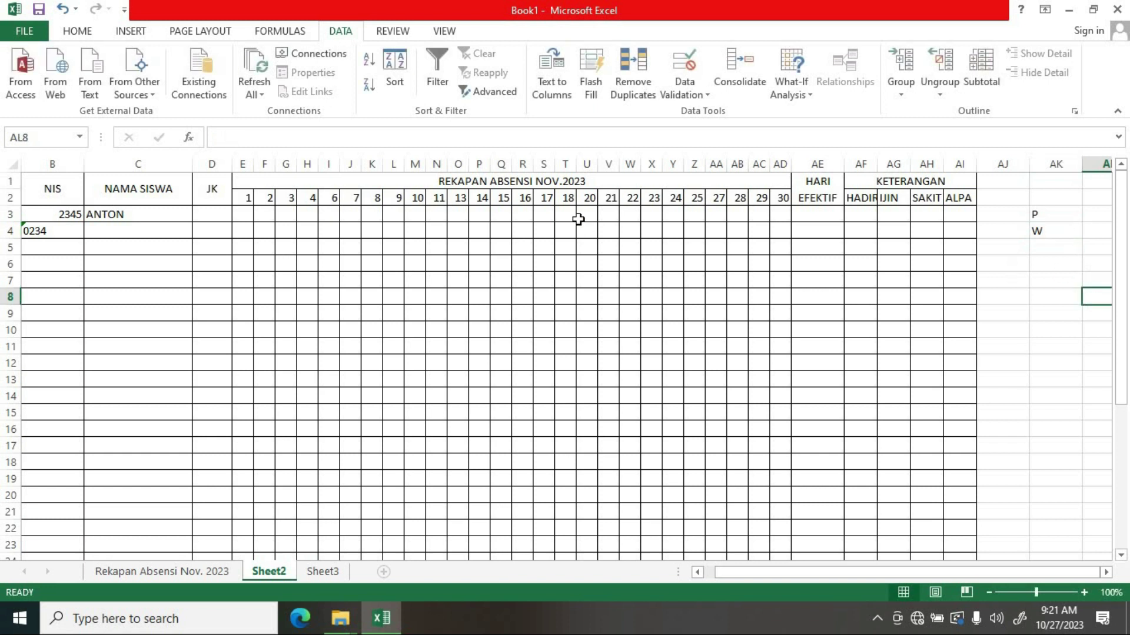
- Give D3 a List validation sourced from =$AK$3:$AK$4
click(215, 215)
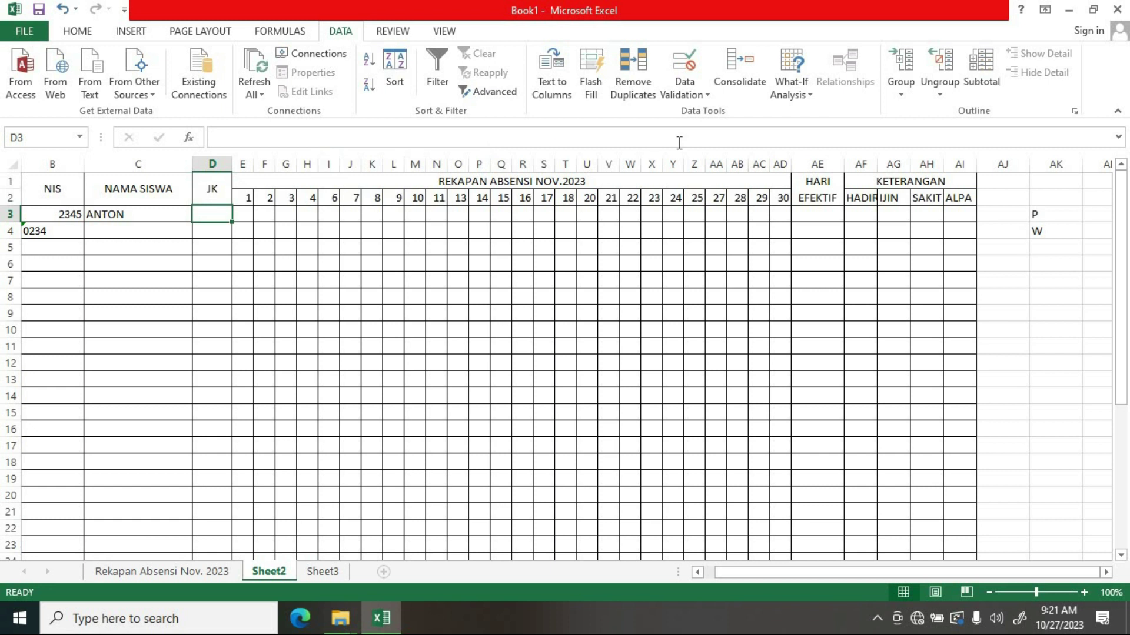
click(706, 94)
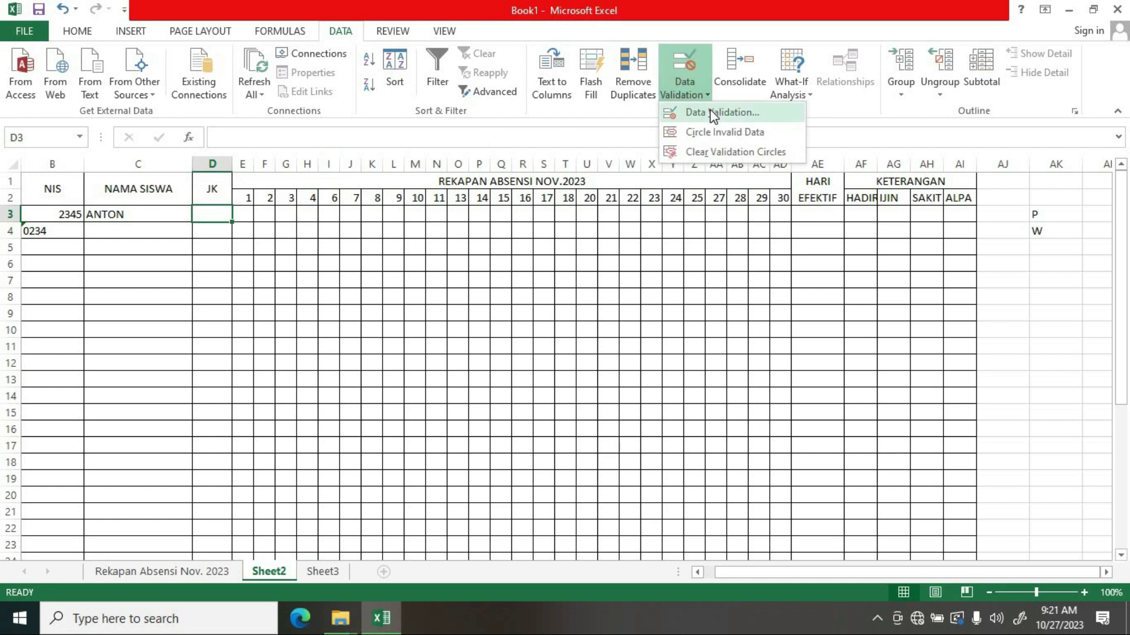
click(718, 112)
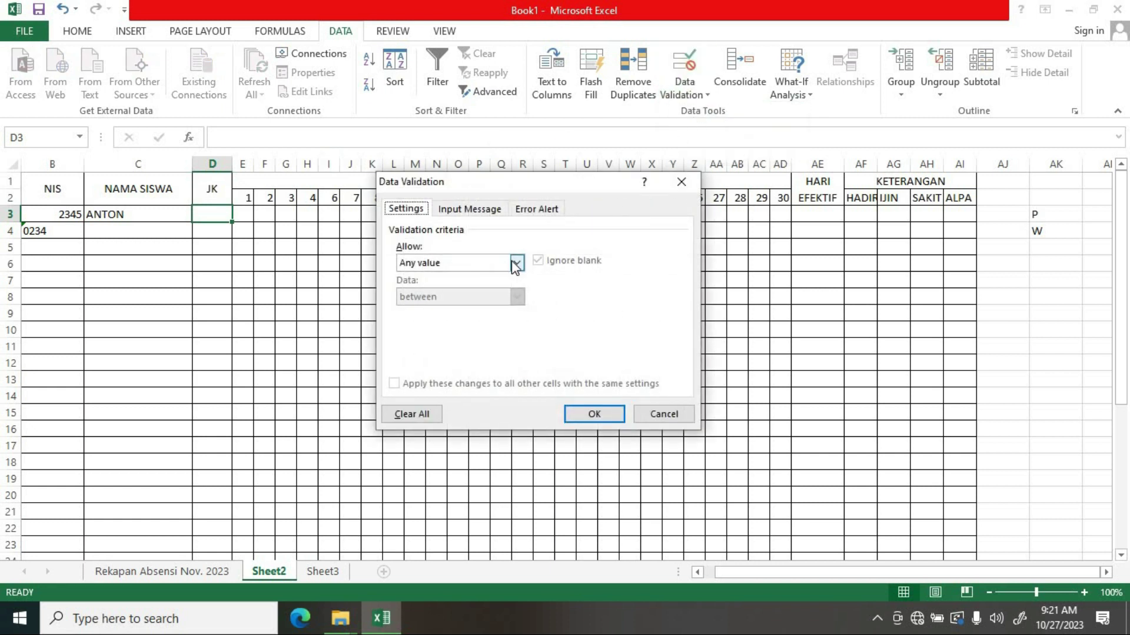
click(516, 263)
click(436, 304)
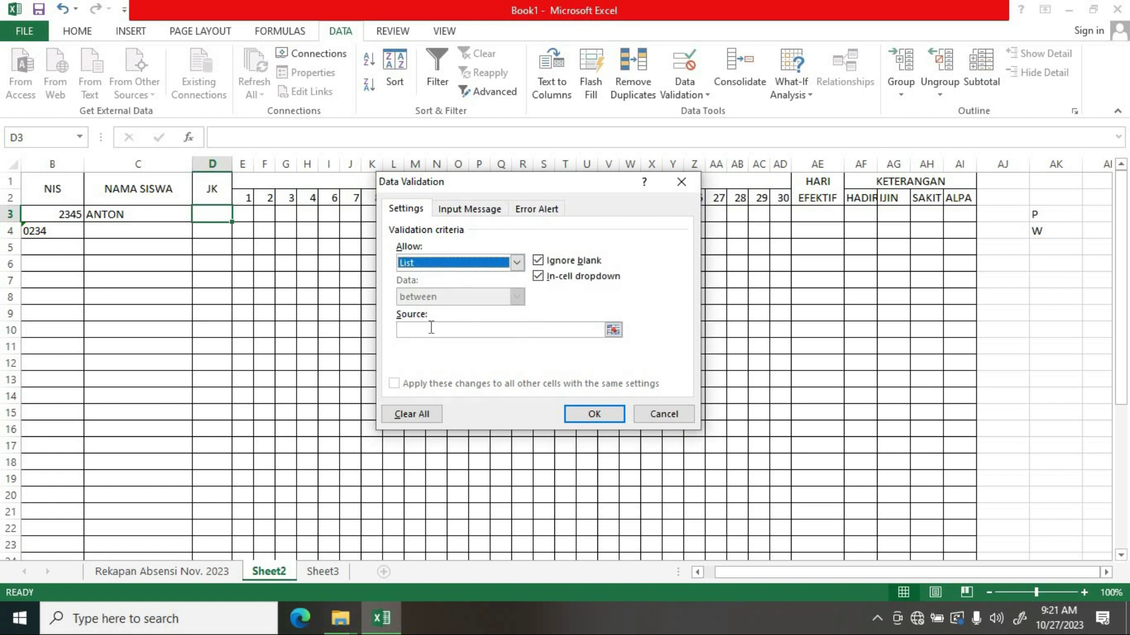
click(434, 329)
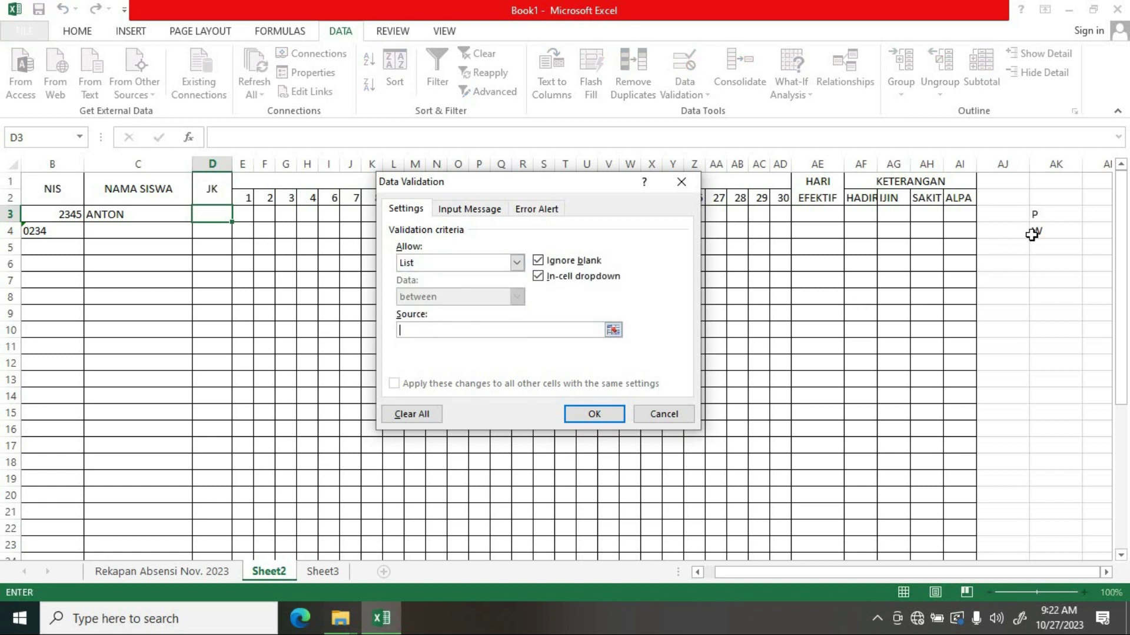
click(612, 330)
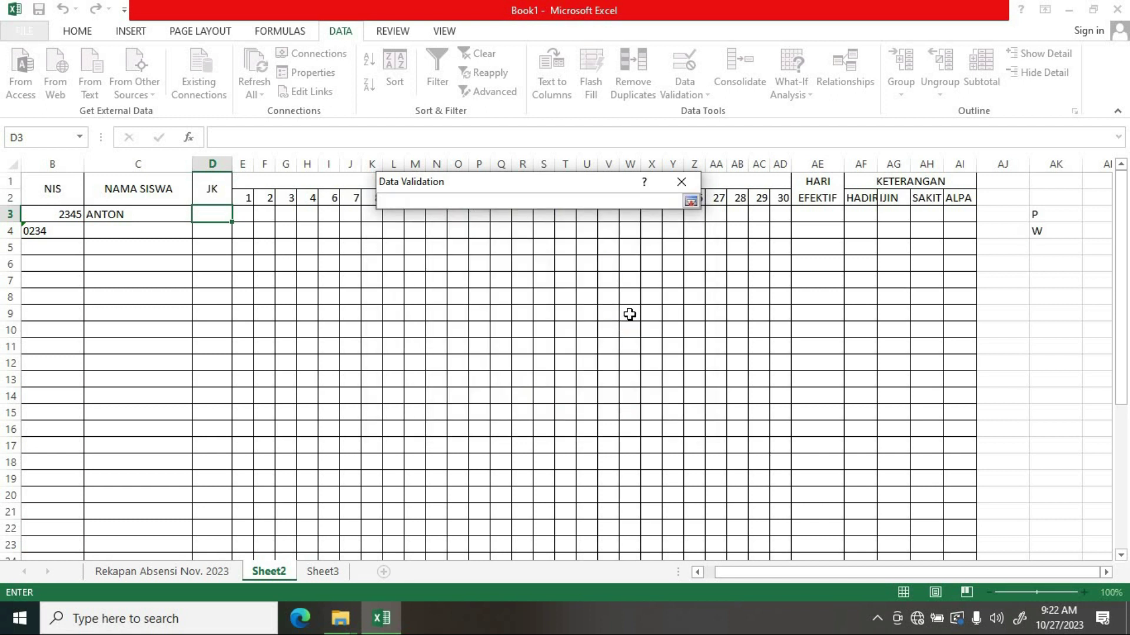
click(683, 183)
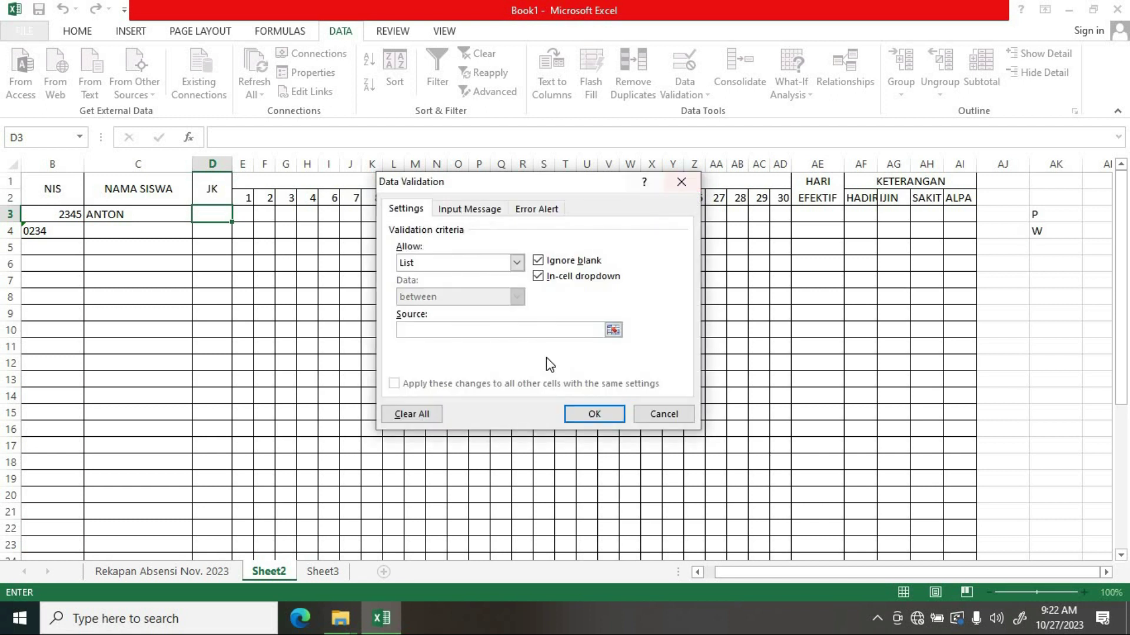
click(426, 329)
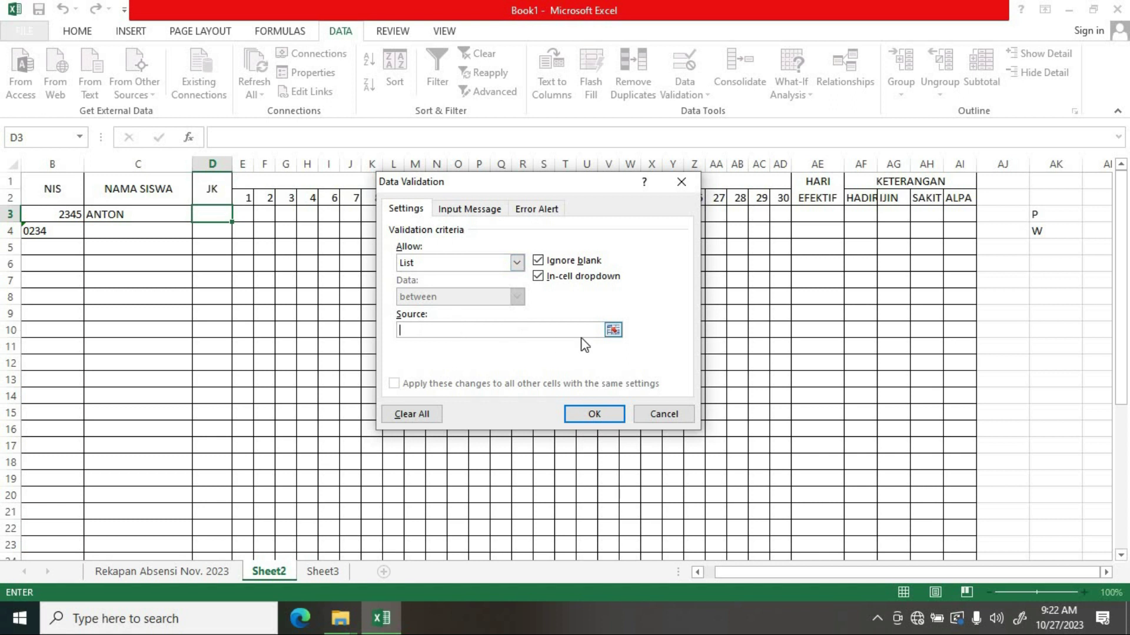
click(613, 330)
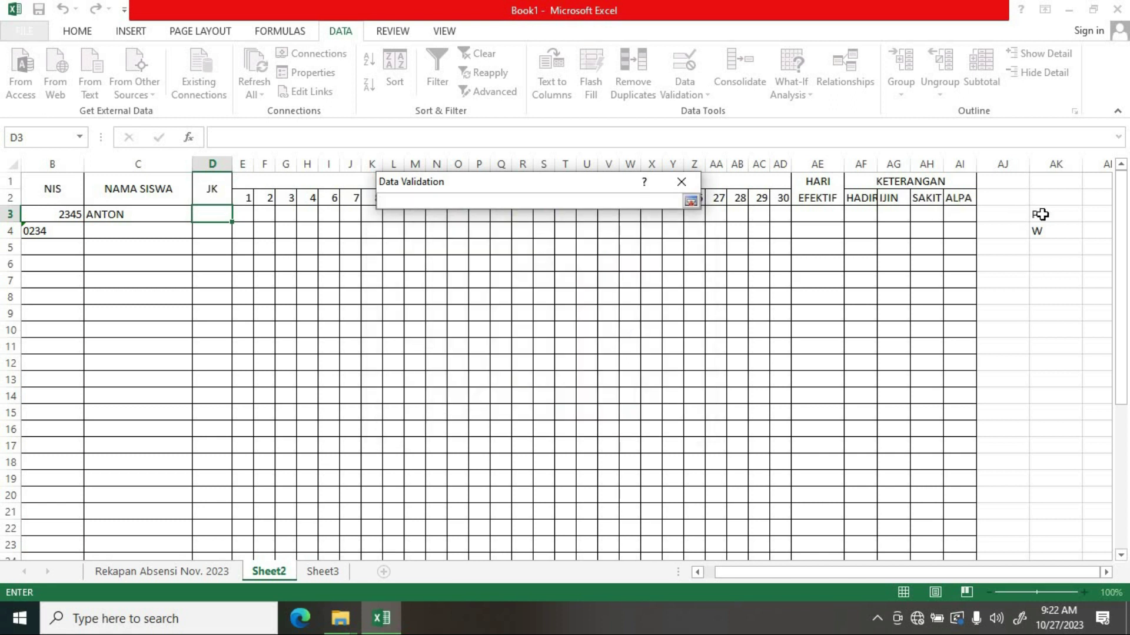
drag(1053, 214, 1046, 231)
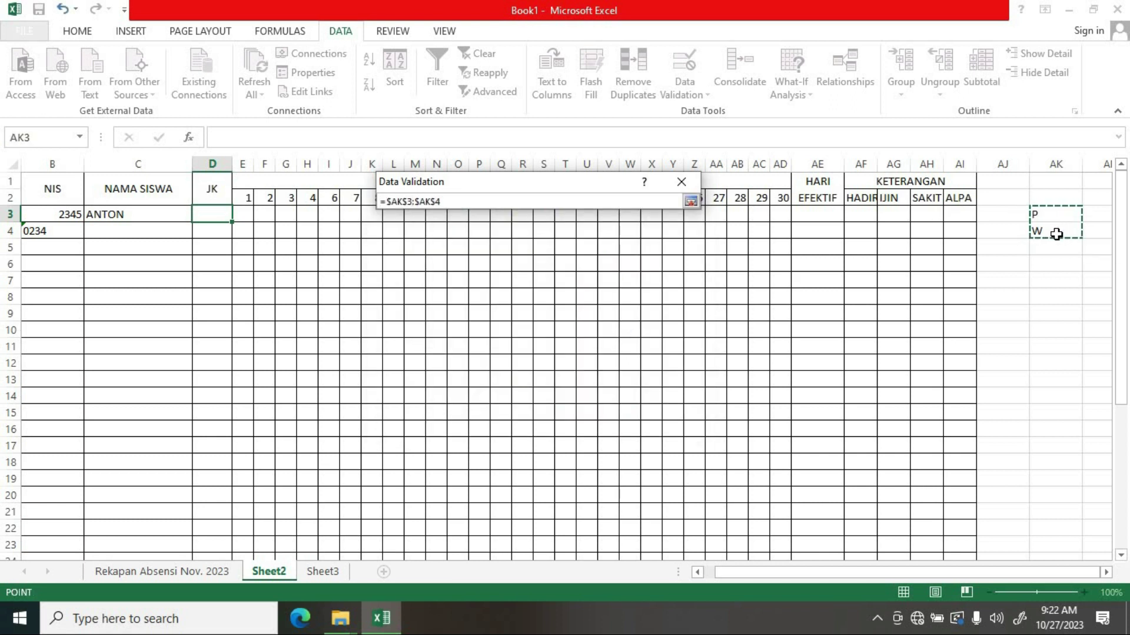
click(690, 201)
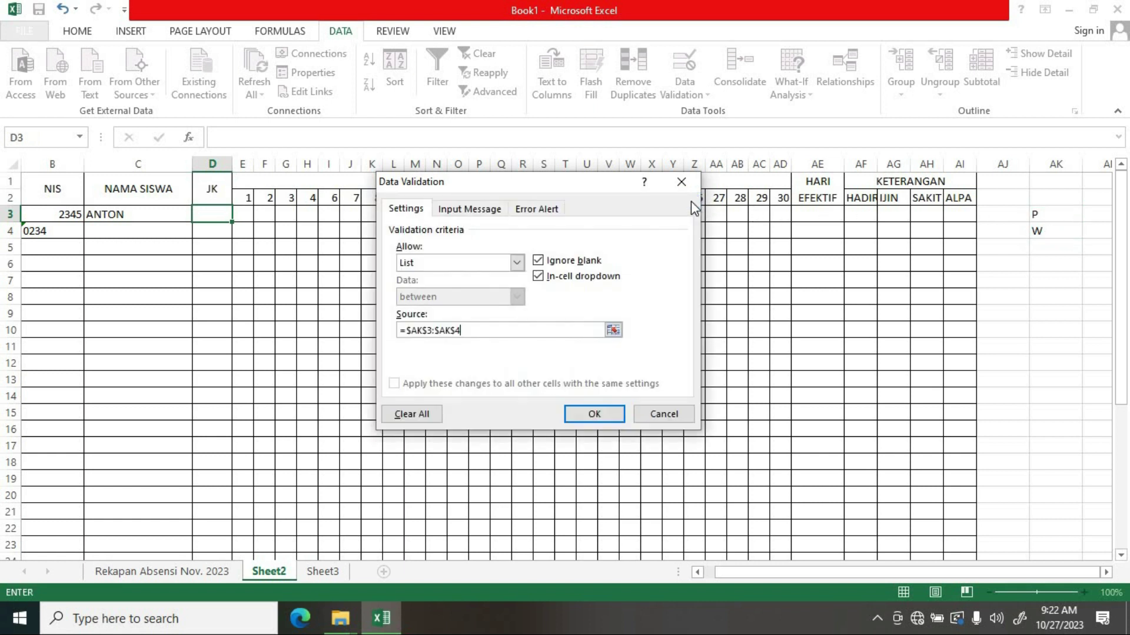
click(596, 415)
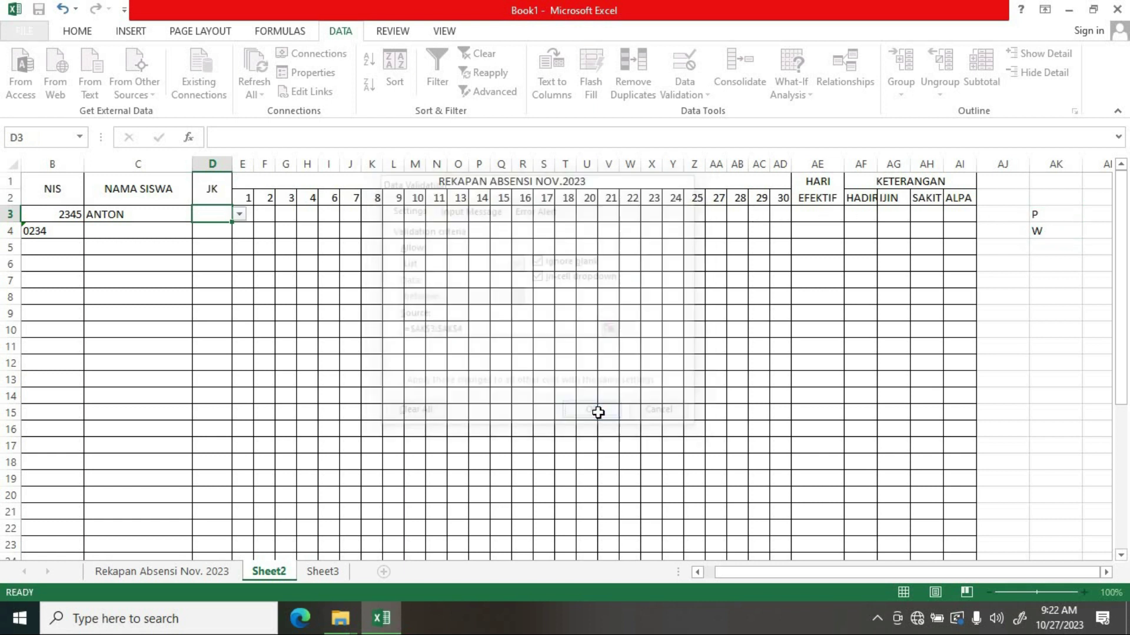
click(242, 215)
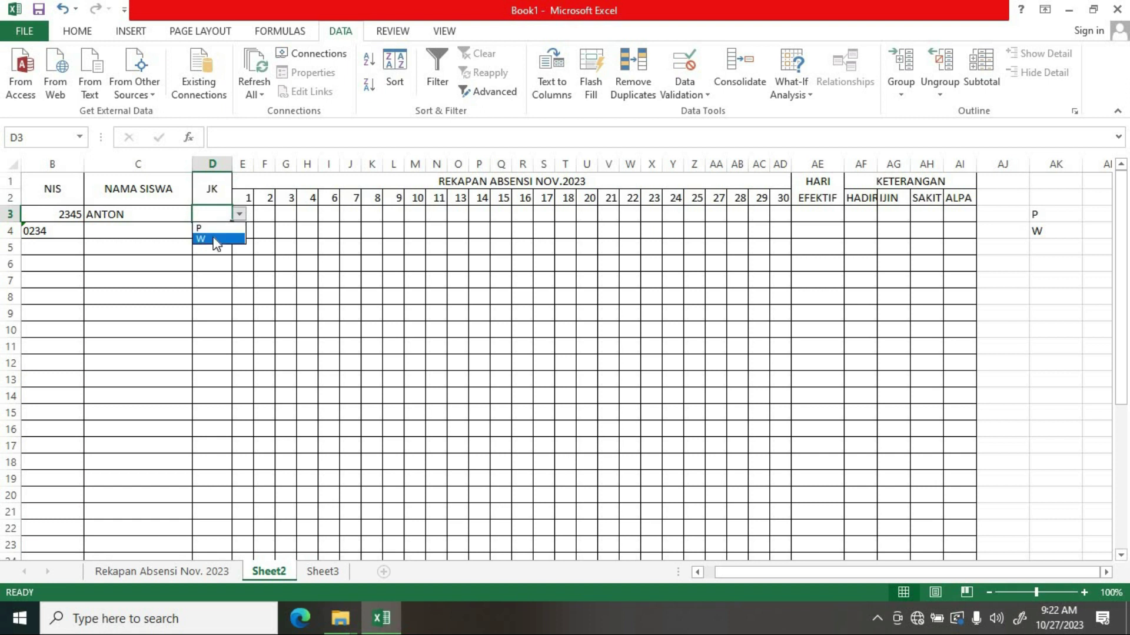
- Fill D3's P/W dropdown down column D through row 37
click(312, 248)
drag(1066, 215, 1069, 239)
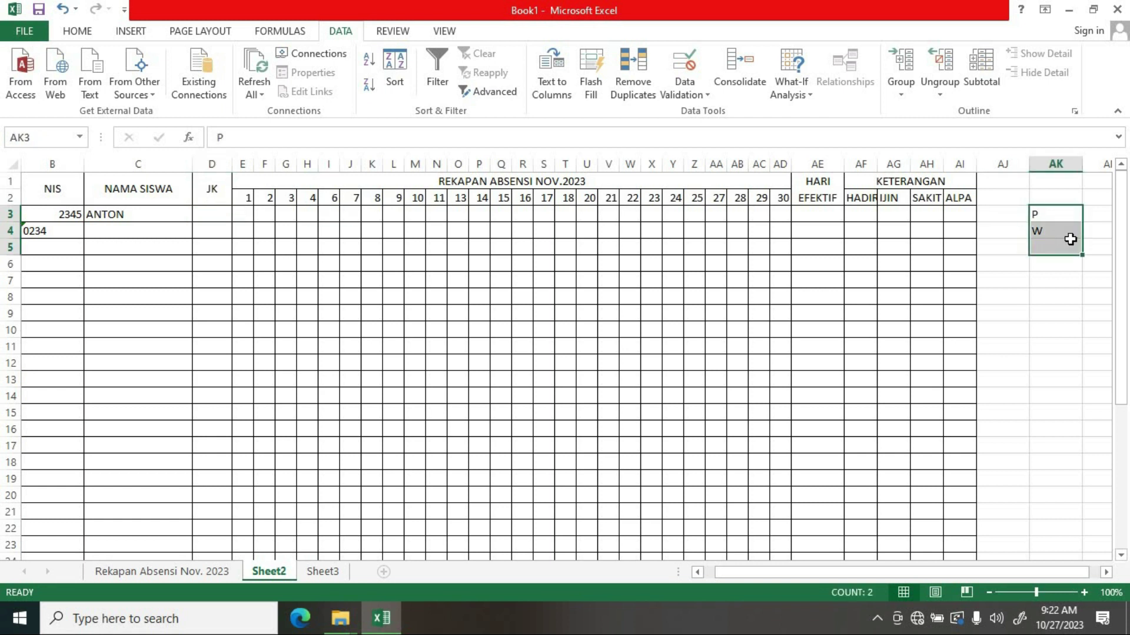
click(200, 213)
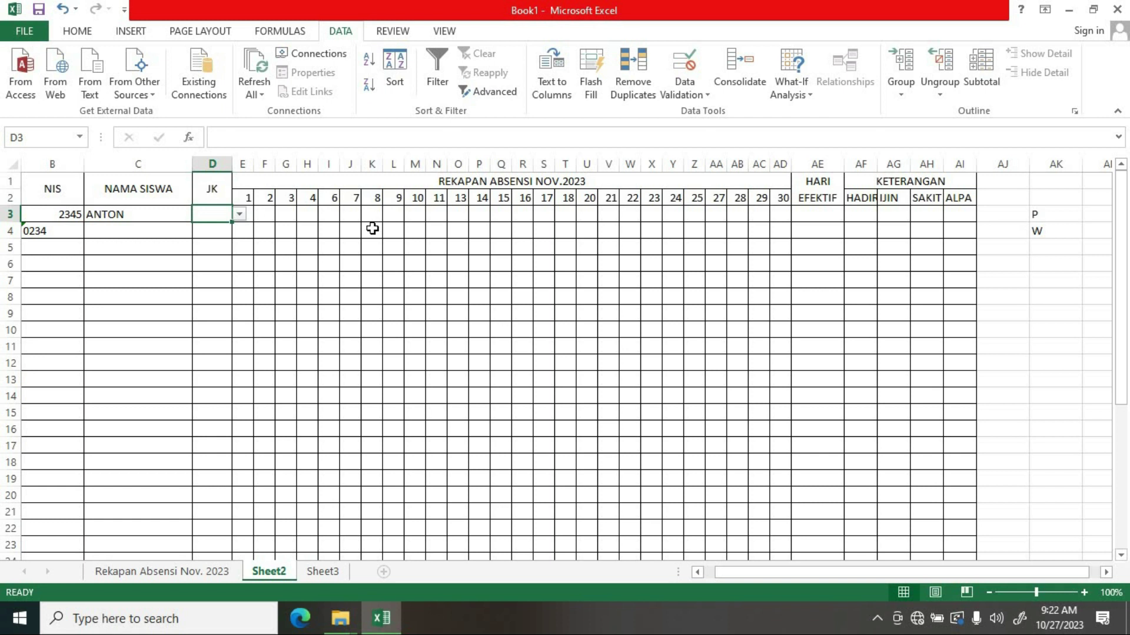
click(332, 250)
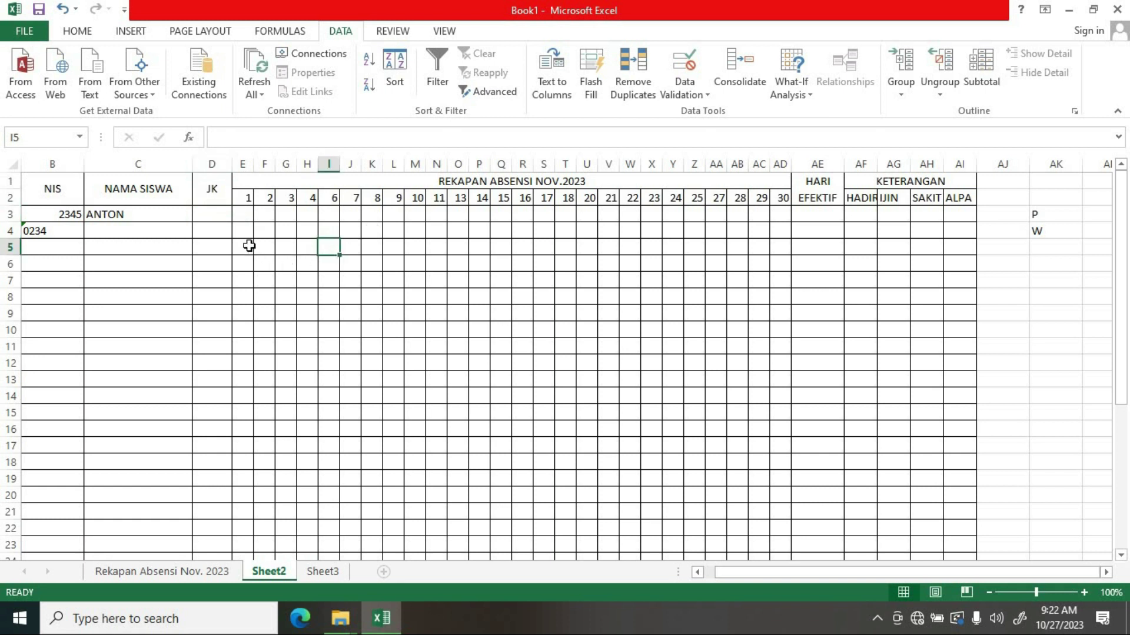
click(203, 216)
scroll(229, 215, down, 3)
scroll(227, 341, down, 4)
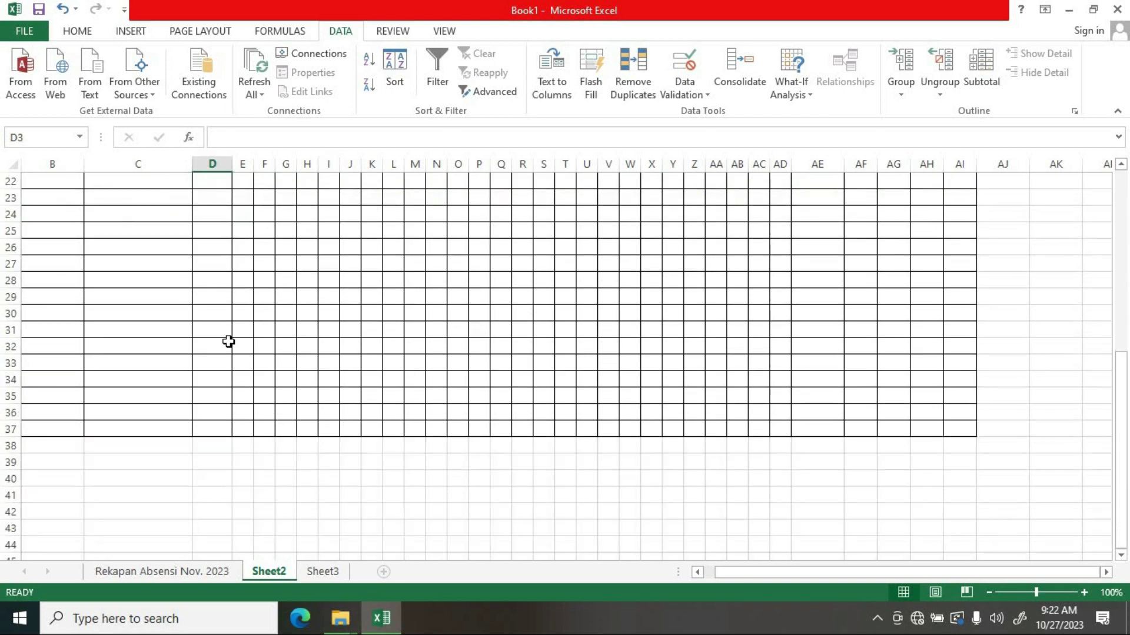
scroll(223, 344, up, 3)
scroll(219, 324, up, 4)
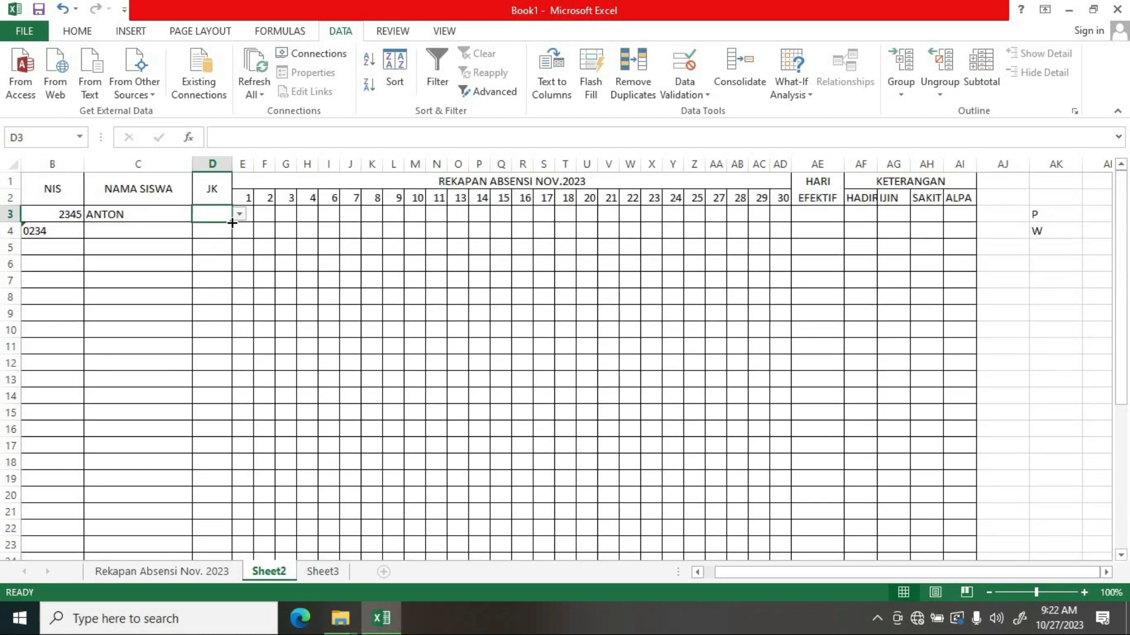
drag(233, 227, 245, 611)
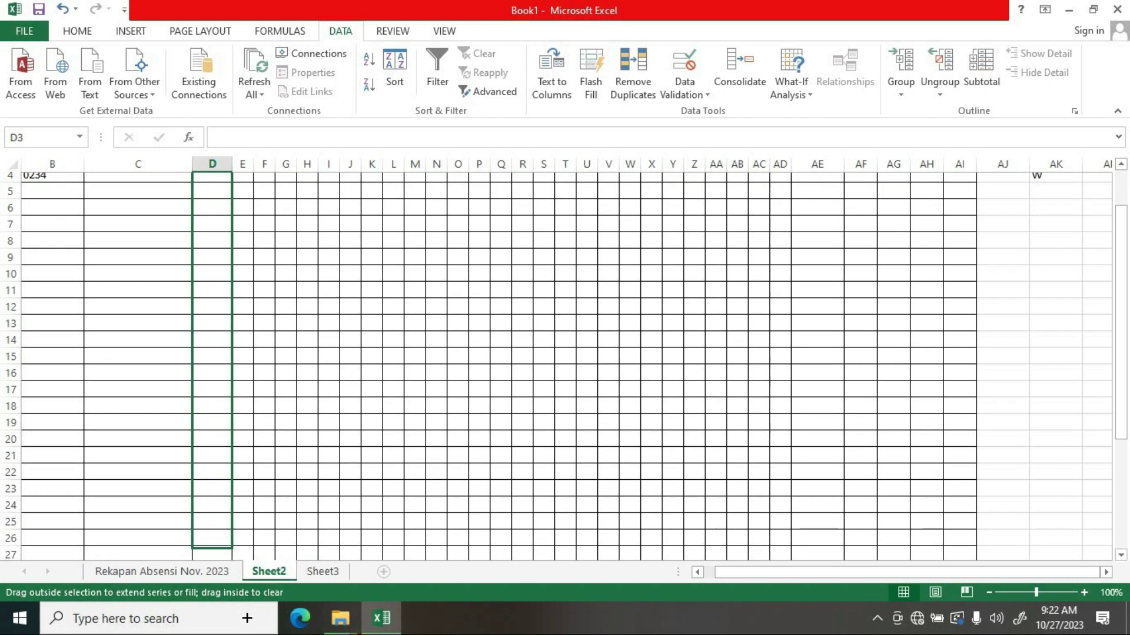
drag(246, 611, 238, 518)
- Verify D3 through D8 carry the dropdown, then select E3
scroll(330, 412, up, 4)
click(343, 296)
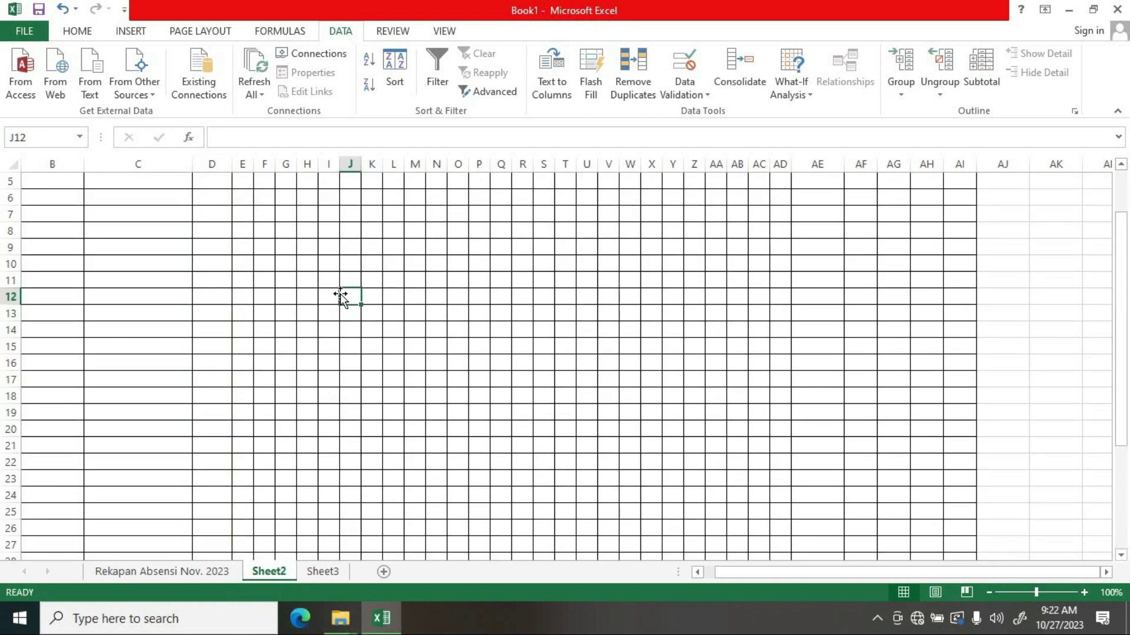
scroll(295, 276, up, 2)
click(215, 230)
click(217, 247)
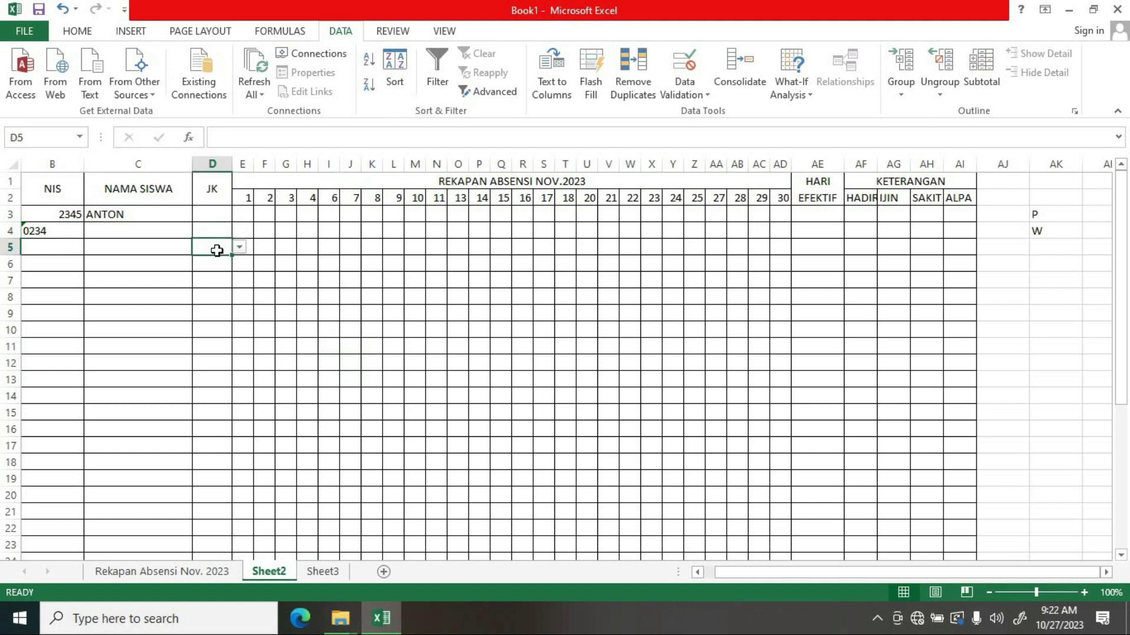
click(212, 269)
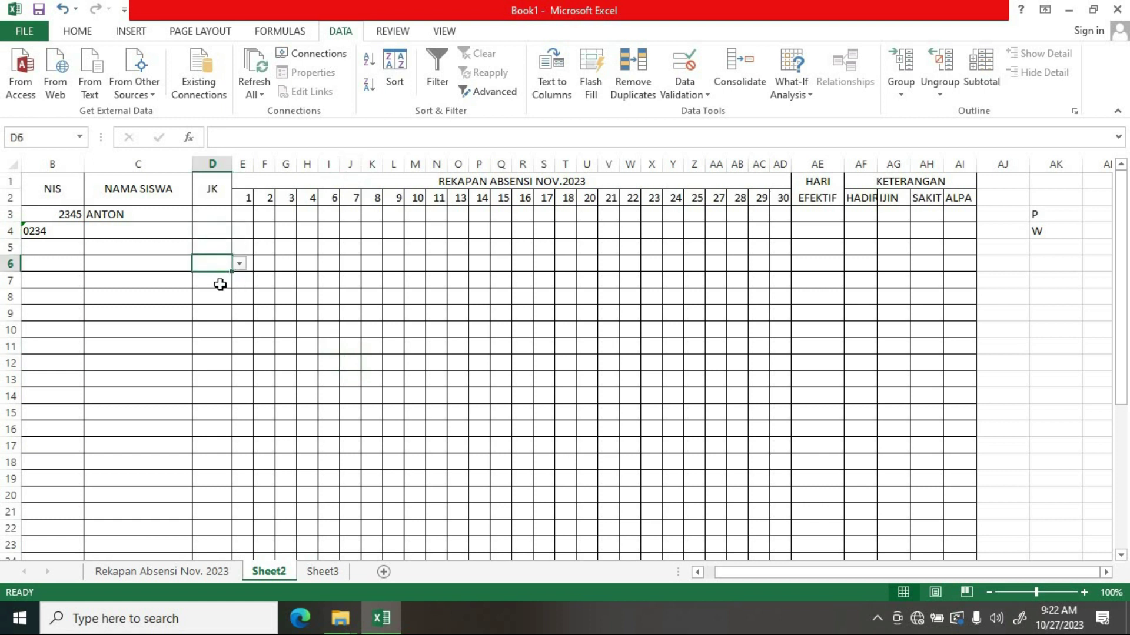
click(221, 284)
click(218, 299)
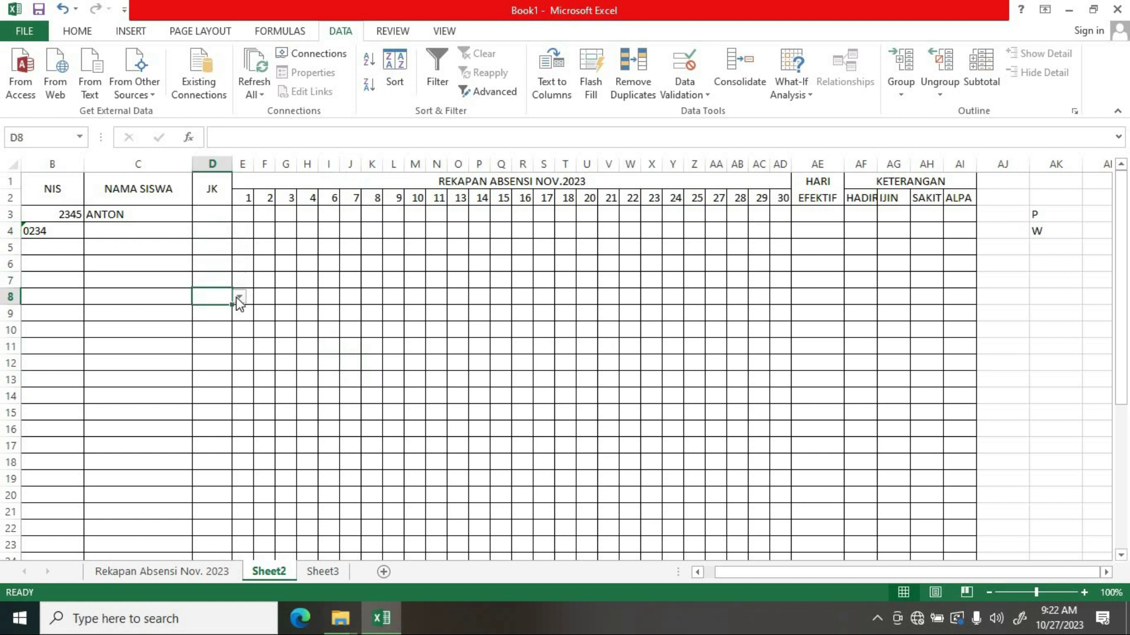
click(326, 325)
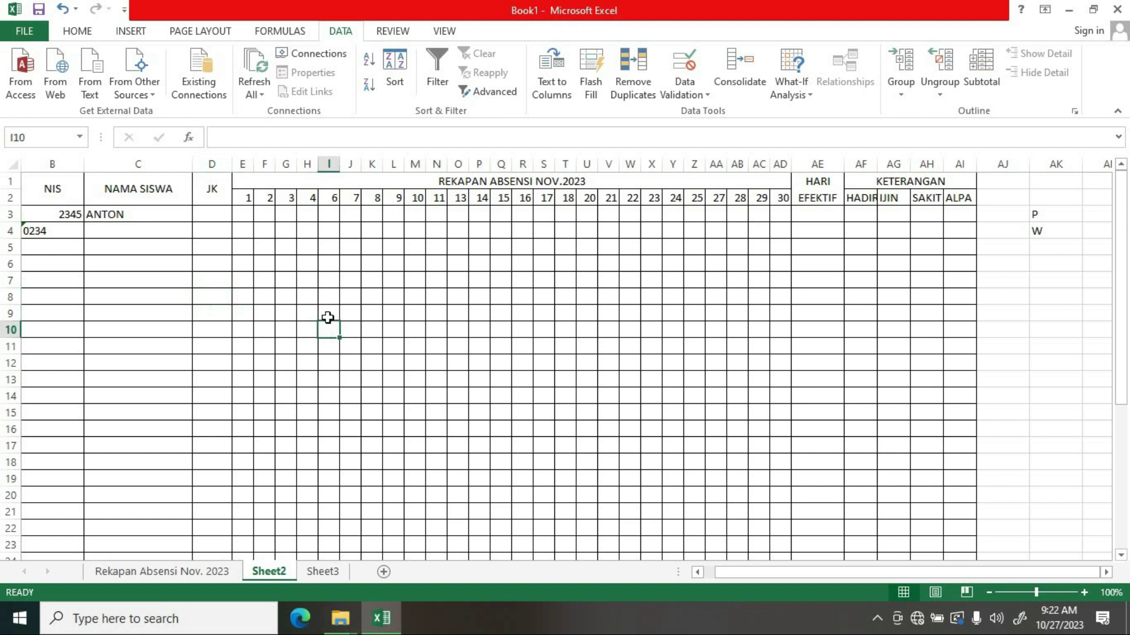
click(224, 214)
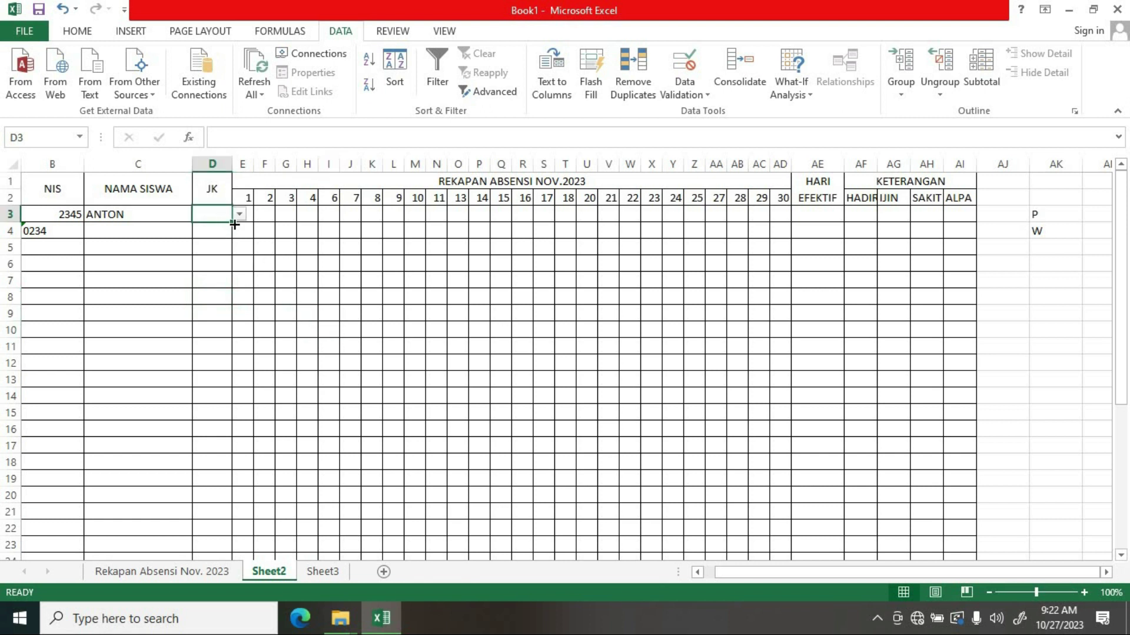
click(331, 229)
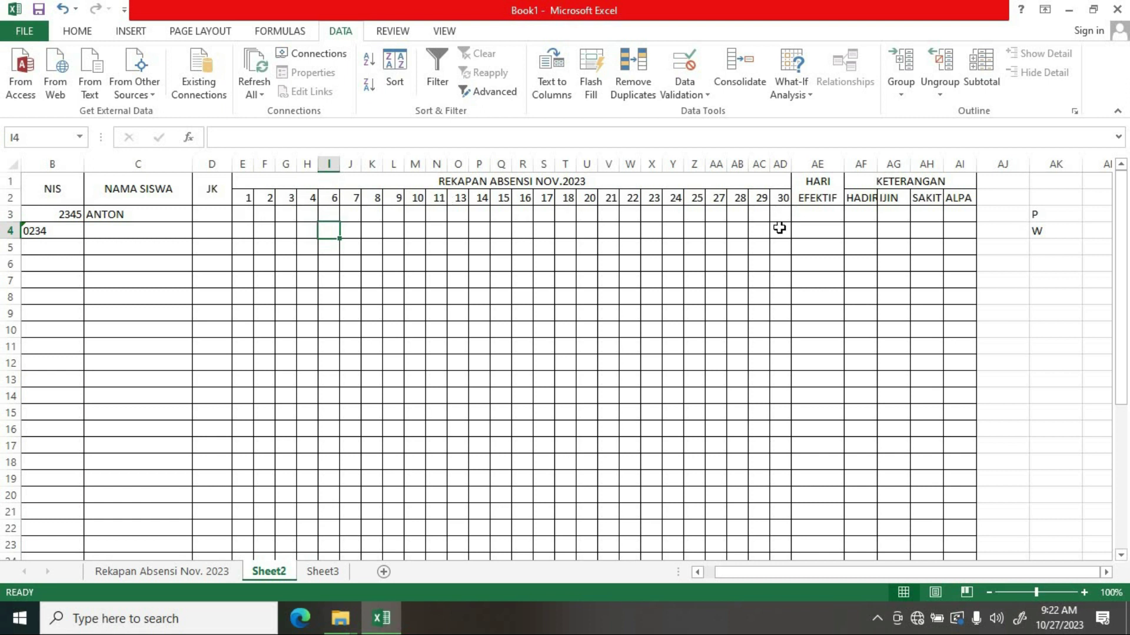
click(240, 214)
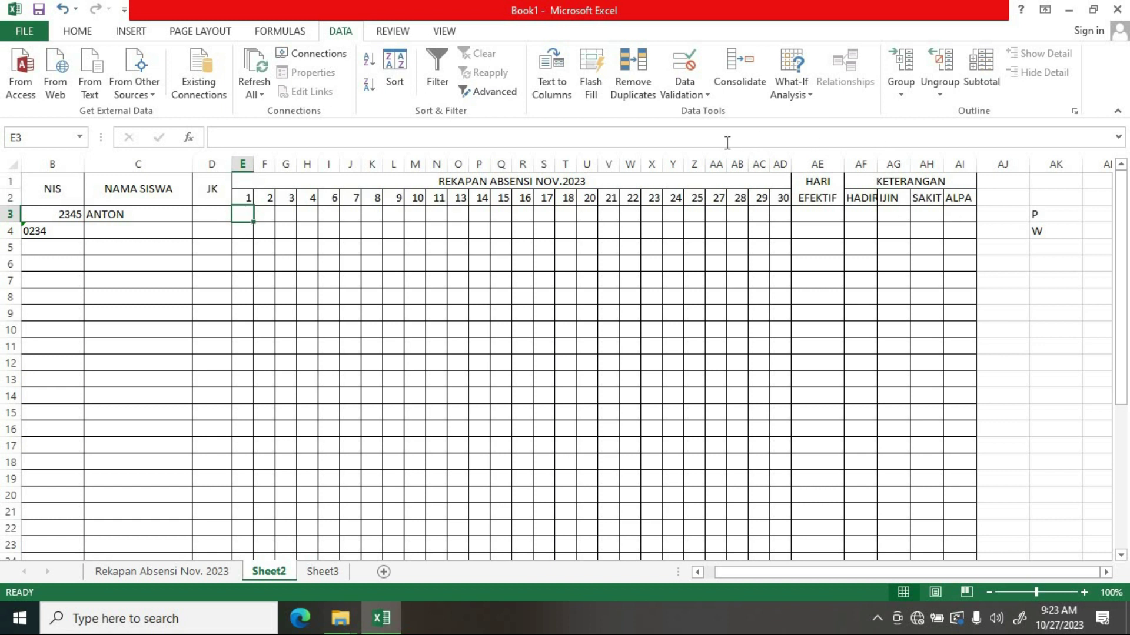
- Start a List validation for E3 pointing at AK9, then cancel it and select AK7
click(709, 96)
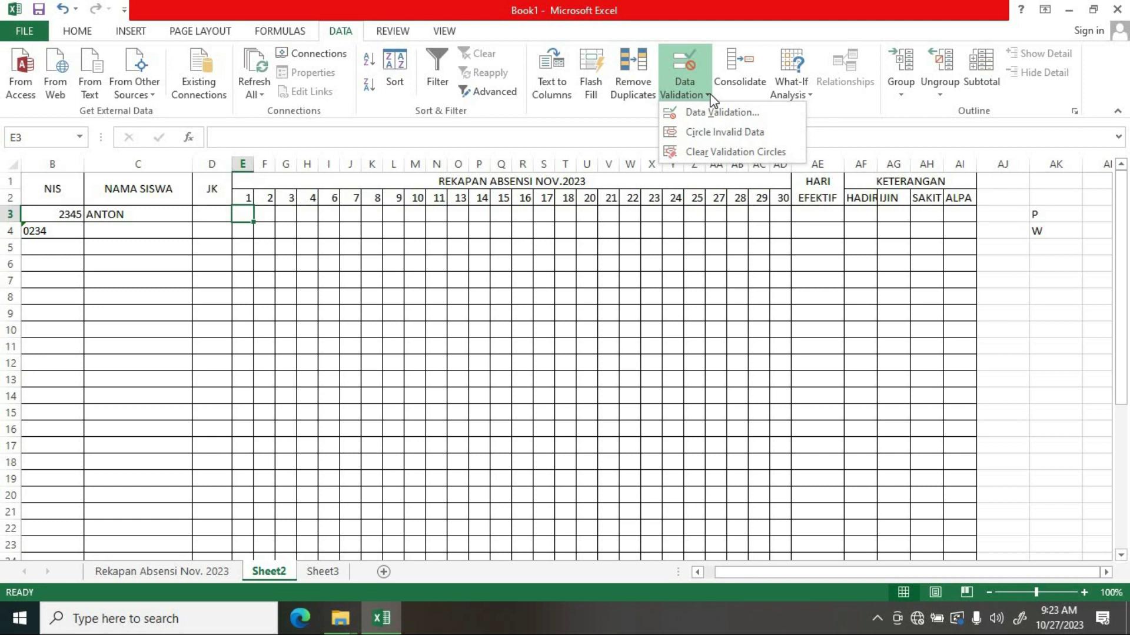
click(719, 115)
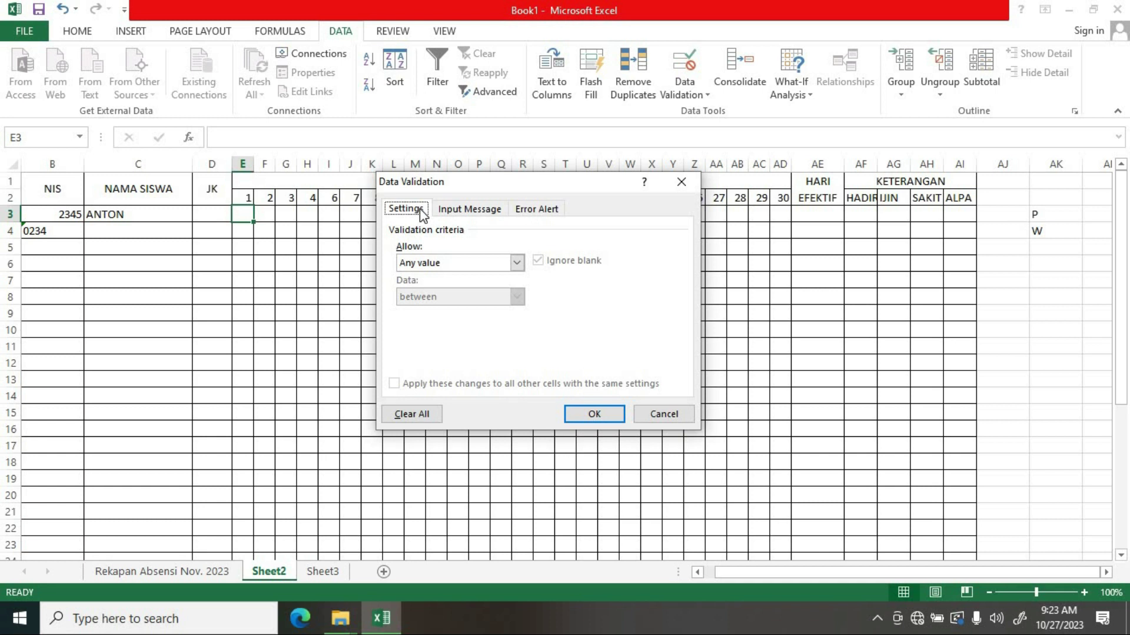
click(517, 263)
click(410, 310)
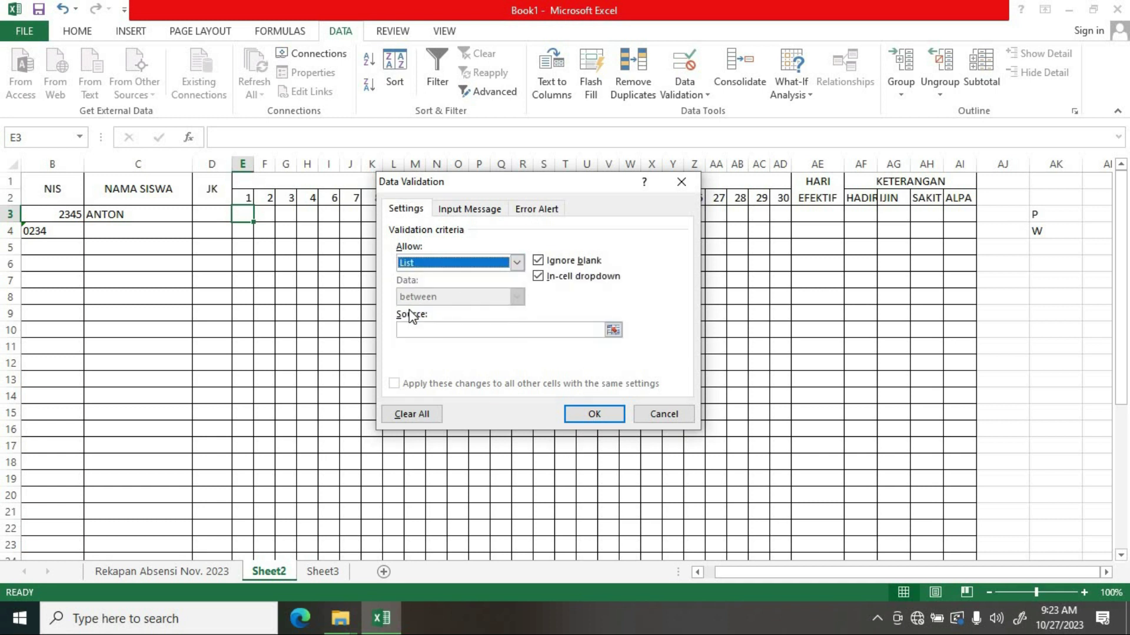
click(410, 331)
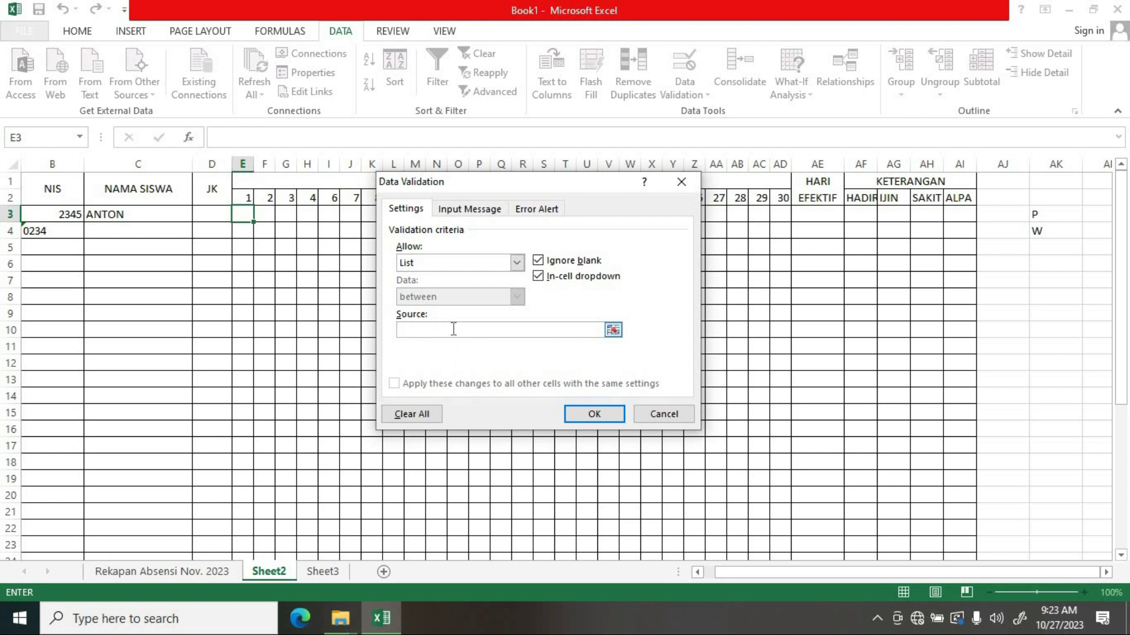
click(1077, 312)
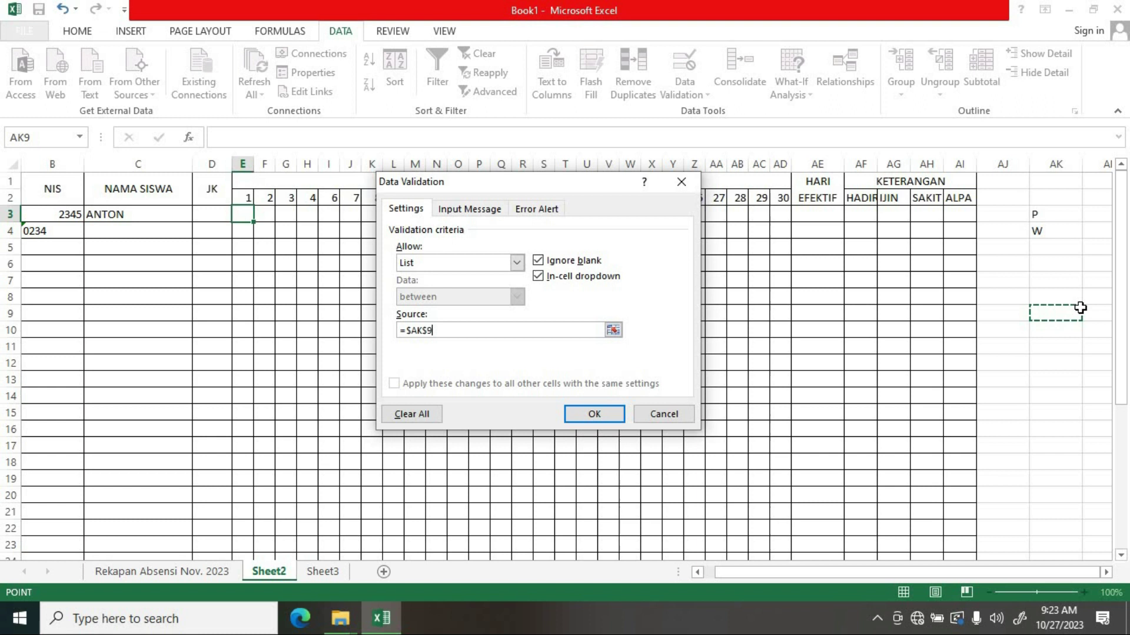
click(663, 415)
click(1053, 280)
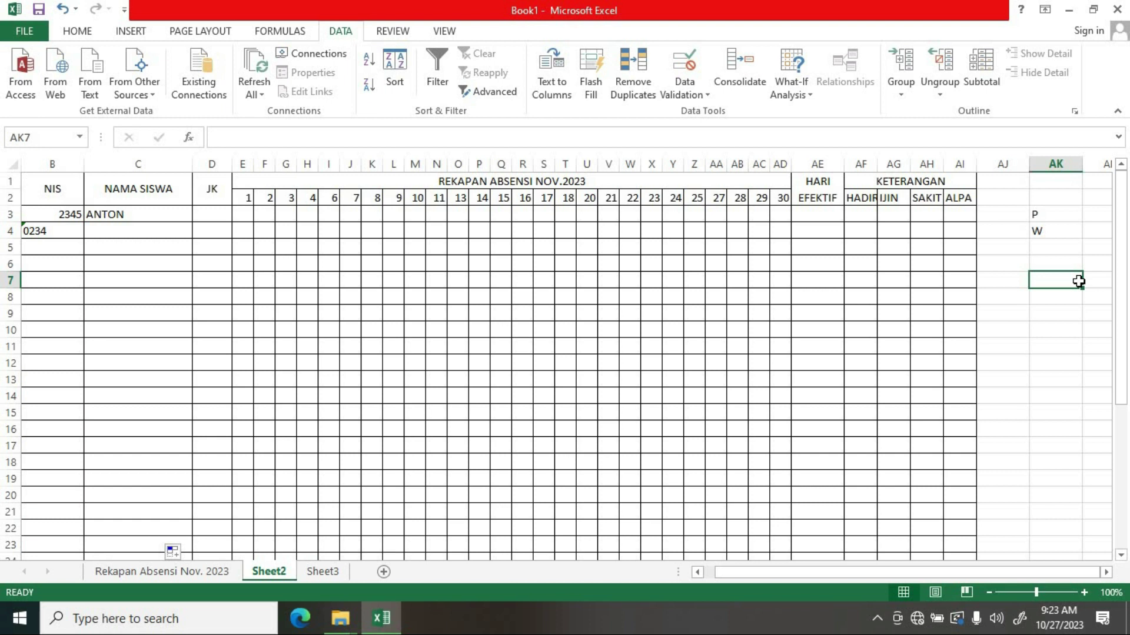
- Enter HADIR, IJIN, SAKIT and ALPA down cells AK7 to AK10
text(HADIR)
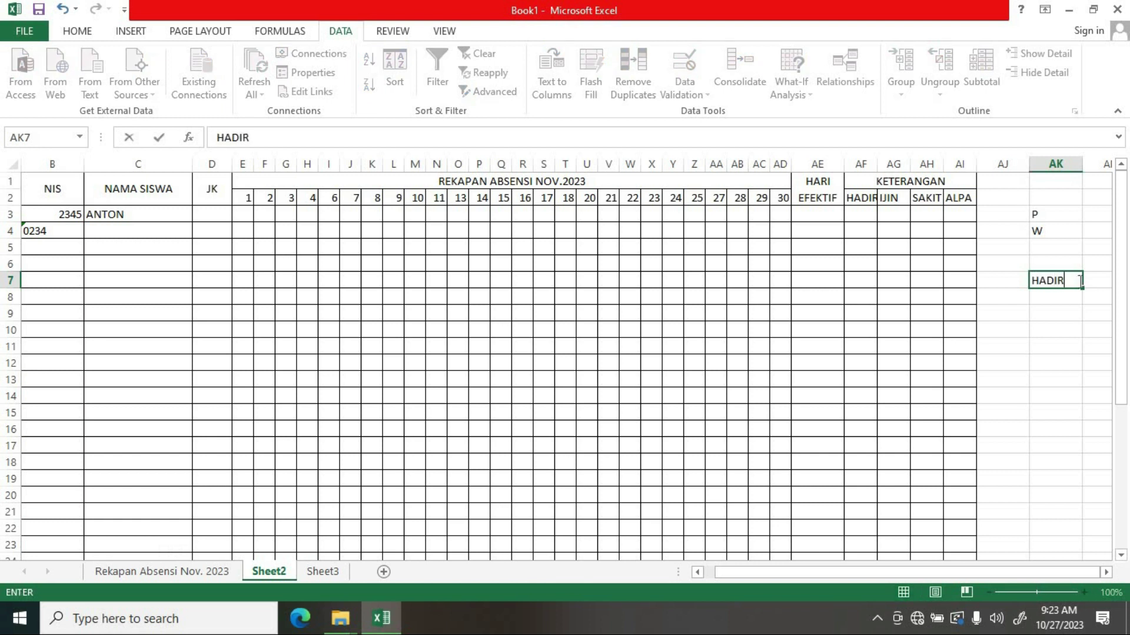
click(1052, 297)
text(IJIN)
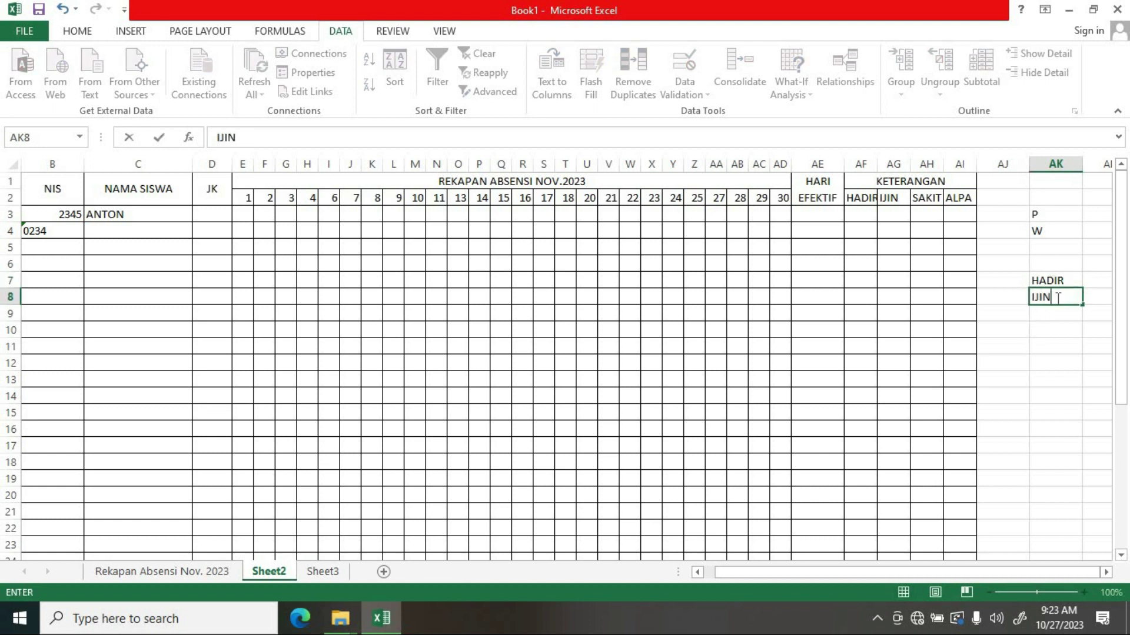
click(1046, 315)
text(SAKIT)
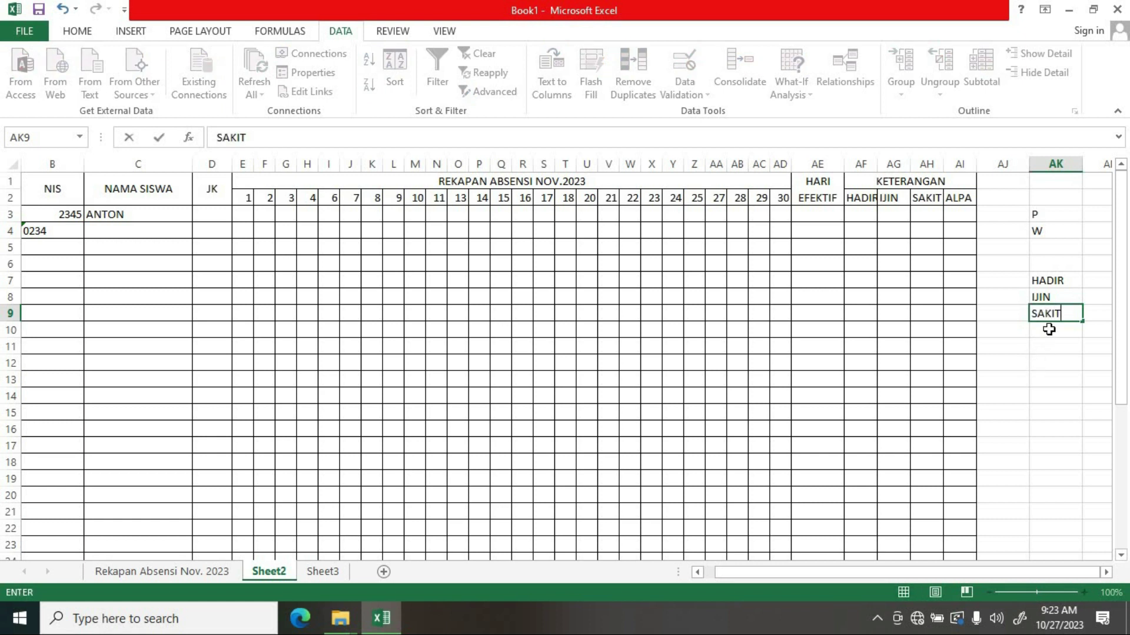
click(1046, 329)
text(ALPA)
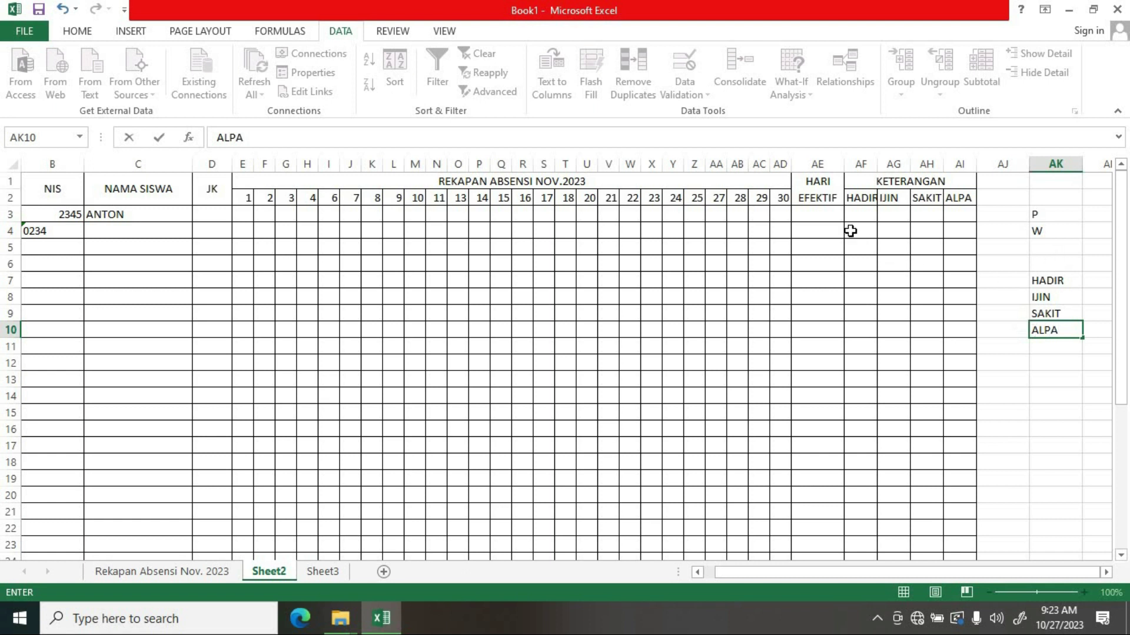
- Compare the AK7:AK10 options with the AF2:AI2 headings, then select E3
drag(860, 199, 925, 196)
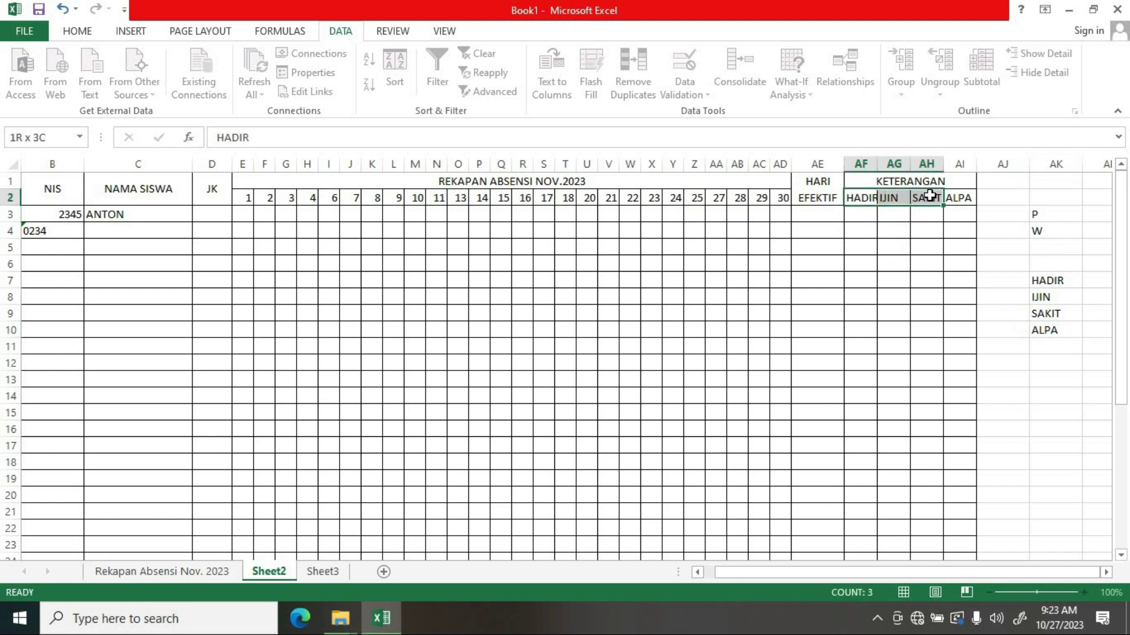
drag(1059, 280, 1057, 330)
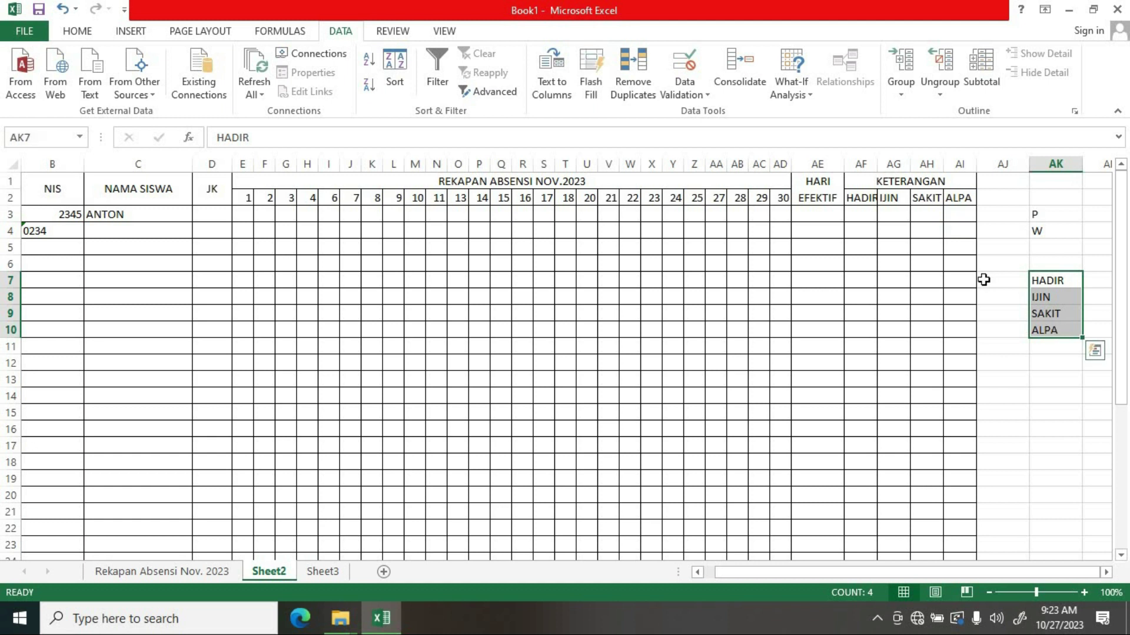
click(863, 199)
click(894, 197)
click(932, 196)
click(966, 194)
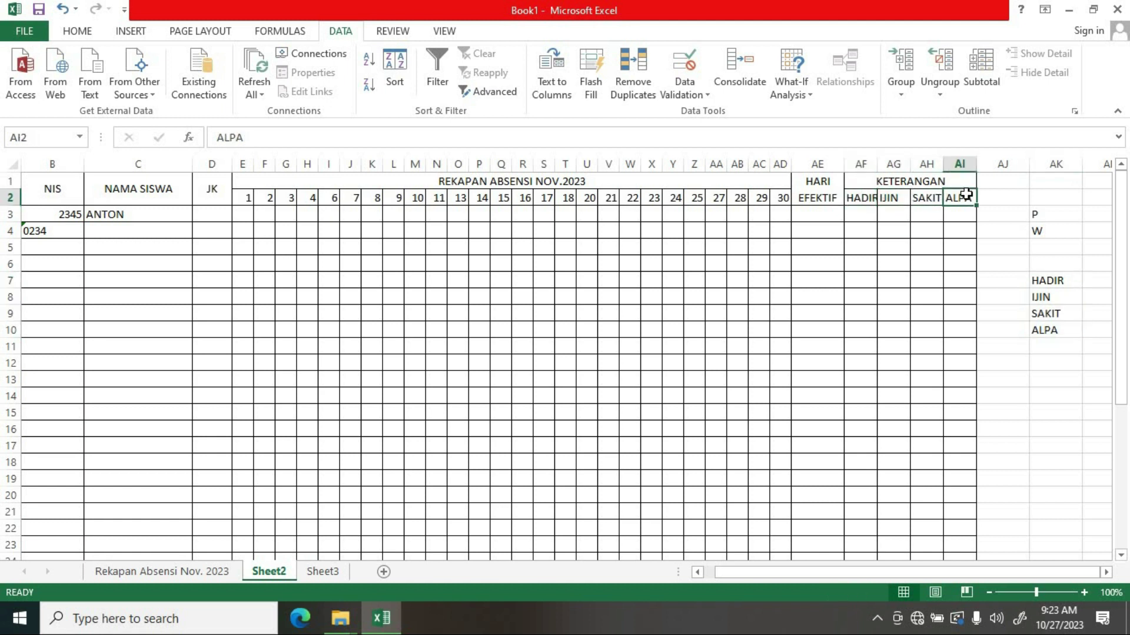
click(1053, 281)
click(1049, 297)
click(1051, 345)
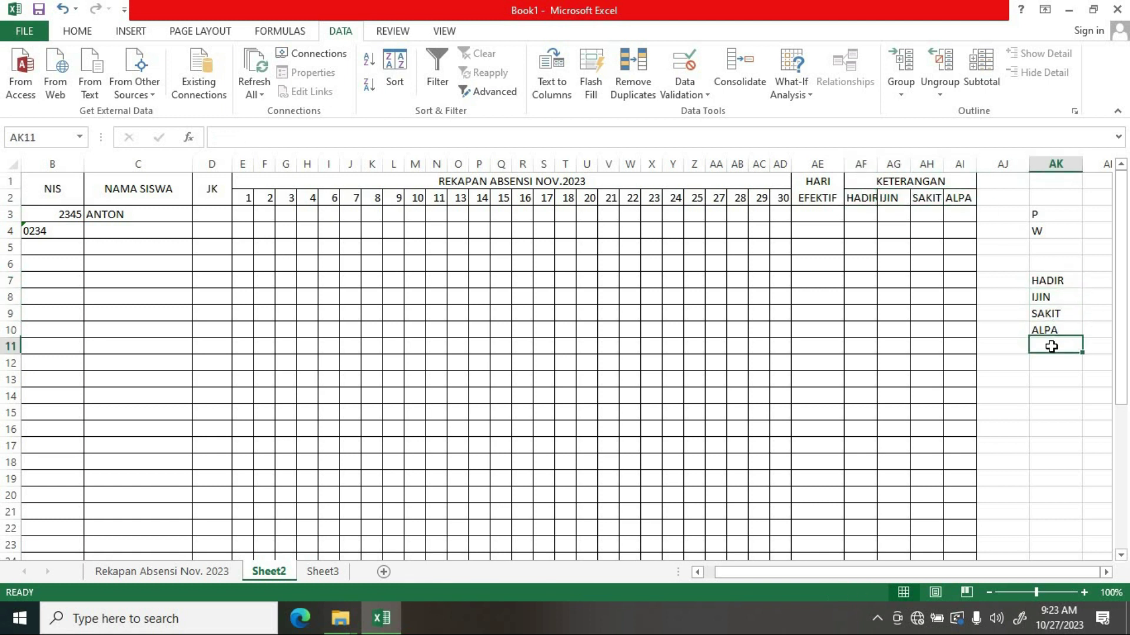
click(1090, 366)
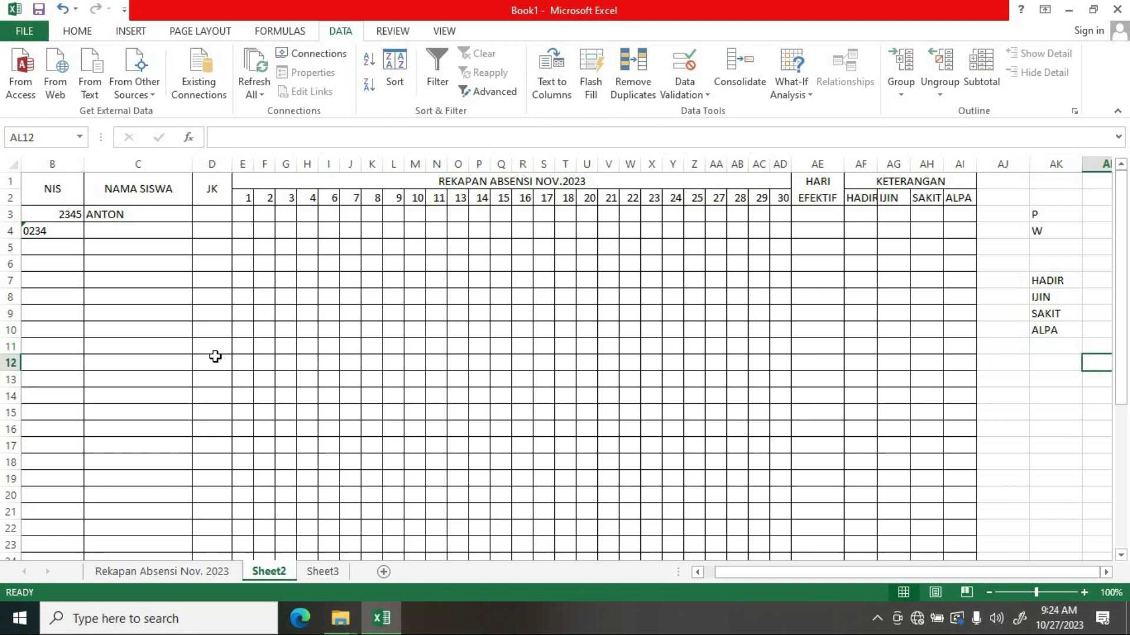
click(243, 213)
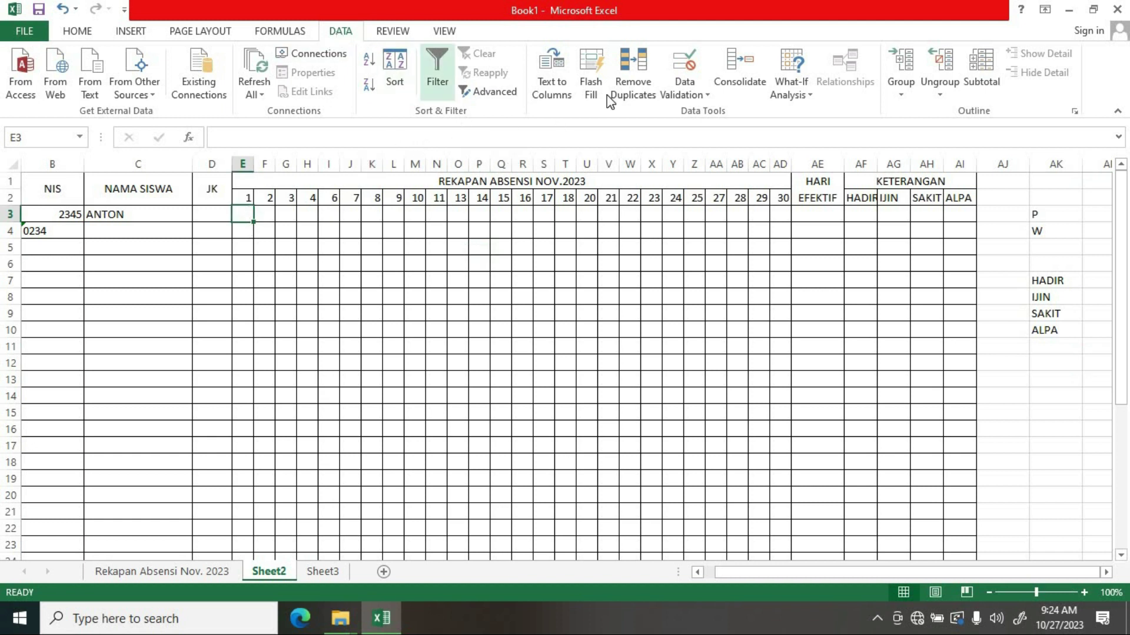
- Add a list dropdown to E3 offering HADIR, IJIN, SAKIT, ALPA from $AK$7:$AK$10
click(708, 95)
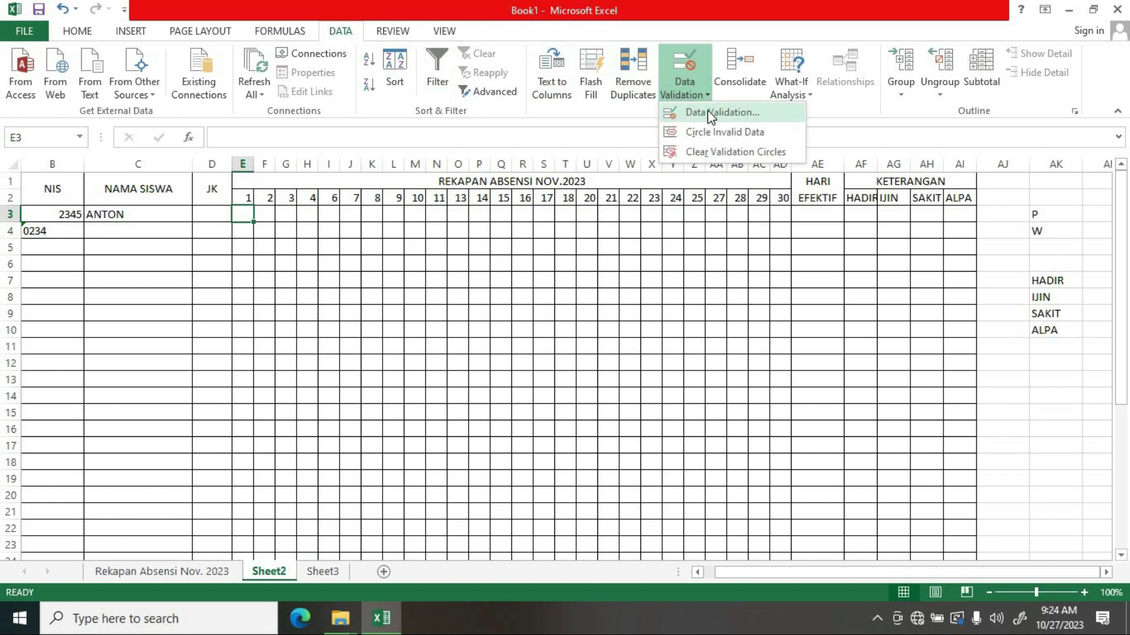
click(707, 110)
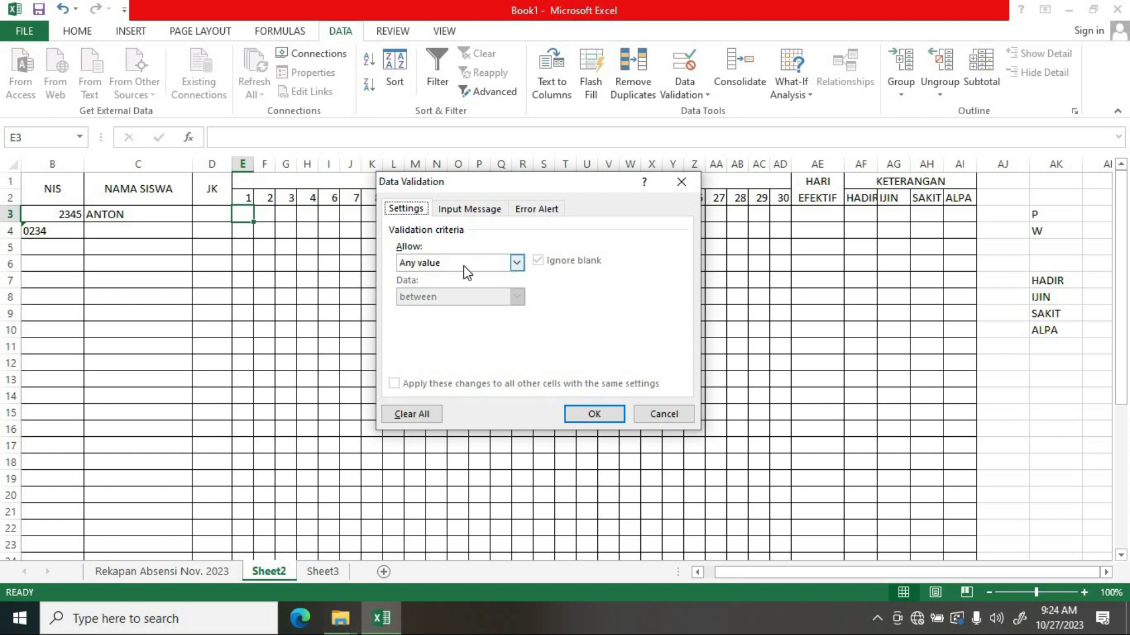
click(518, 263)
click(421, 311)
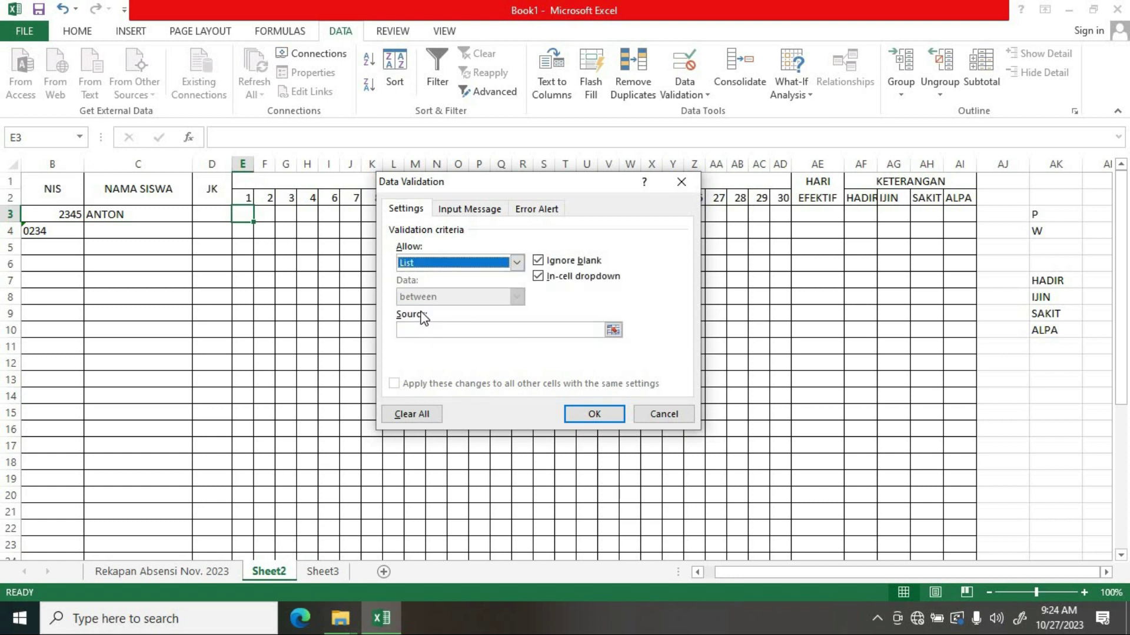
click(614, 330)
click(1049, 282)
drag(1049, 282, 1051, 330)
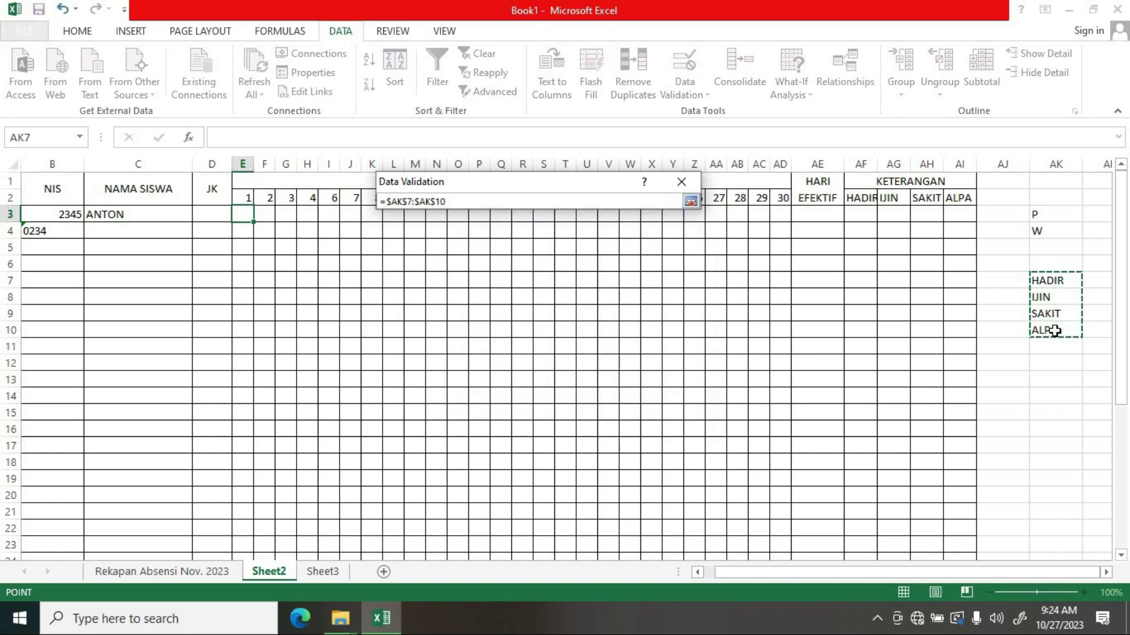
click(690, 201)
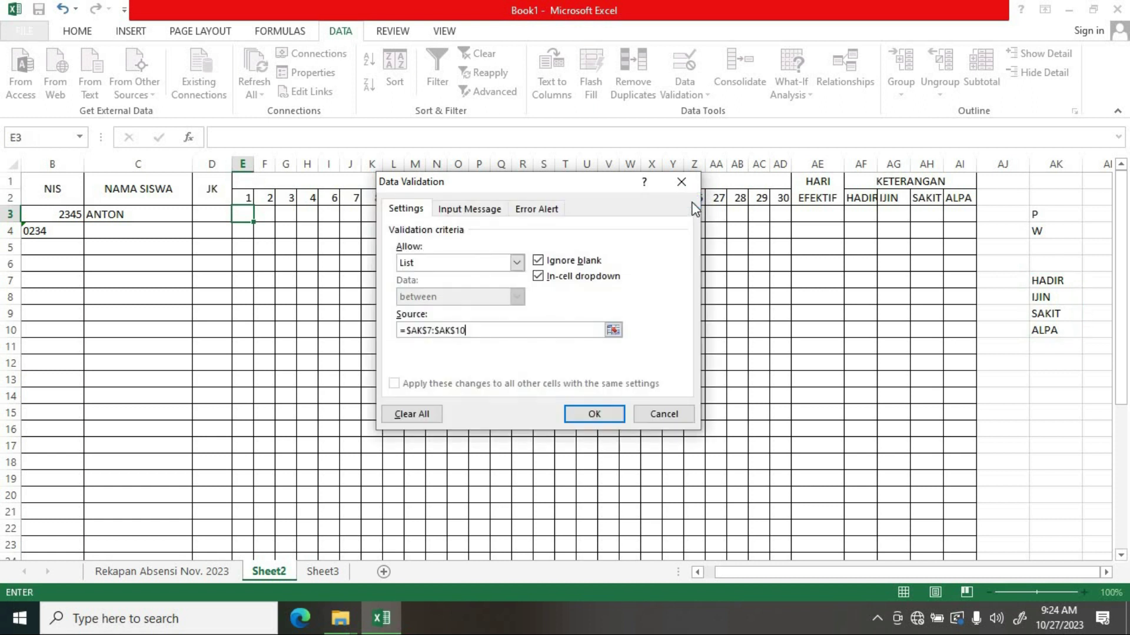
click(593, 414)
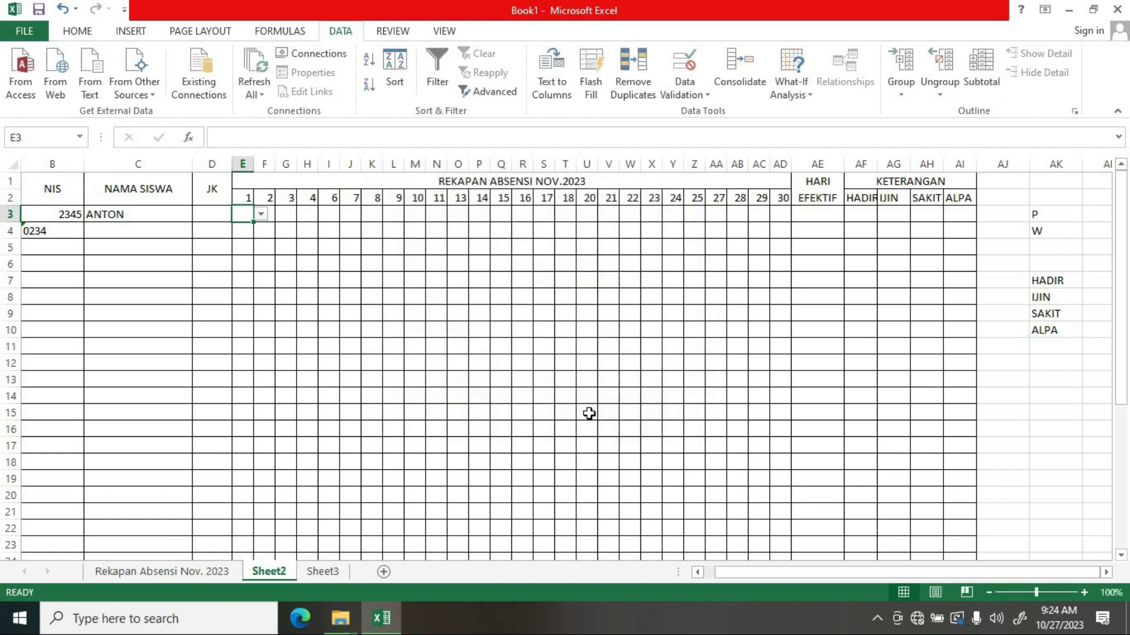
click(280, 247)
click(243, 213)
click(261, 213)
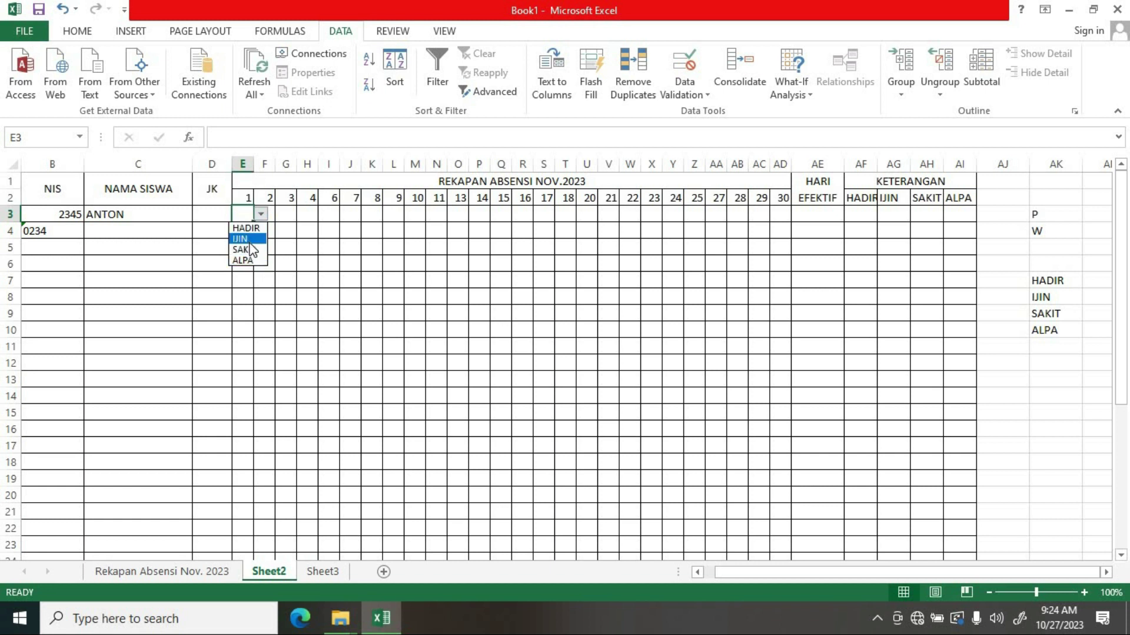
key(Escape)
click(260, 215)
click(708, 90)
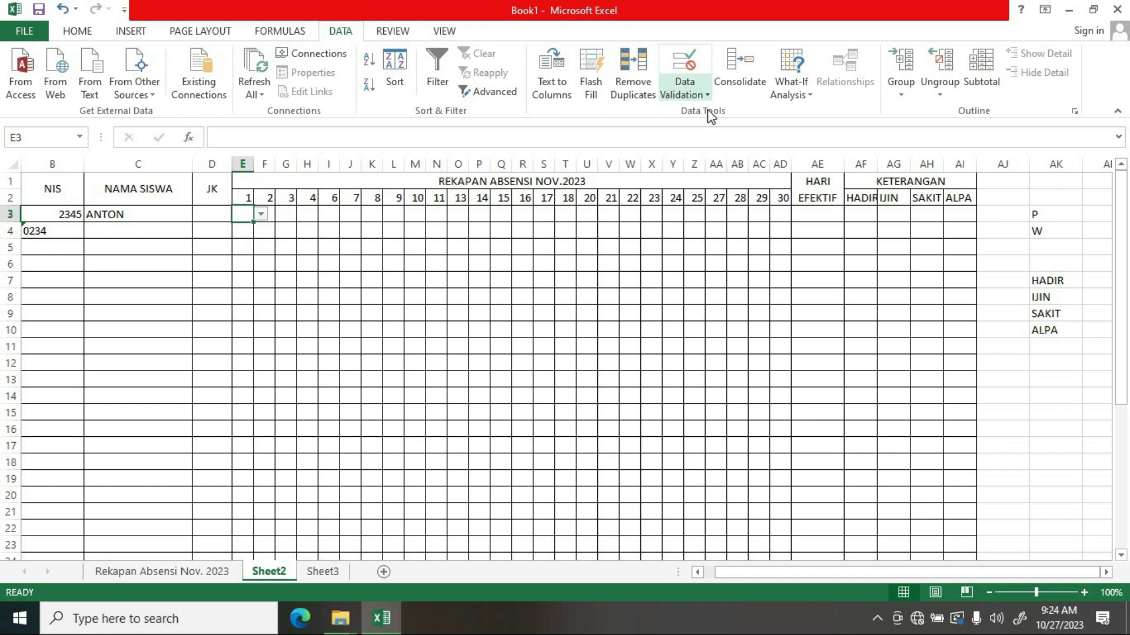
click(708, 94)
click(715, 115)
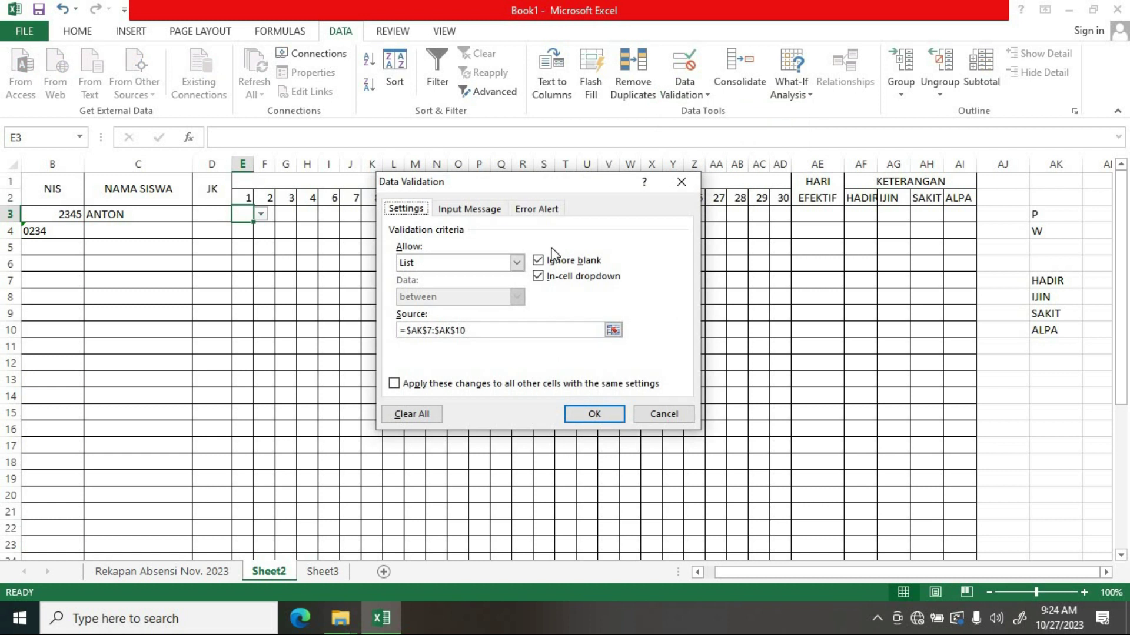
click(492, 215)
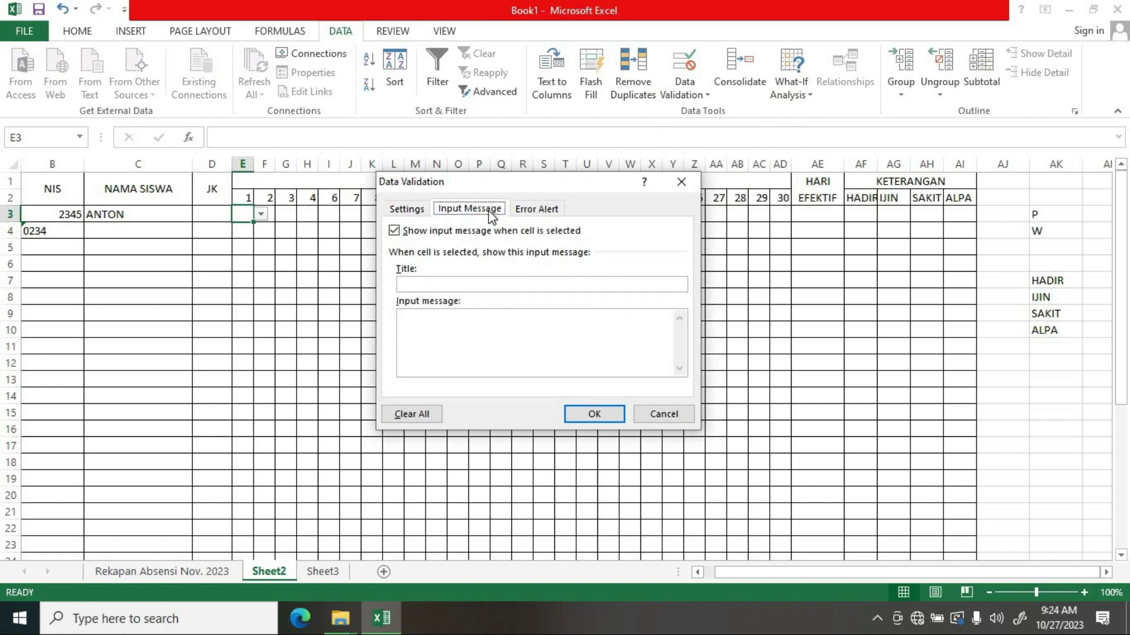
click(531, 208)
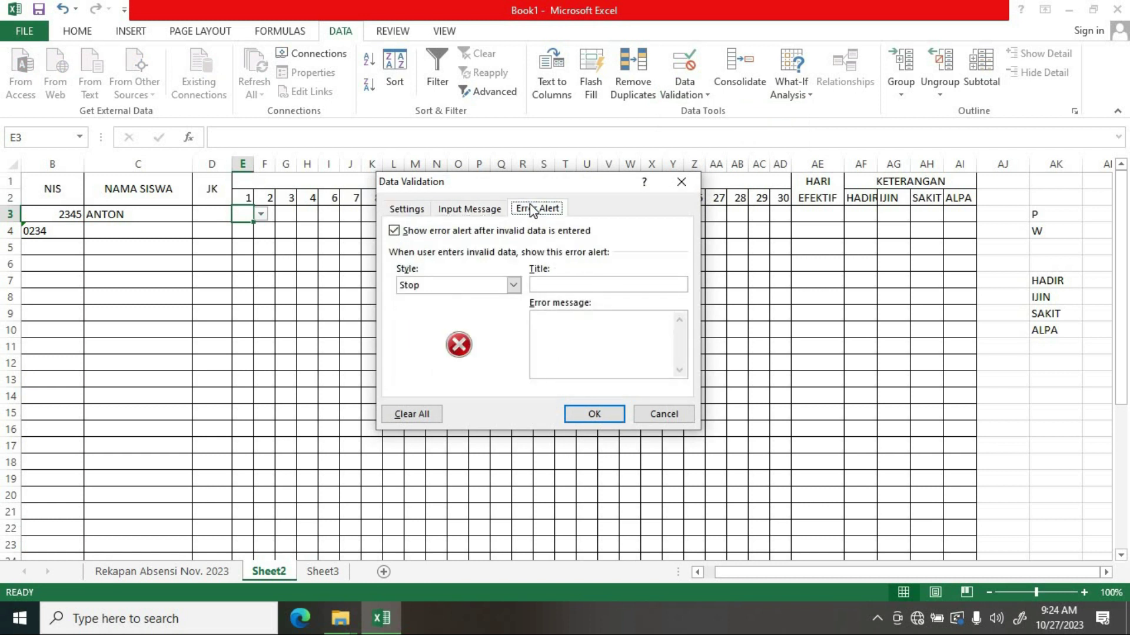
click(677, 415)
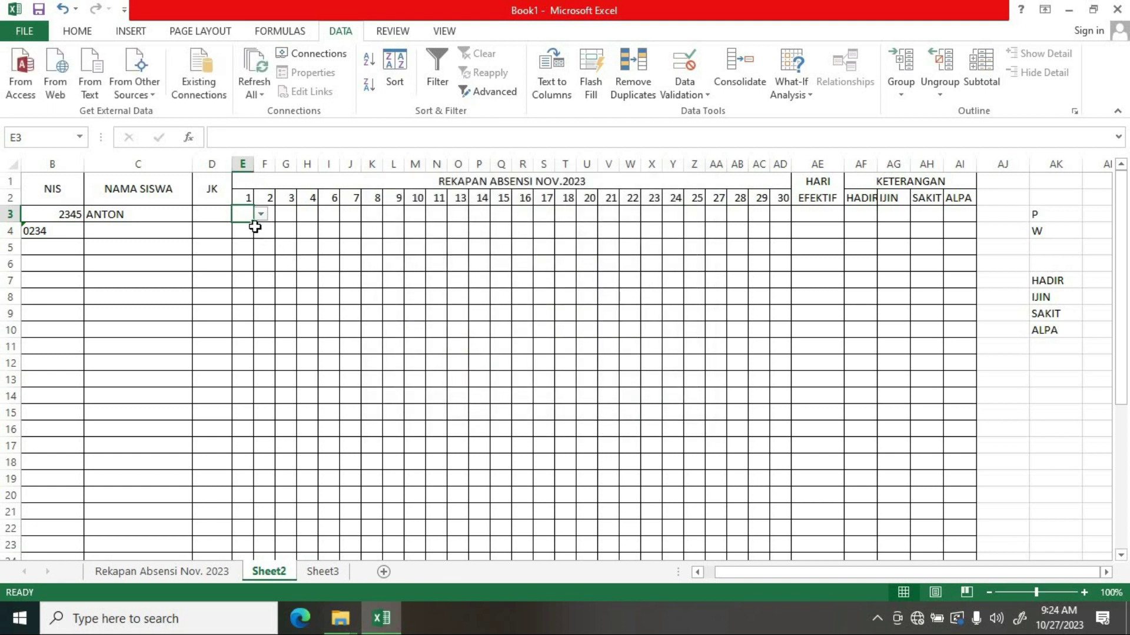
mouse_move(254, 223)
mouse_down()
mouse_move(793, 225)
mouse_move(807, 592)
mouse_up()
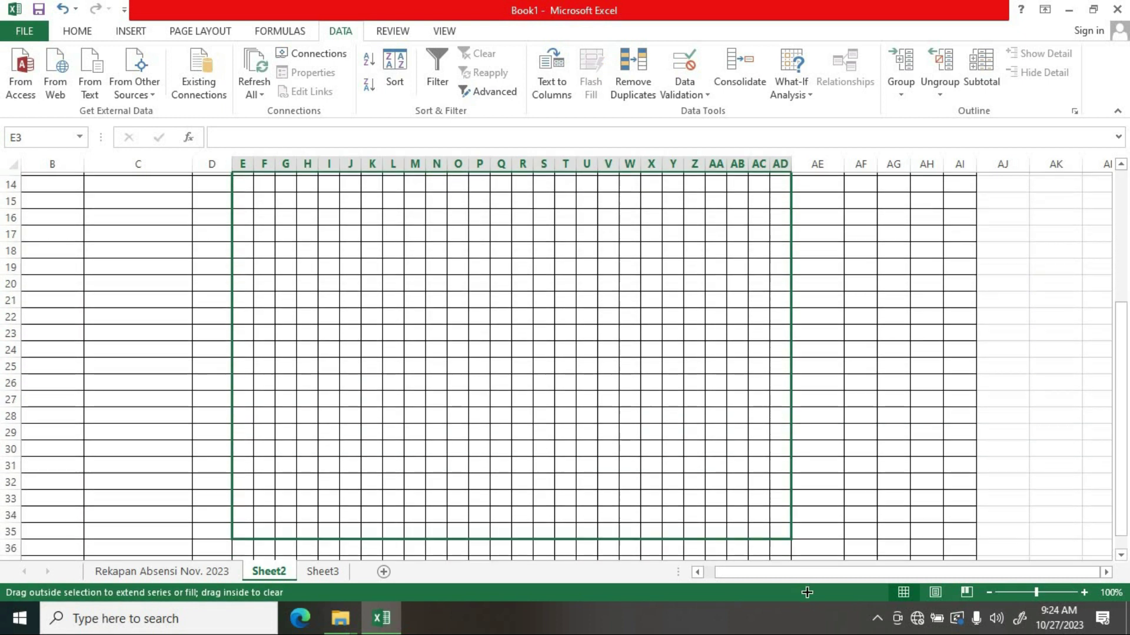
drag(807, 593, 795, 537)
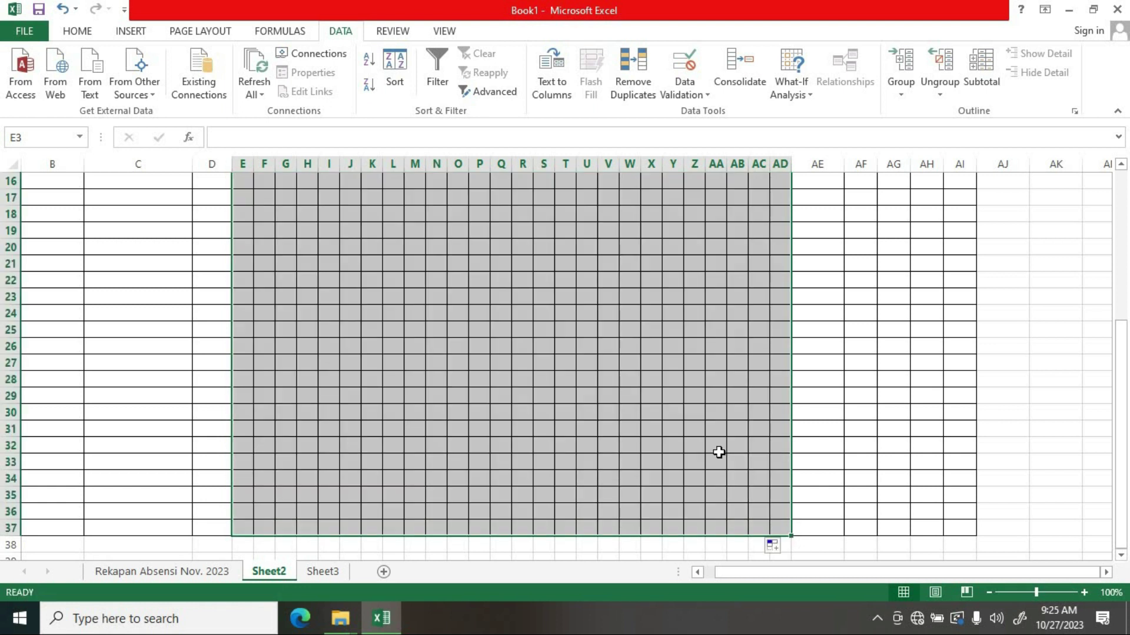
click(629, 363)
click(648, 362)
click(454, 328)
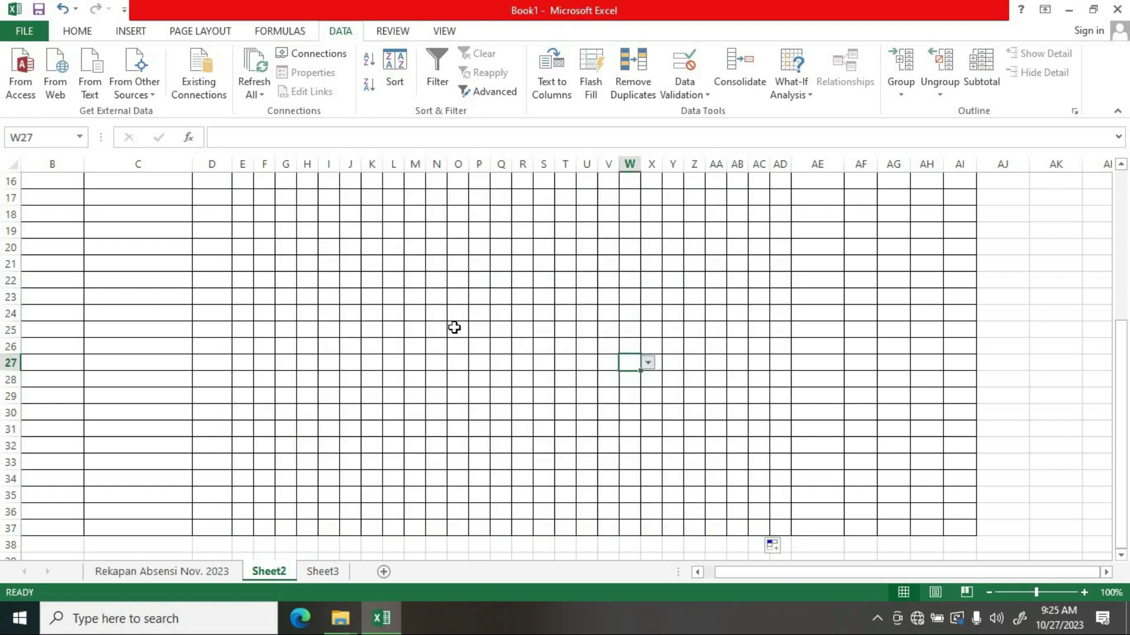
click(465, 330)
click(474, 330)
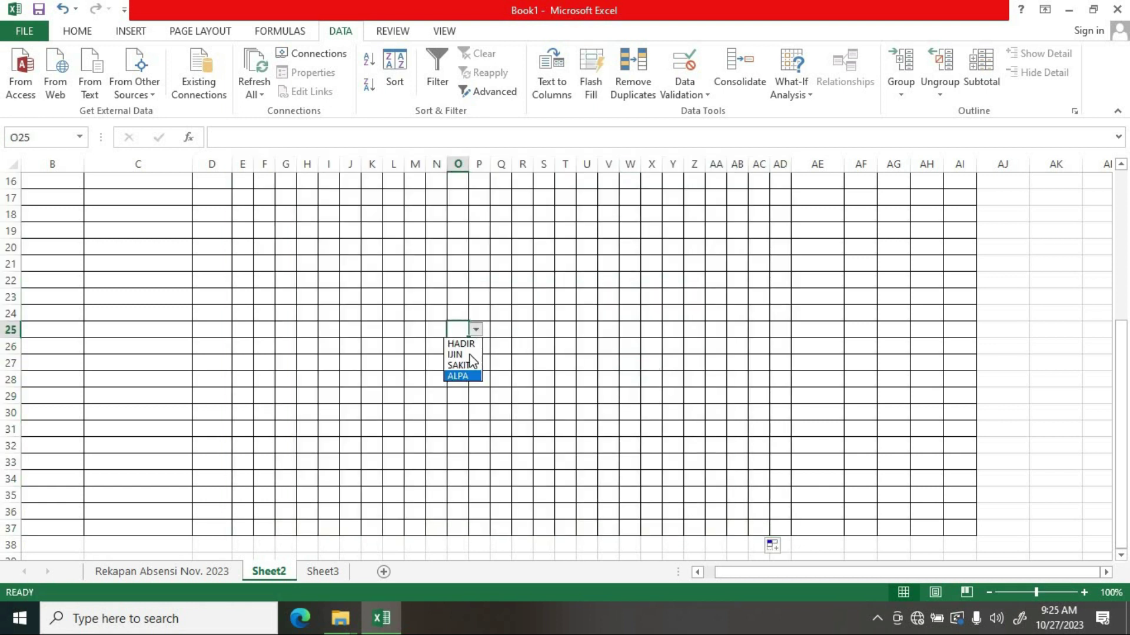
click(646, 361)
scroll(646, 356, up, 3)
scroll(640, 333, up, 2)
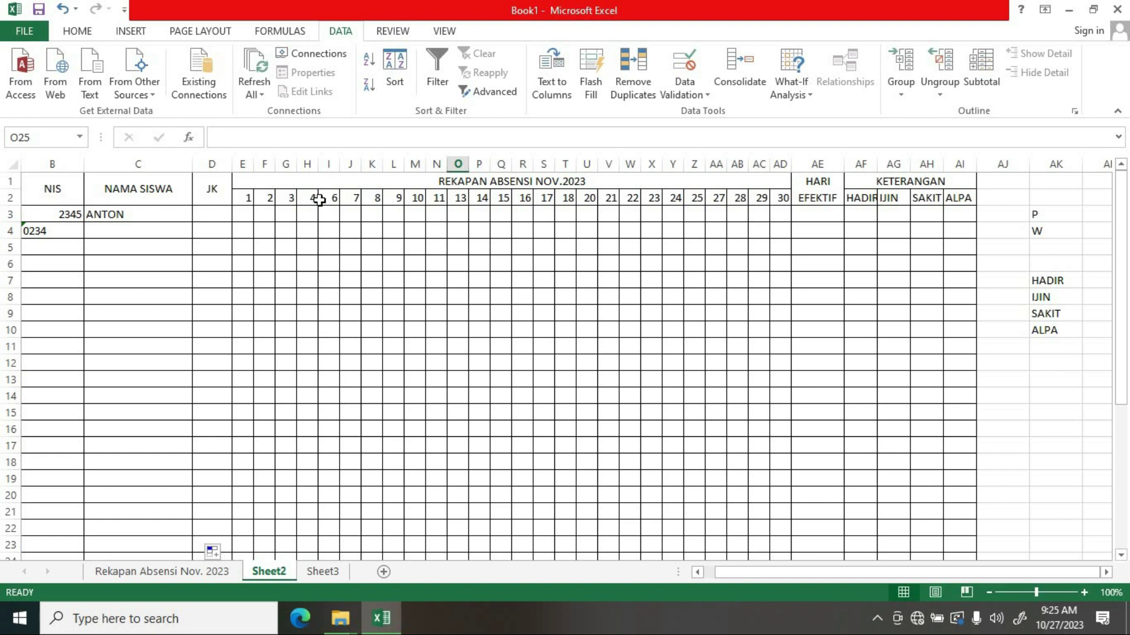
- Enter 26 as the HARI EFEKTIF value in AE3, then select columns AF through AI
click(804, 215)
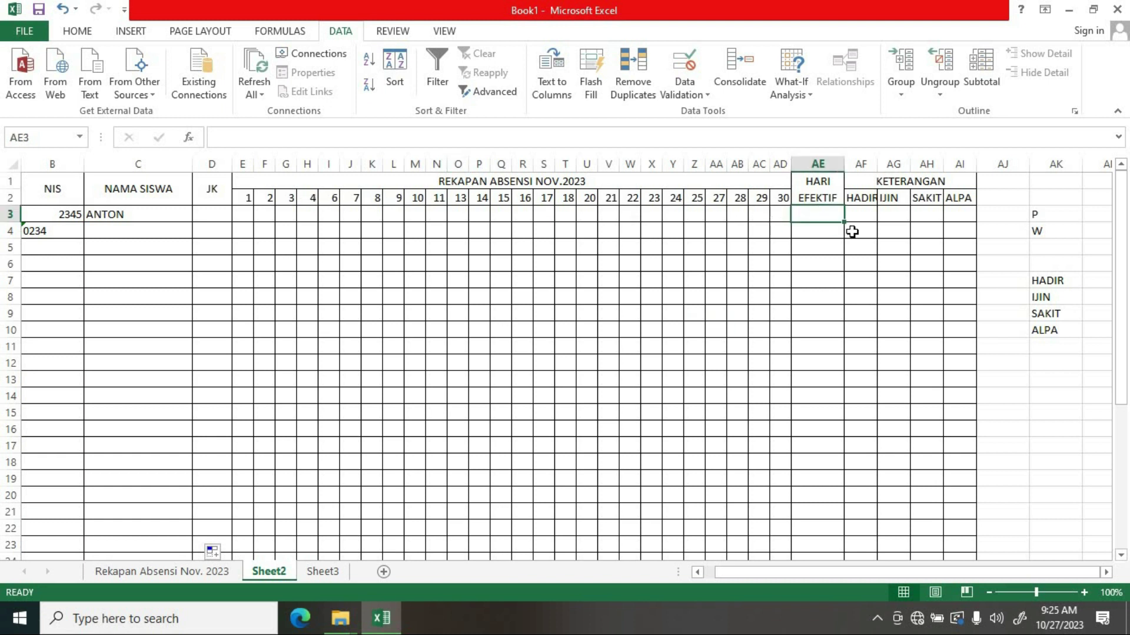
text(3)
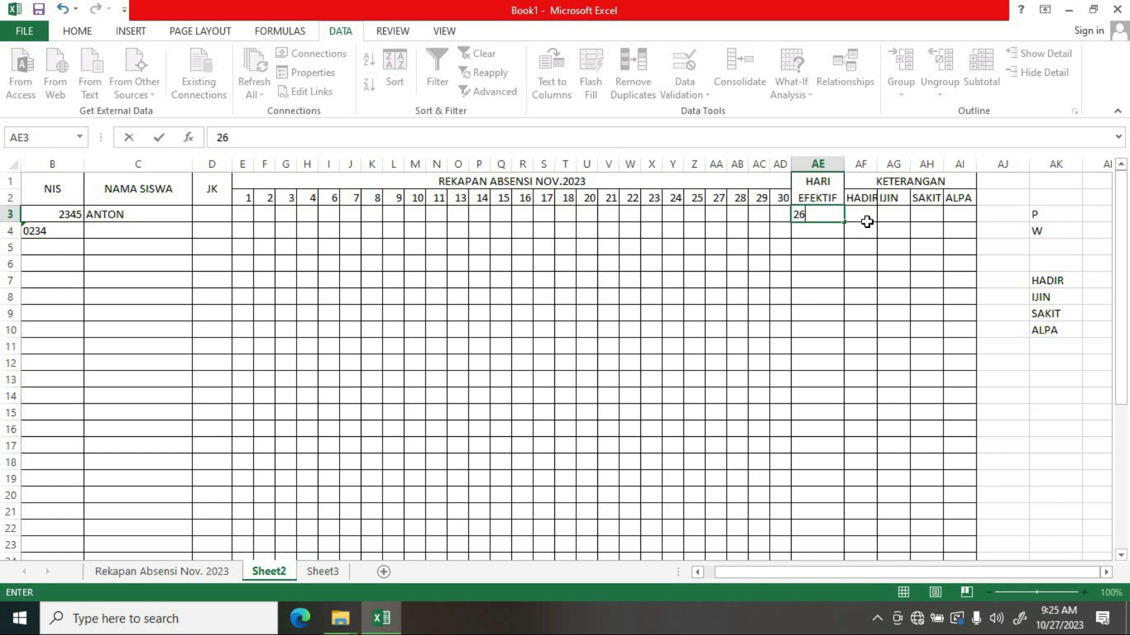
click(865, 215)
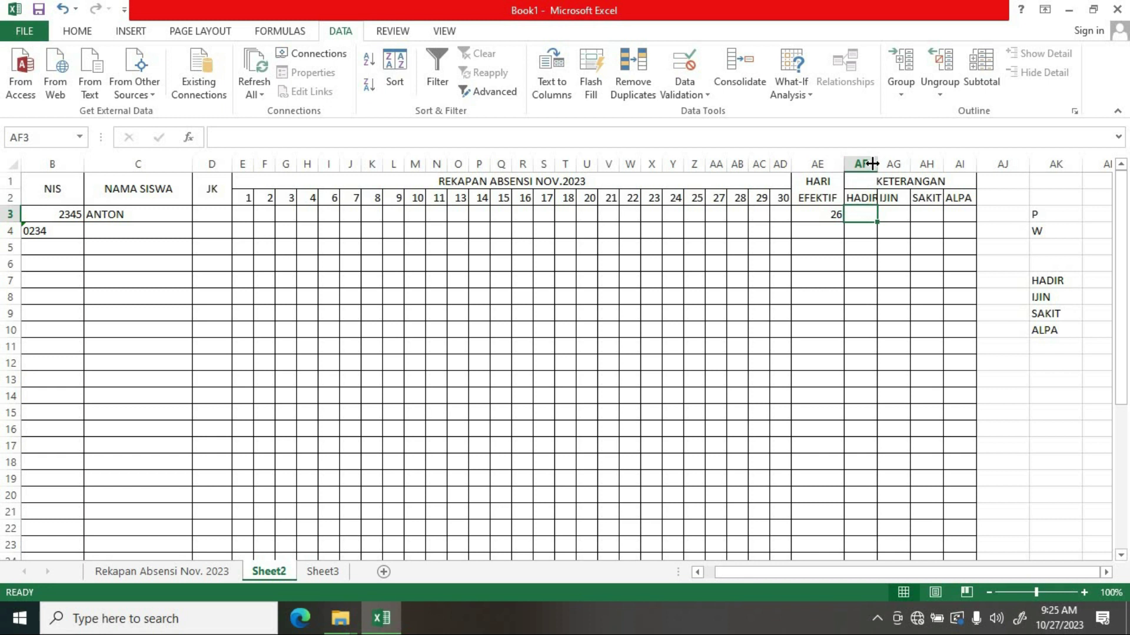
drag(864, 164, 950, 166)
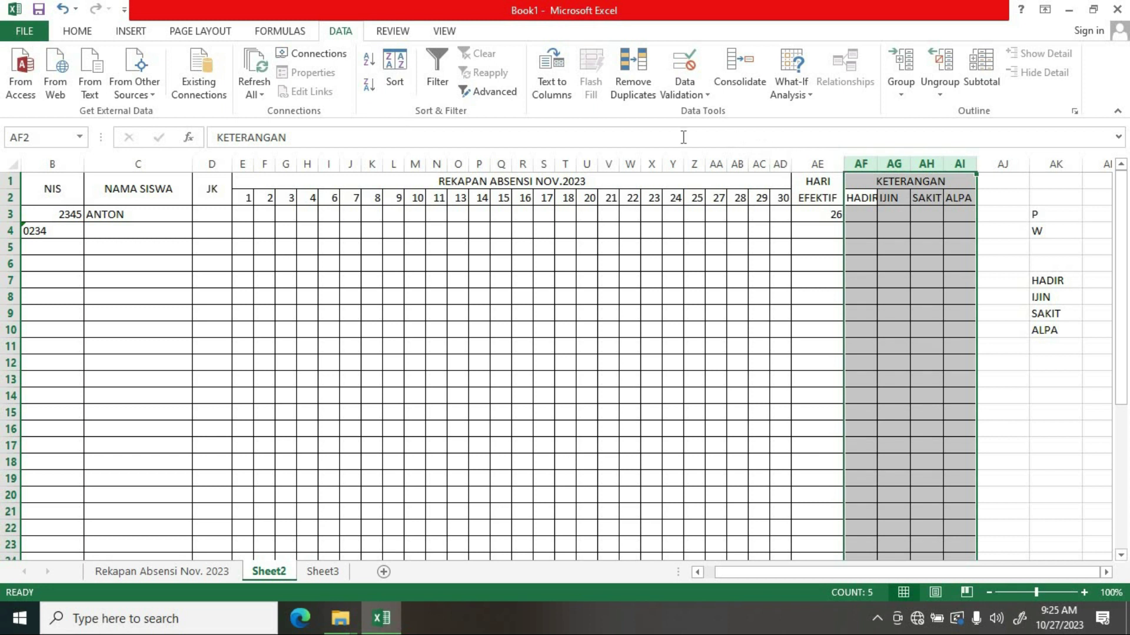
- Give columns AF:AI (HADIR to ALPA) an even column width and start a formula in AF3
click(77, 31)
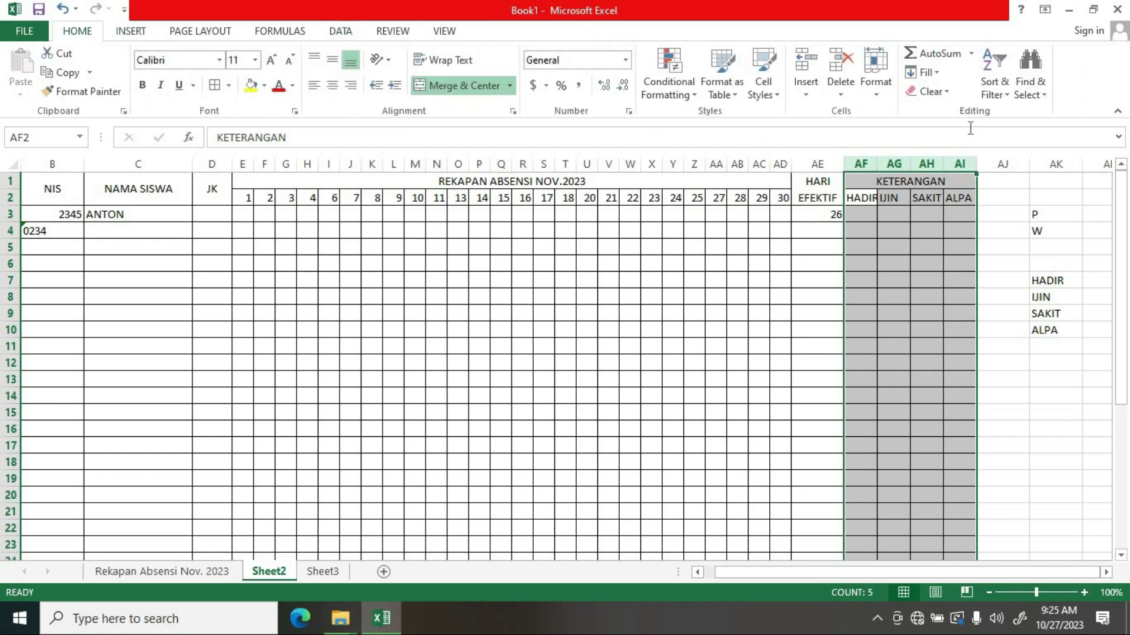
click(874, 97)
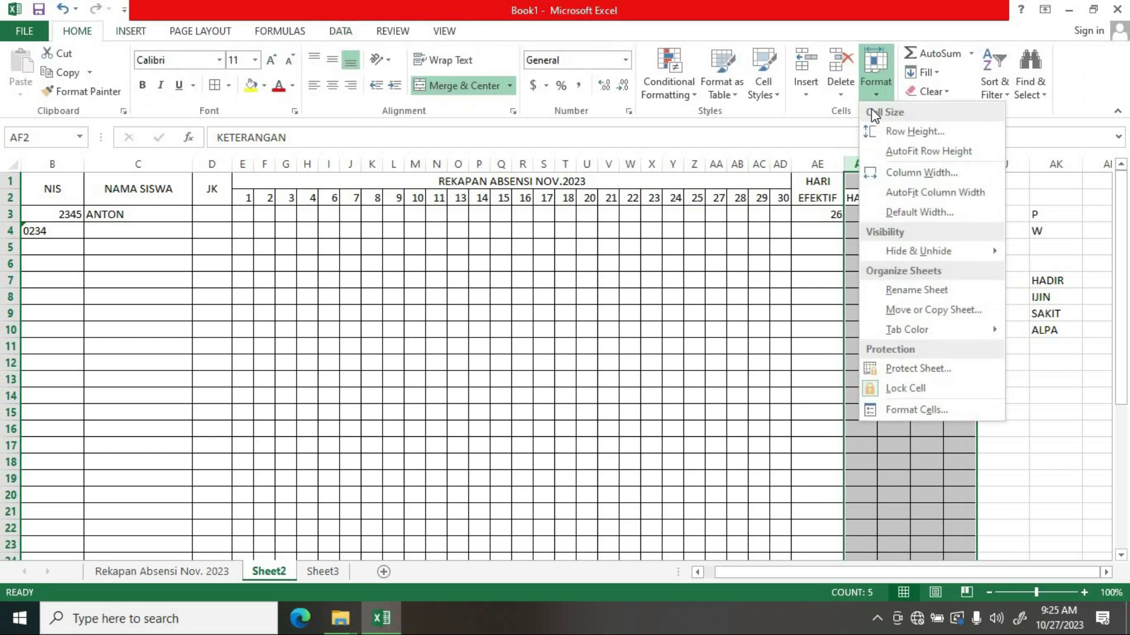
click(922, 173)
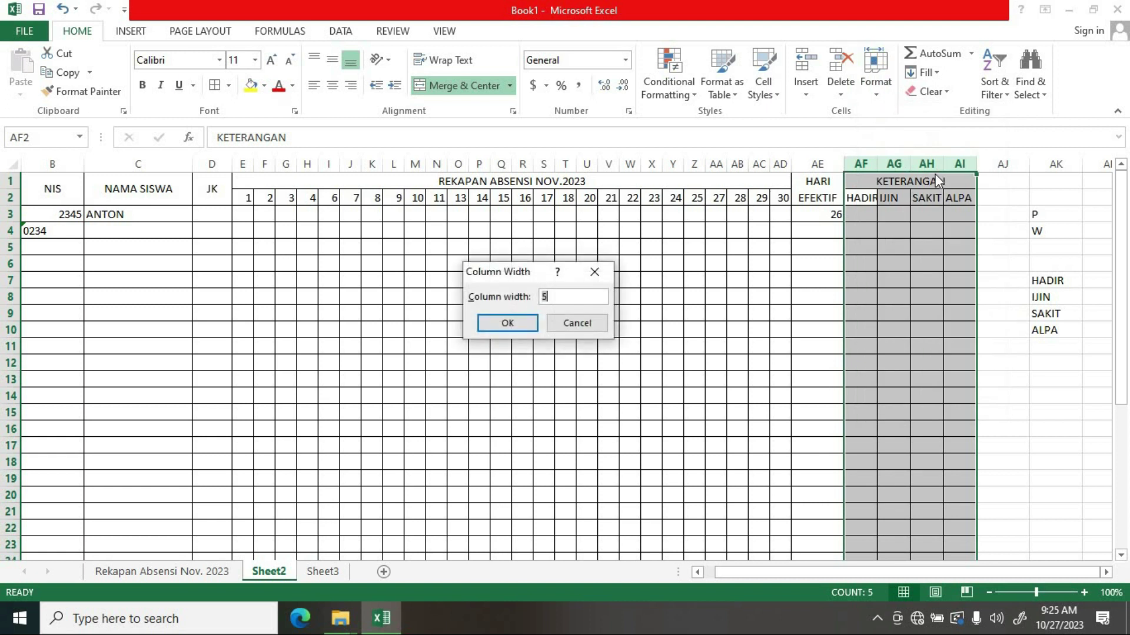
click(535, 323)
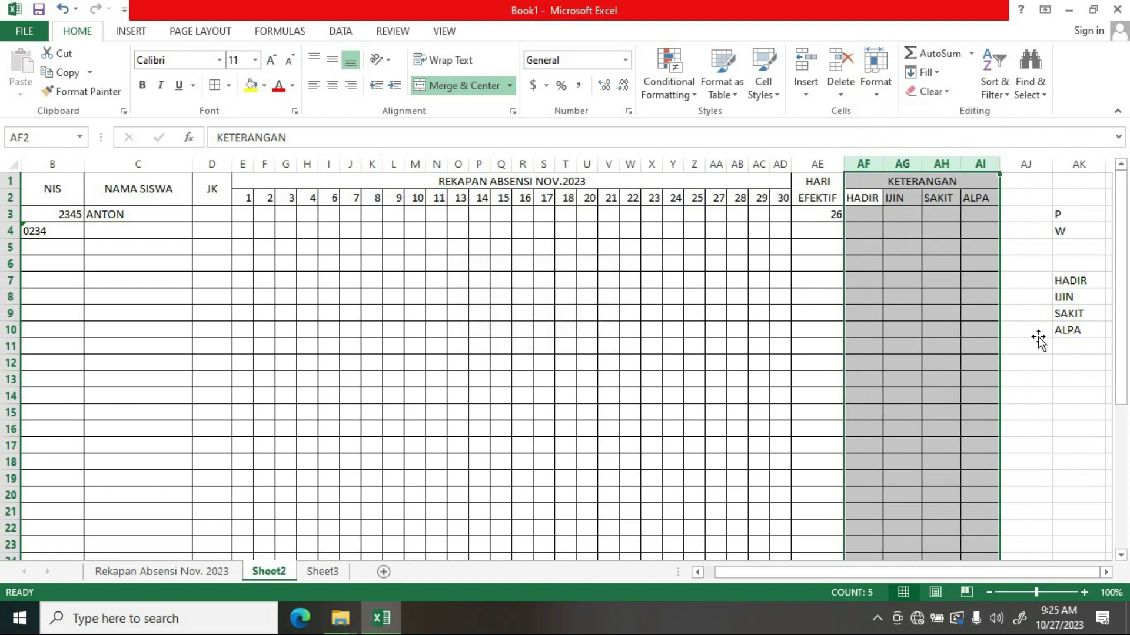
click(1038, 337)
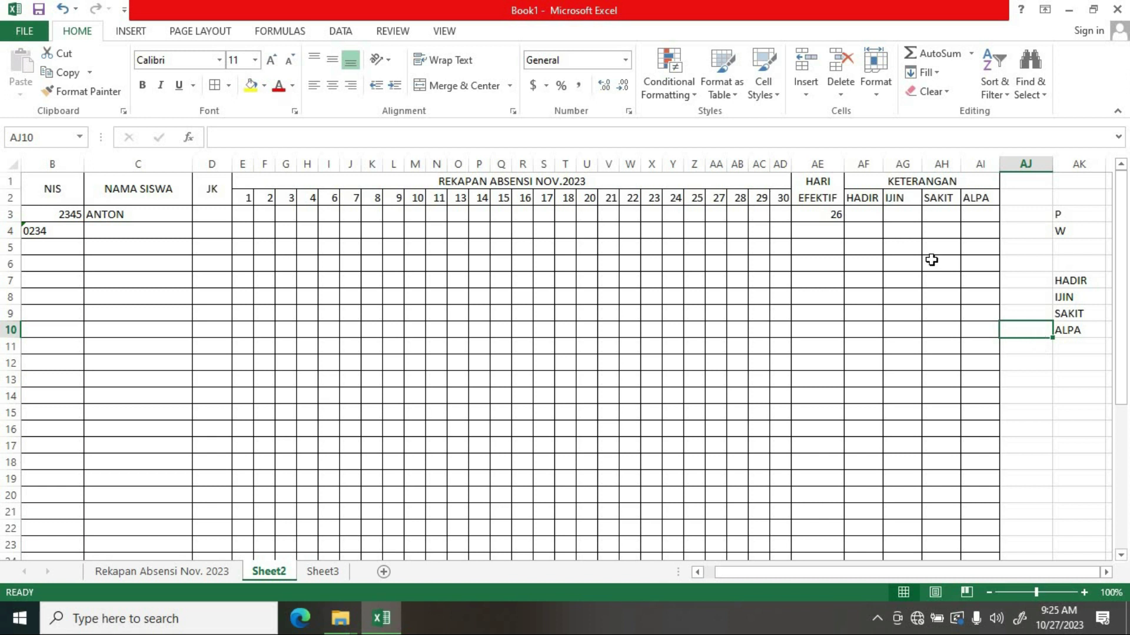
double_click(859, 214)
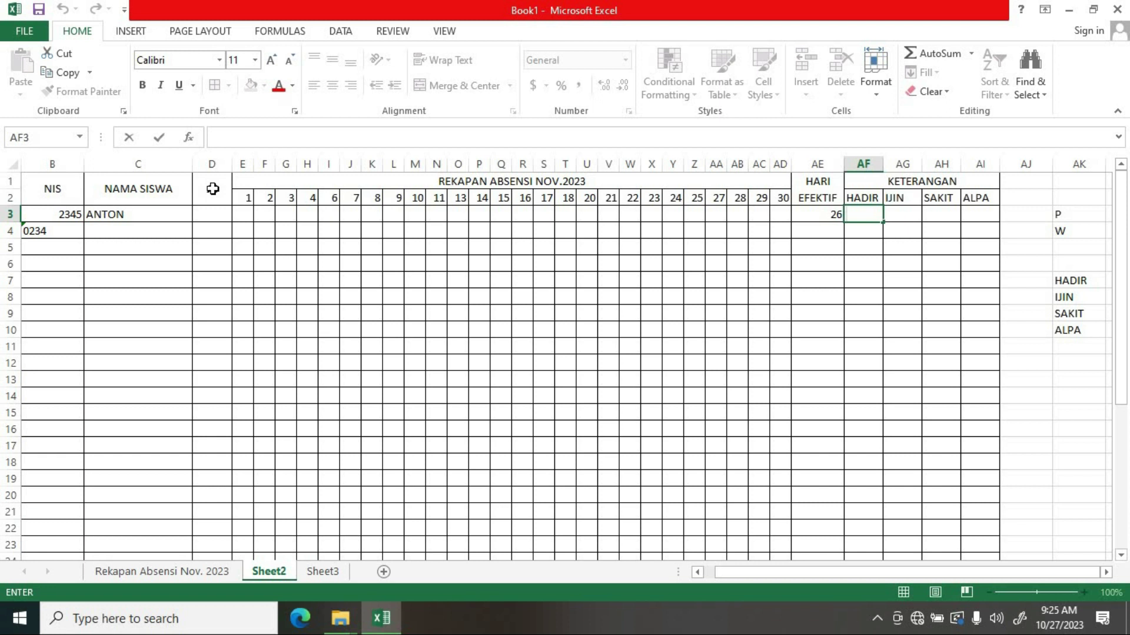
text(=)
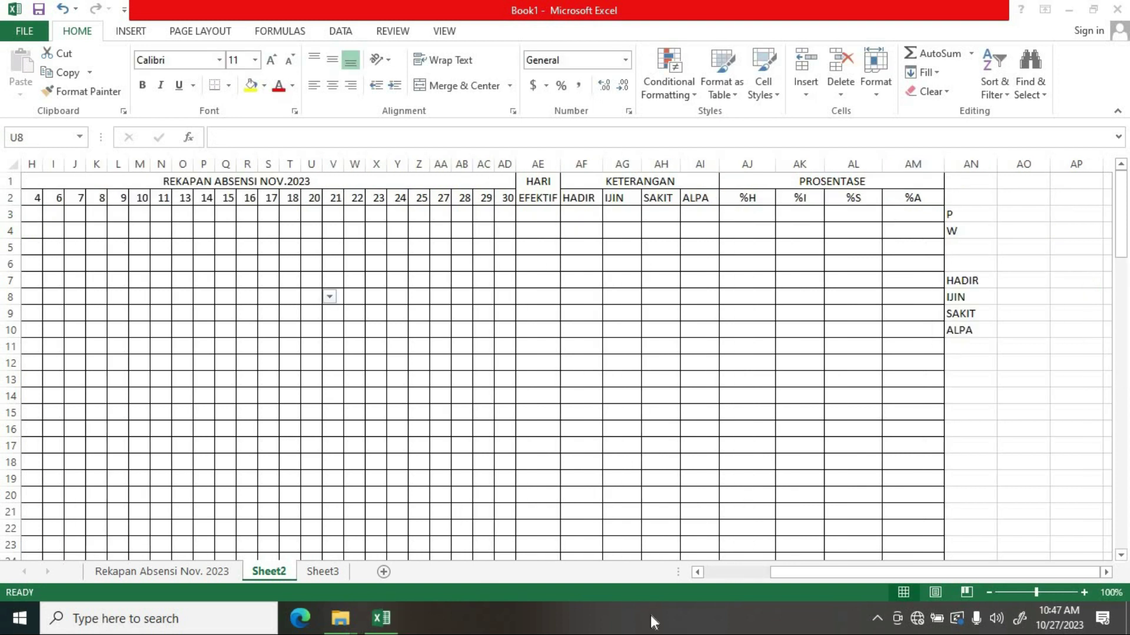
click(758, 587)
mouse_move(786, 574)
mouse_down()
mouse_move(736, 578)
mouse_move(882, 566)
mouse_up()
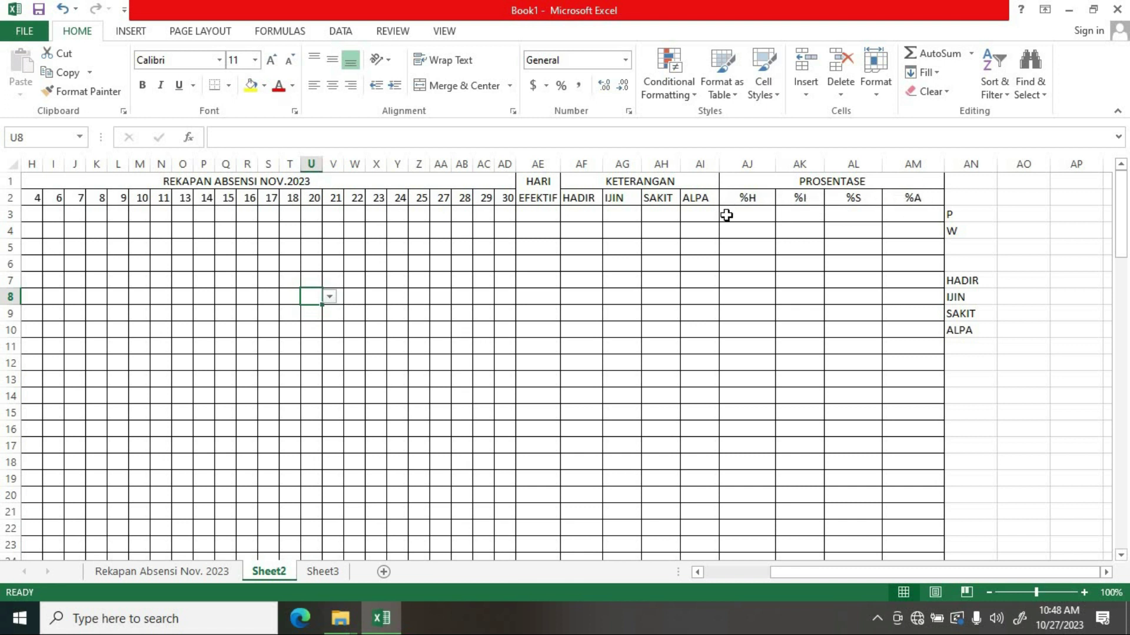
click(750, 212)
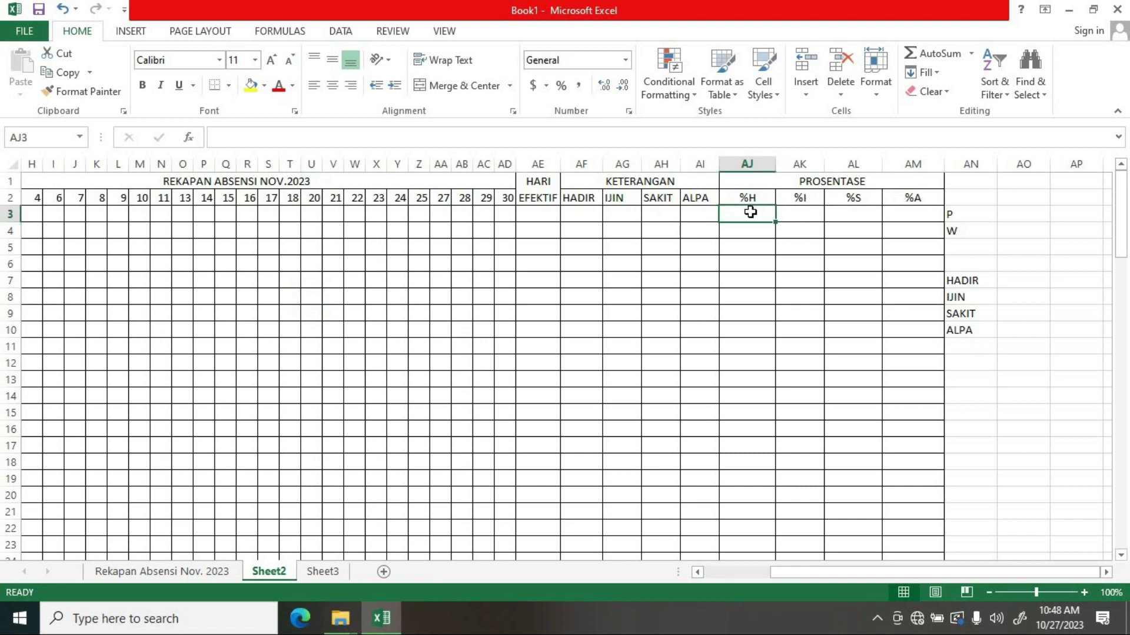
click(808, 212)
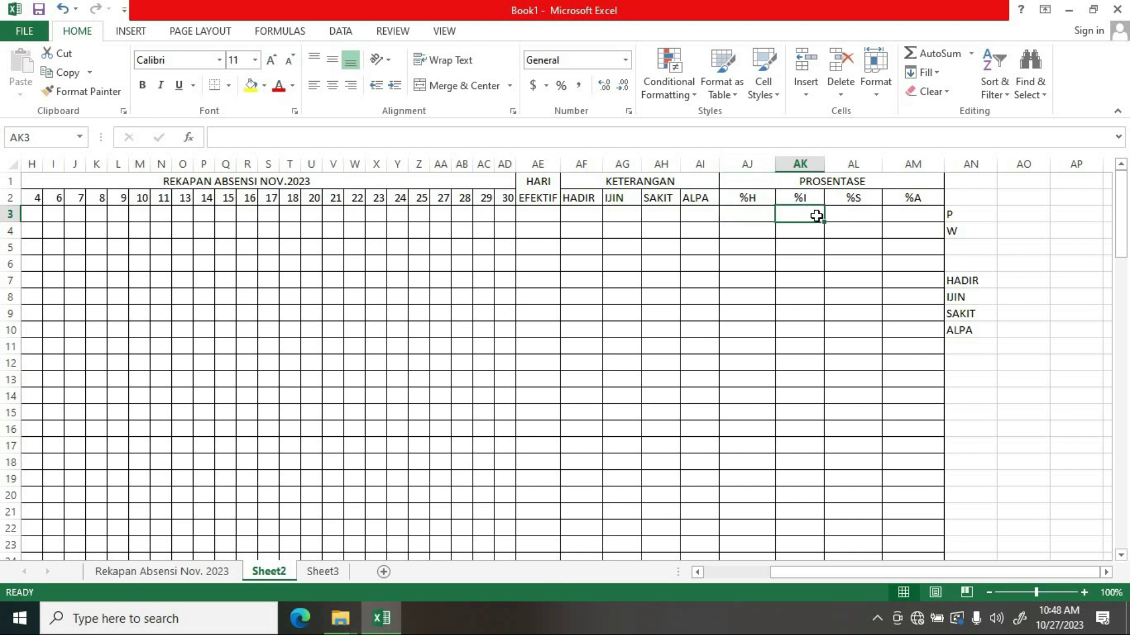
click(850, 214)
click(908, 211)
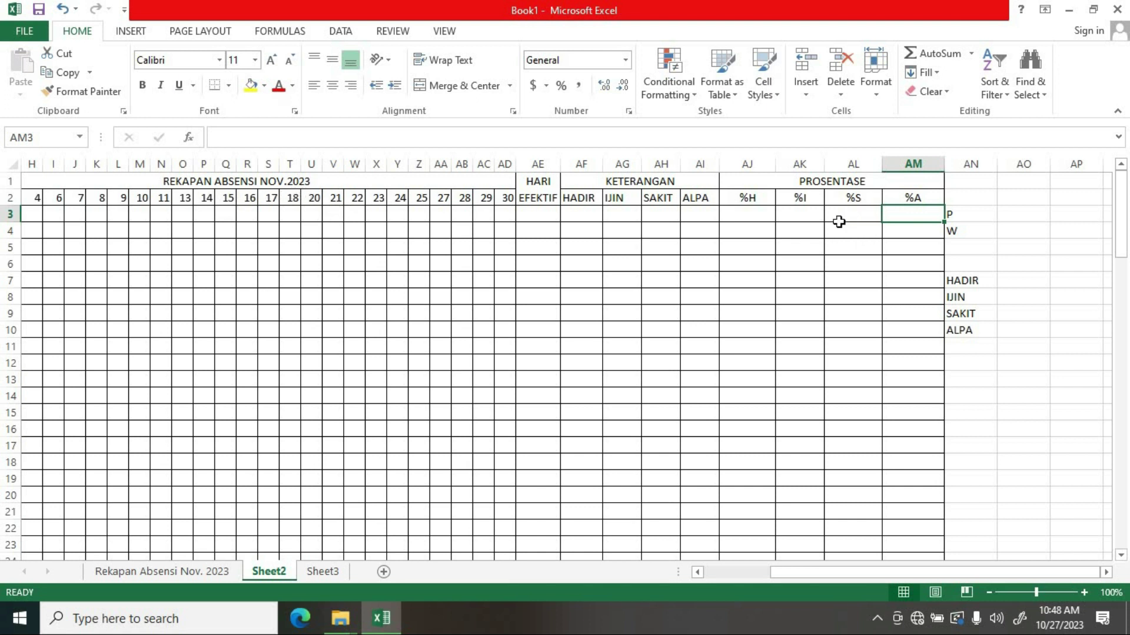
click(746, 165)
click(813, 163)
click(858, 165)
click(909, 163)
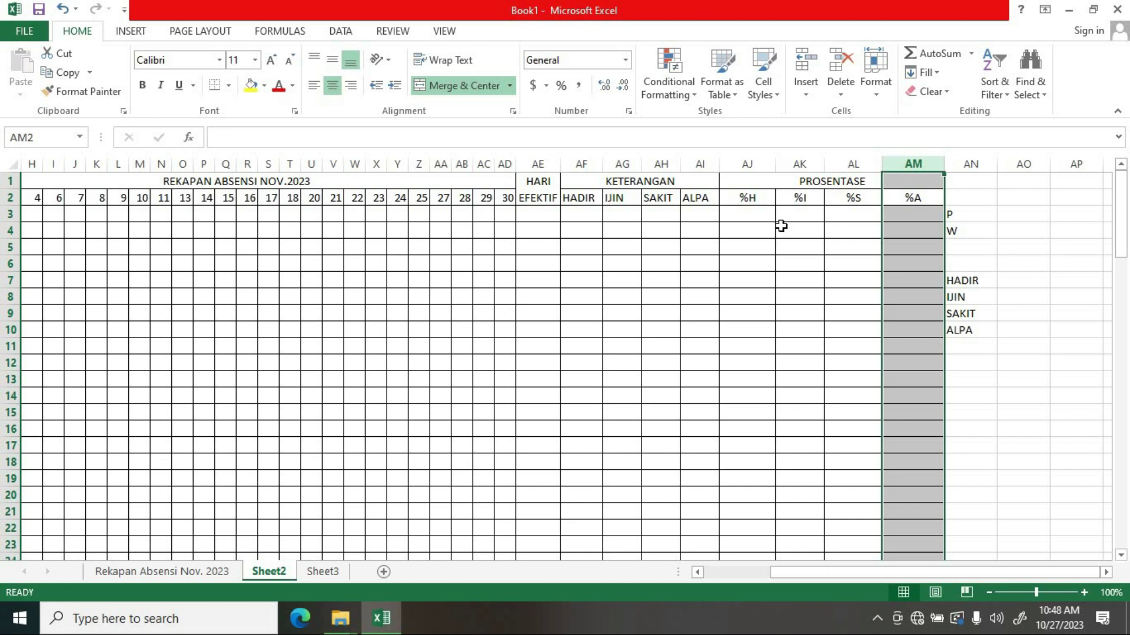
drag(831, 573, 716, 582)
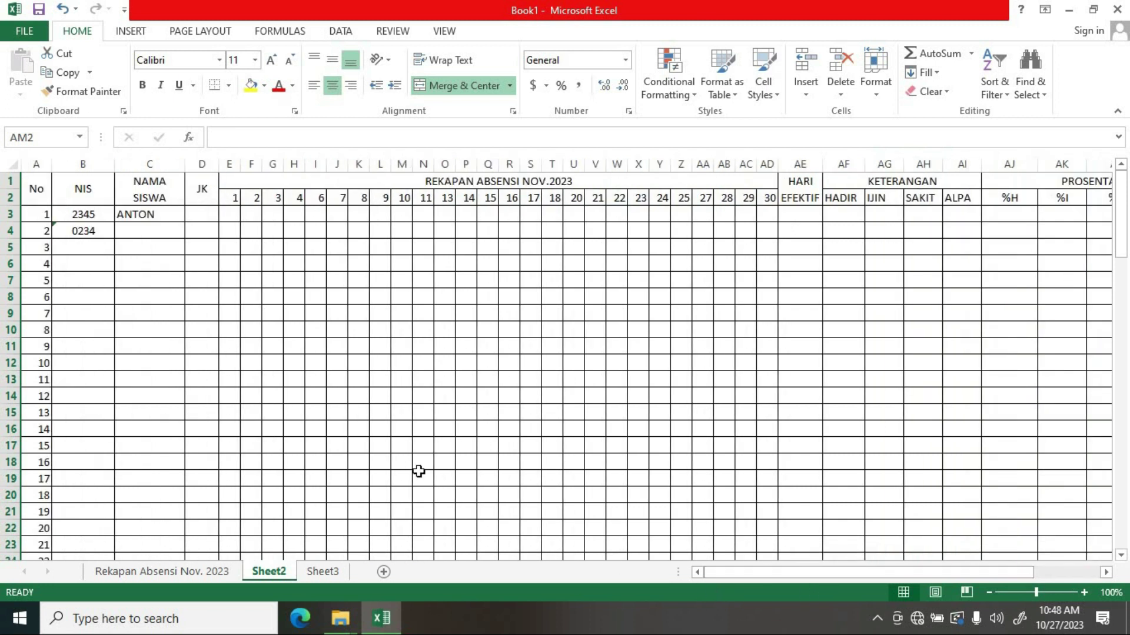
click(202, 164)
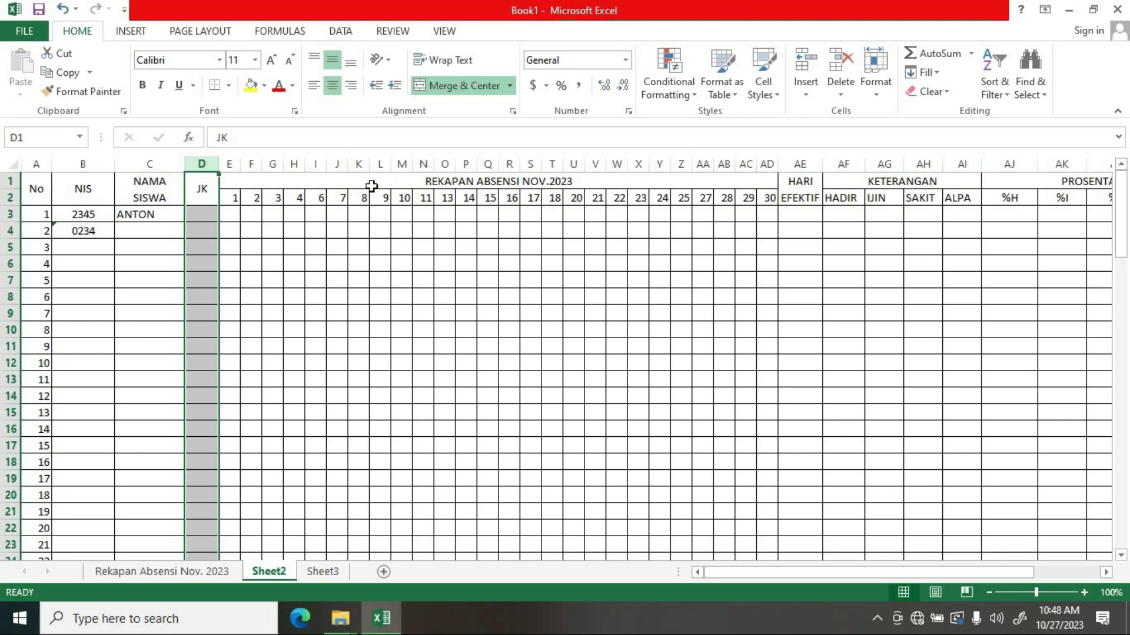
drag(750, 568, 818, 570)
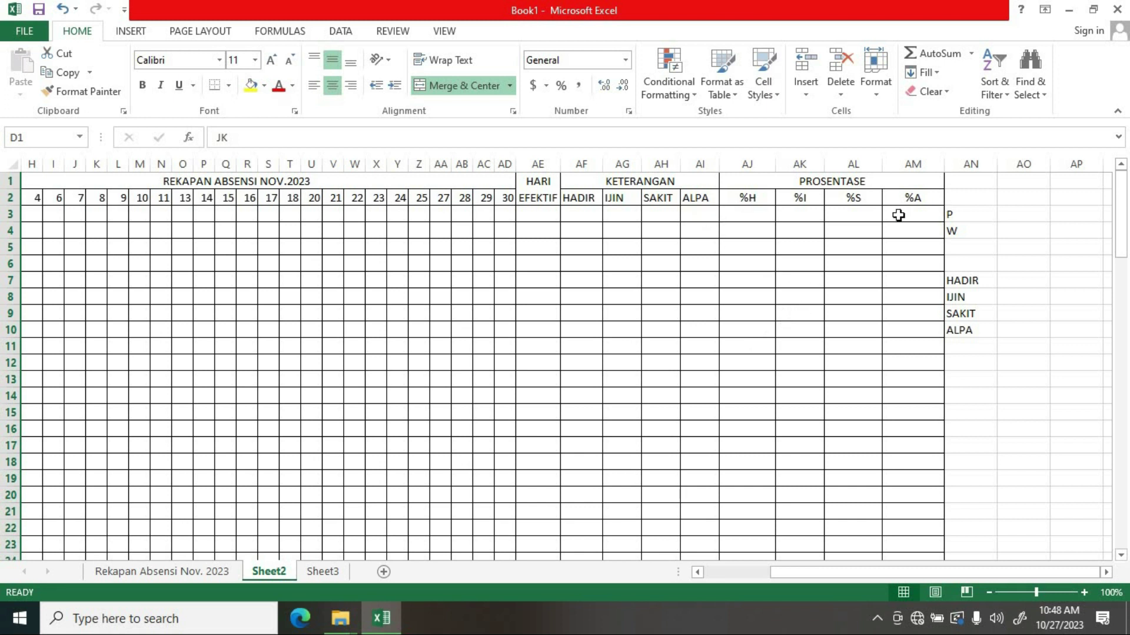
drag(827, 580, 834, 570)
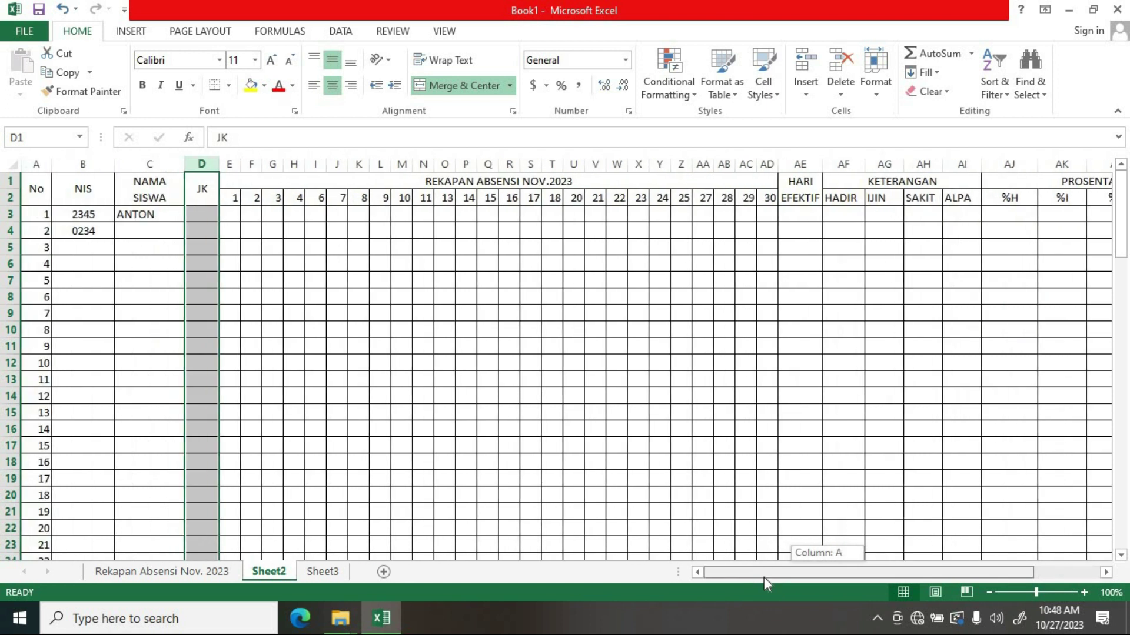
click(474, 361)
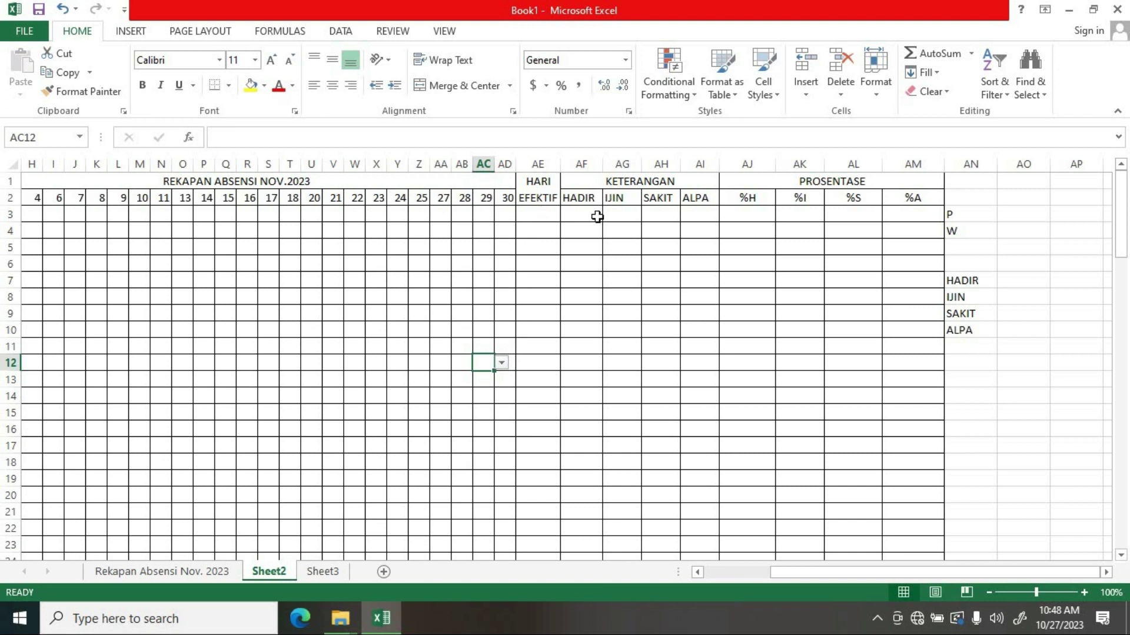
click(537, 215)
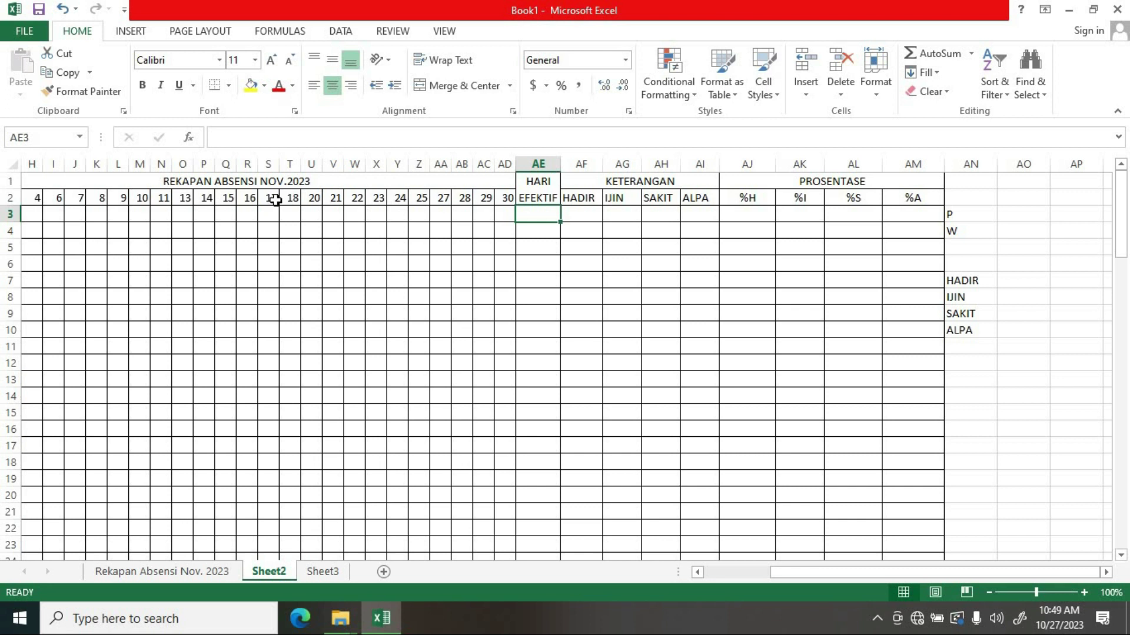
click(506, 196)
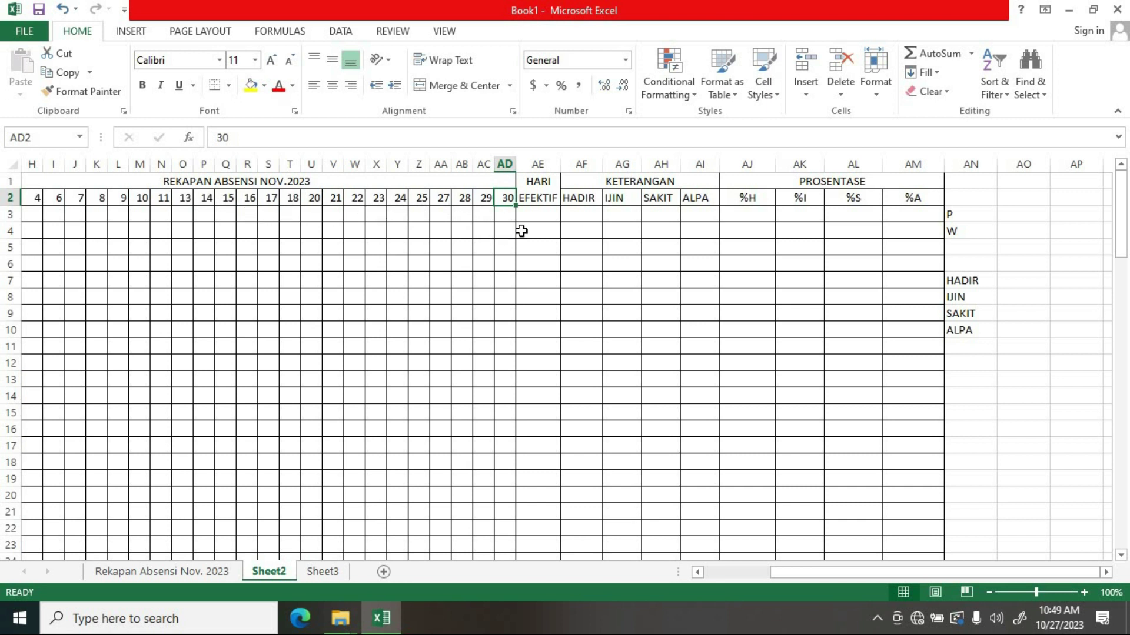
click(537, 215)
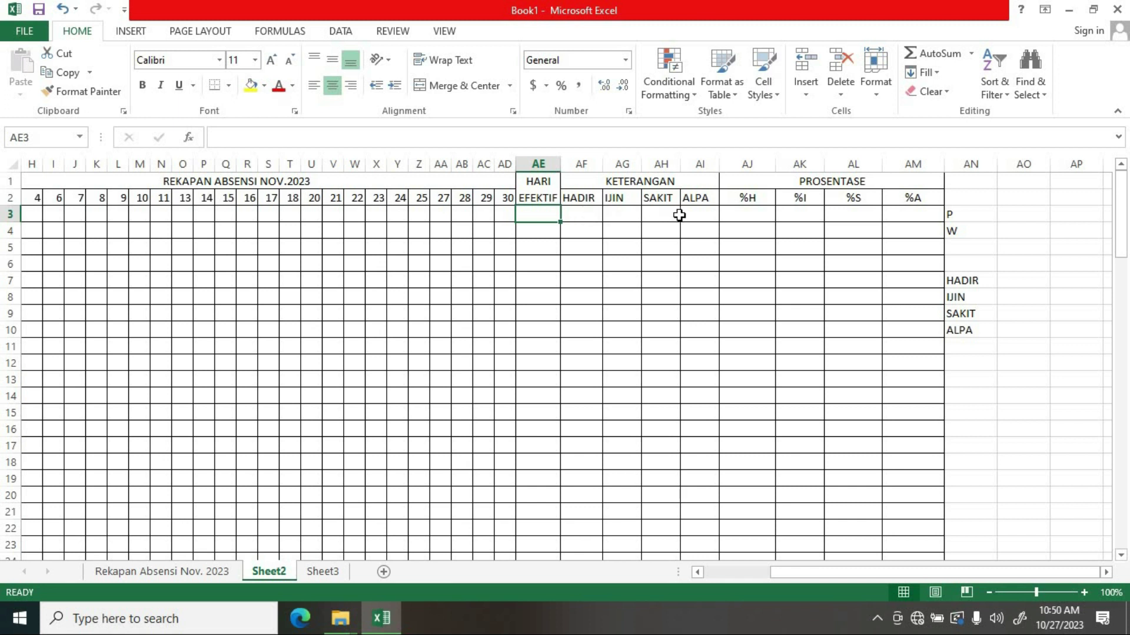
double_click(551, 215)
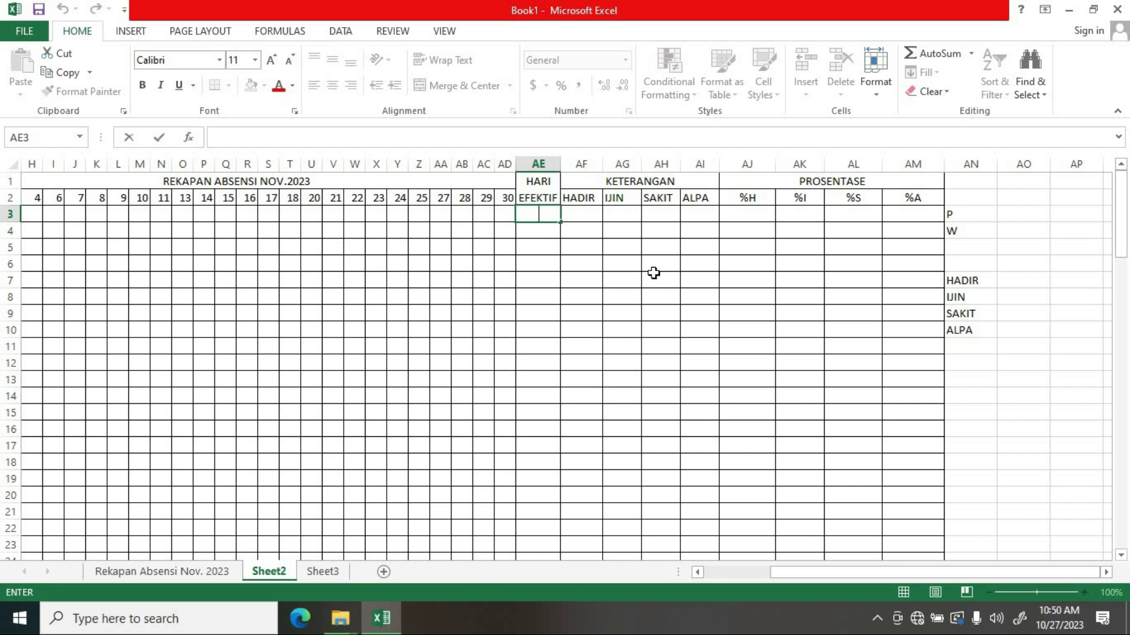
- Enter =SUM(AF3:AI3) in AE3 to total row 3's attendance counts
text(=)
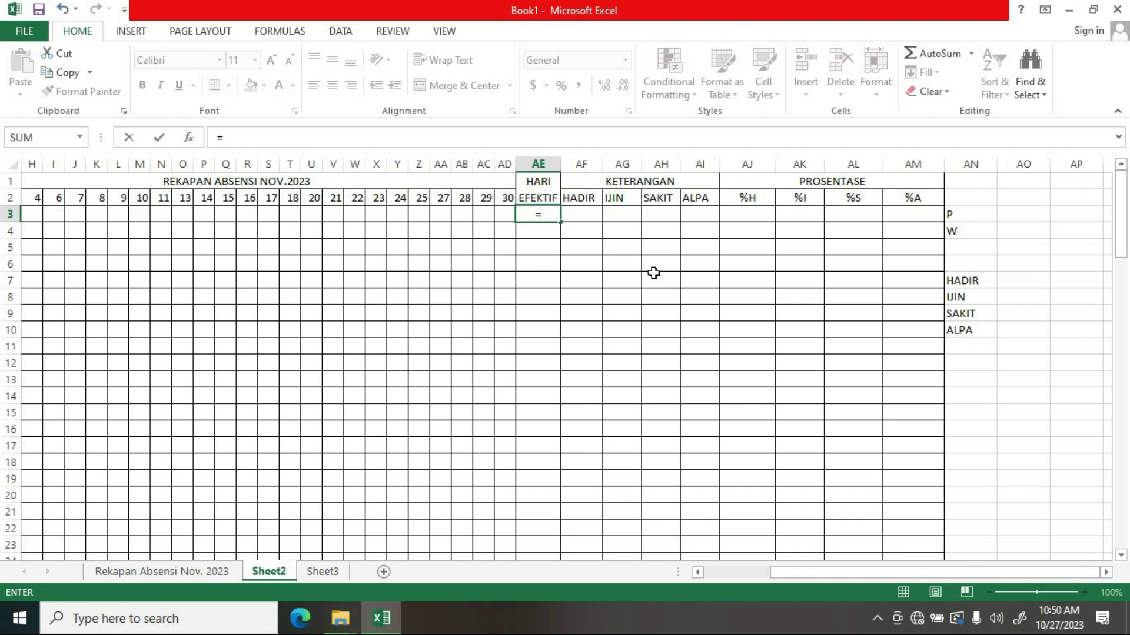
text(sum)
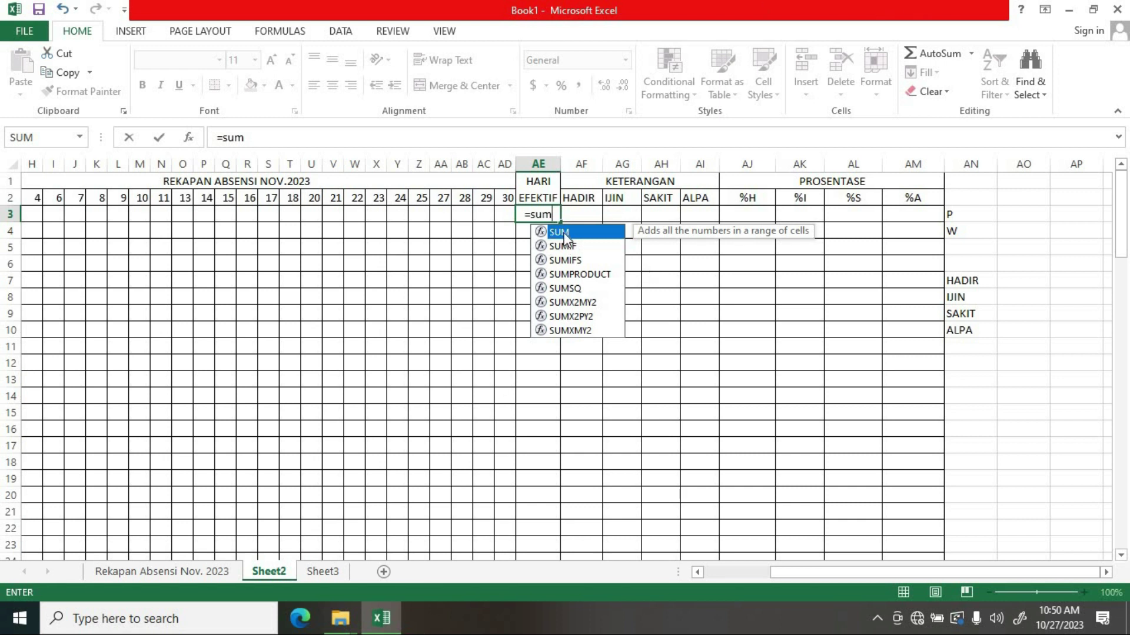
double_click(562, 230)
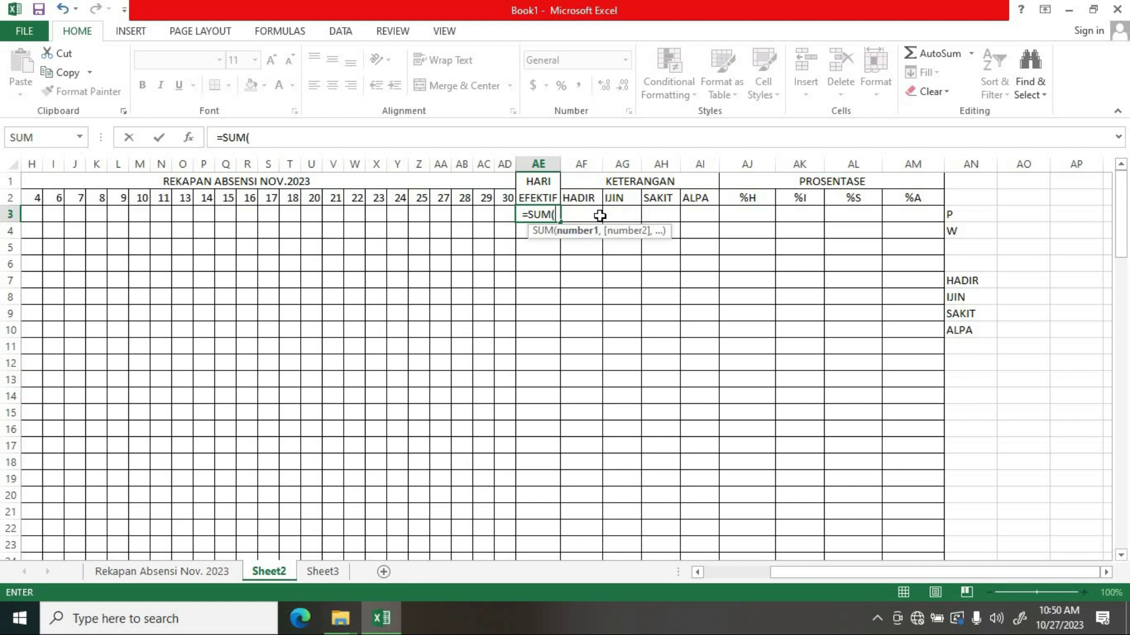
drag(578, 214, 699, 217)
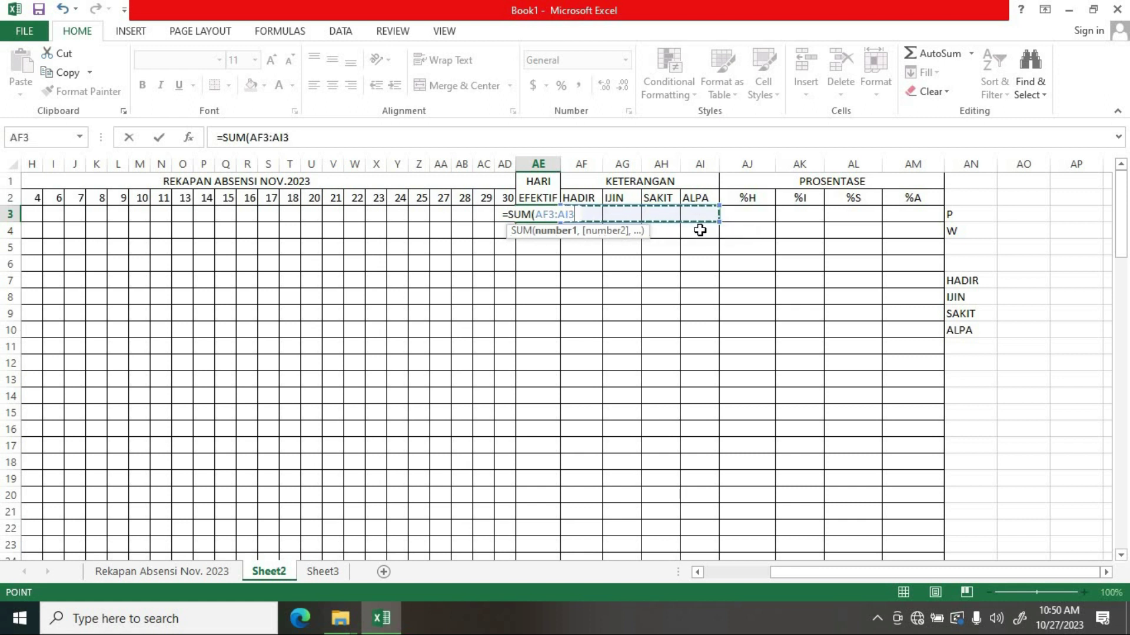
text())
key(Return)
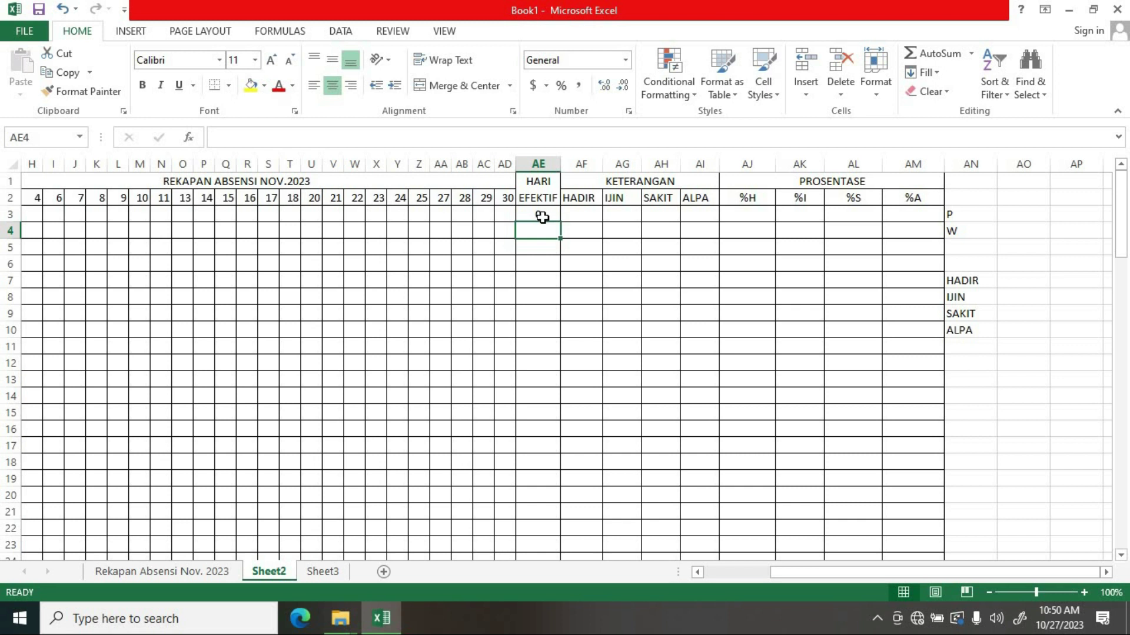
- Fill the AE3 sum formula down to row 37 and verify the copied formulas
click(542, 216)
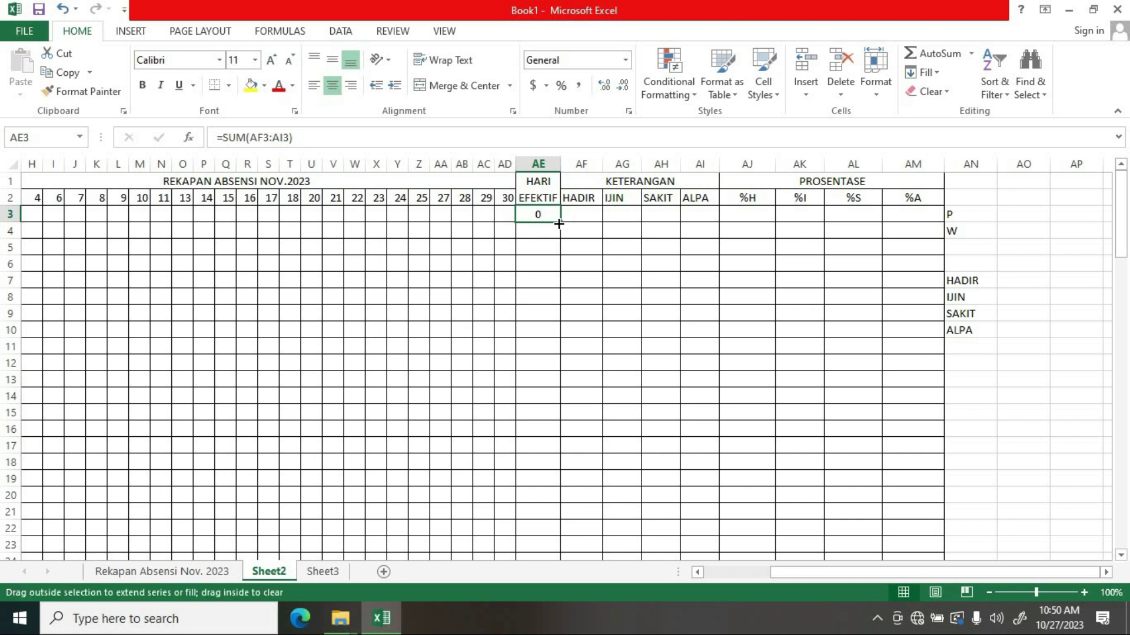
double_click(559, 222)
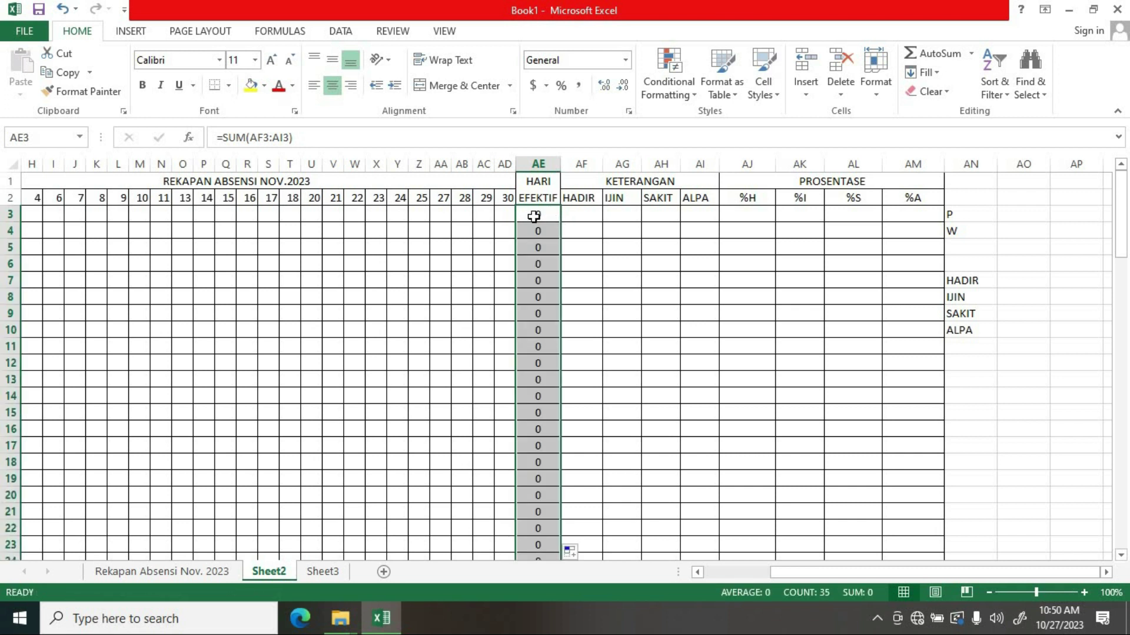
click(536, 214)
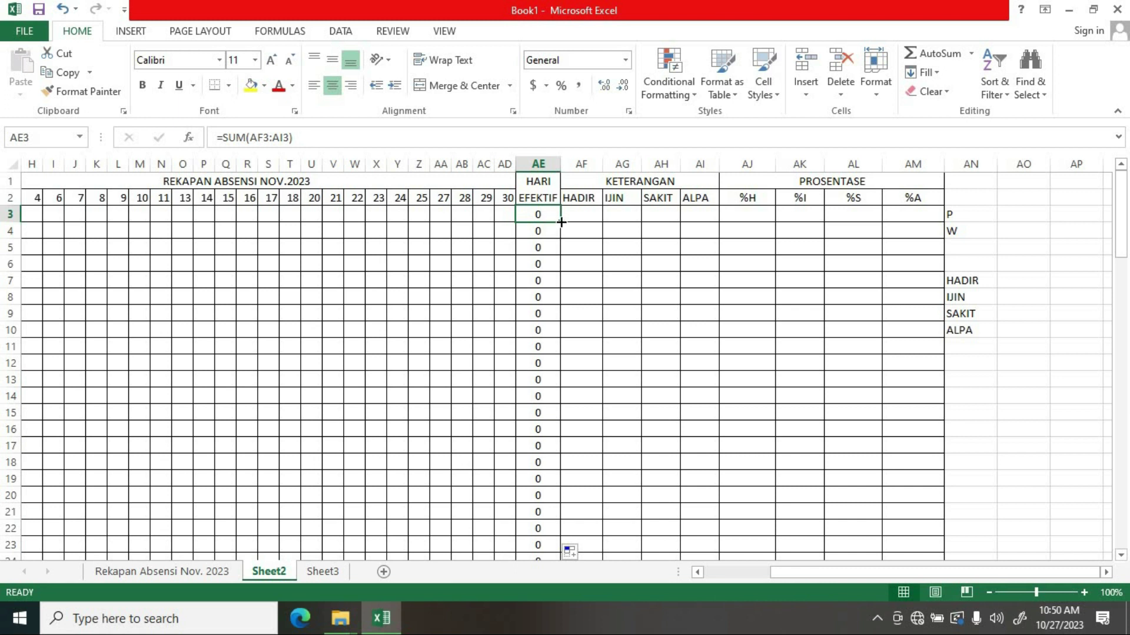
double_click(560, 222)
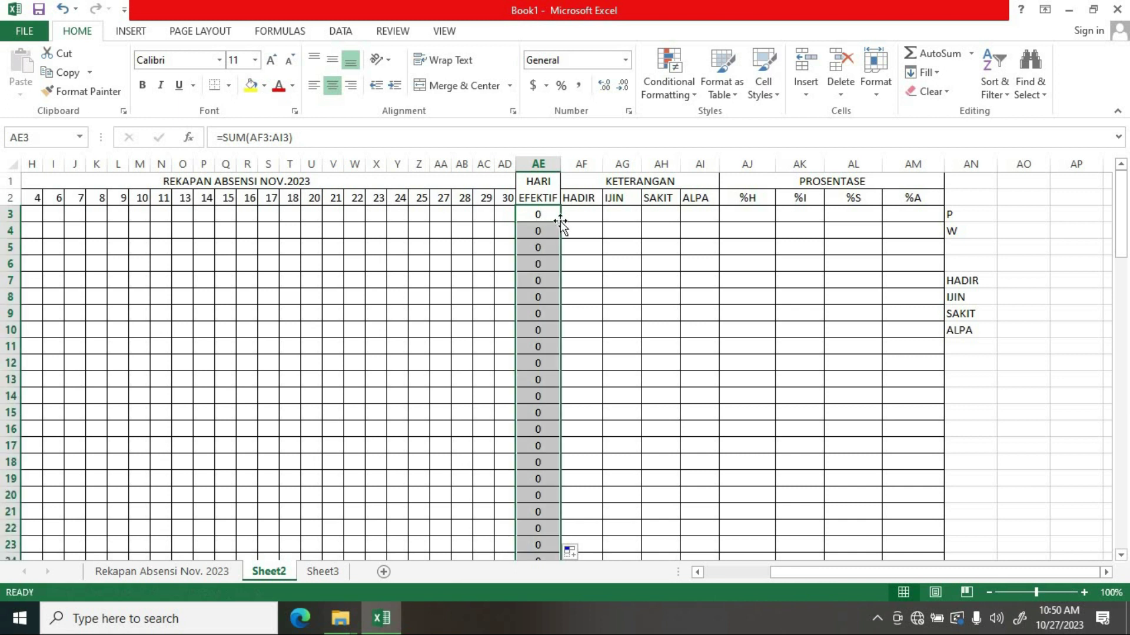
scroll(570, 253, down, 2)
scroll(574, 353, down, 4)
scroll(559, 412, down, 3)
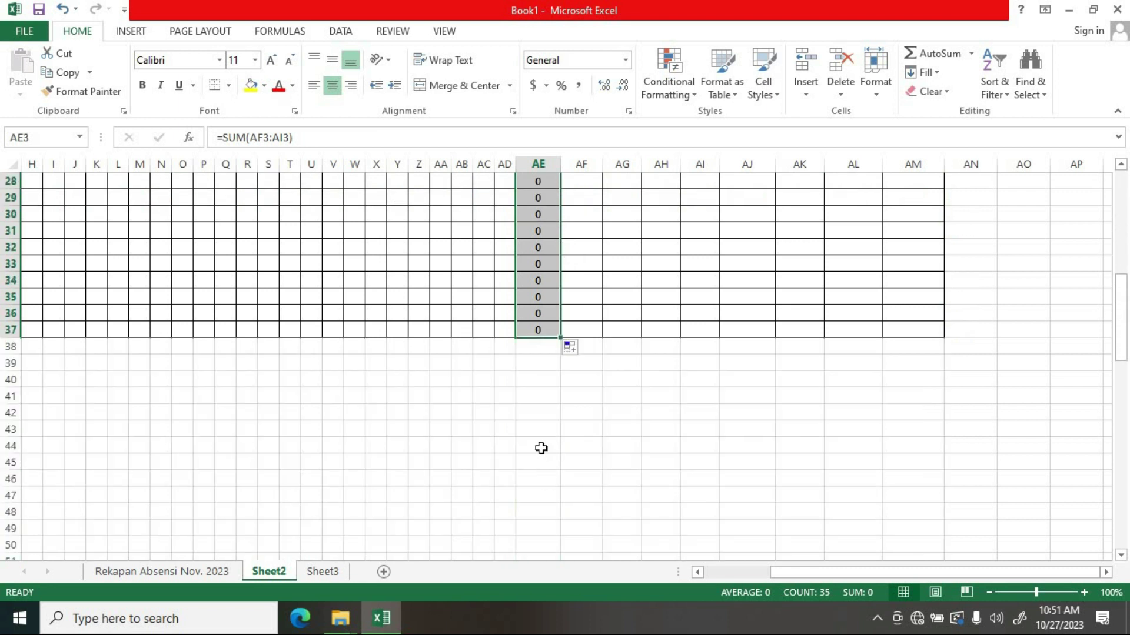
click(548, 330)
scroll(551, 318, up, 3)
scroll(550, 303, up, 3)
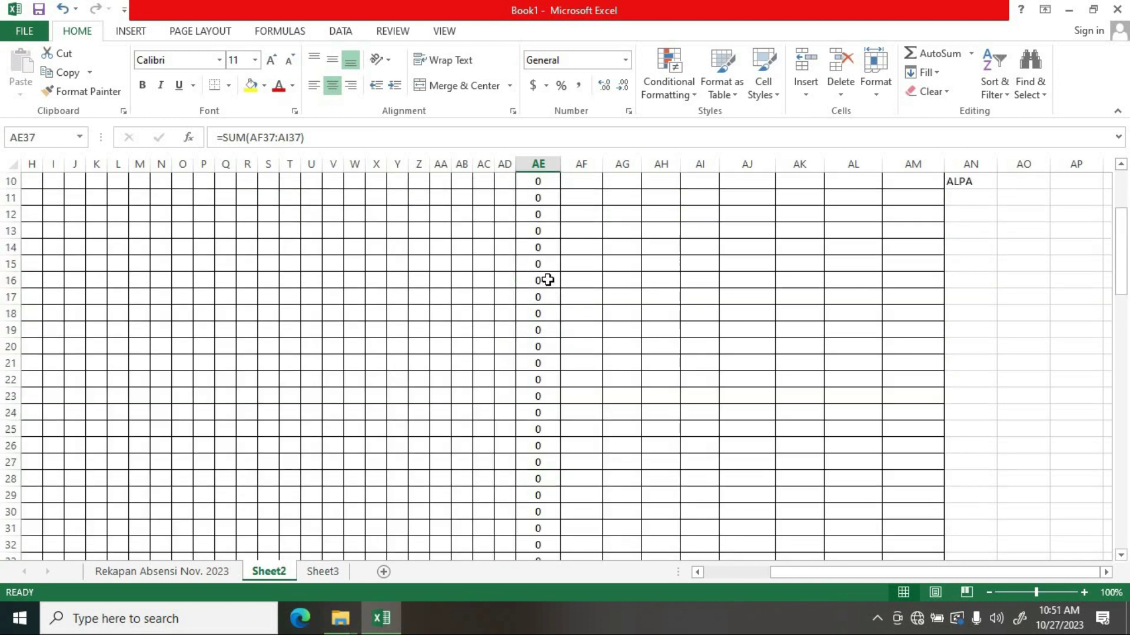
scroll(547, 277, up, 3)
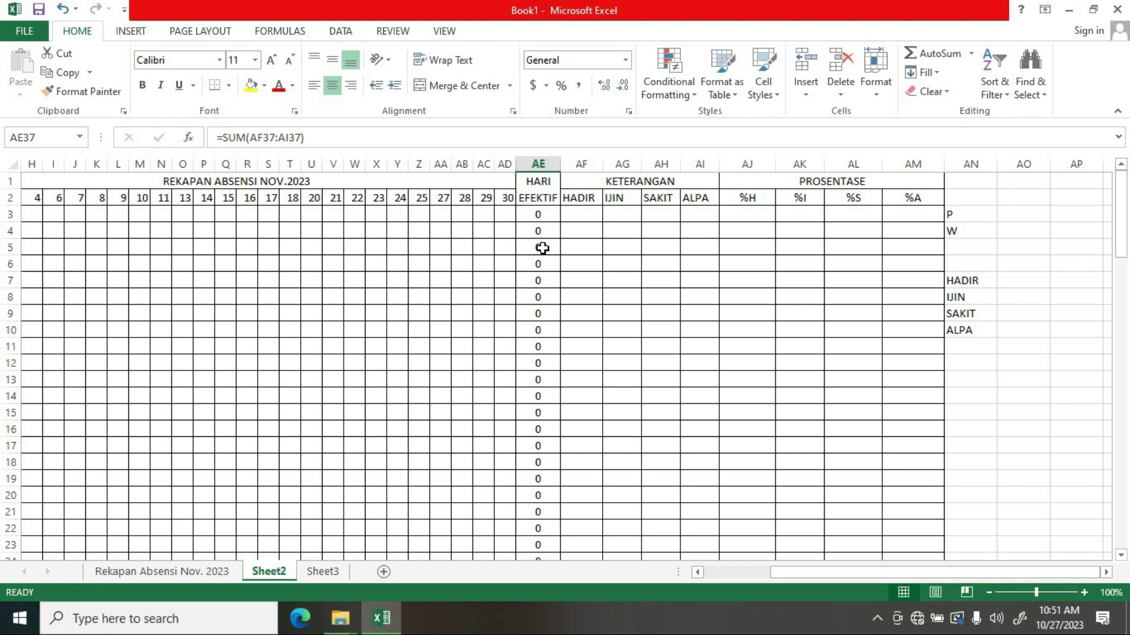
click(541, 214)
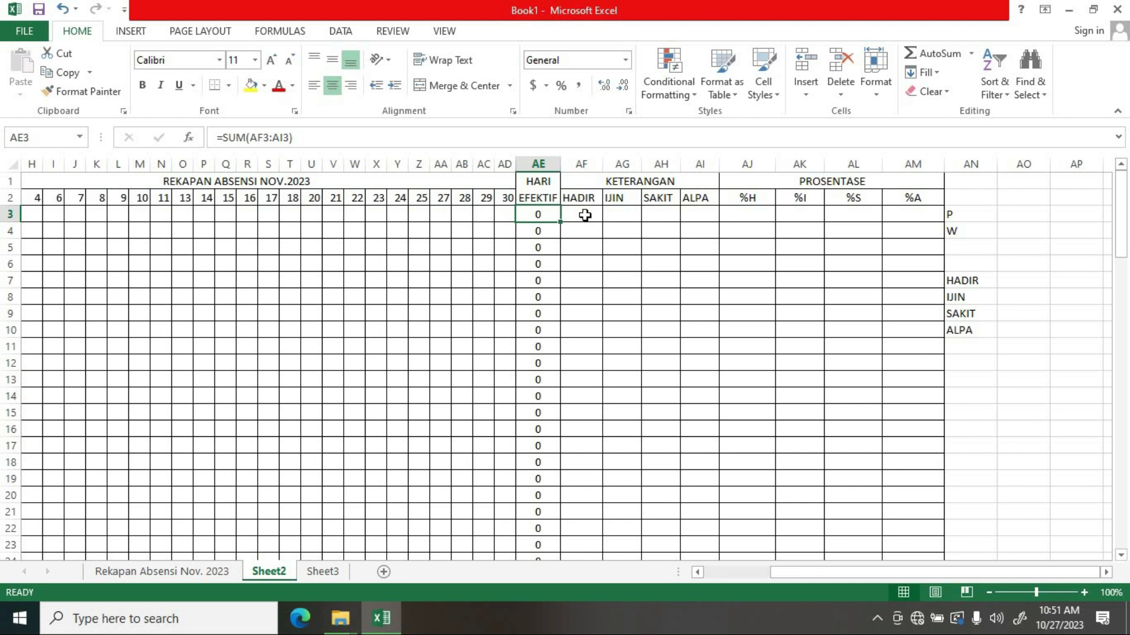
double_click(585, 216)
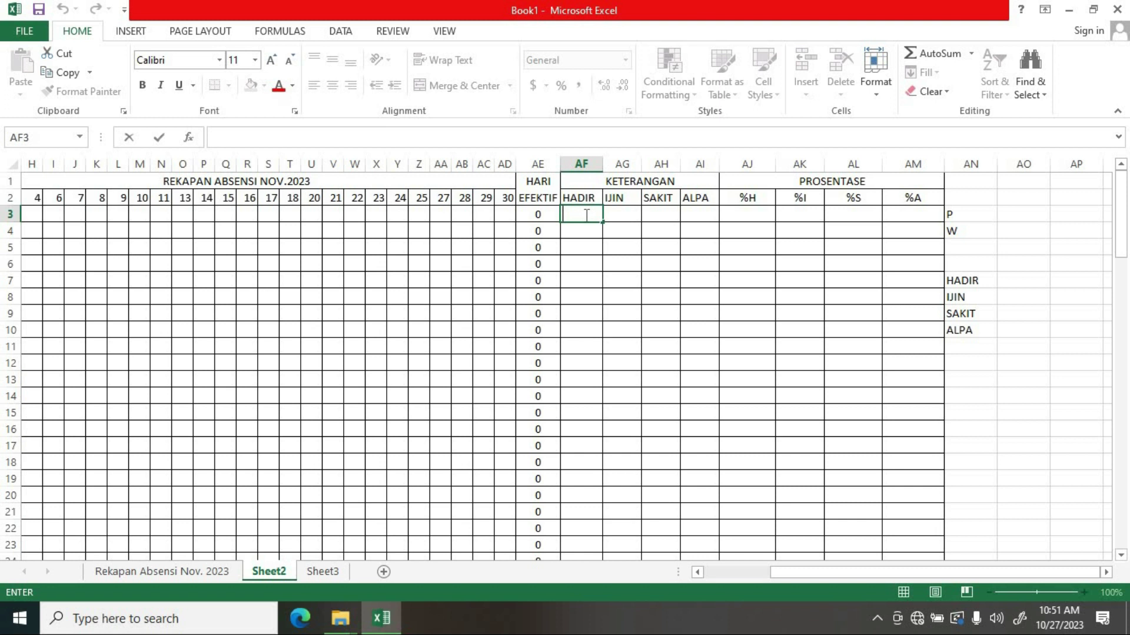
- Start AF3's formula as =COUNTIF( using the autocomplete list
text(=)
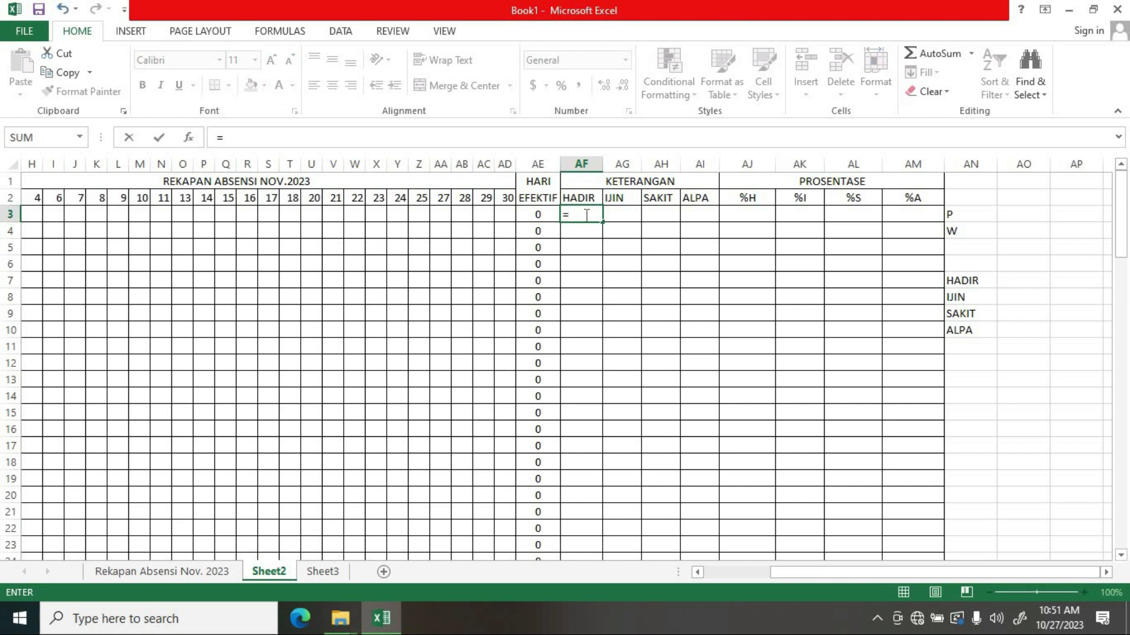
text(count)
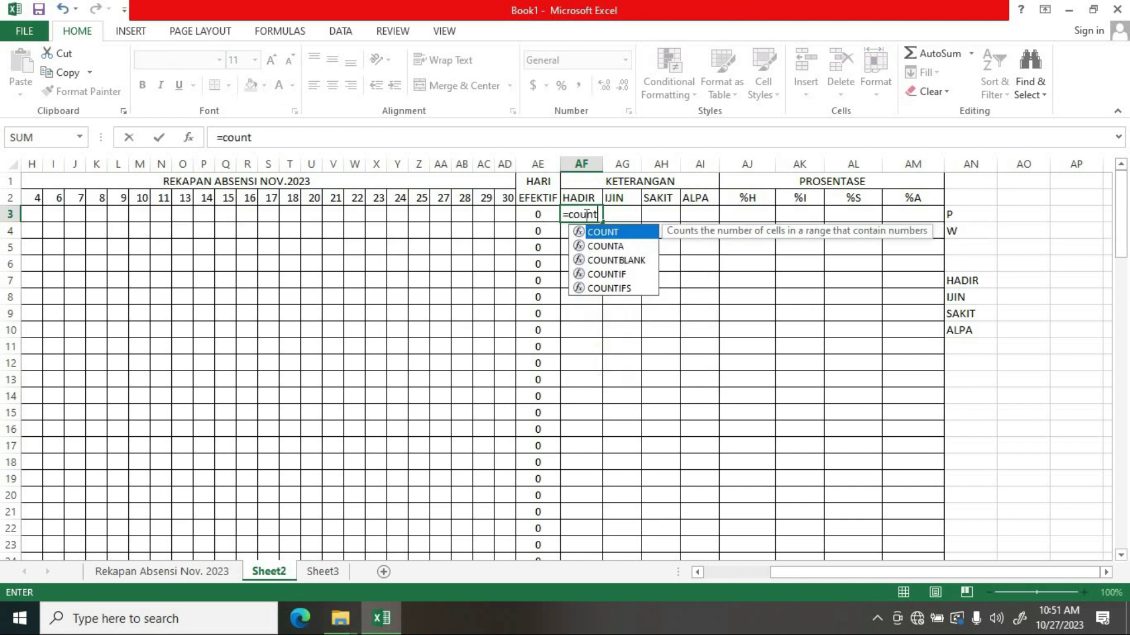
double_click(608, 275)
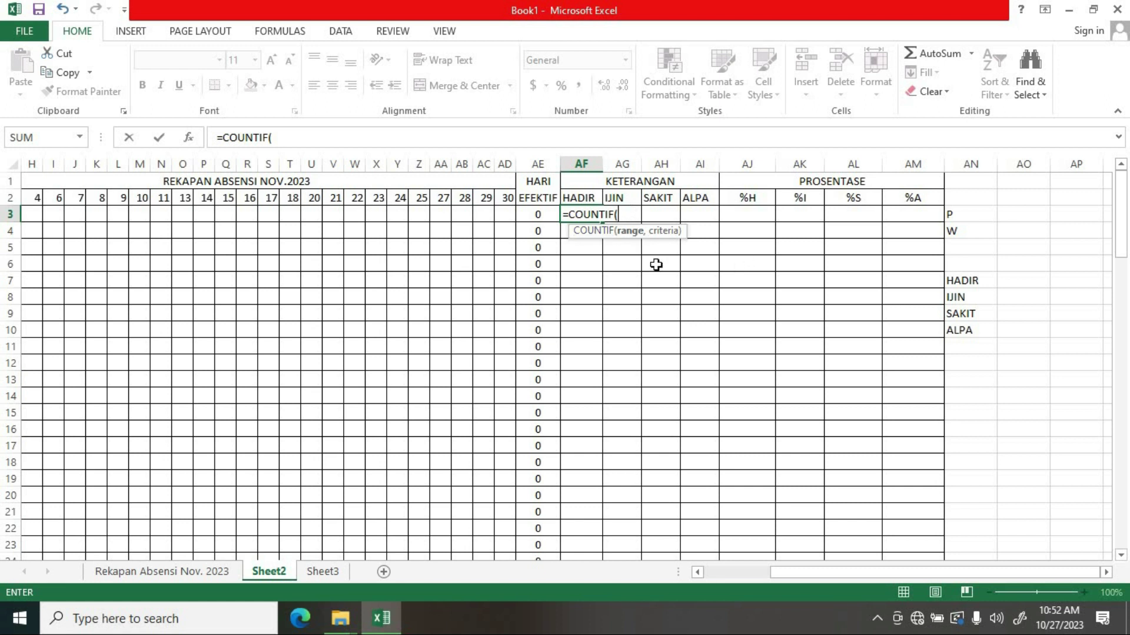
drag(896, 571, 867, 573)
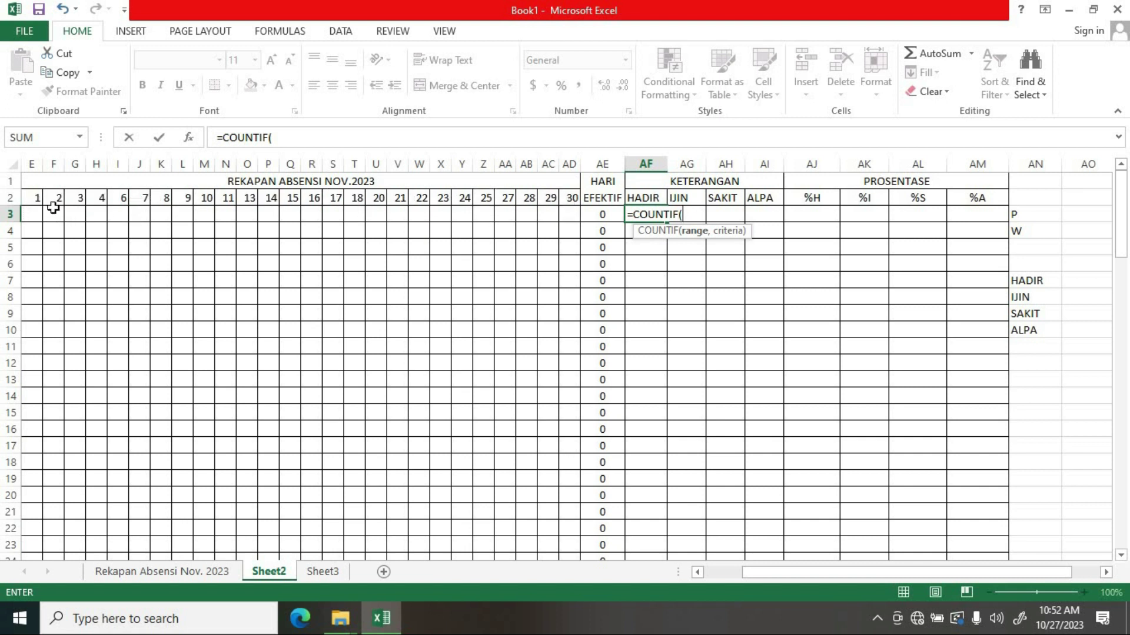
- Finish AF3 as =COUNTIF($E3:$AD3,AF$2), counting row 3 days marked HADIR
drag(28, 214, 567, 221)
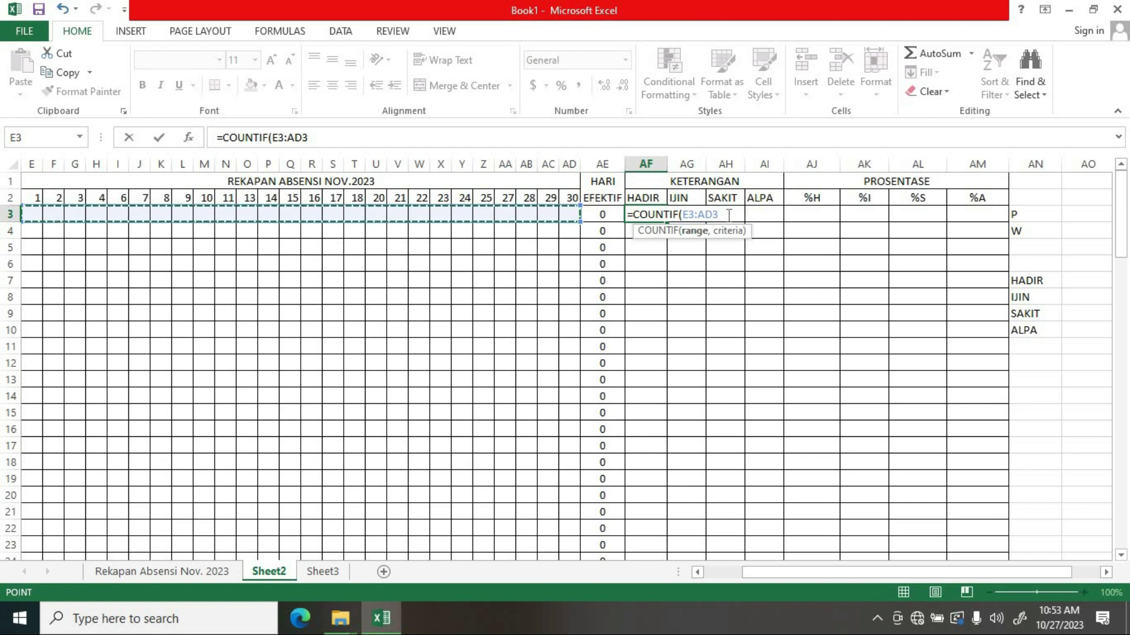
key(F4)
key(F4)
key(F4)
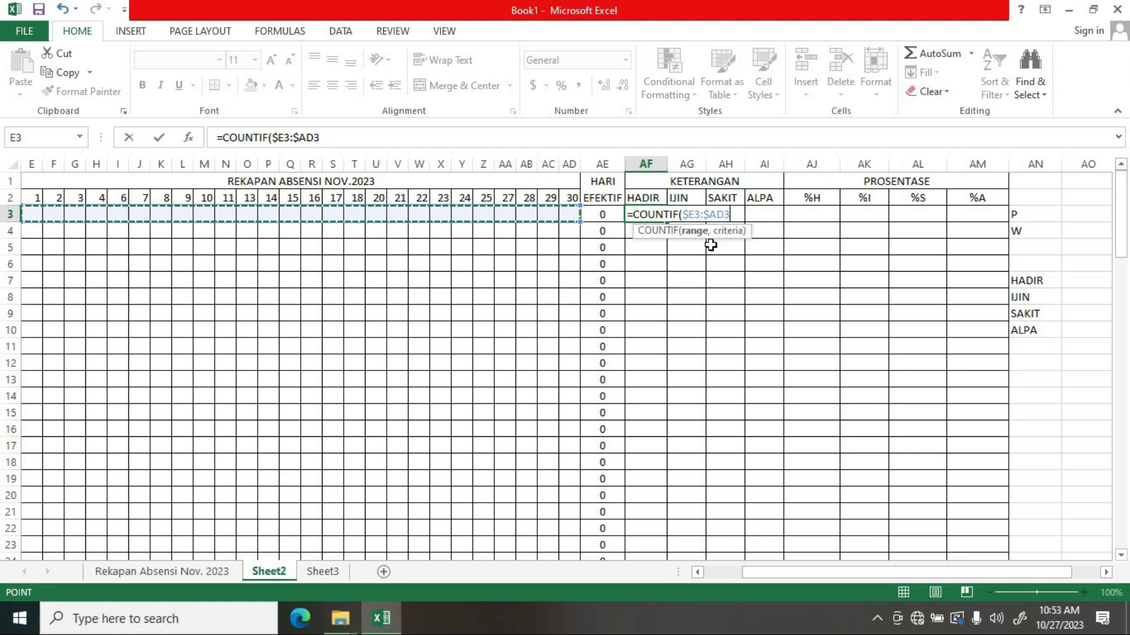
text(,)
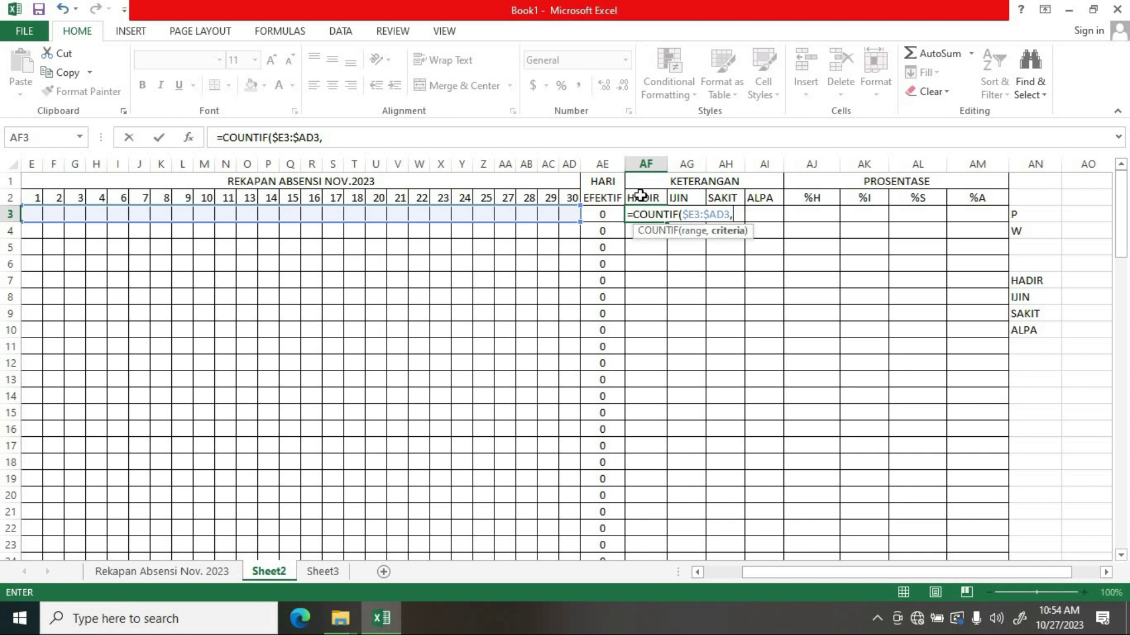
click(640, 195)
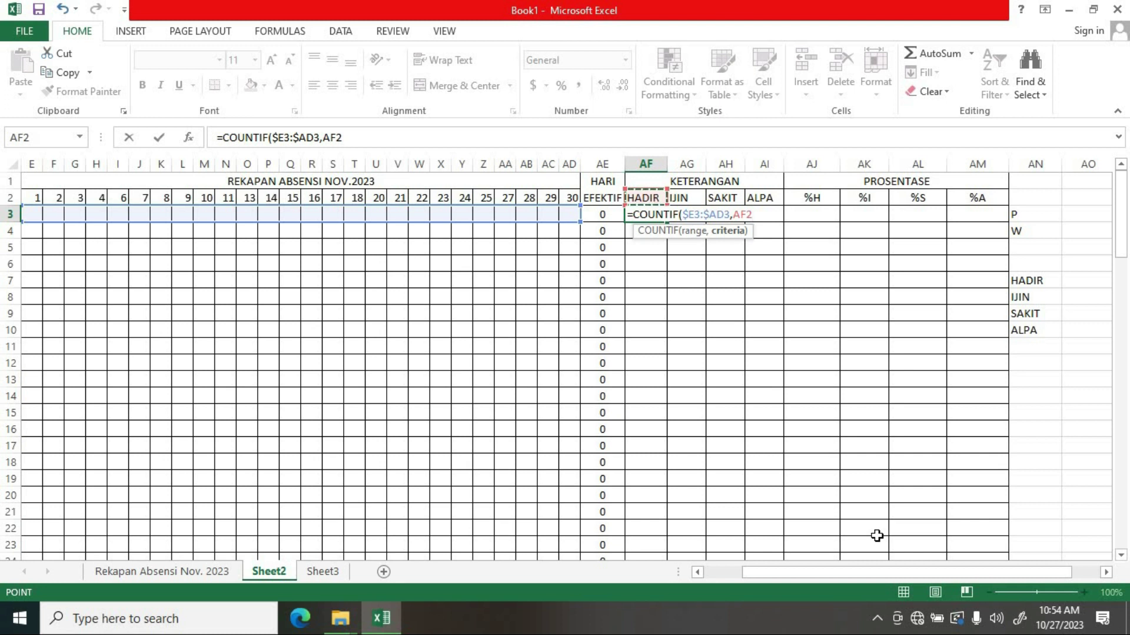
key(F4)
key(F4)
key(Return)
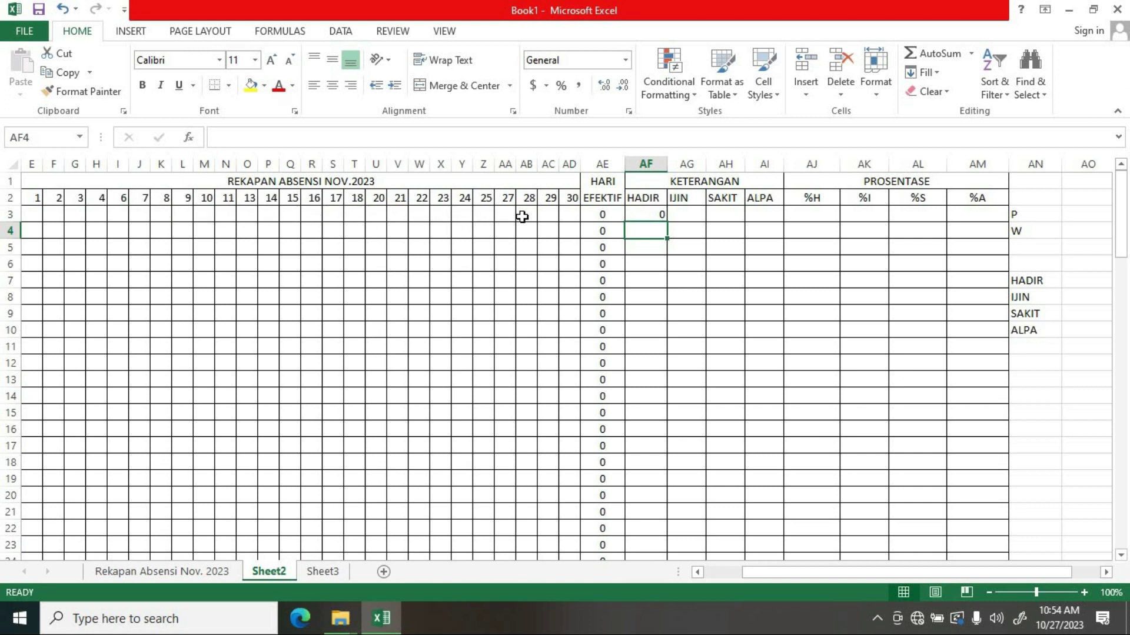
- Copy AF3's COUNTIF across to AI3, then fill all four columns down to row 37
click(647, 214)
mouse_move(667, 222)
mouse_down()
mouse_move(810, 219)
mouse_move(783, 218)
mouse_up()
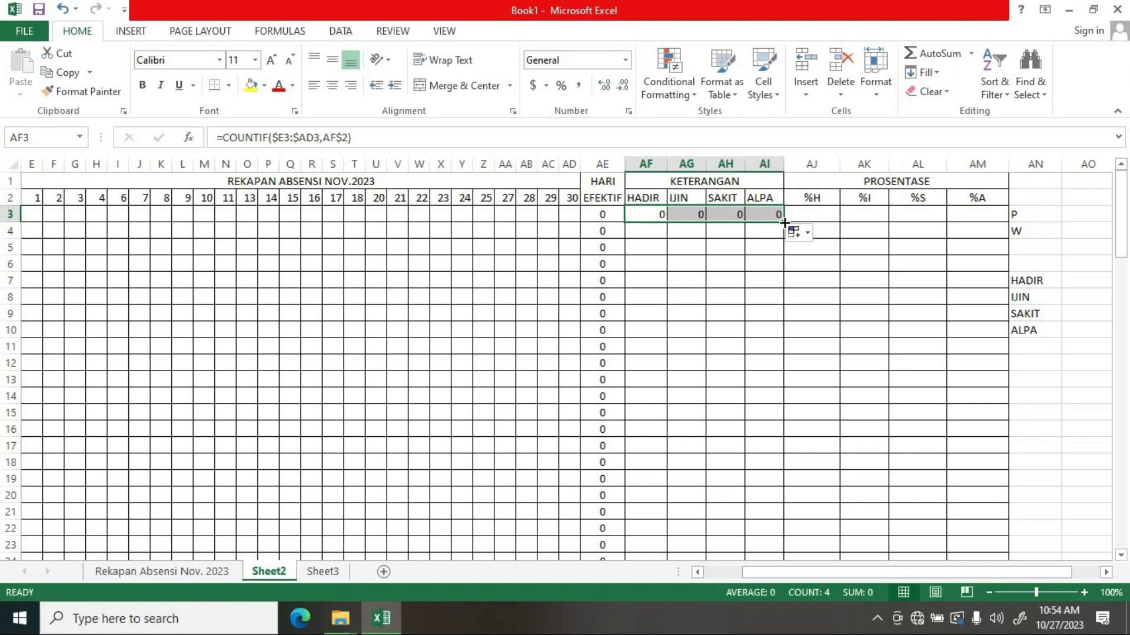
double_click(784, 222)
scroll(732, 261, down, 2)
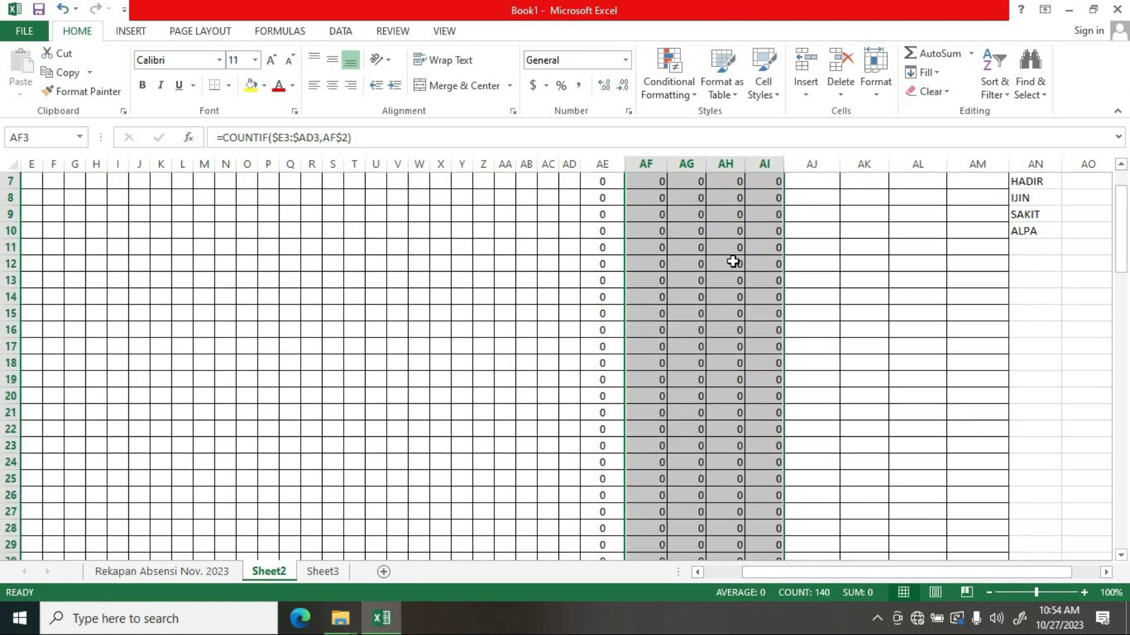
scroll(732, 262, down, 5)
scroll(734, 315, down, 2)
scroll(724, 308, up, 7)
scroll(719, 277, up, 2)
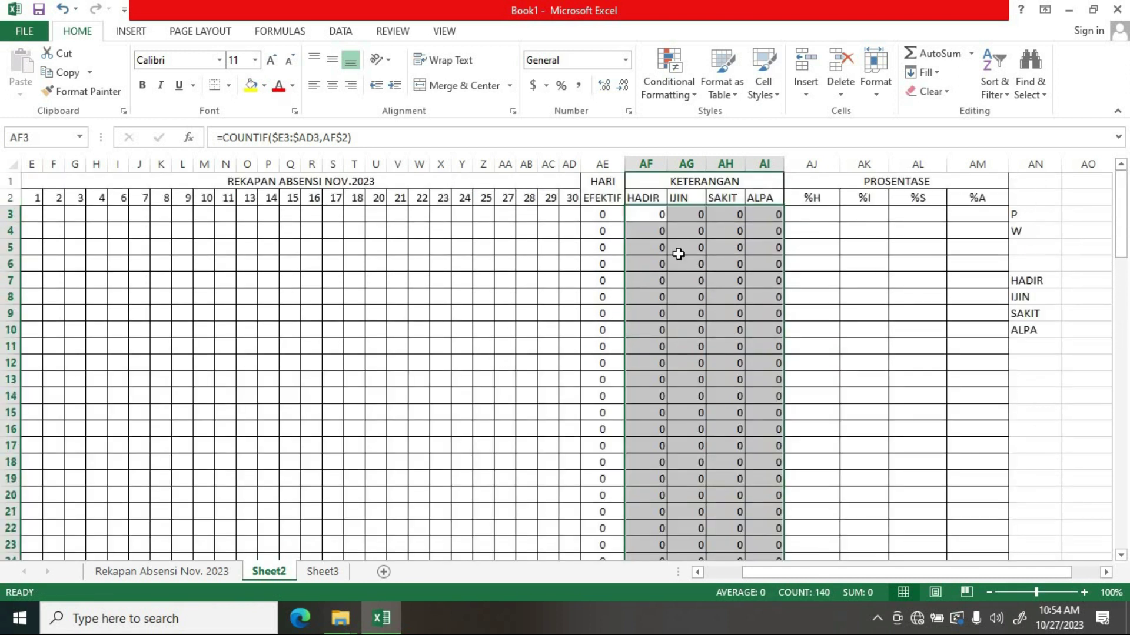
click(771, 215)
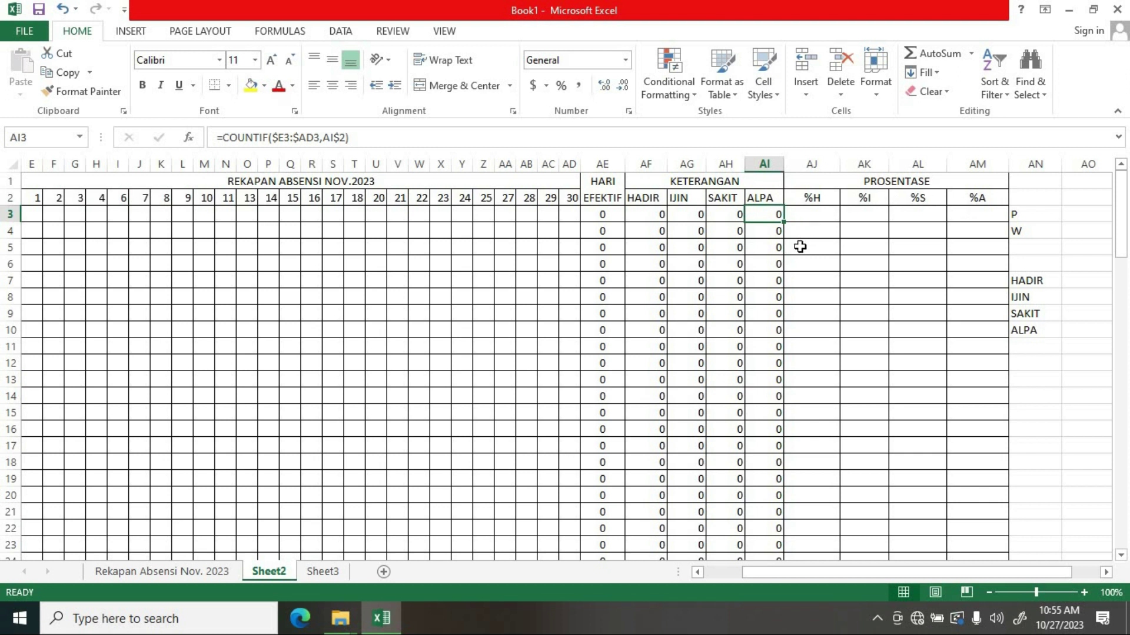
click(812, 212)
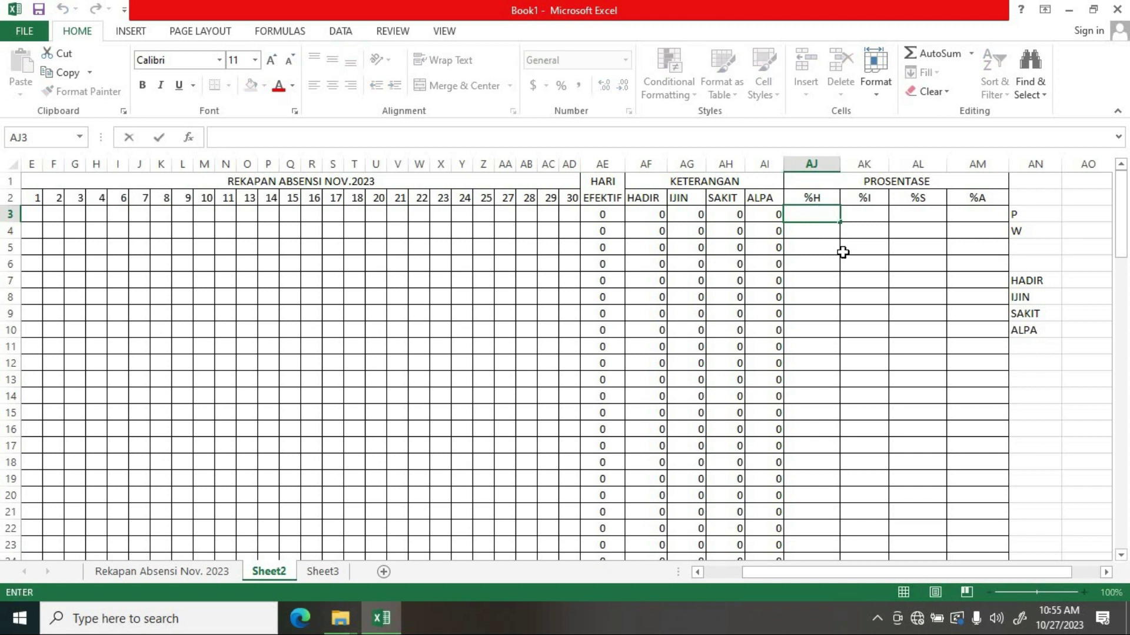
- Enter =(AF3/AE3)*100 in AJ3 as the %H percentage formula
text(=)
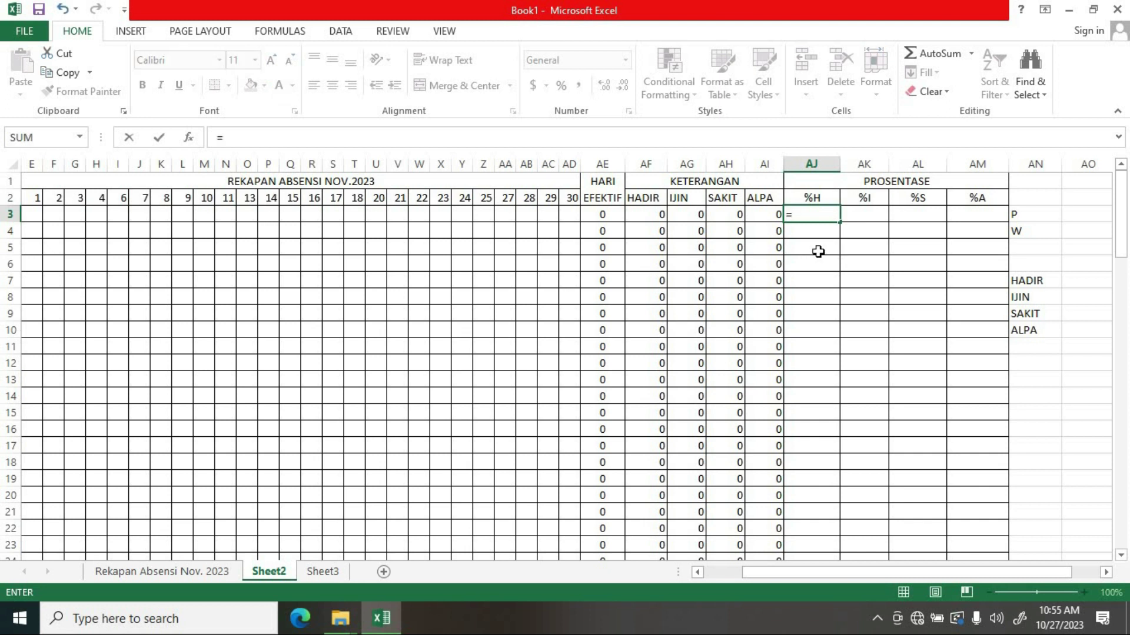
text(()
click(651, 213)
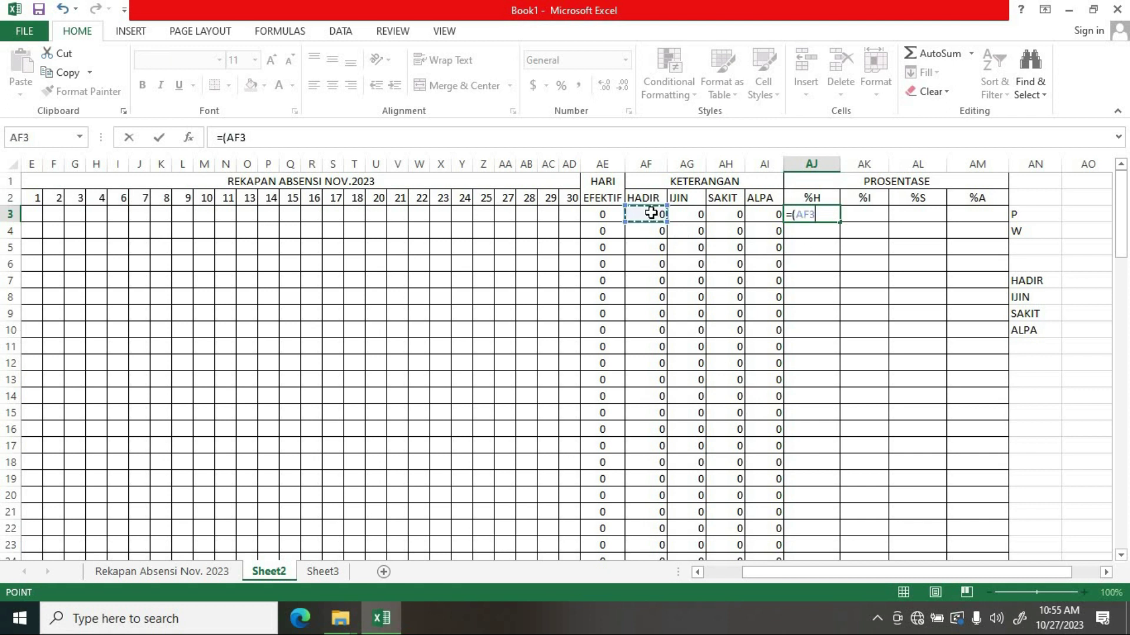
text(/)
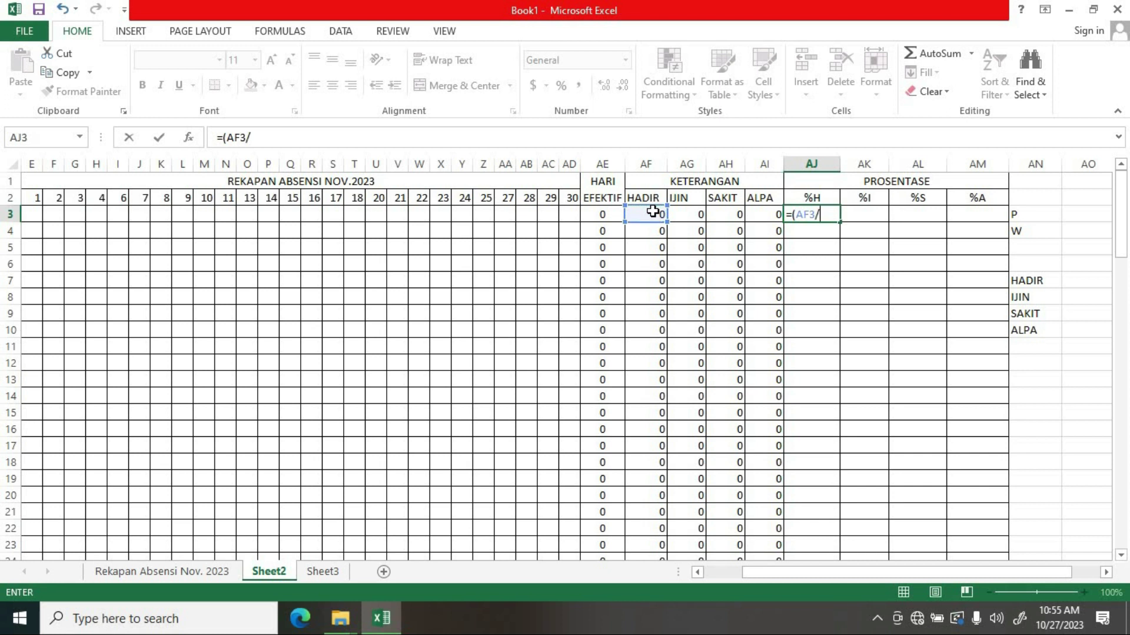
click(596, 211)
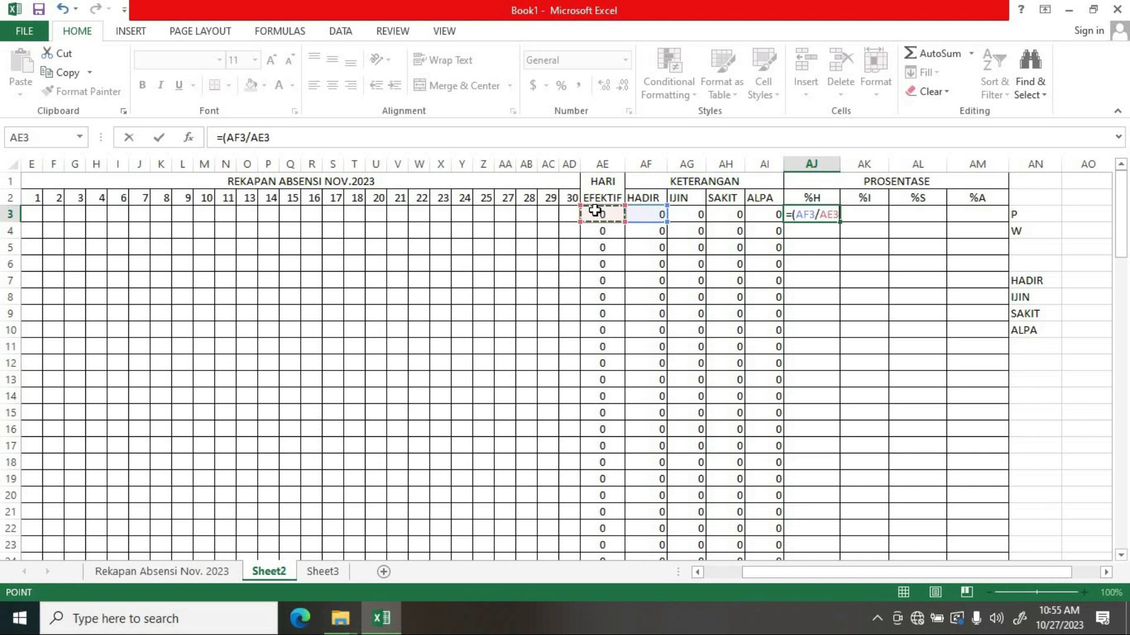
text()*100)
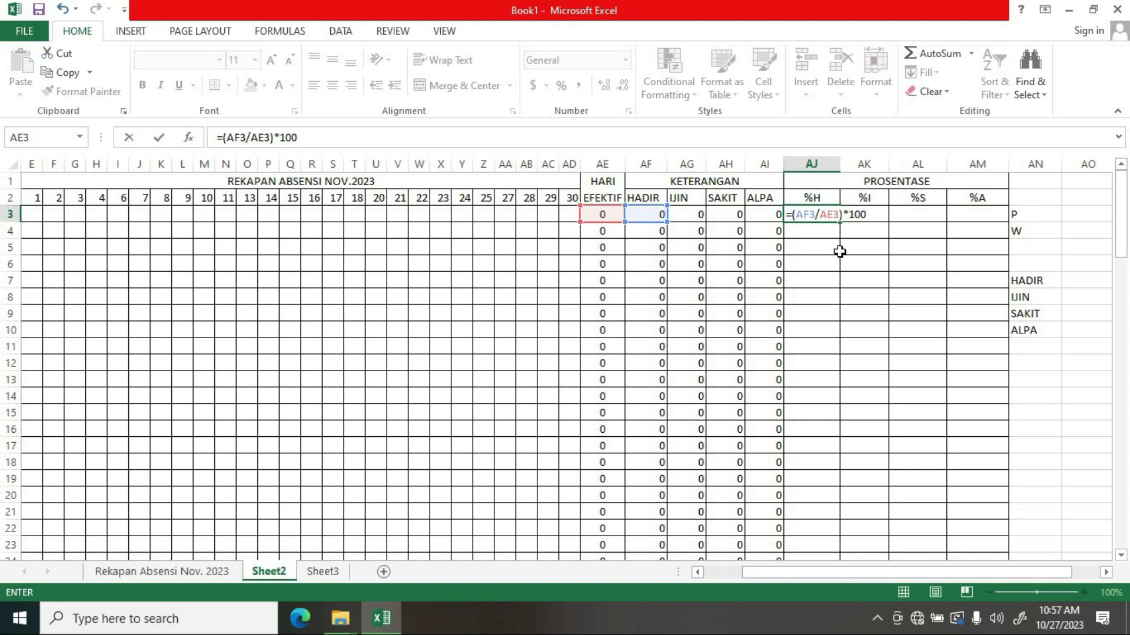
key(Return)
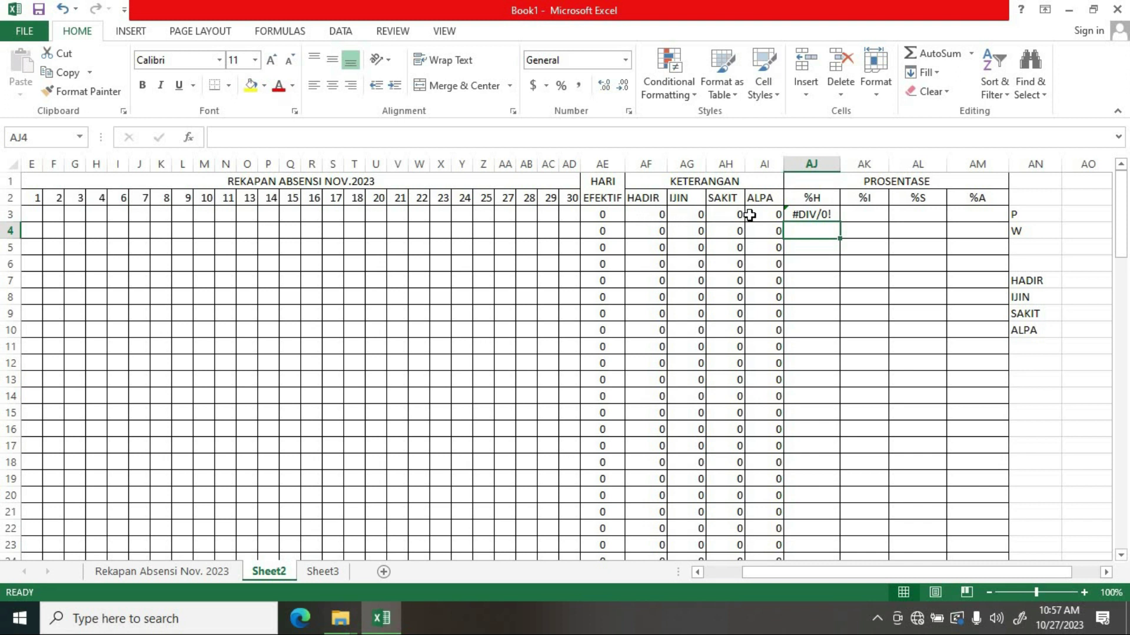
- Copy the AJ3 %H formula down column AJ through row 37
click(823, 214)
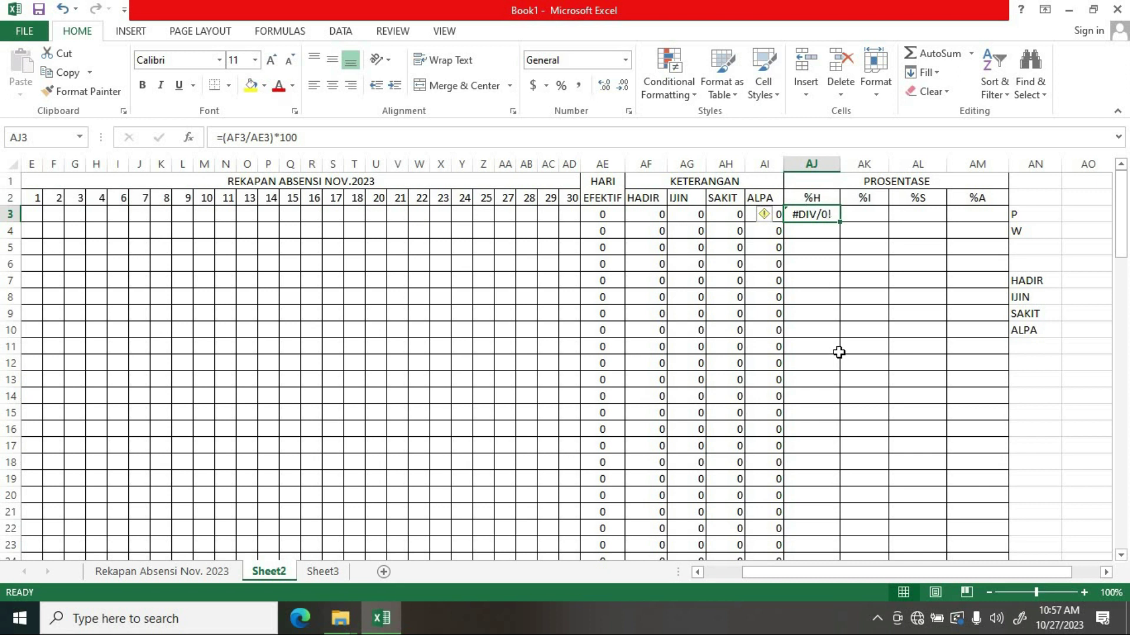
double_click(840, 222)
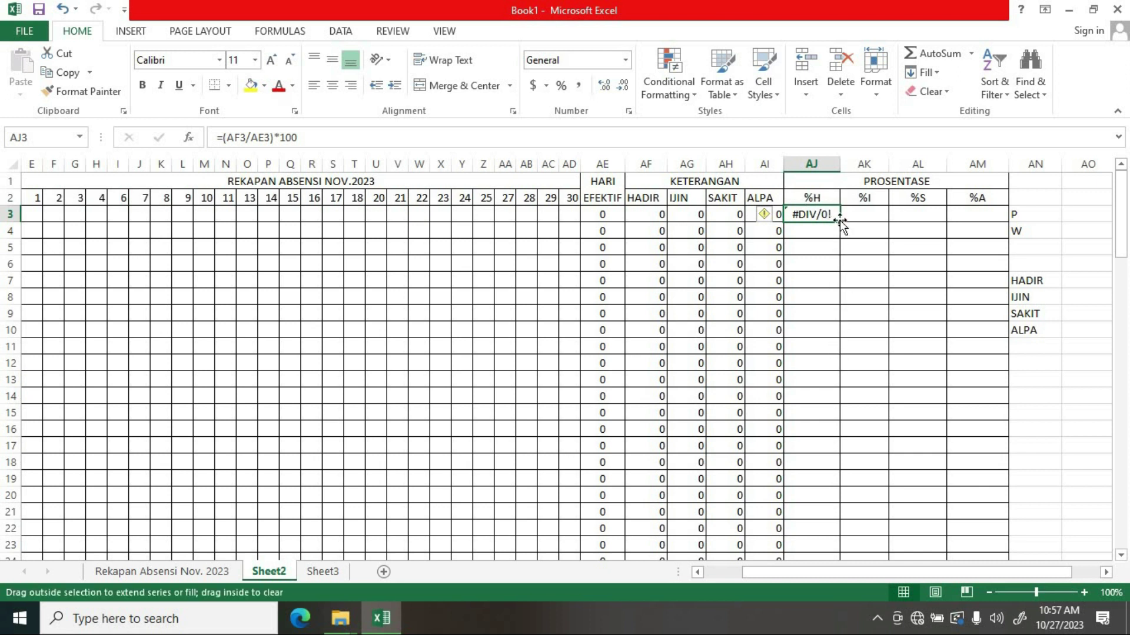
scroll(867, 434, down, 3)
scroll(858, 386, down, 4)
scroll(765, 398, up, 3)
scroll(821, 300, up, 4)
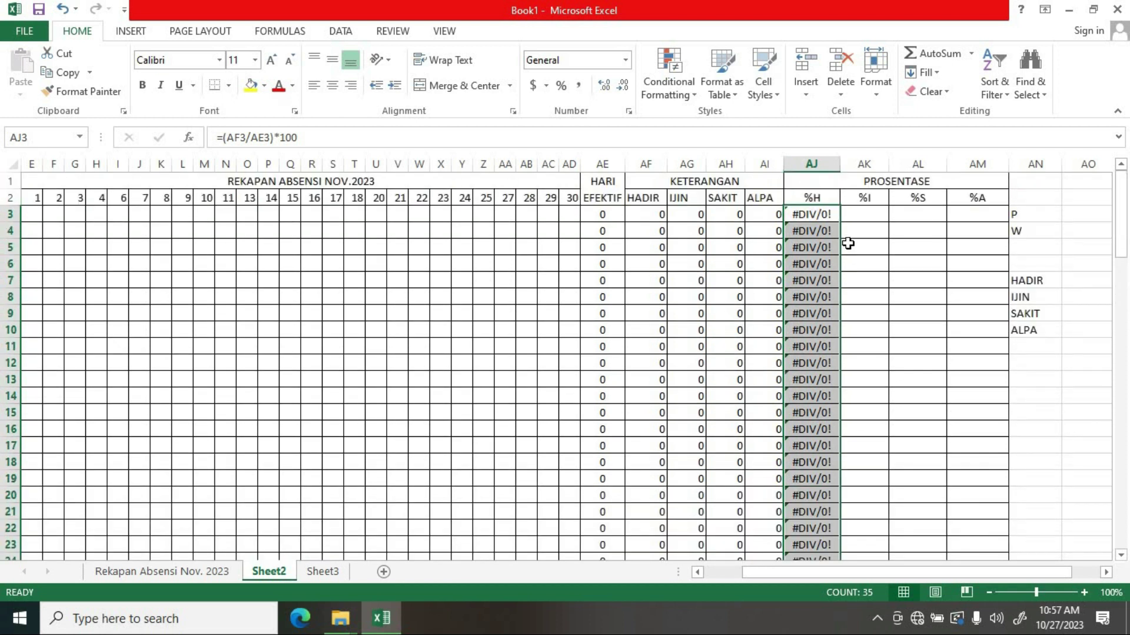
- Enter =(AG3/AE3)*100 in AK3 as the %I percentage formula
click(866, 214)
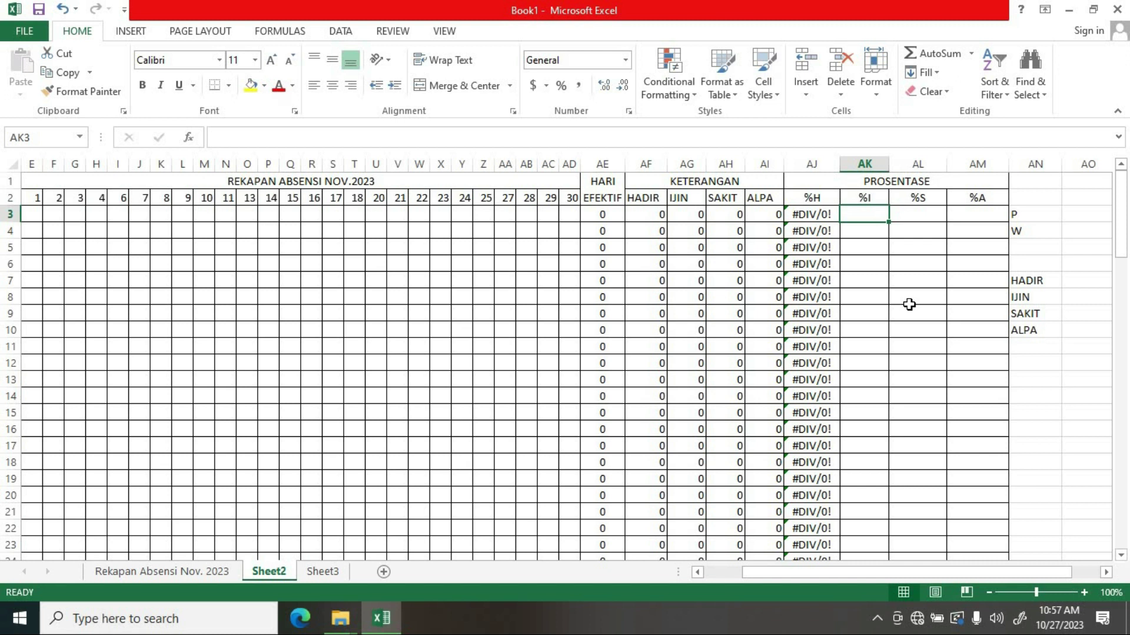
text(=)
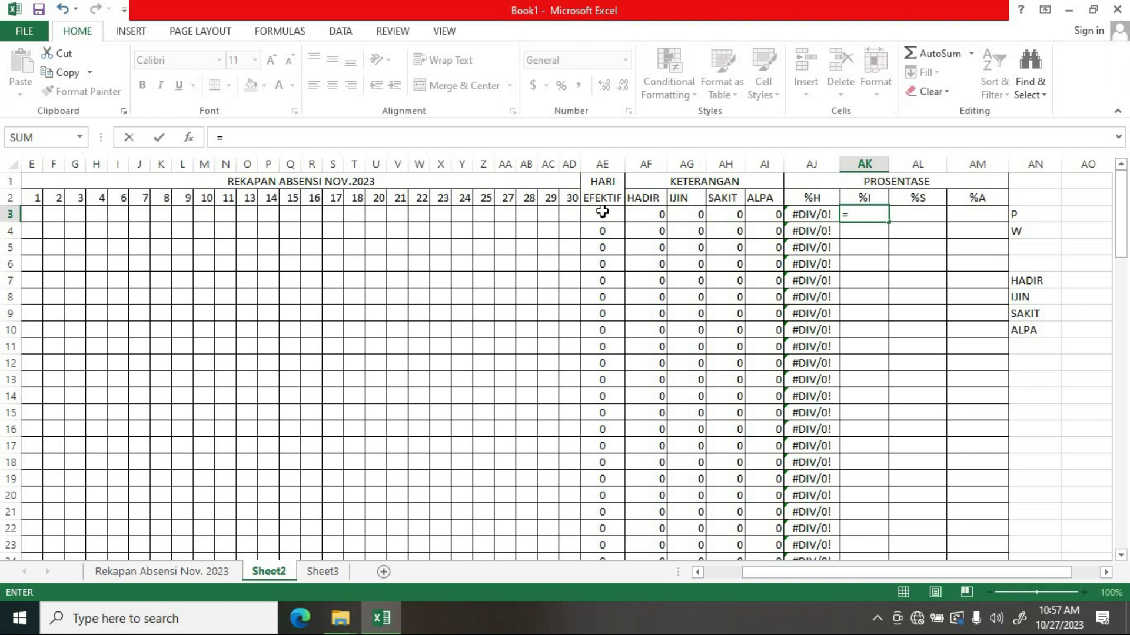
text(()
click(681, 216)
text(/)
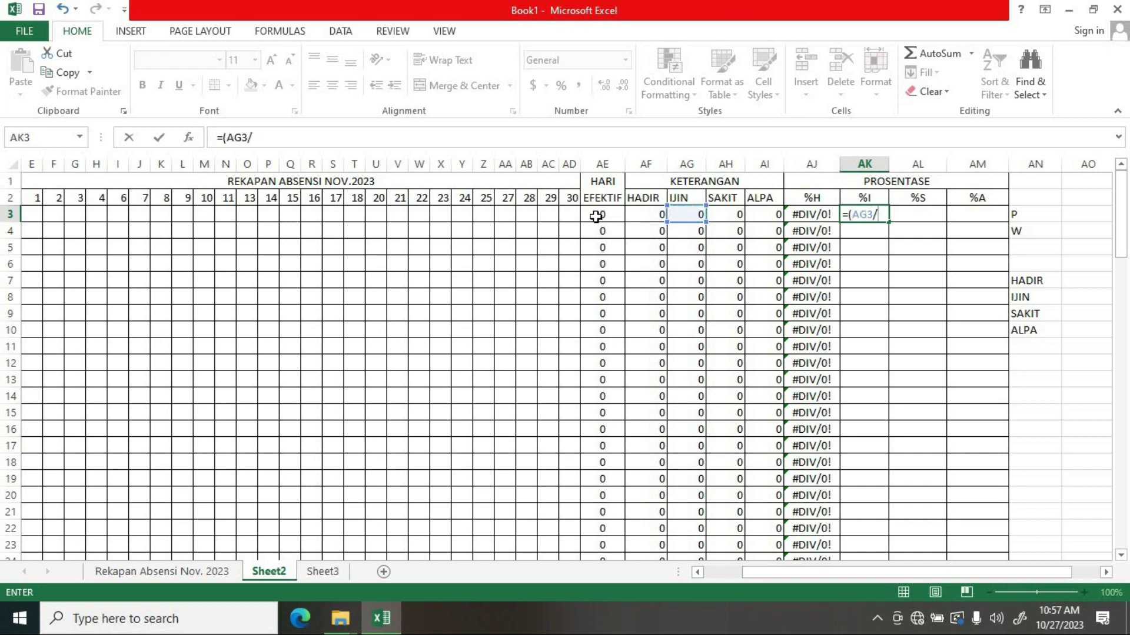
click(597, 215)
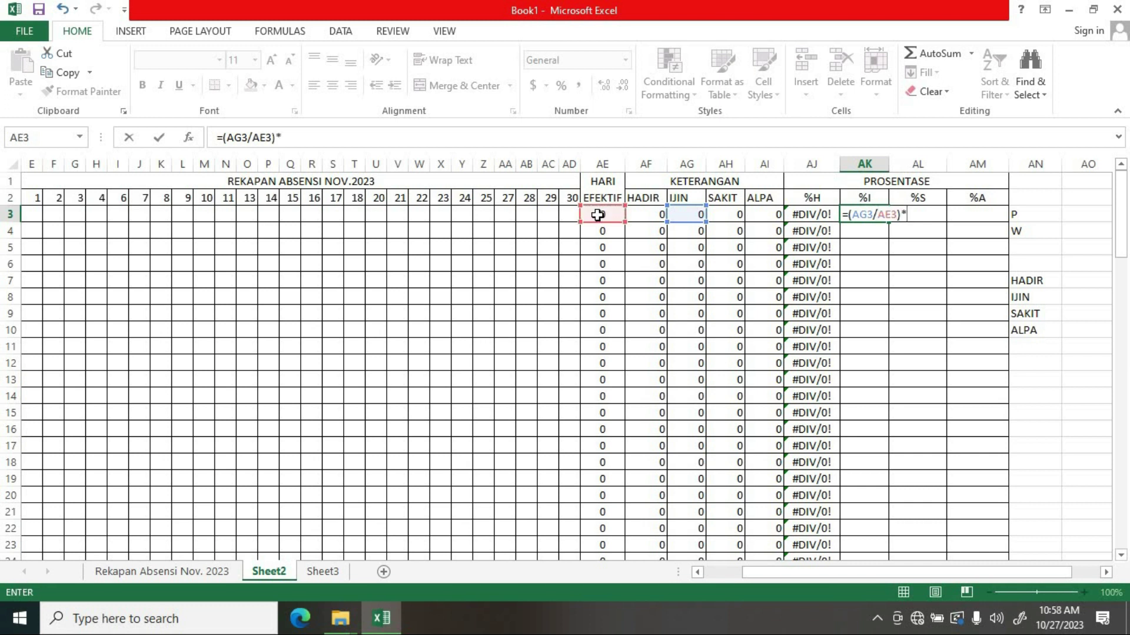
key(Return)
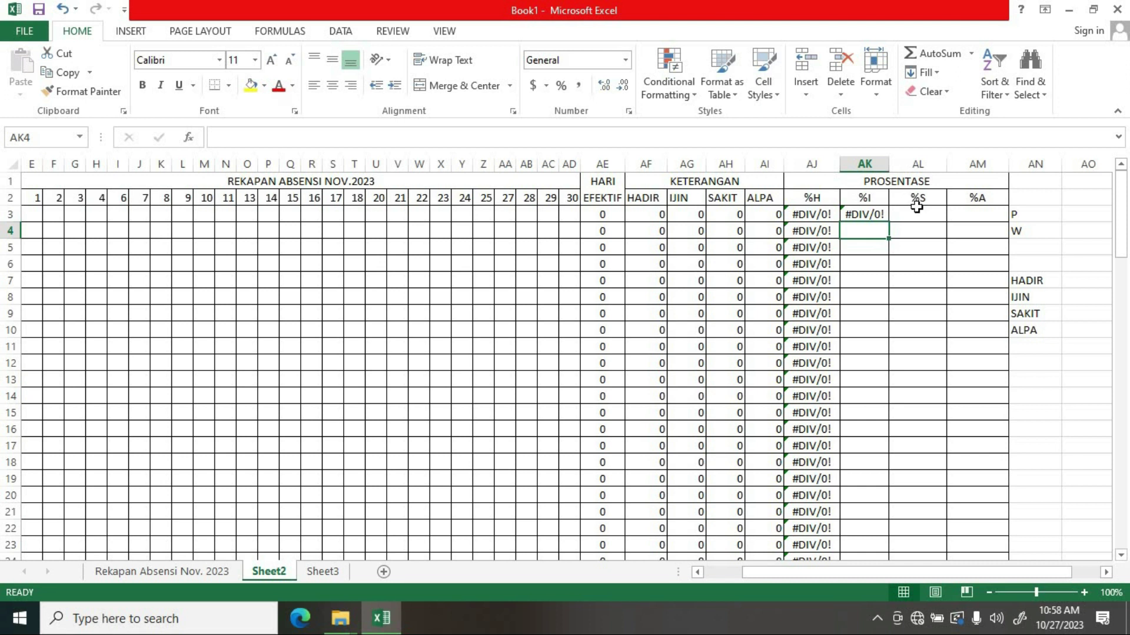
- Copy the AK3 %I formula down column AK through row 37
click(885, 215)
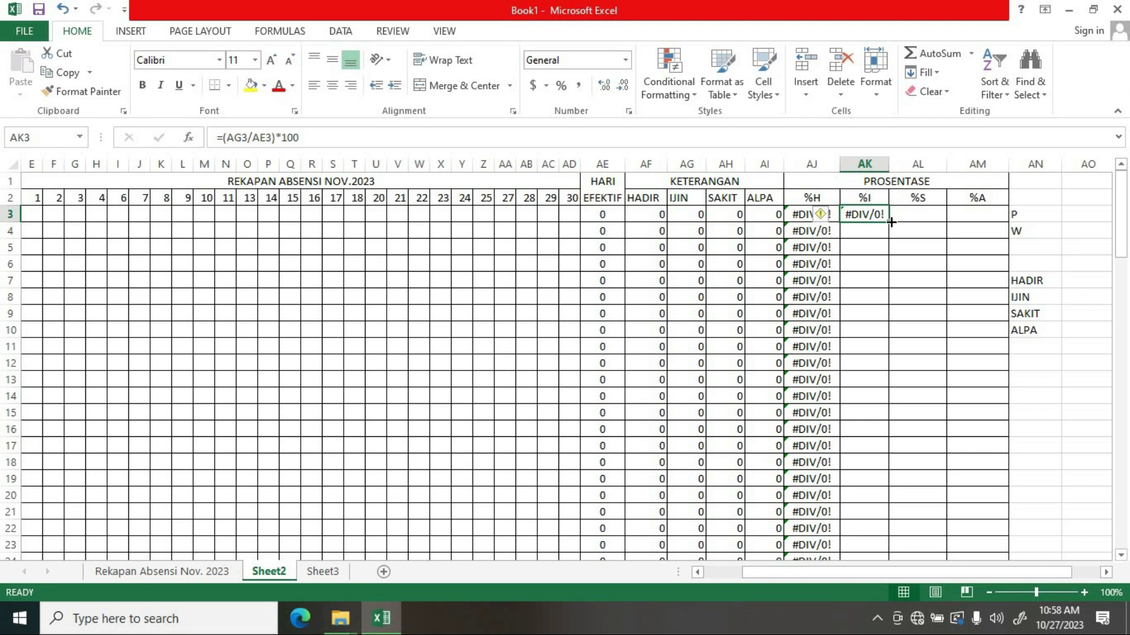
double_click(890, 222)
scroll(953, 348, down, 3)
scroll(952, 348, up, 3)
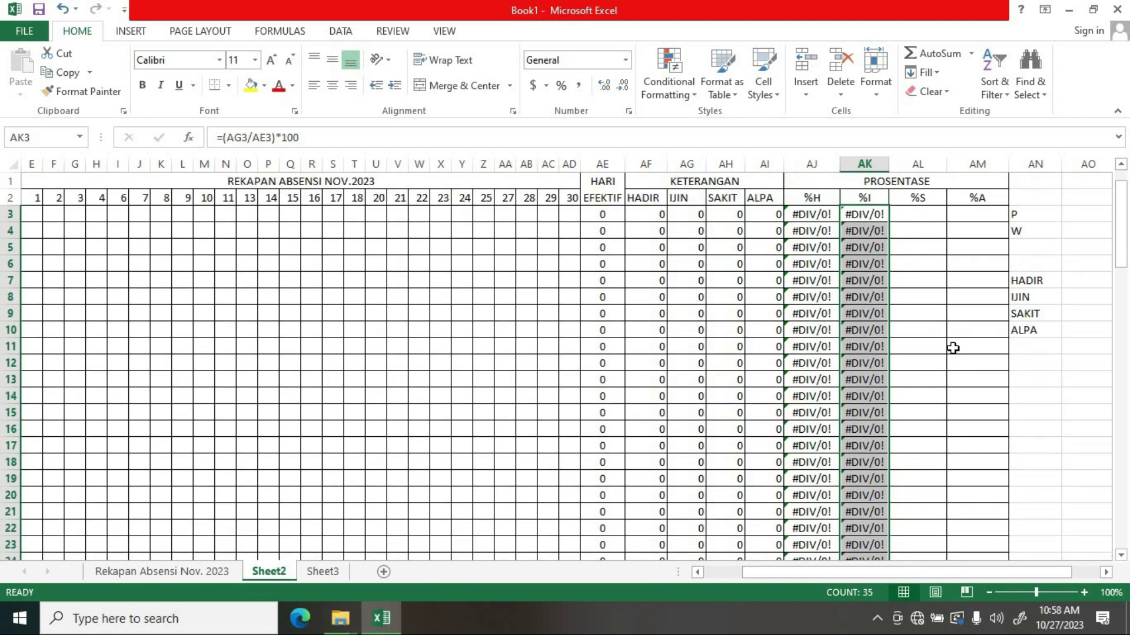
- Enter =(AH3/AE3)*100 in AL3 and fill it down the %S column
click(920, 216)
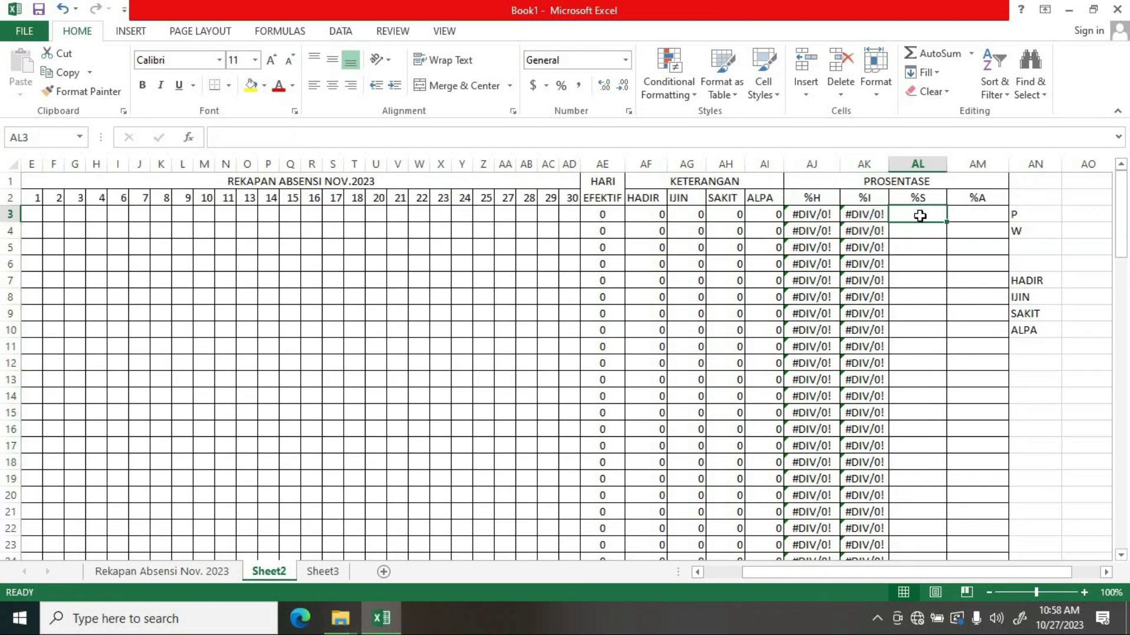
text(=)
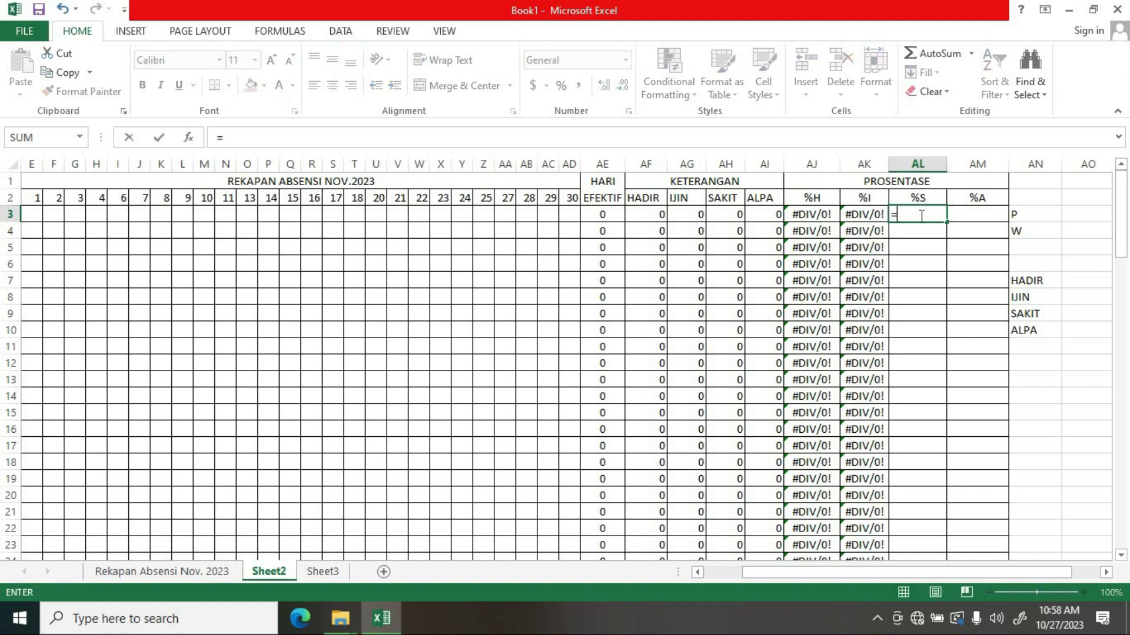
click(736, 211)
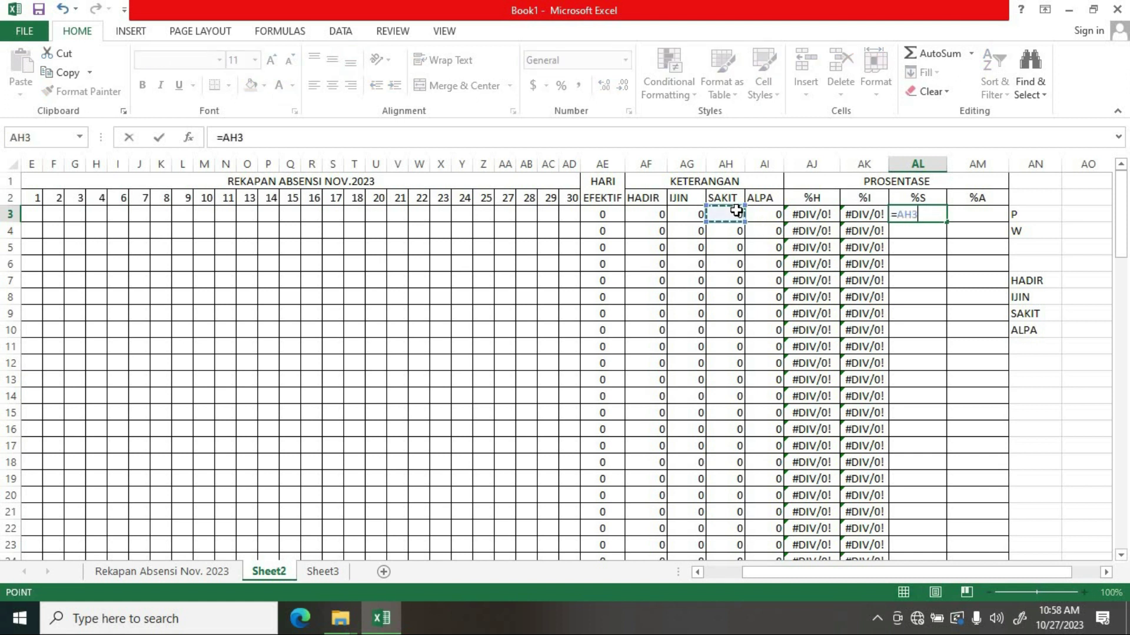
key(BackSpace)
key(BackSpace)
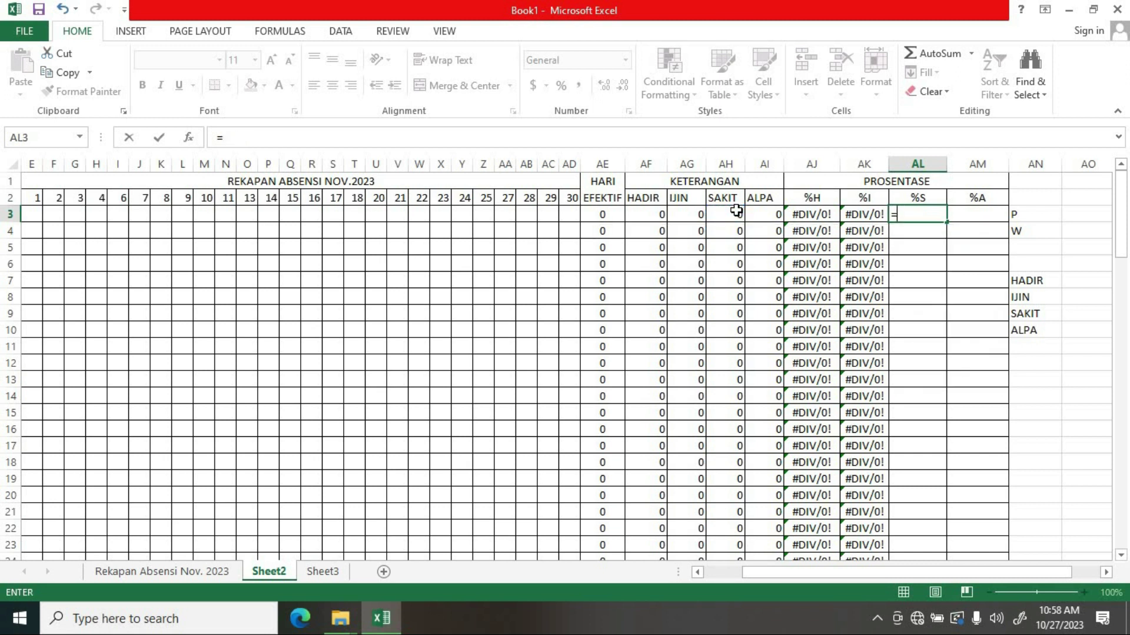
click(733, 216)
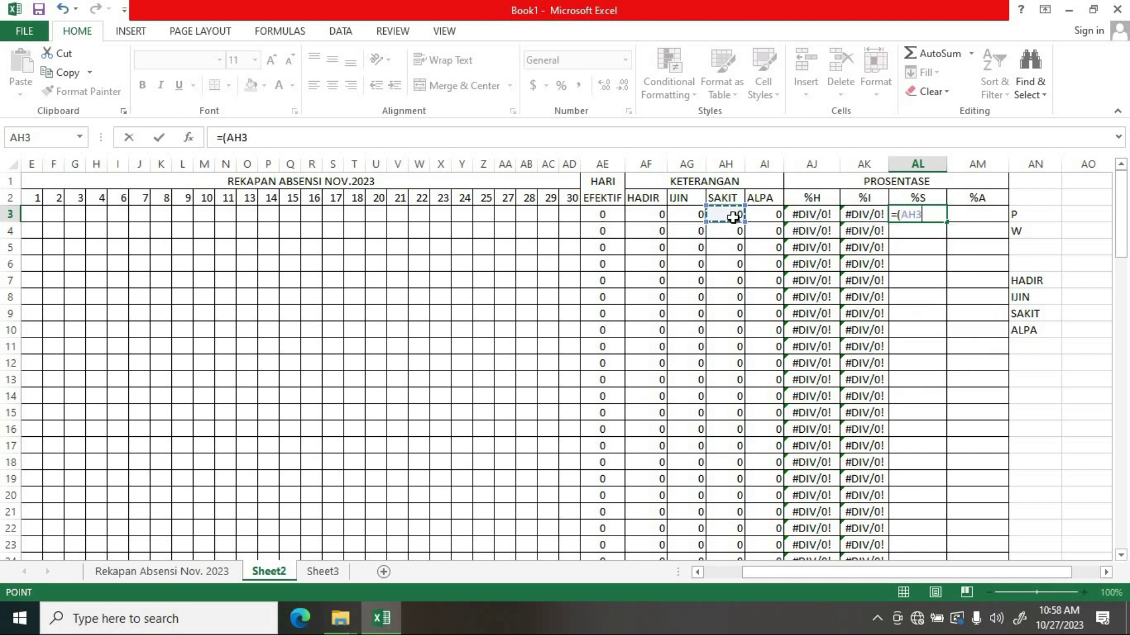
text(/)
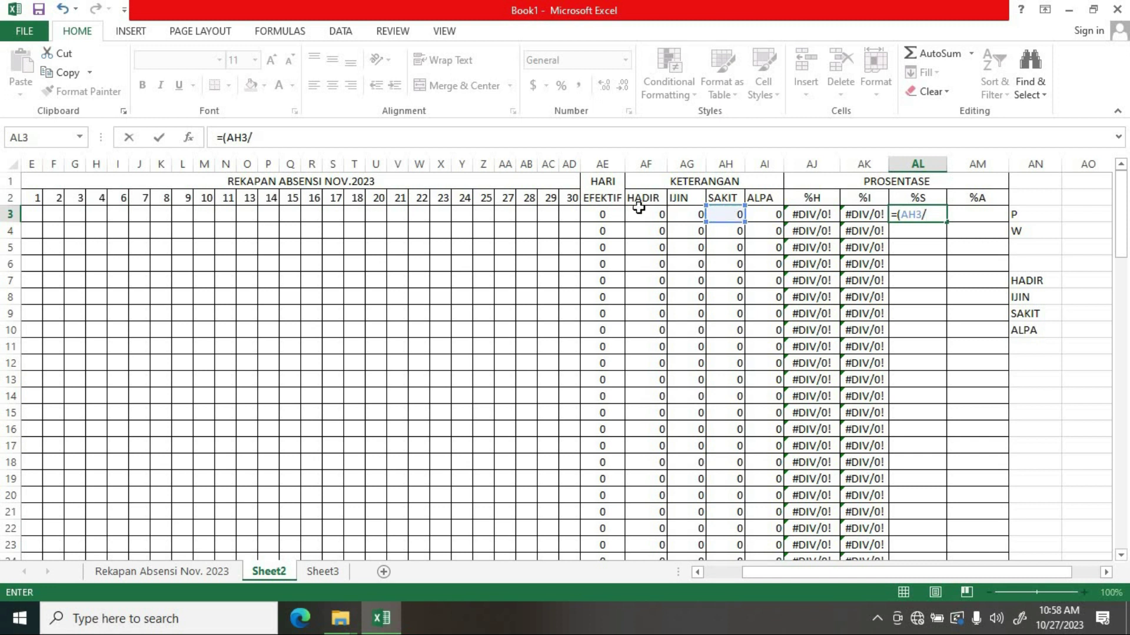
click(605, 213)
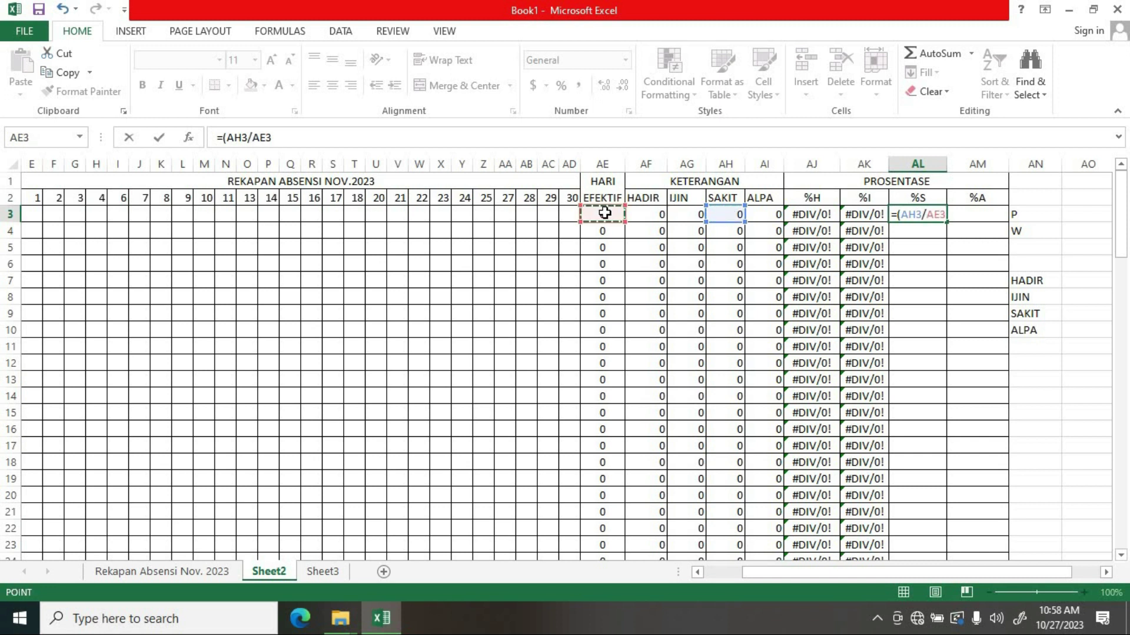
text()*1)
text(00)
key(Return)
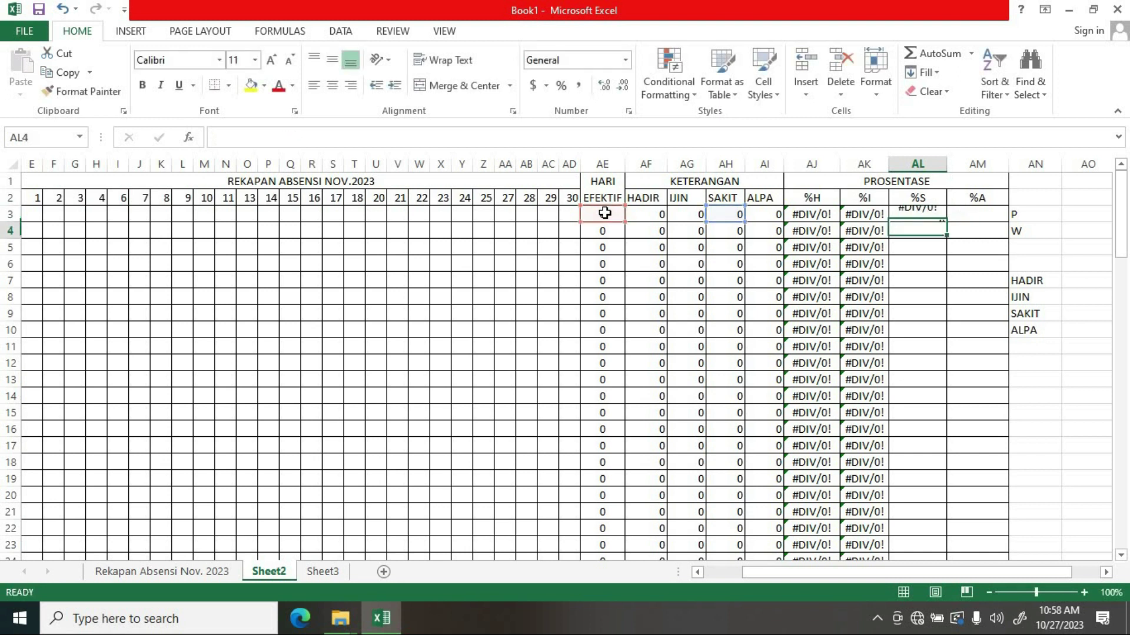
click(938, 213)
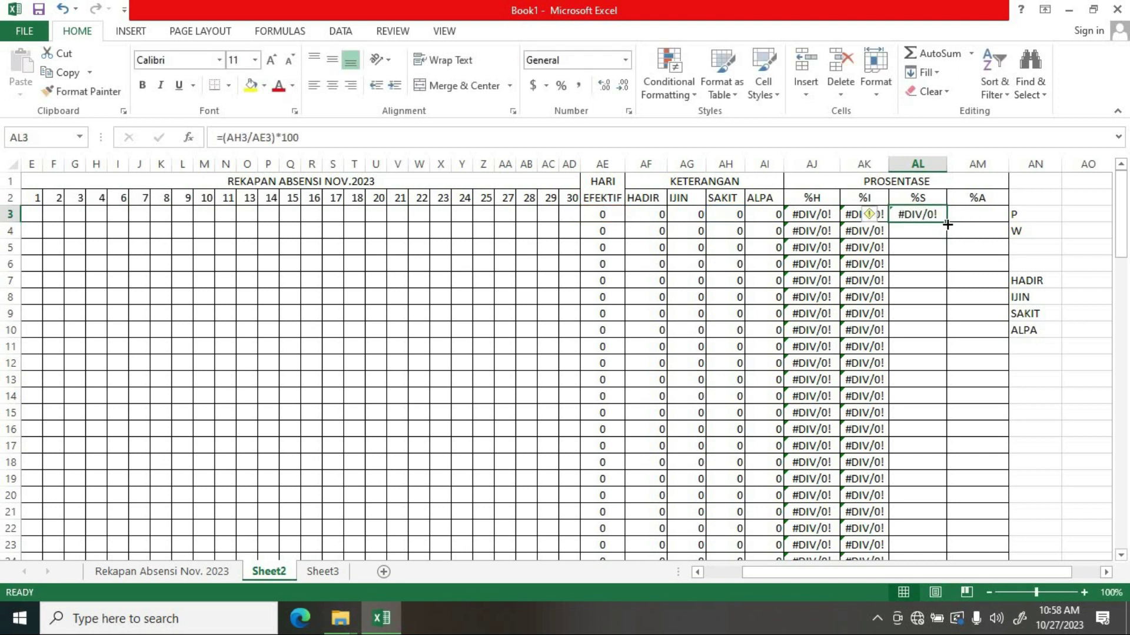
double_click(945, 222)
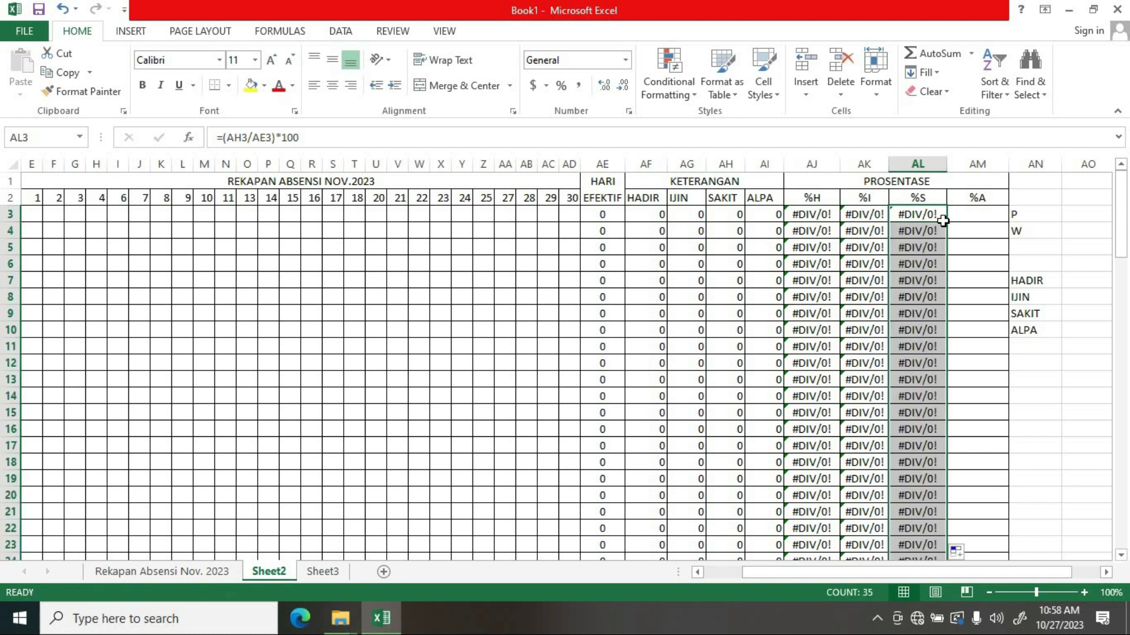
- Enter the formula =(AI3/AE3)*100 in %A cell AM3
click(981, 213)
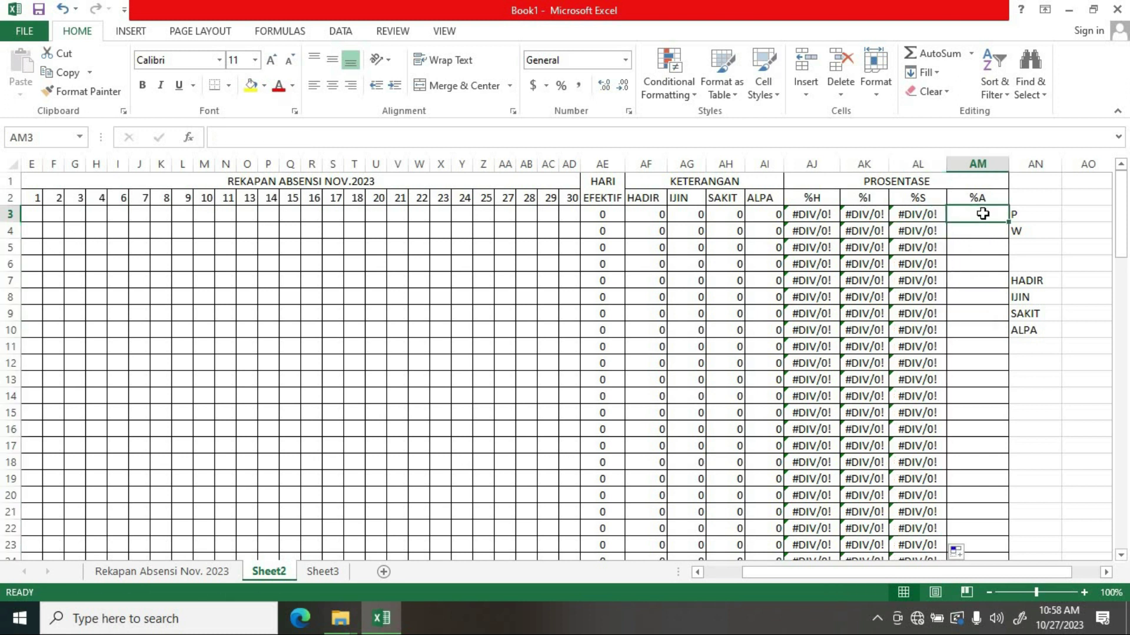
text(=)
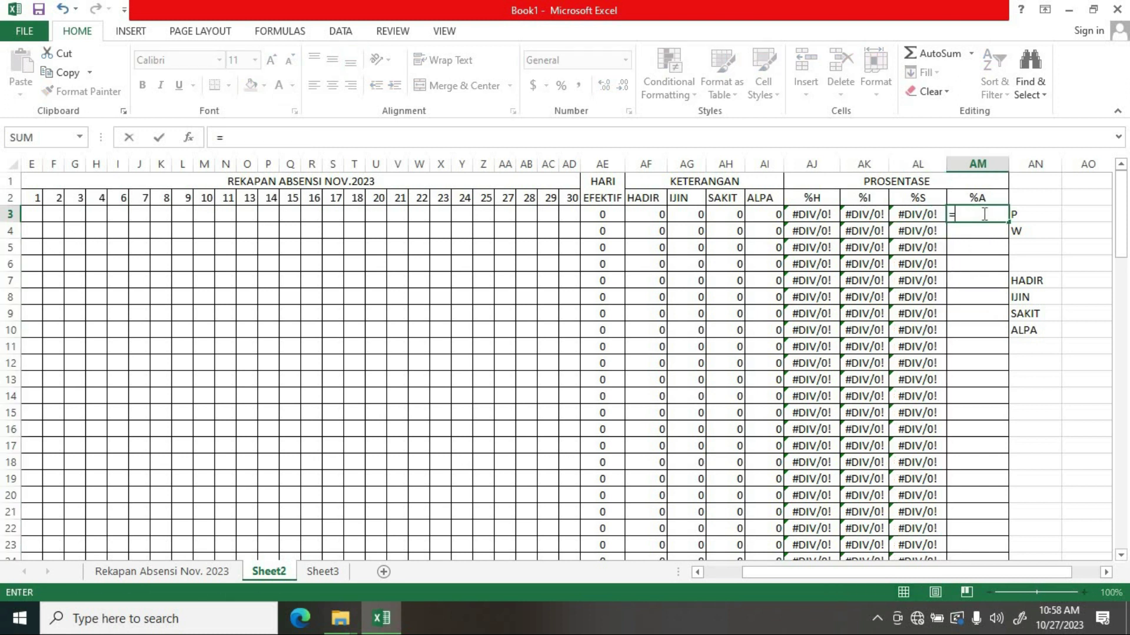
click(772, 217)
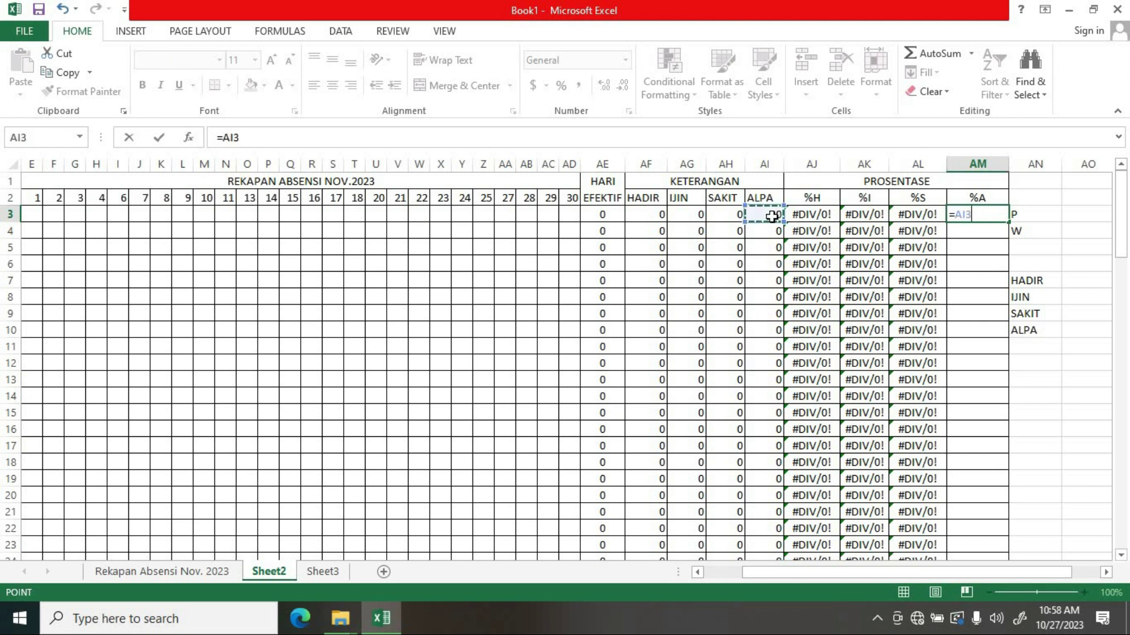
key(BackSpace)
key(BackSpace)
key(BackSpace)
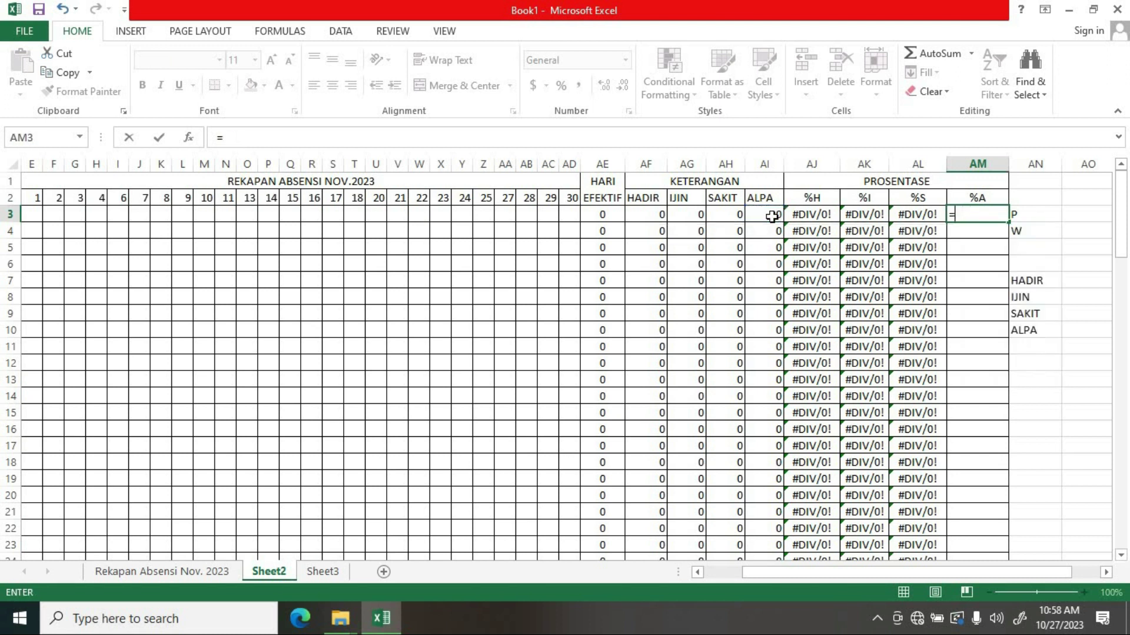
text(()
click(769, 214)
text(/)
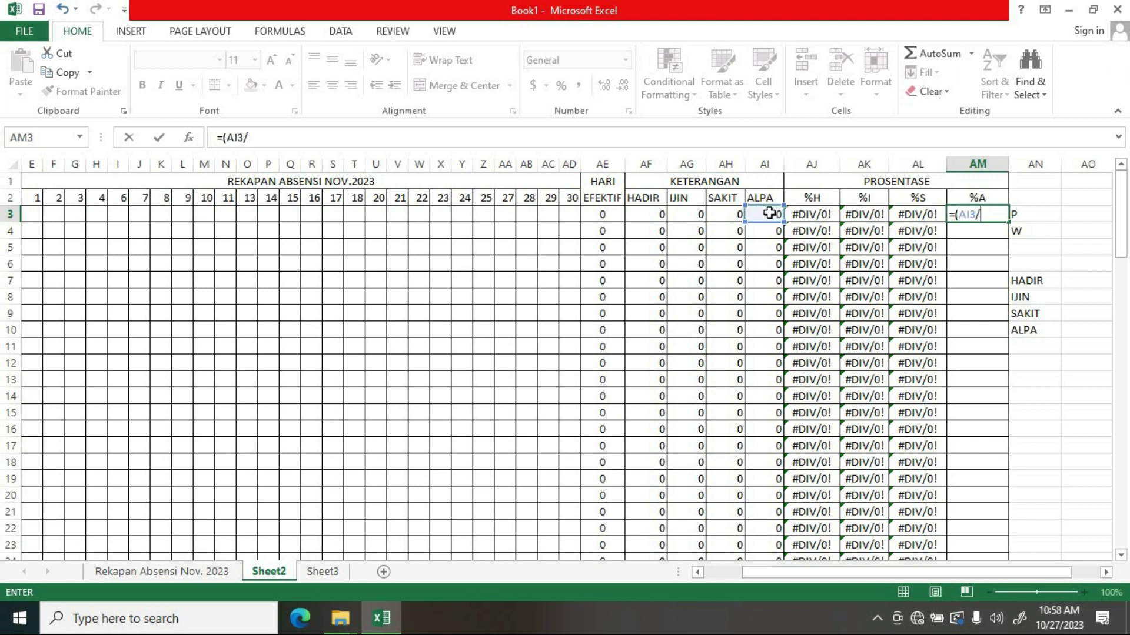
click(600, 214)
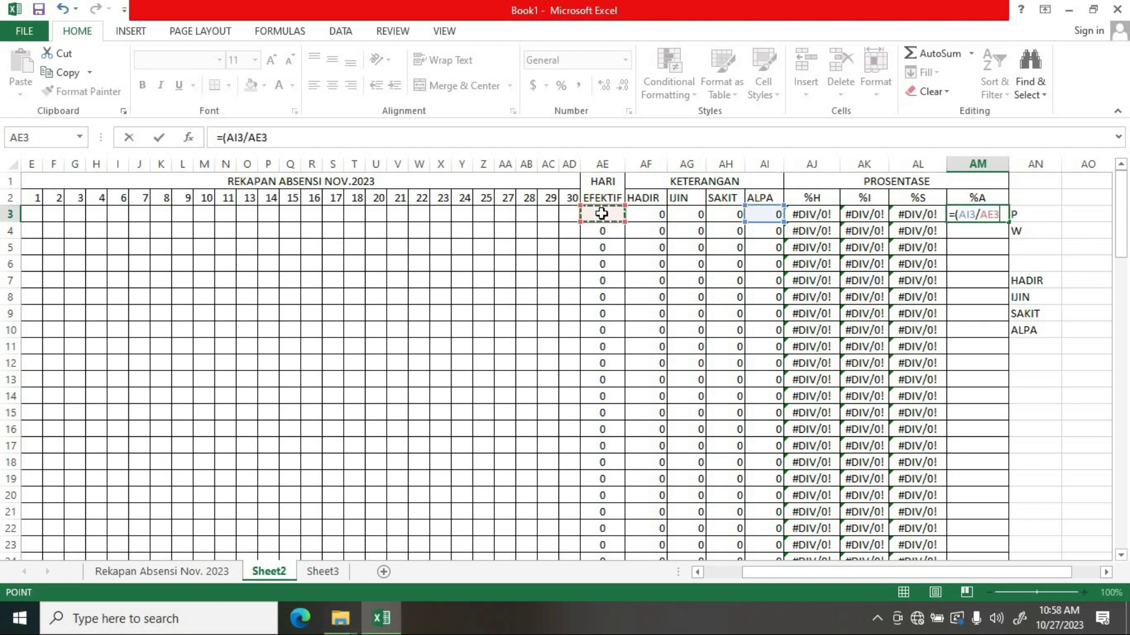
text()*1)
text(00)
key(Return)
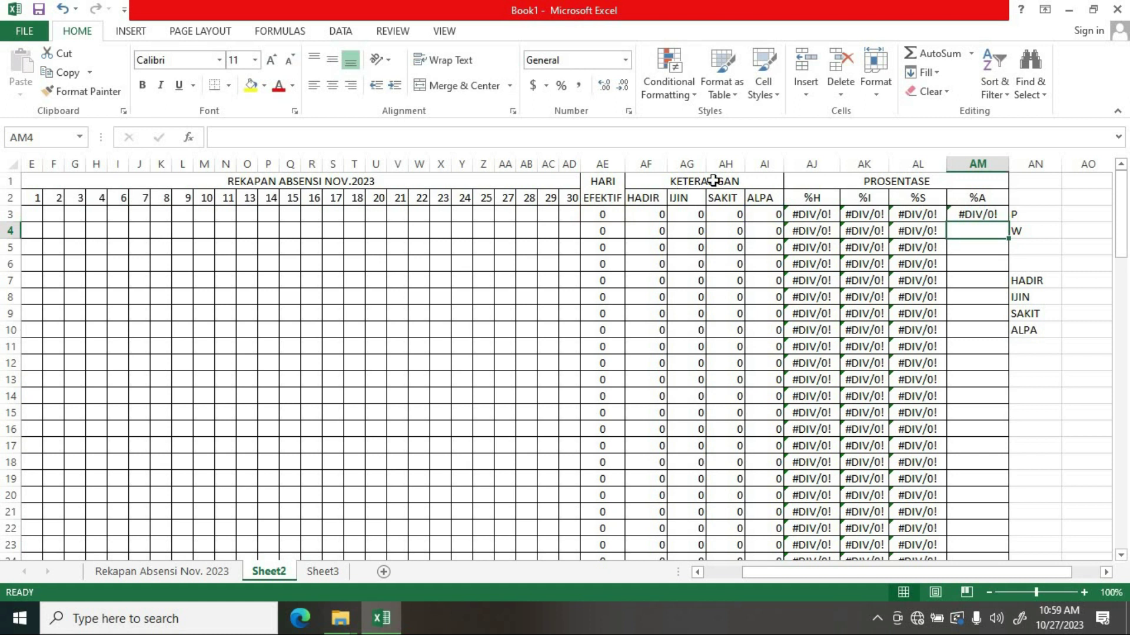
- Copy the AM3 formula down all 35 rows of the %A column
click(997, 217)
double_click(1006, 221)
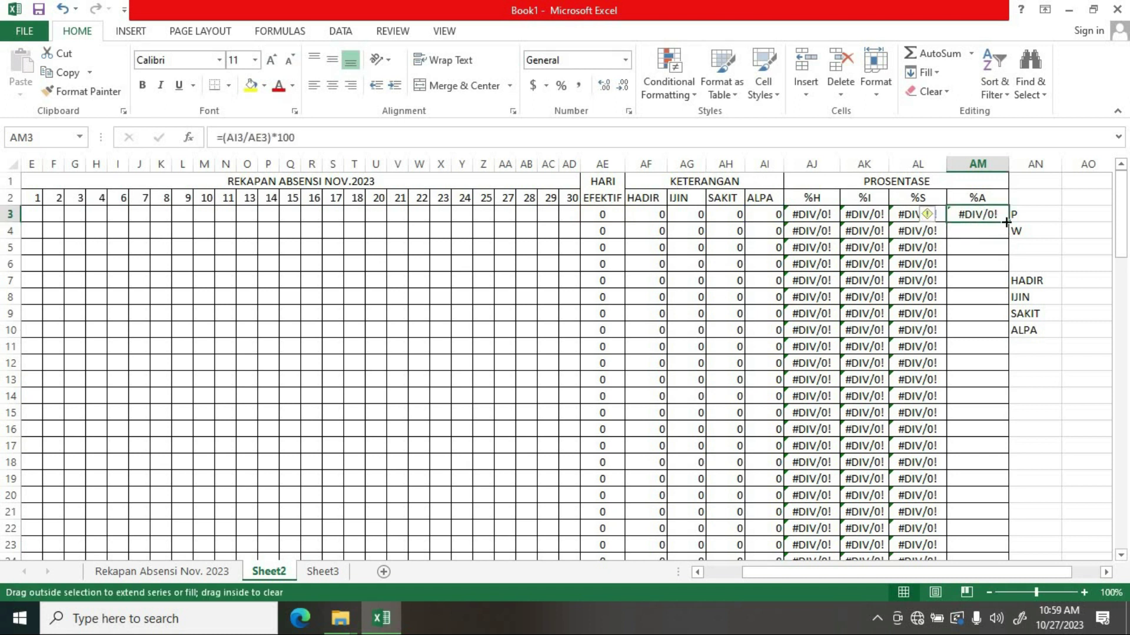
scroll(994, 283, down, 2)
scroll(1024, 336, down, 3)
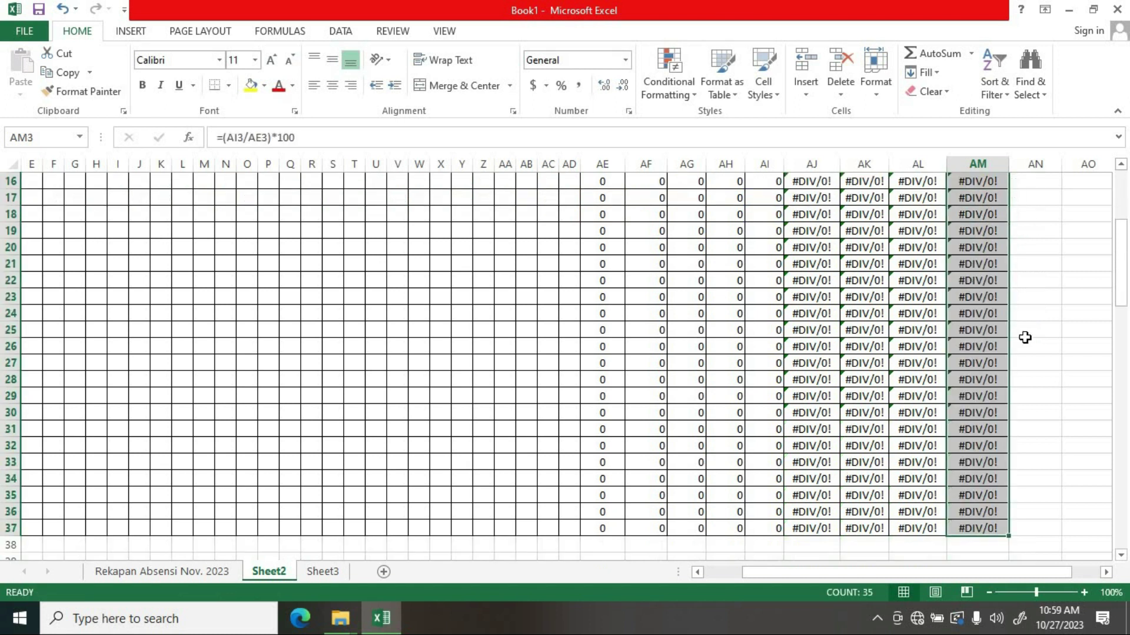
scroll(1023, 335, up, 3)
scroll(886, 352, up, 2)
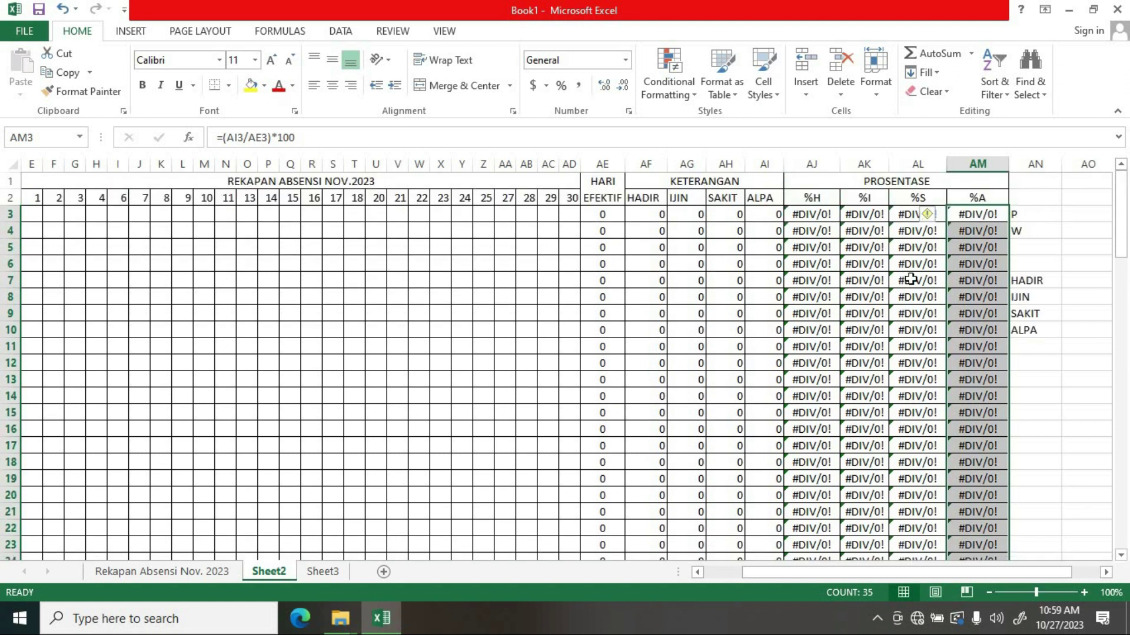
- Scroll the sheet horizontally to review the #DIV/0! results in %H through %A
drag(850, 573, 811, 574)
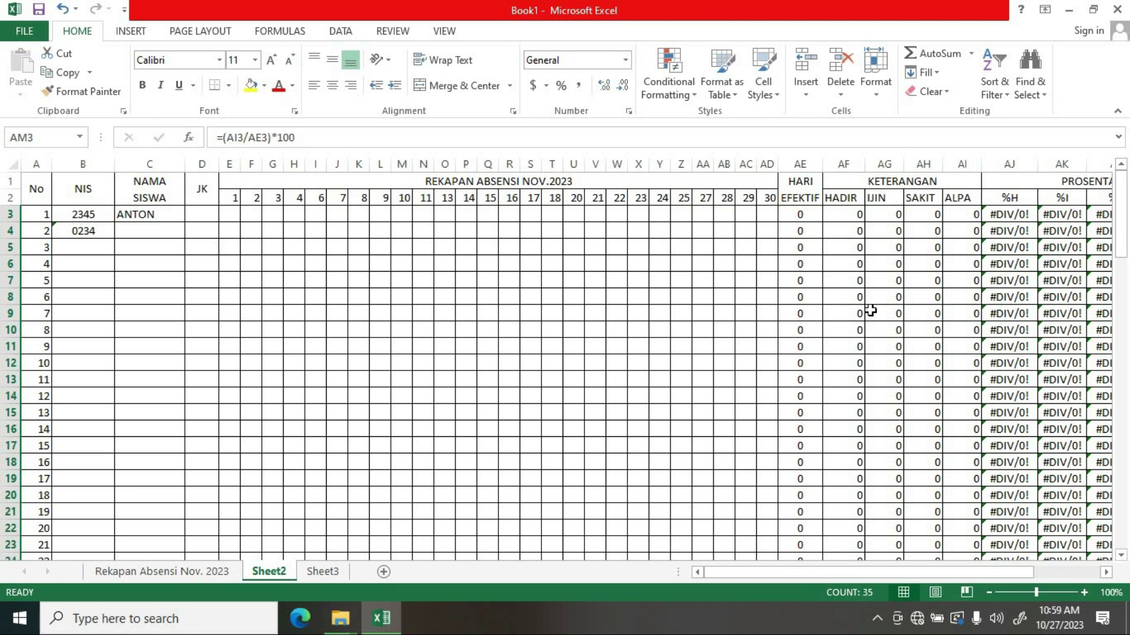
drag(828, 573, 768, 584)
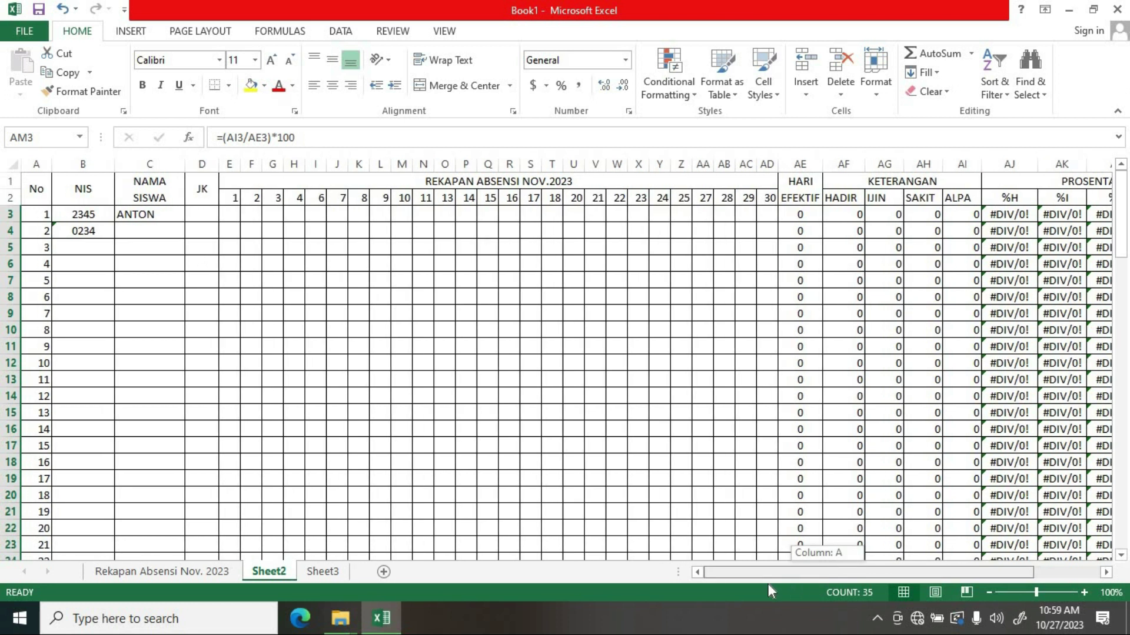
drag(825, 572, 998, 560)
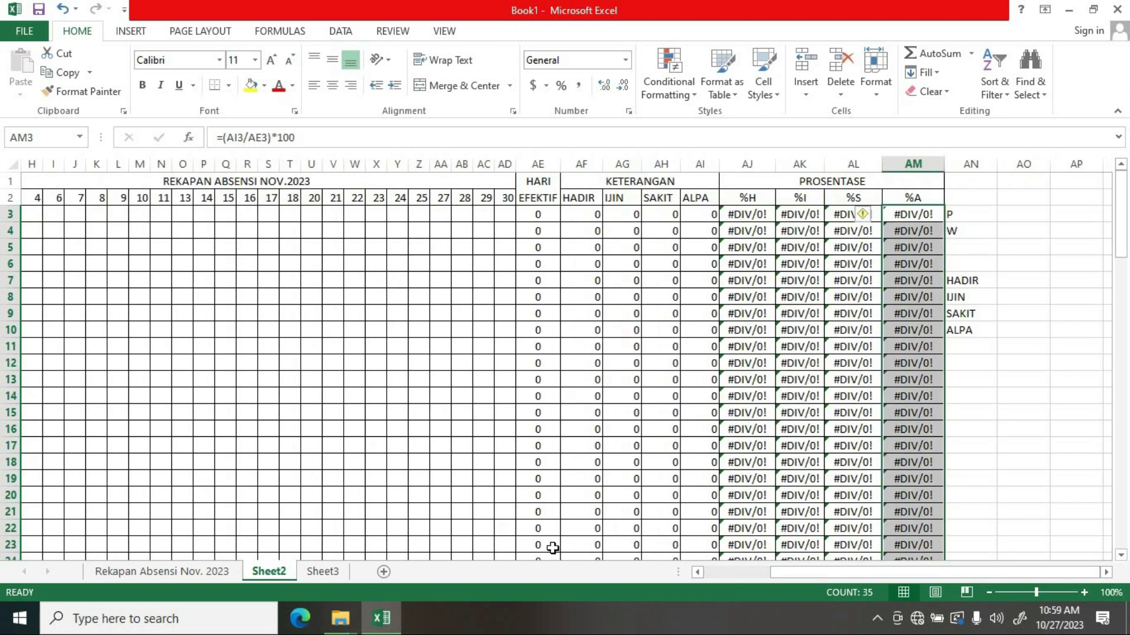
click(726, 575)
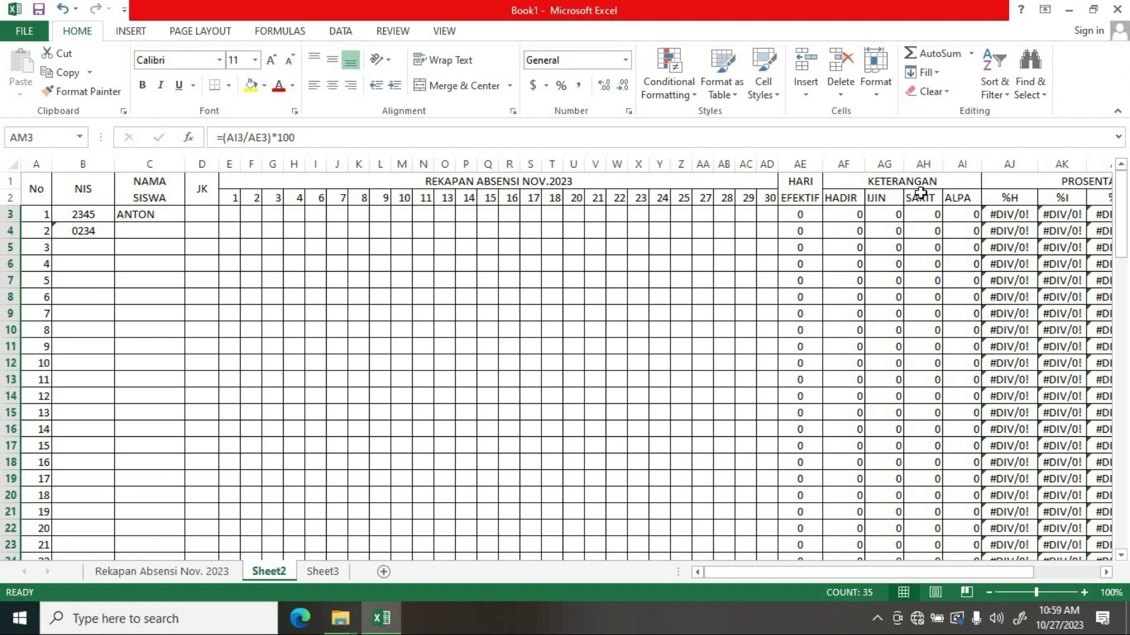
drag(1030, 572, 1094, 570)
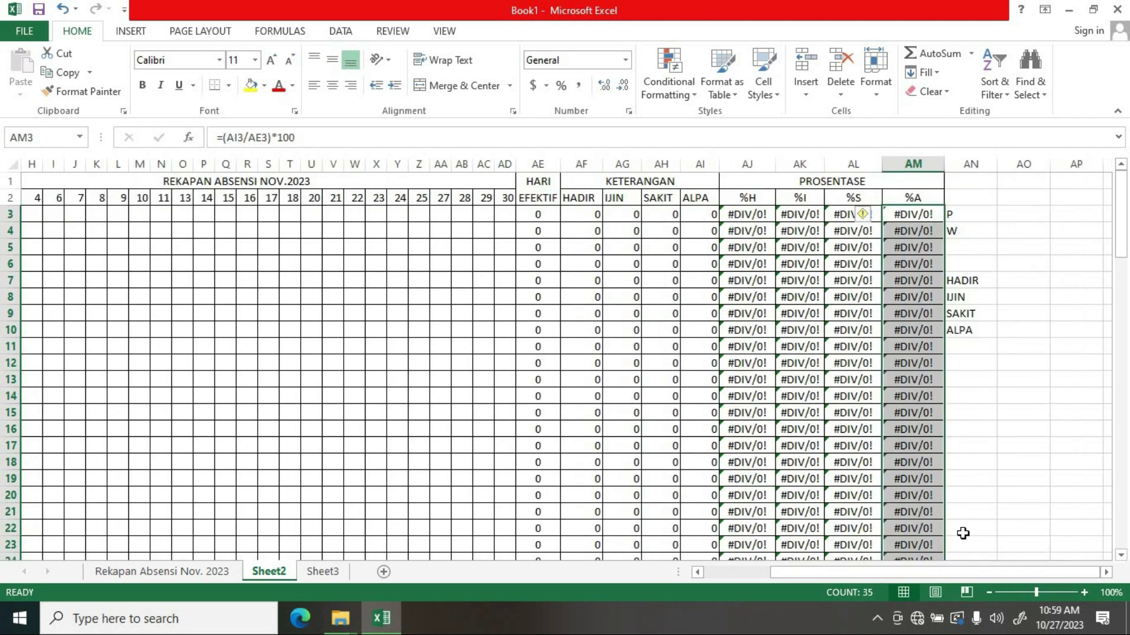
drag(968, 573, 844, 592)
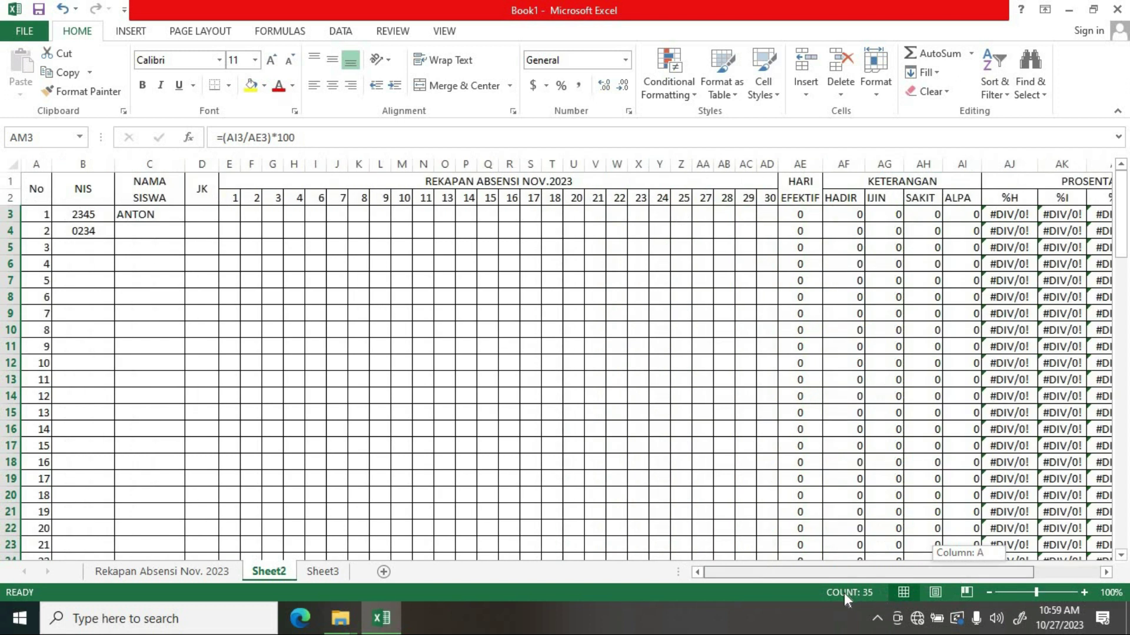
- Enter the student names MERRY and CHRISTI in C4 and C5
click(120, 231)
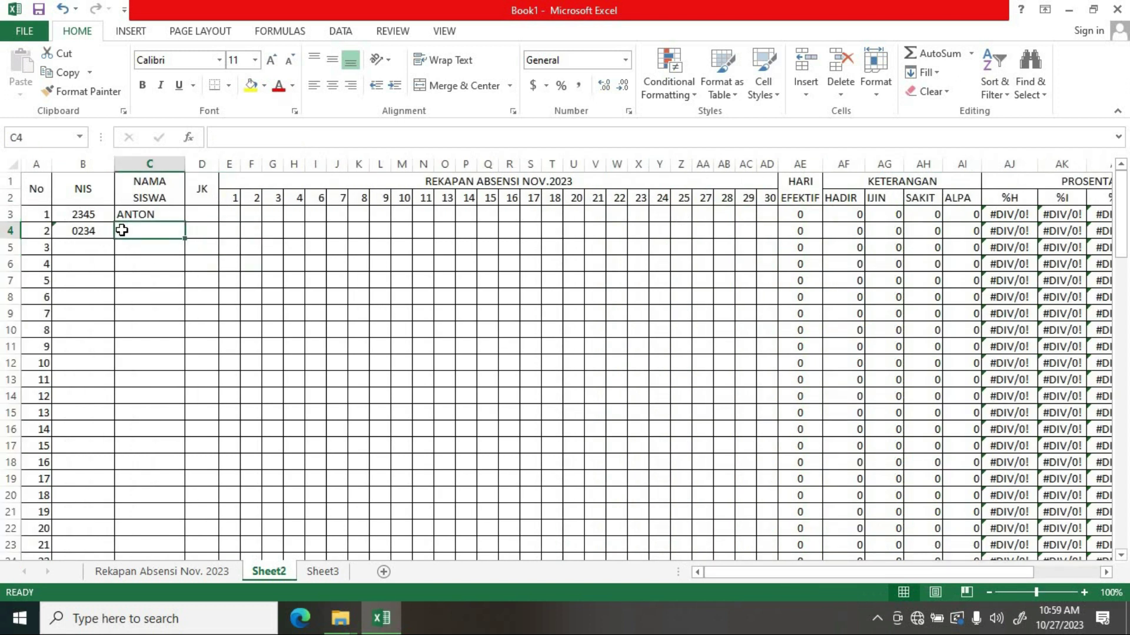
text(m)
key(BackSpace)
key(BackSpace)
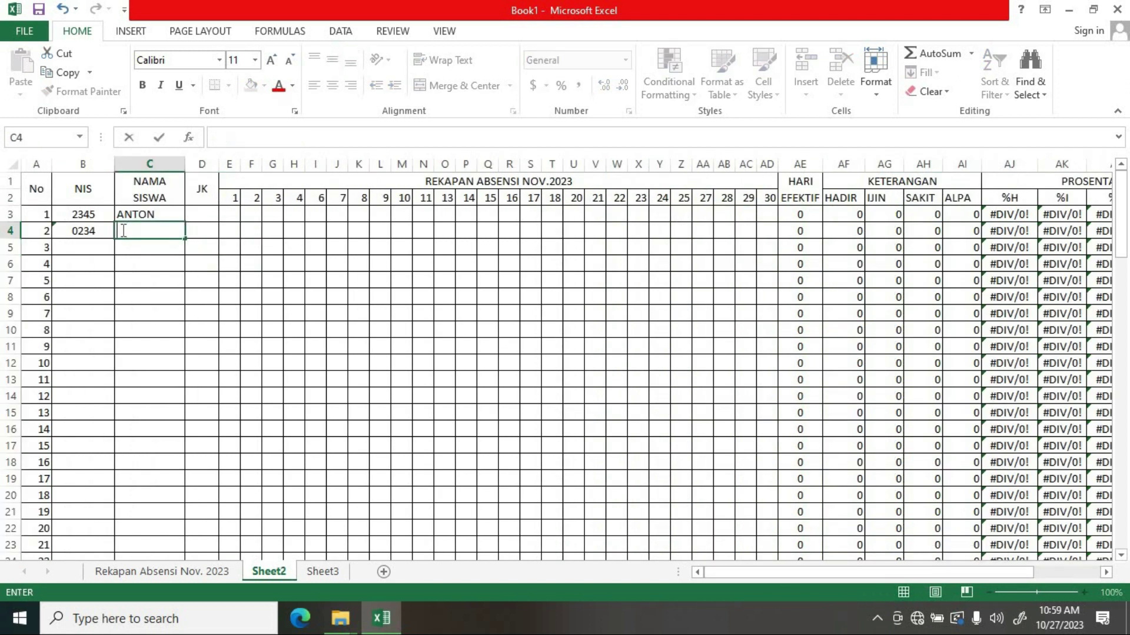
text(MERRY)
click(142, 243)
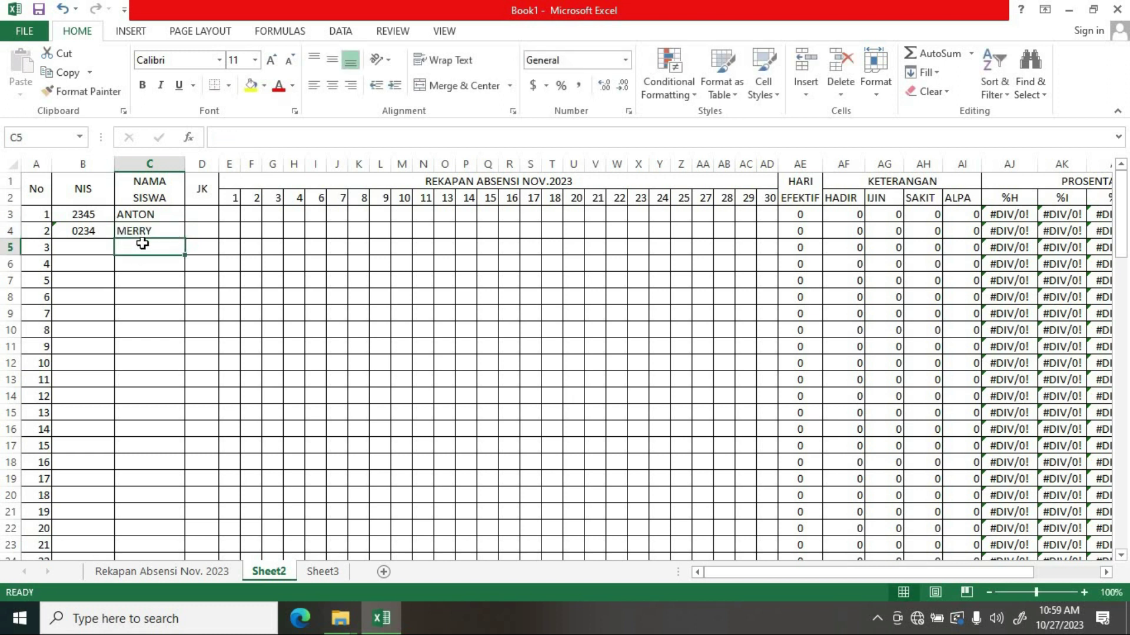
text(CH)
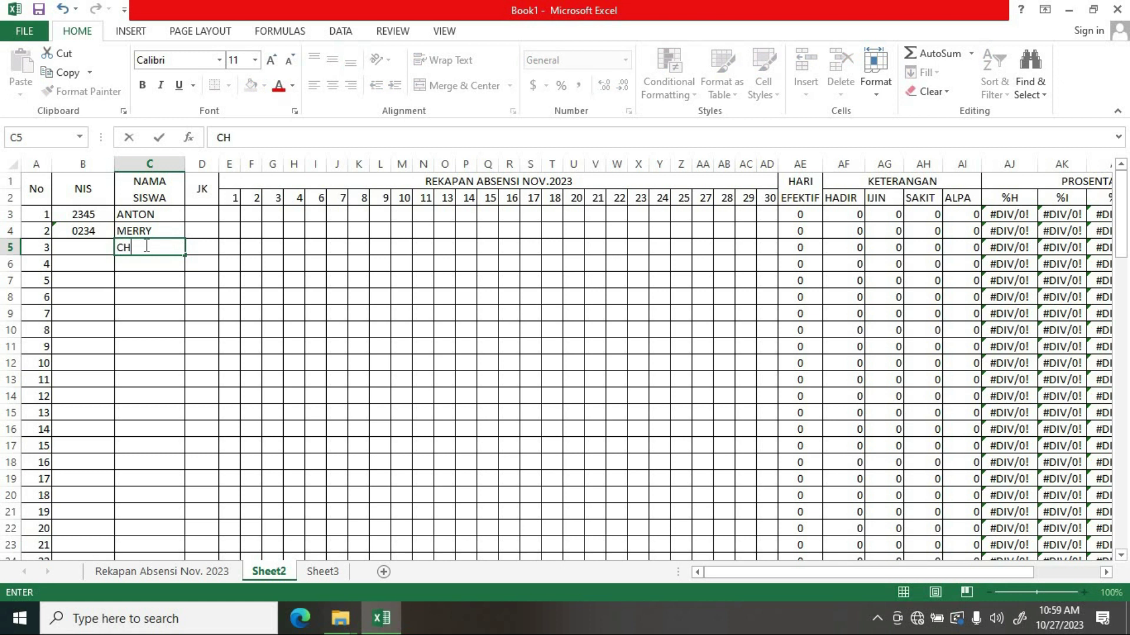
text(RISTI)
click(126, 262)
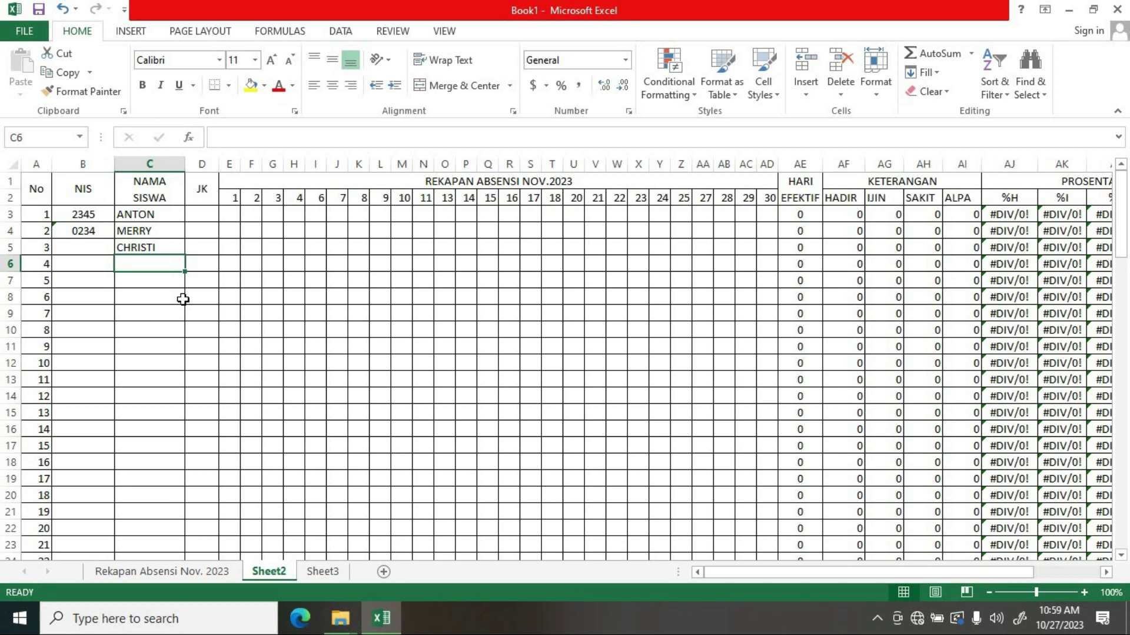
- Enter MIKE and TIGER in C6:C7 and set ANTON's JK code to P
text(MIKE)
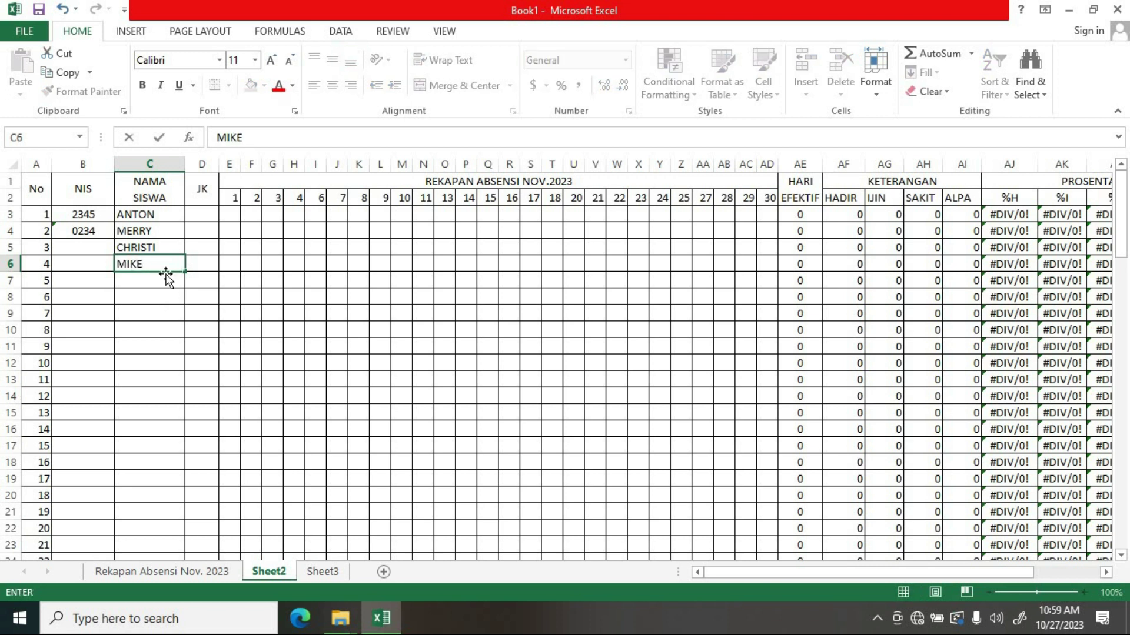
click(162, 282)
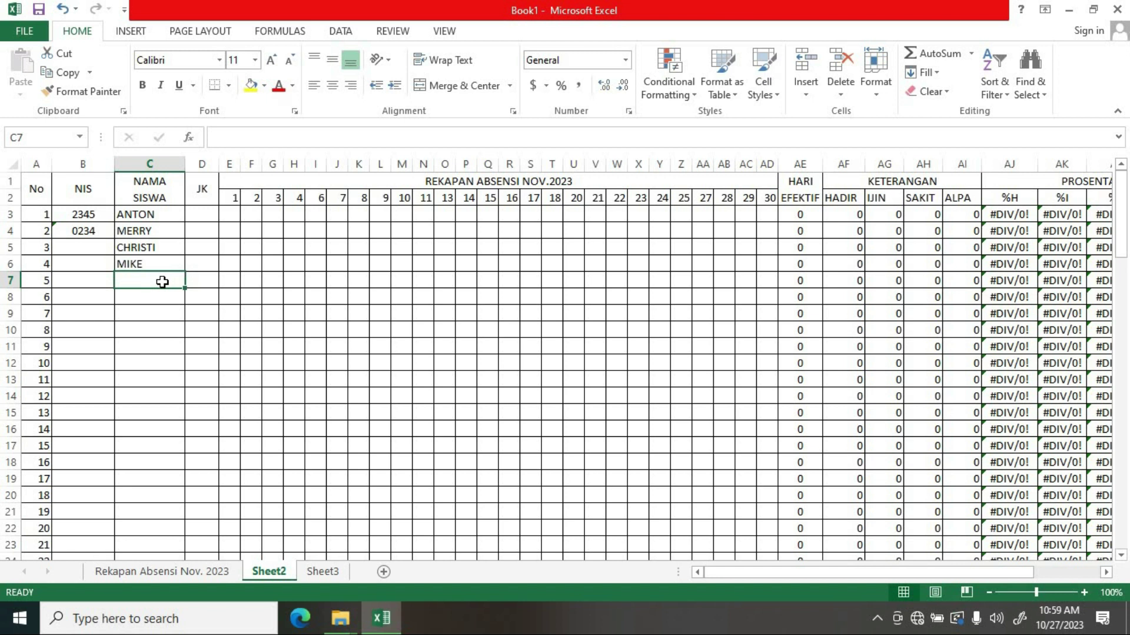
text(TIGER)
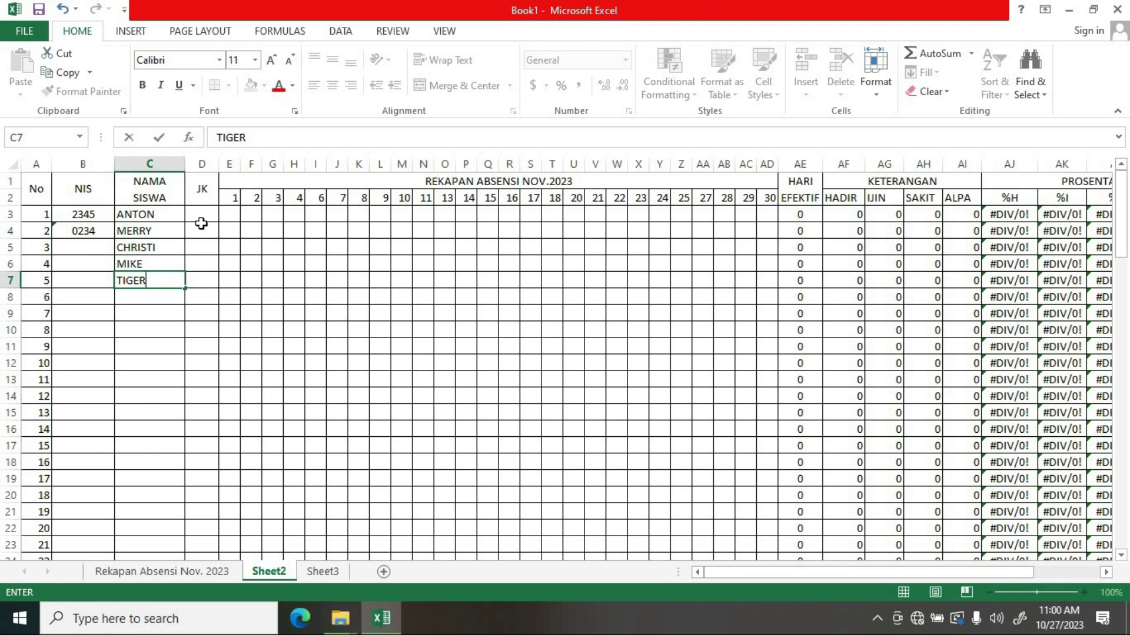
click(200, 215)
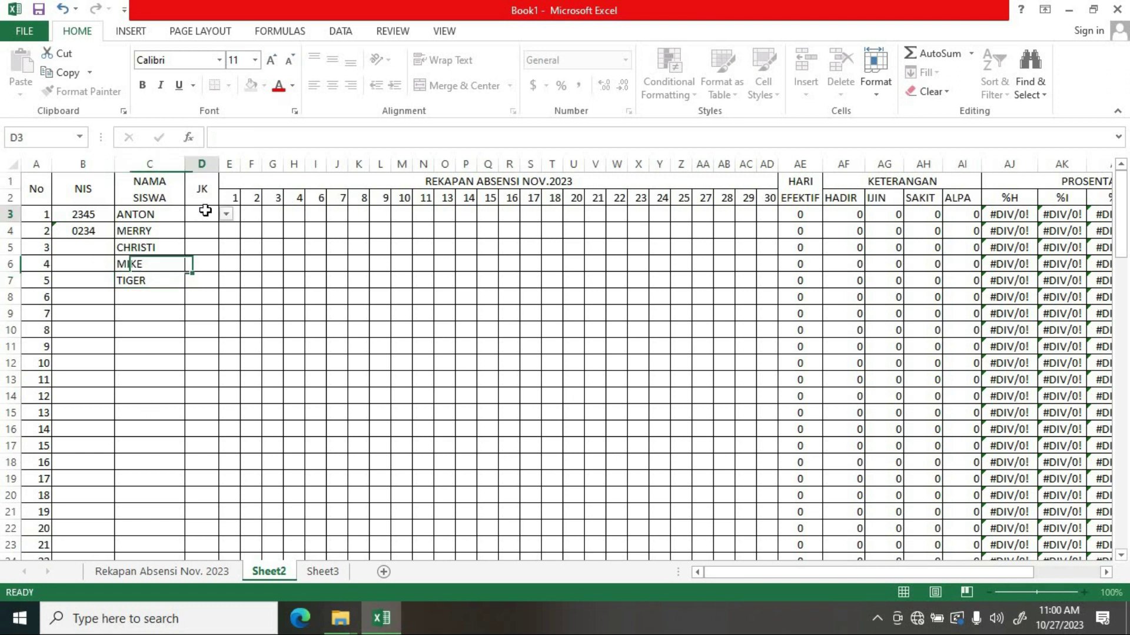
click(226, 214)
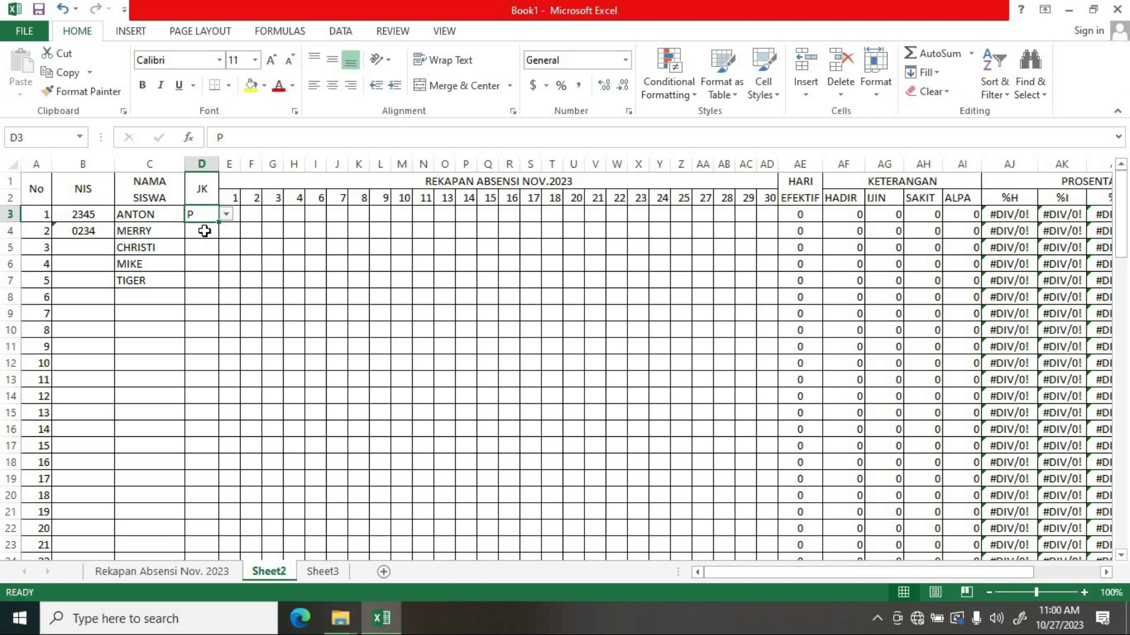
- Set the JK codes for MERRY, CHRISTI, MIKE and TIGER to W, W, P and P
click(203, 232)
click(226, 234)
click(213, 254)
click(213, 247)
click(228, 249)
click(203, 271)
click(201, 262)
click(226, 264)
click(210, 278)
click(203, 280)
click(227, 280)
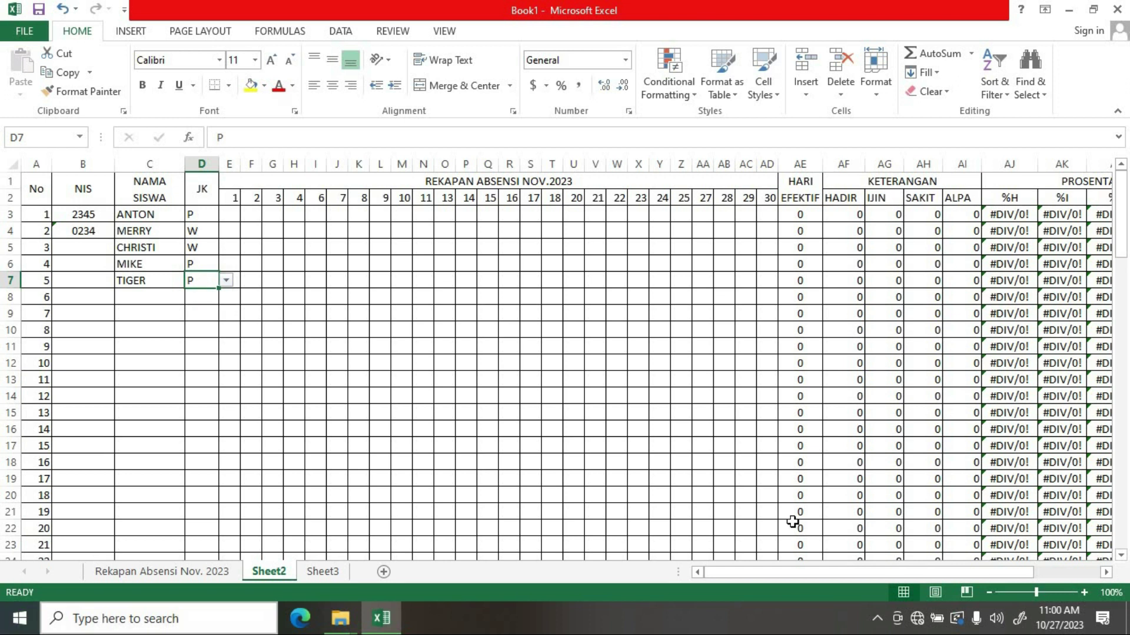
click(232, 213)
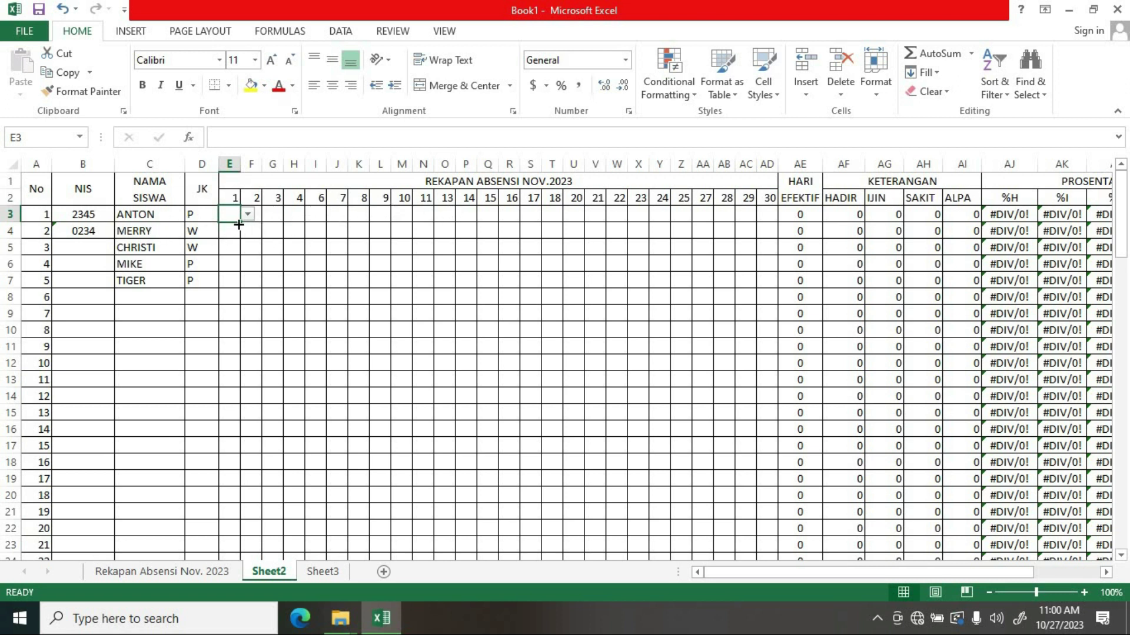
- Mark ANTON HADIR from day 1 across E3:O3
drag(244, 226, 247, 207)
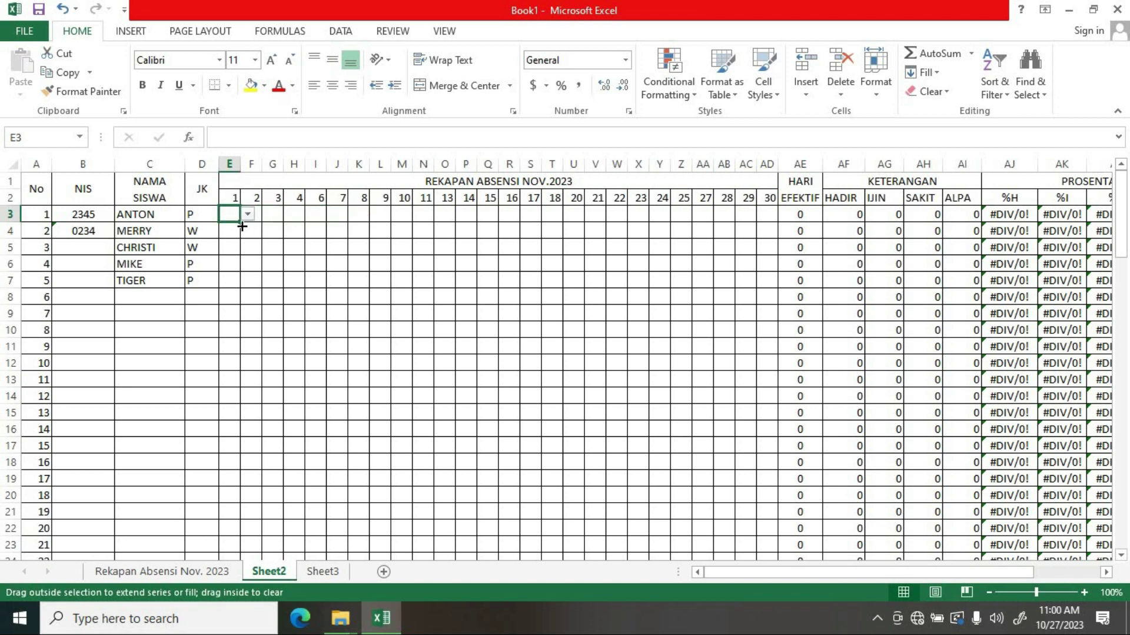
click(248, 214)
click(236, 228)
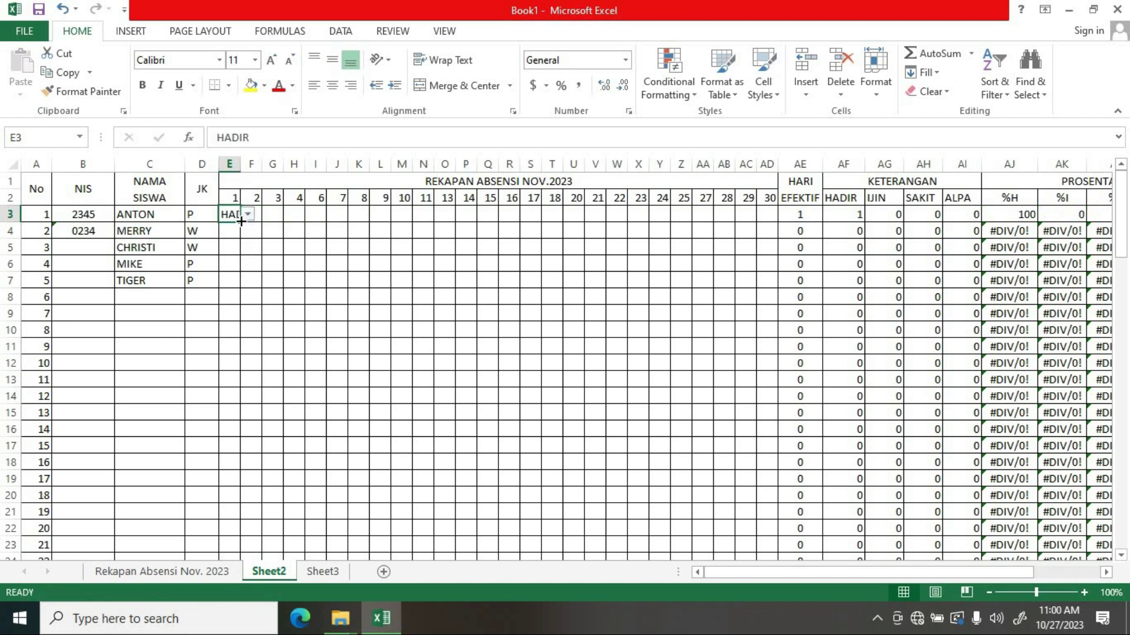
click(248, 214)
click(241, 225)
drag(241, 220, 424, 229)
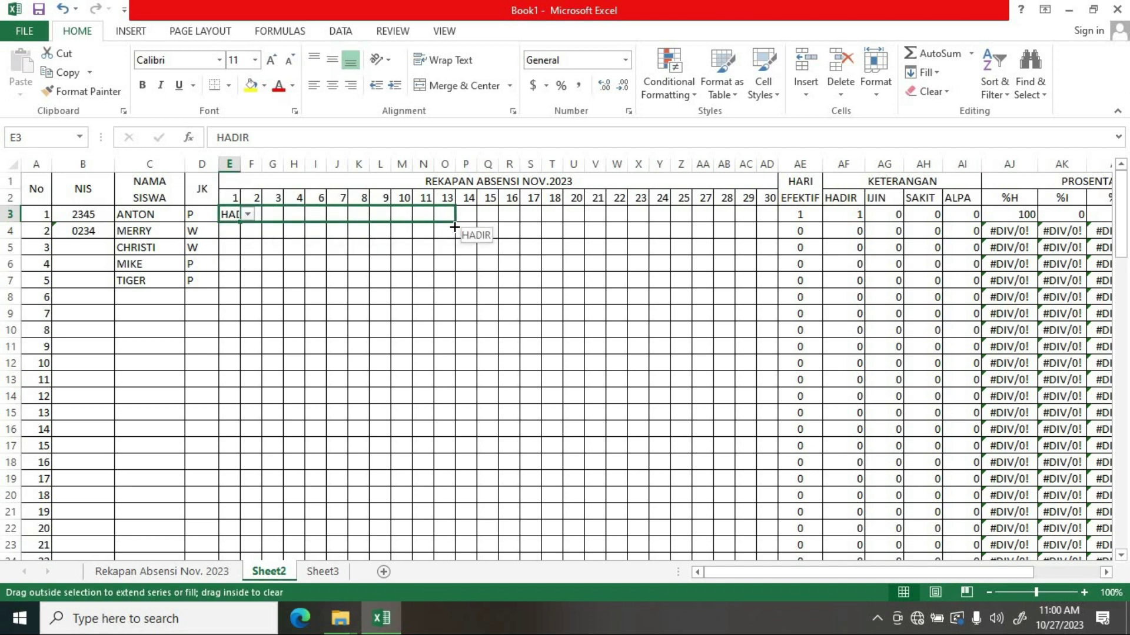
drag(427, 230, 446, 231)
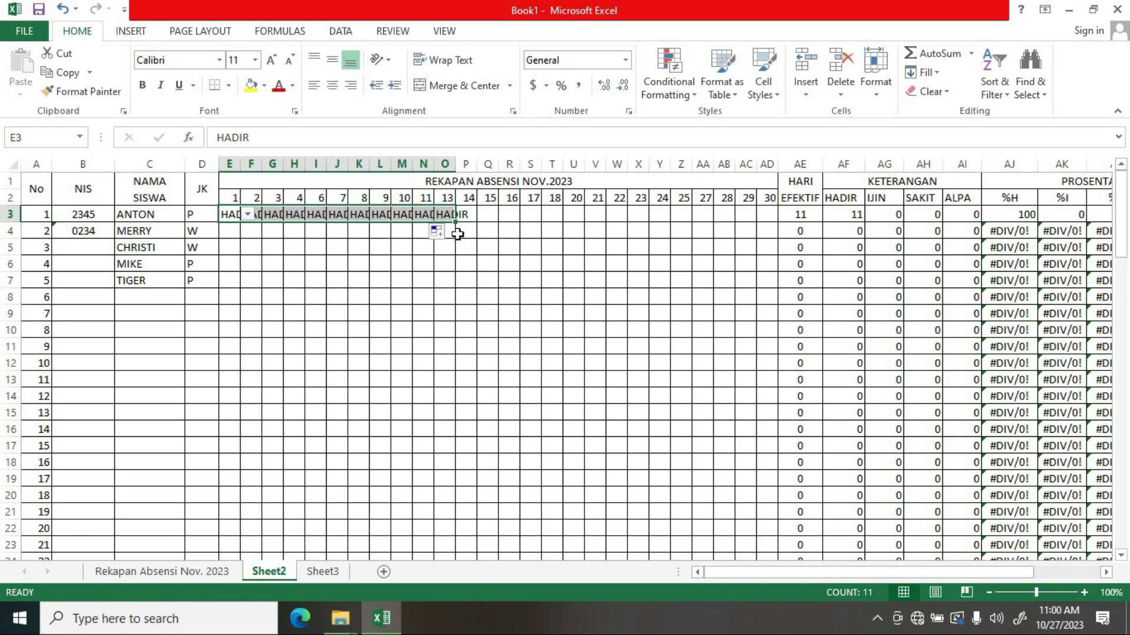
- Mark ANTON SAKIT on days 14–16 in P3:R3
click(471, 215)
click(484, 216)
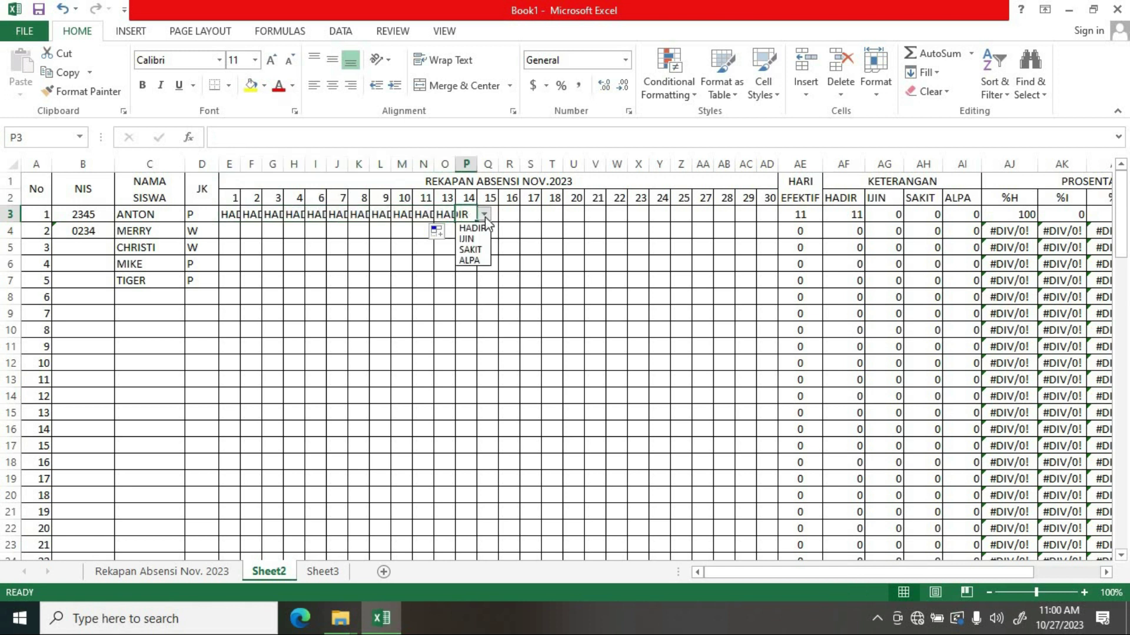
click(478, 249)
drag(477, 224, 510, 222)
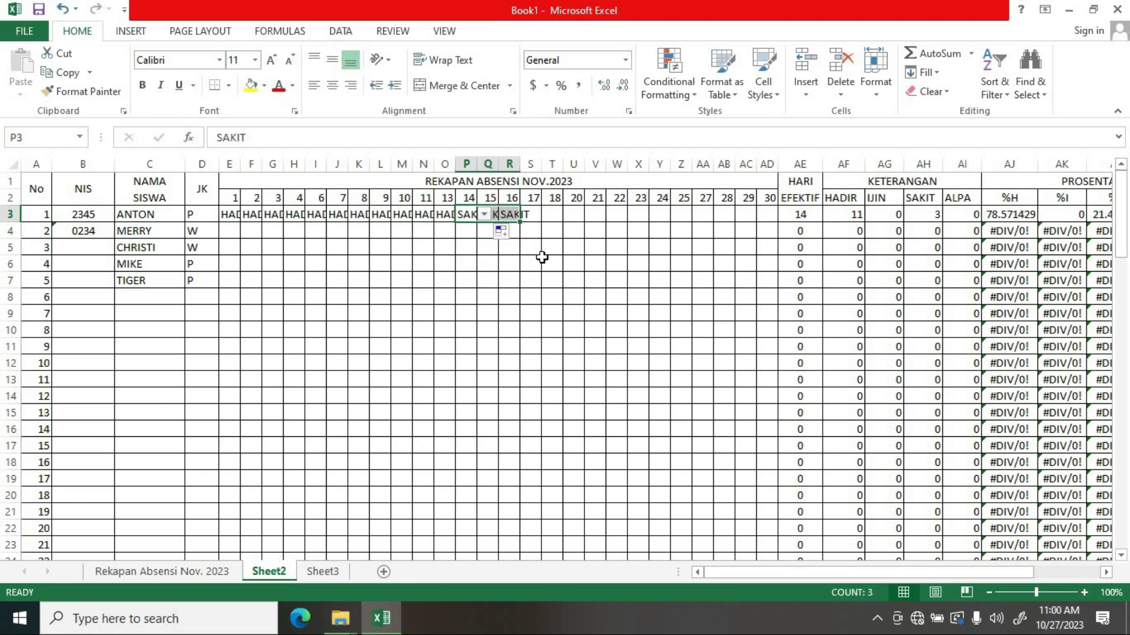
- Mark ANTON HADIR from day 17 through Z3, then ALPA on day 27 in AA3
click(534, 220)
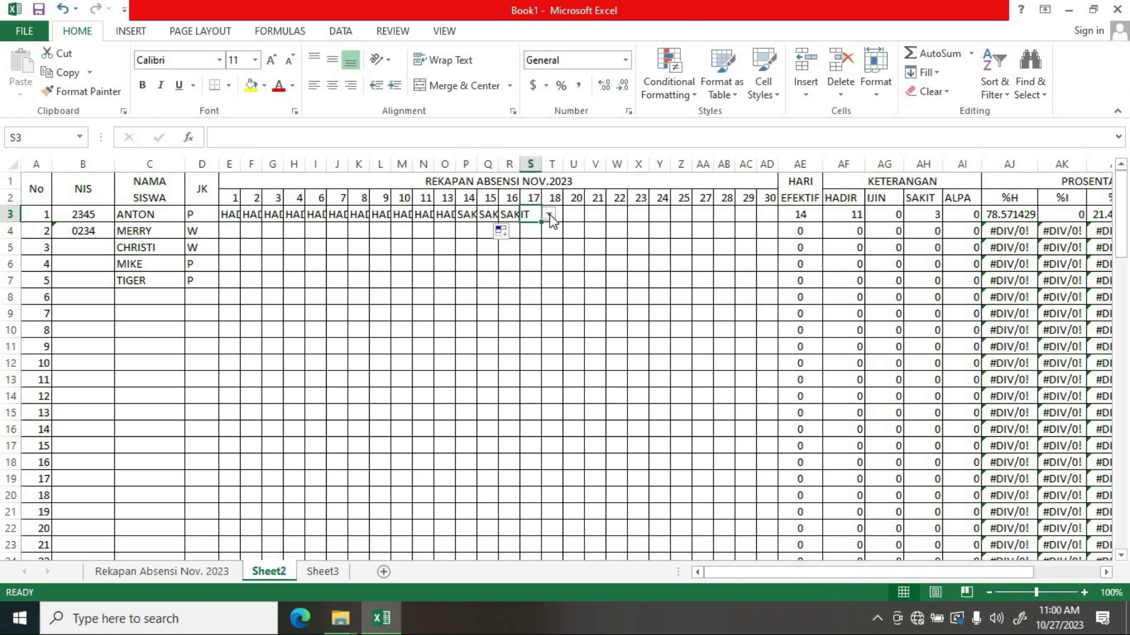
click(549, 215)
click(537, 228)
drag(542, 223, 694, 226)
click(709, 215)
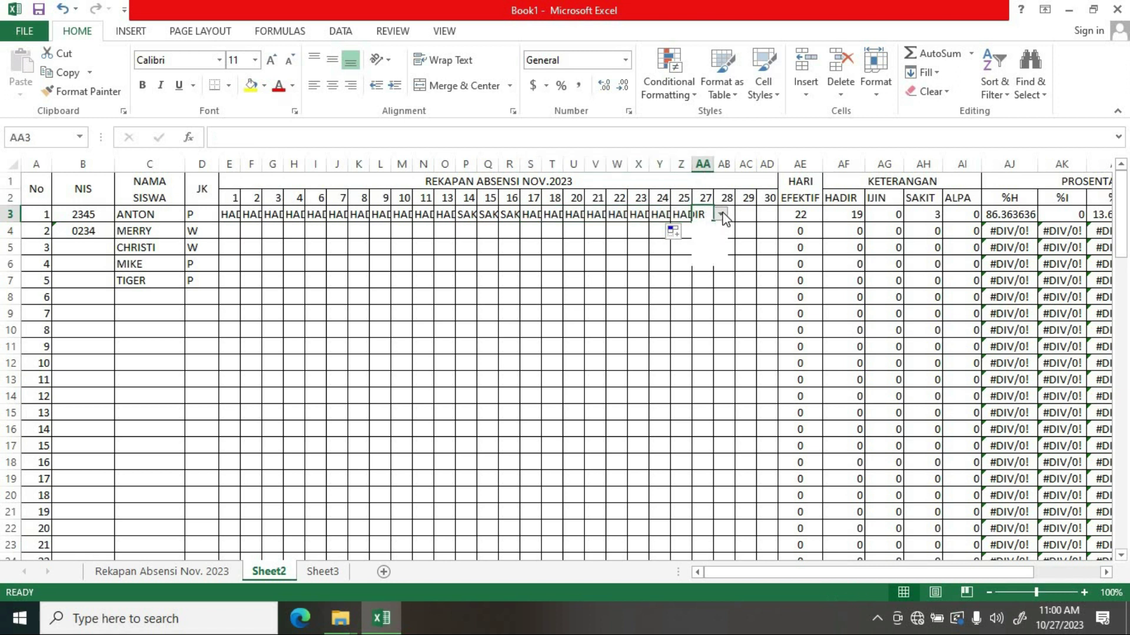
click(706, 261)
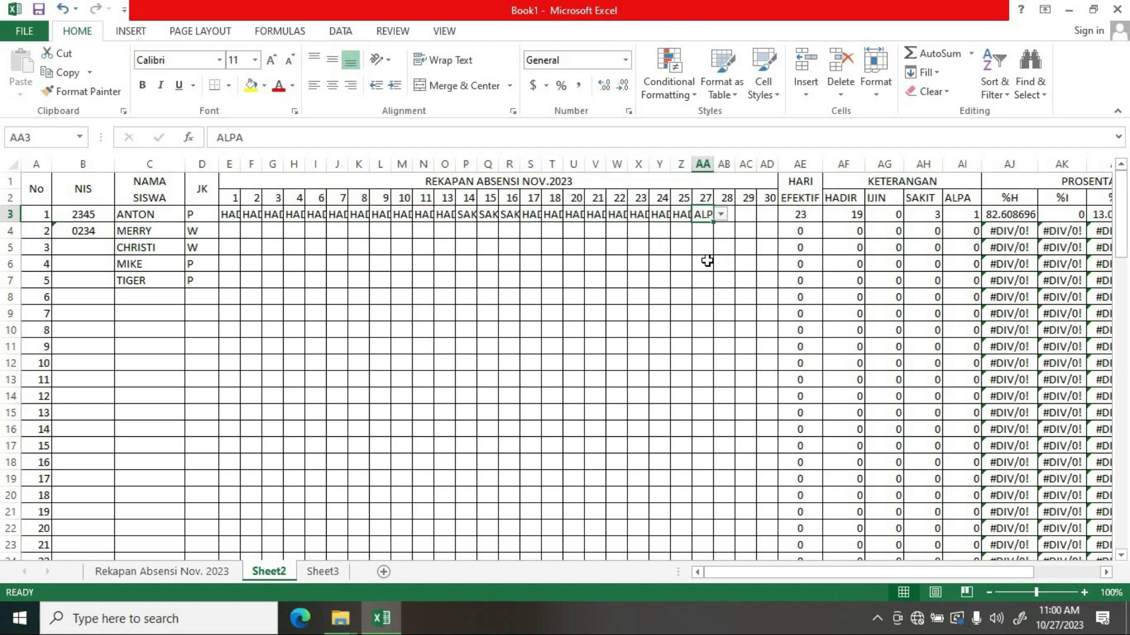
- Mark ANTON HADIR on days 28–30 in AB3:AD3
click(726, 217)
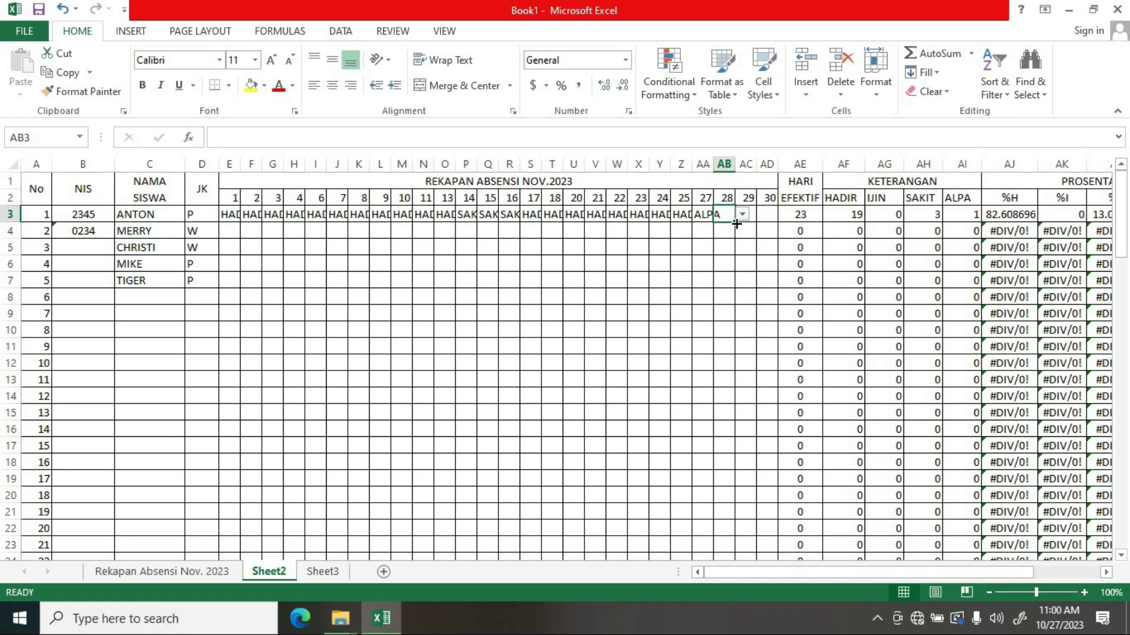
click(742, 215)
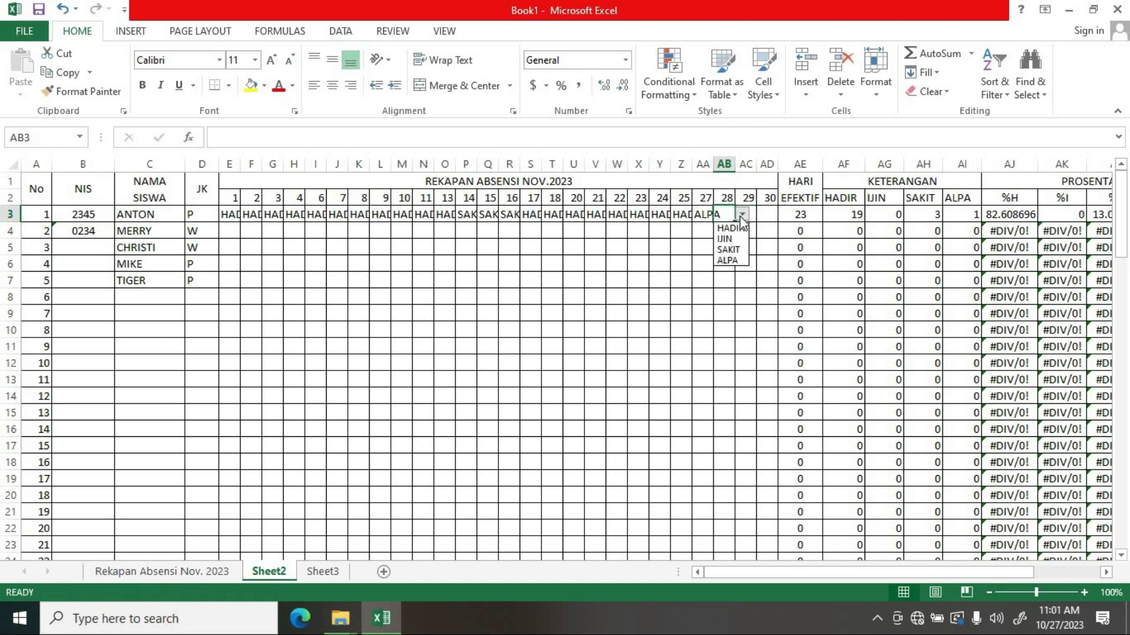
click(728, 228)
drag(735, 222, 772, 223)
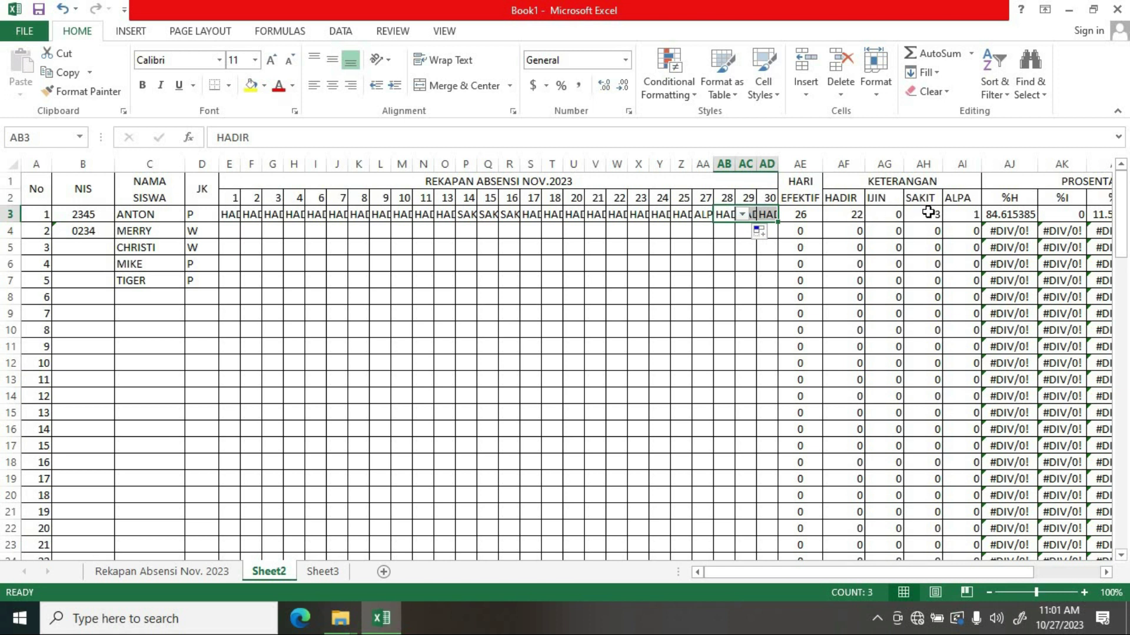
drag(989, 571, 1088, 570)
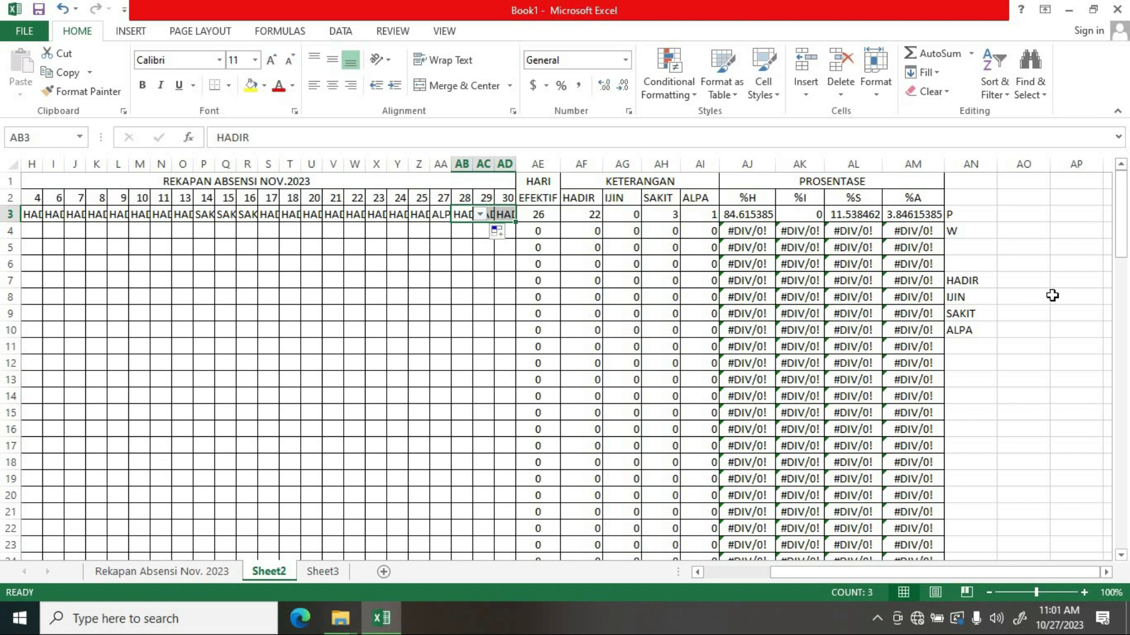
- Set E4 to HADIR and fill it across to AD4, giving MERRY 26 HADIR and 100%
drag(1027, 578, 912, 598)
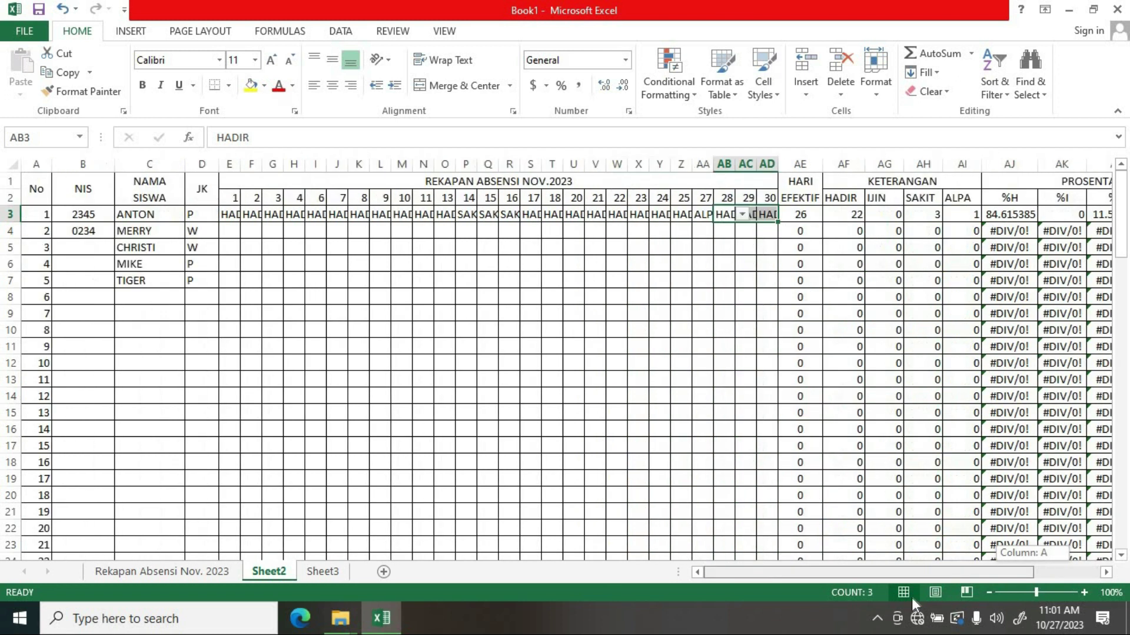
click(225, 231)
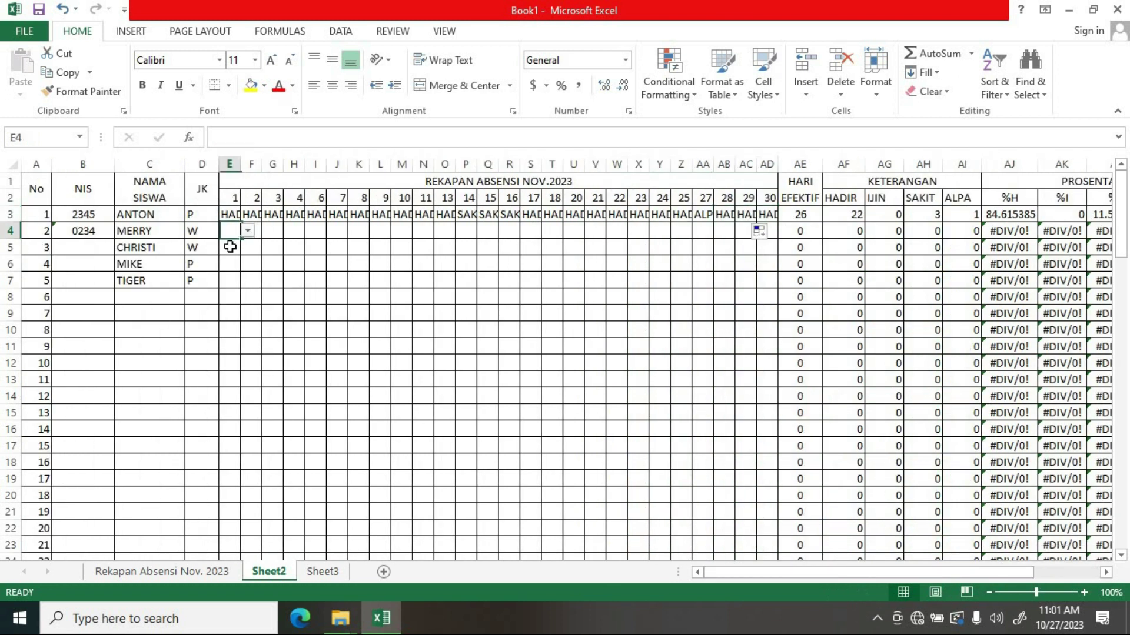
drag(240, 237, 781, 241)
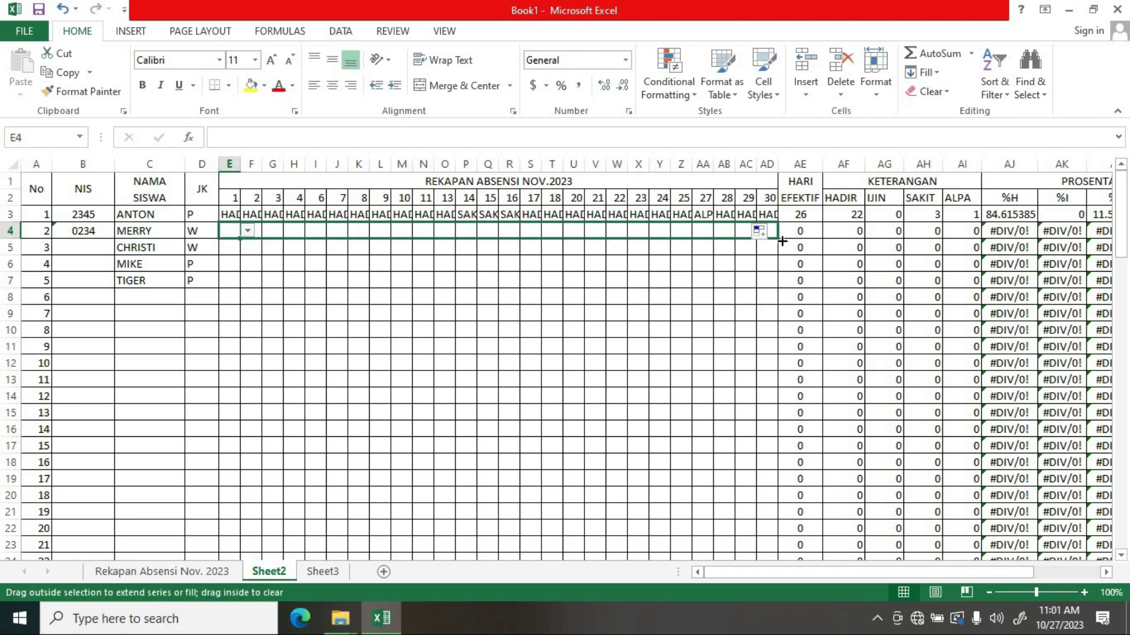
click(240, 236)
click(248, 230)
click(244, 240)
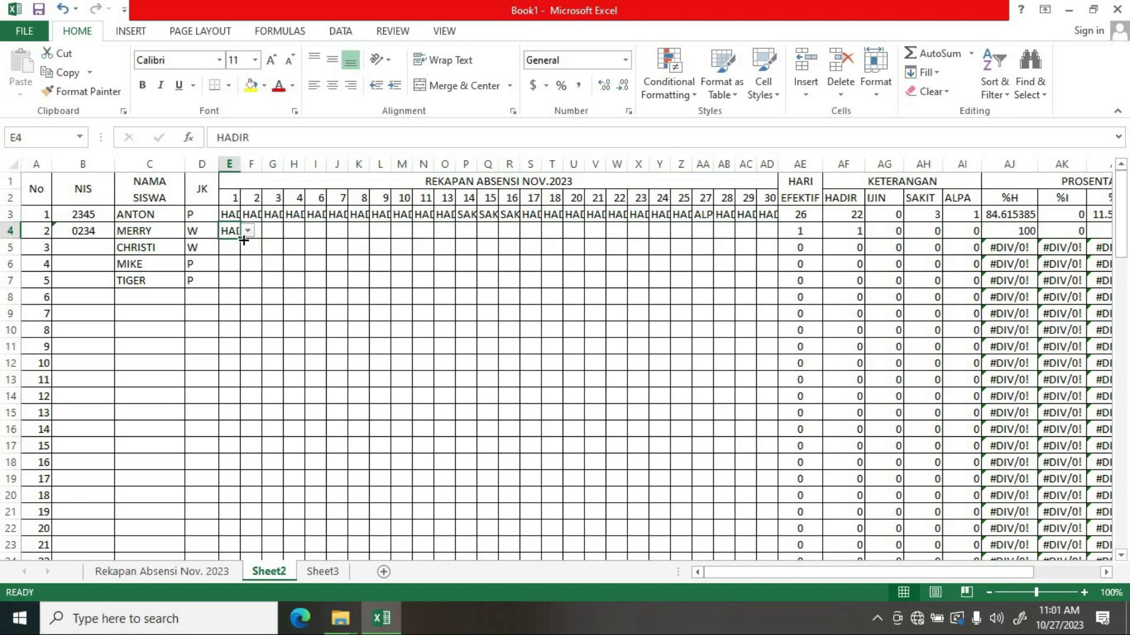
drag(242, 240, 768, 253)
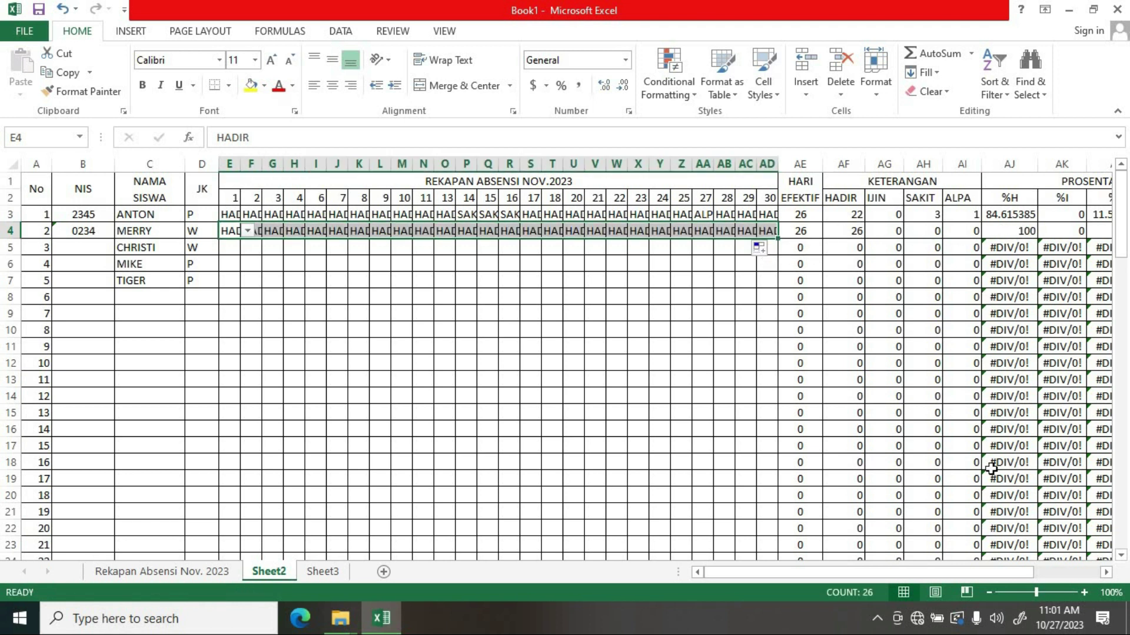
drag(972, 573, 1039, 570)
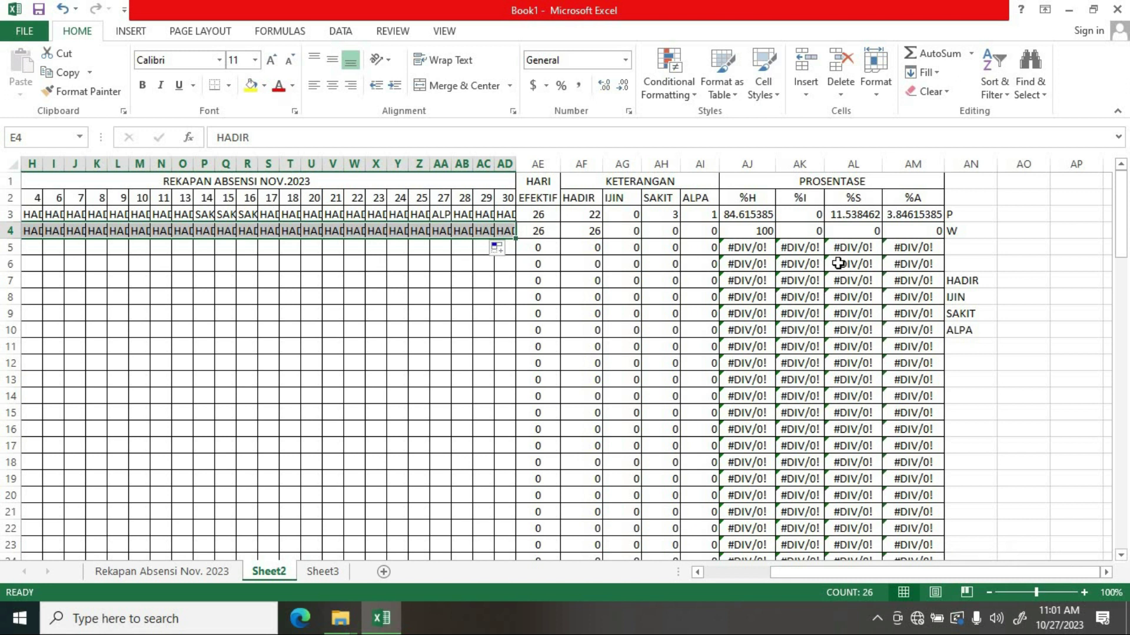
drag(932, 573, 865, 574)
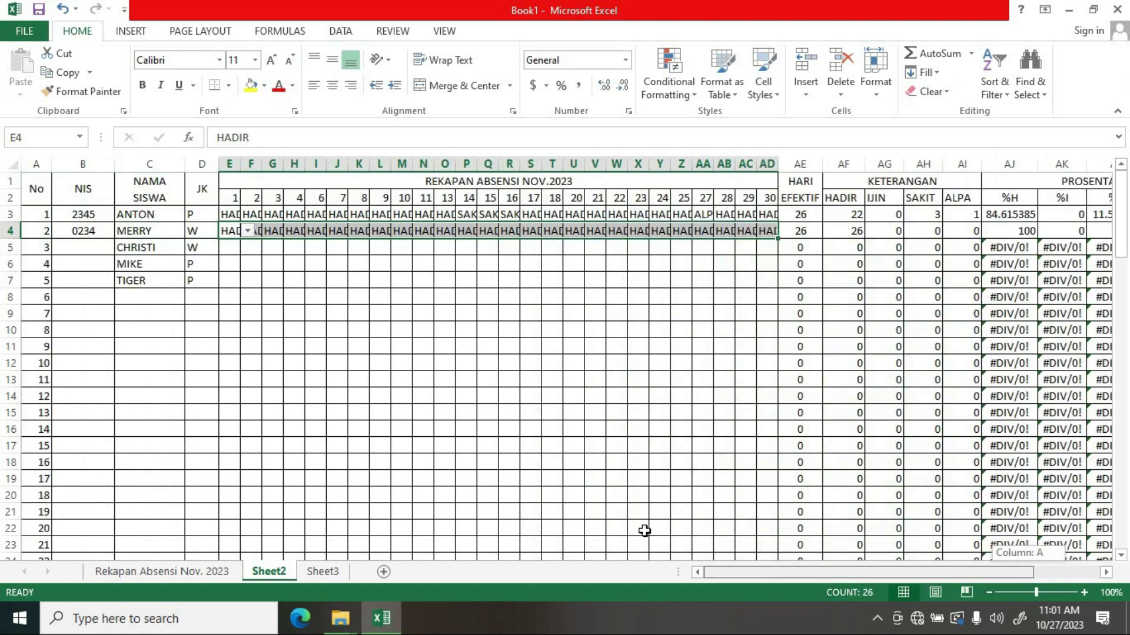
click(224, 249)
- Mark CHRISTI as SAKIT in E5 and ALPA in F5 through I5
click(248, 248)
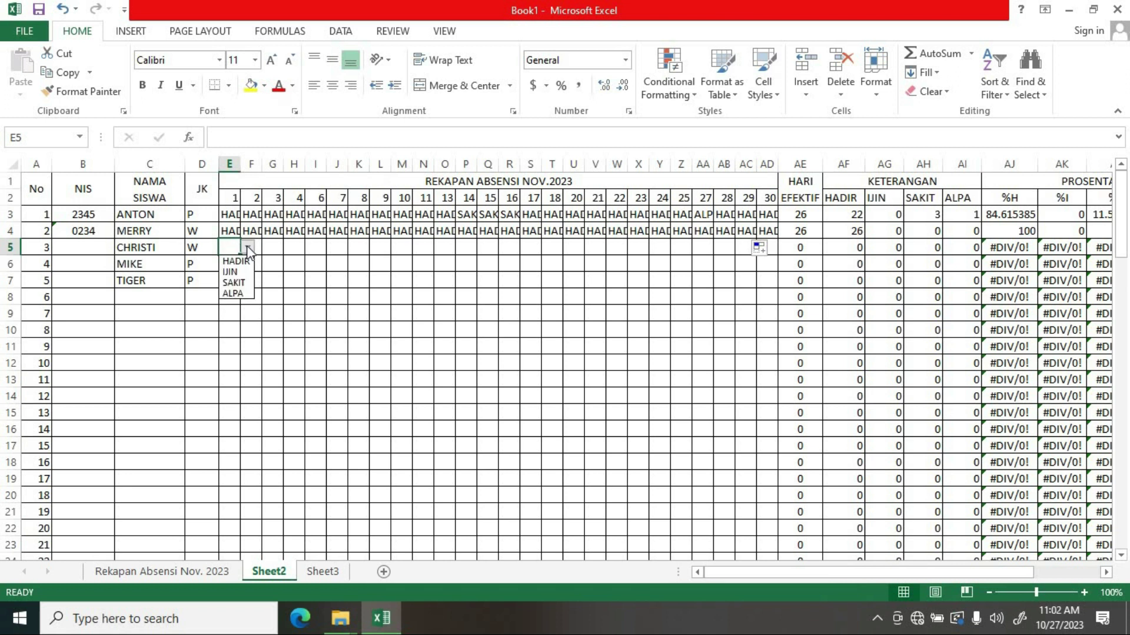
click(235, 283)
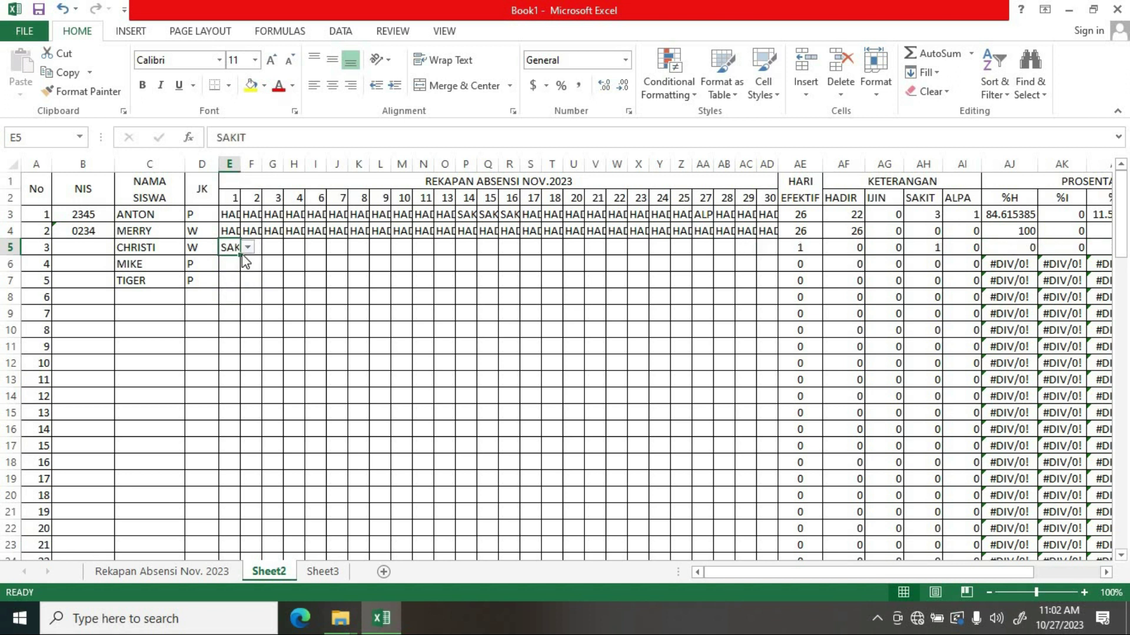
click(248, 254)
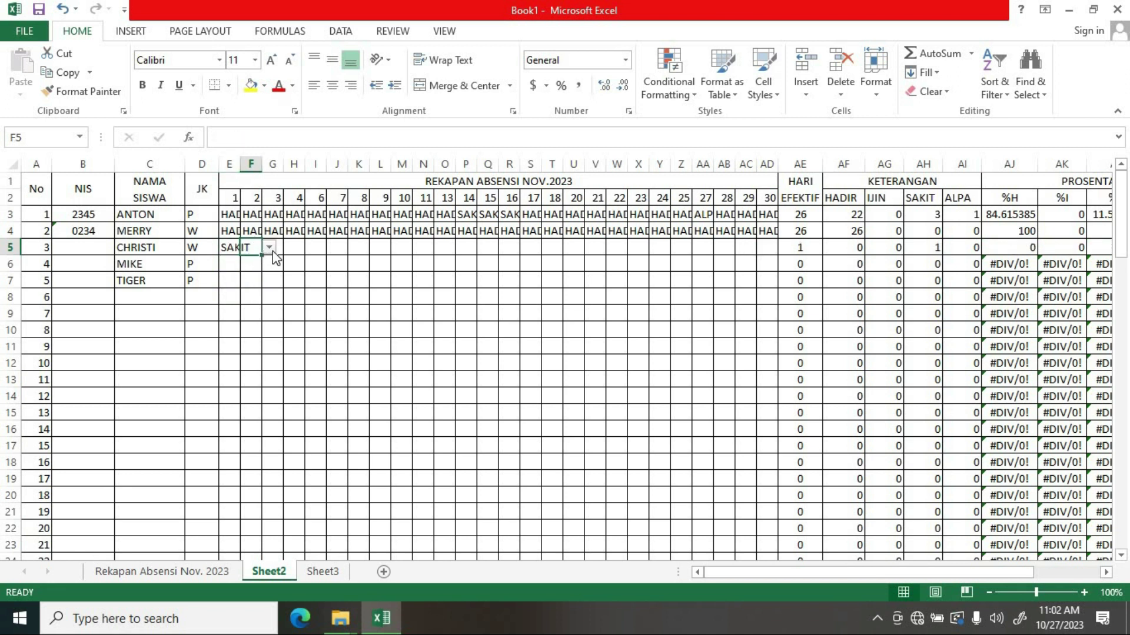
click(270, 249)
click(259, 294)
click(269, 248)
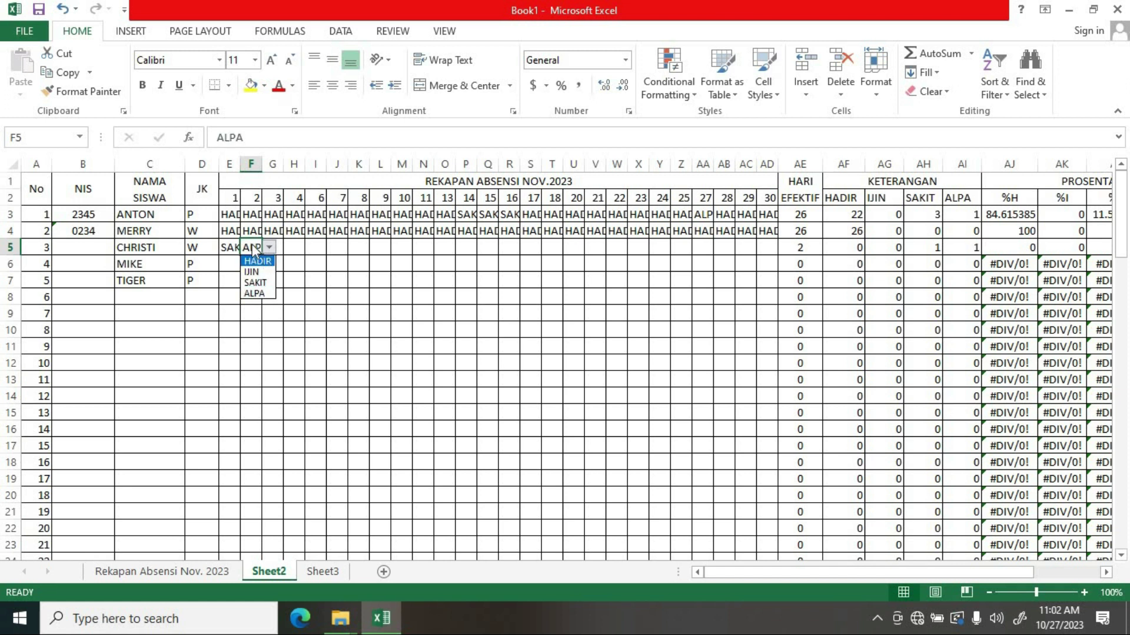
click(269, 247)
drag(262, 254, 345, 248)
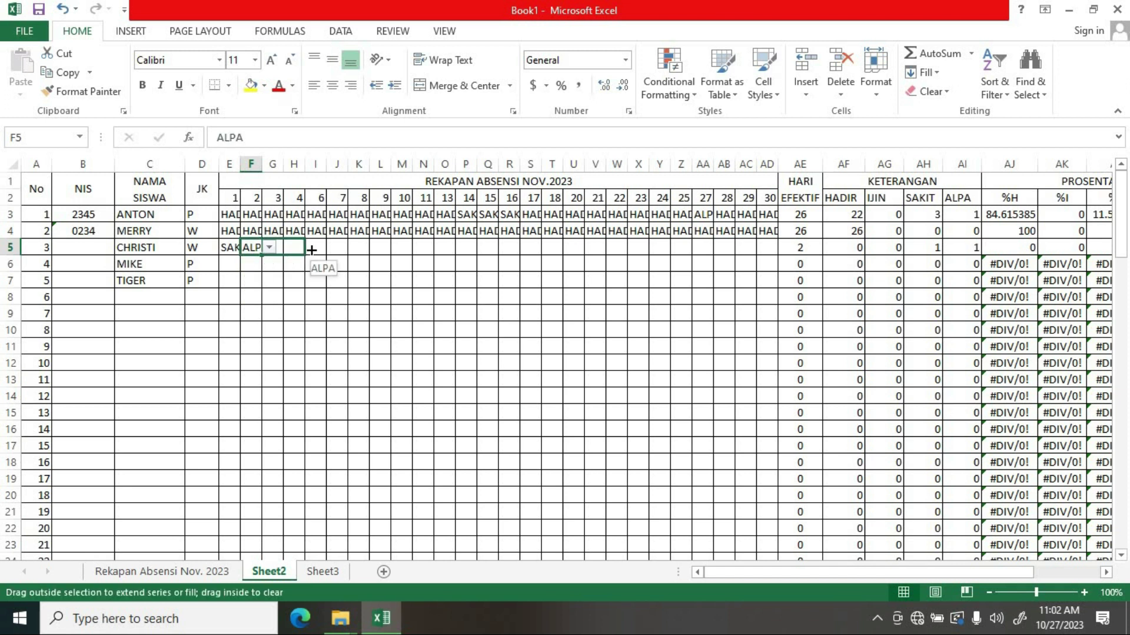
- Fill CHRISTI's J5:X5 with HADIR and Y5:AD5 with IJIN
click(344, 248)
click(356, 248)
click(346, 262)
drag(347, 255, 641, 256)
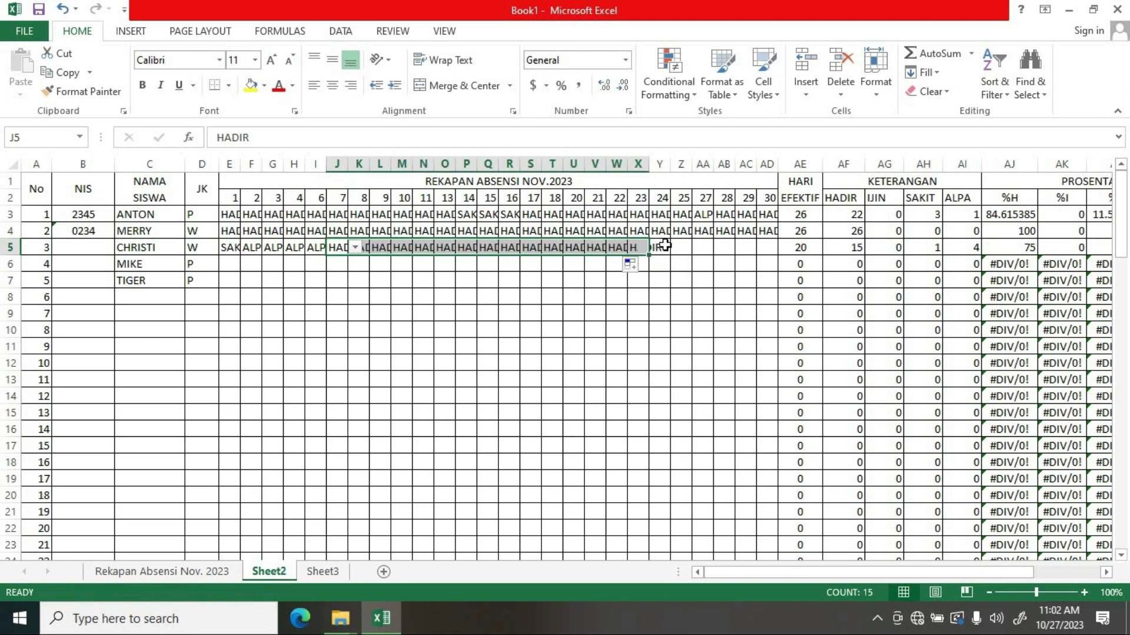
click(663, 246)
click(678, 248)
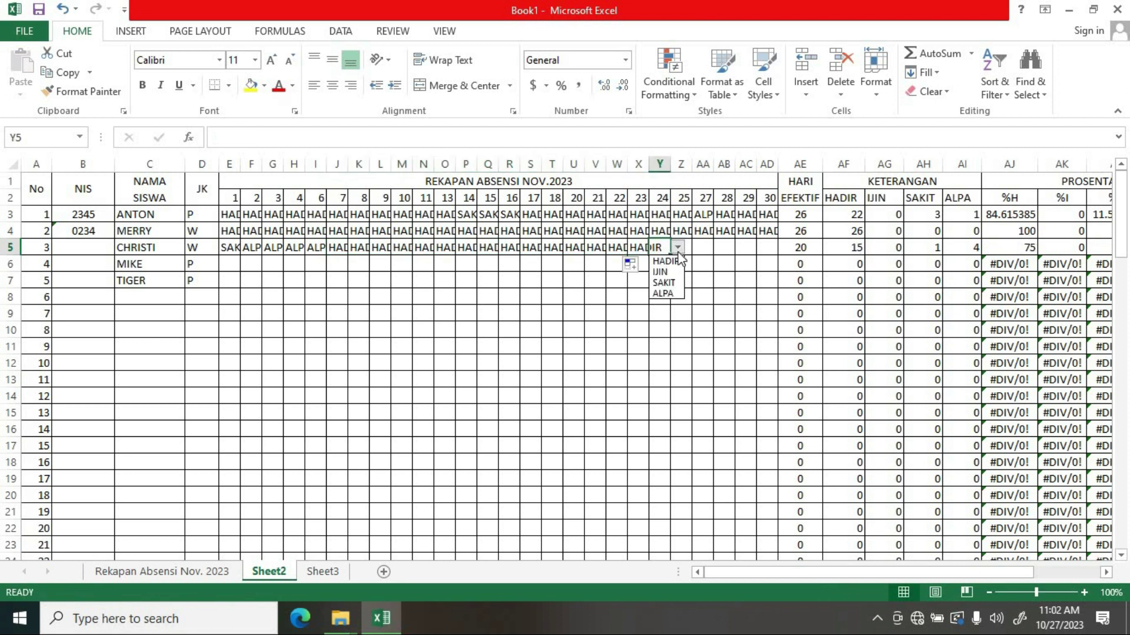
click(660, 272)
drag(673, 257, 768, 258)
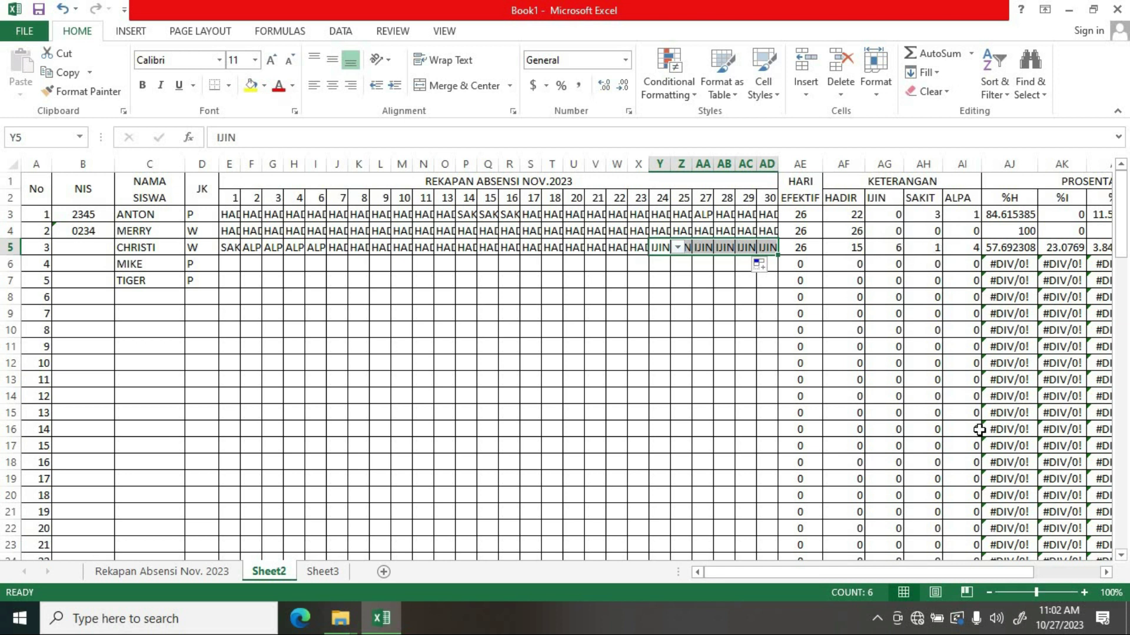
click(972, 576)
drag(972, 571, 1049, 573)
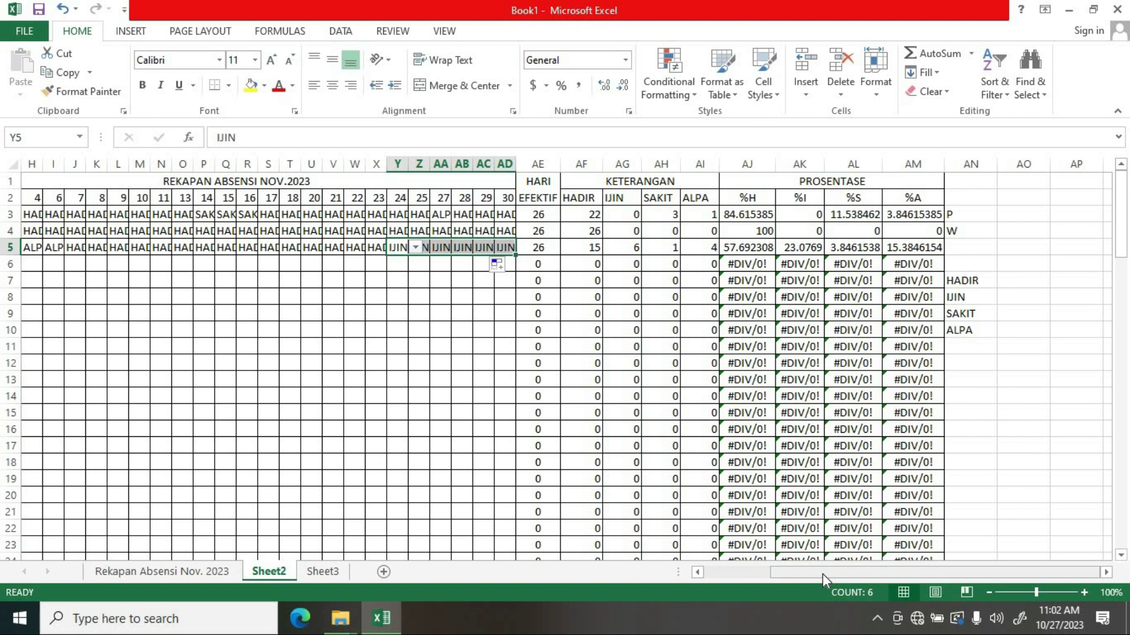
drag(821, 573, 656, 588)
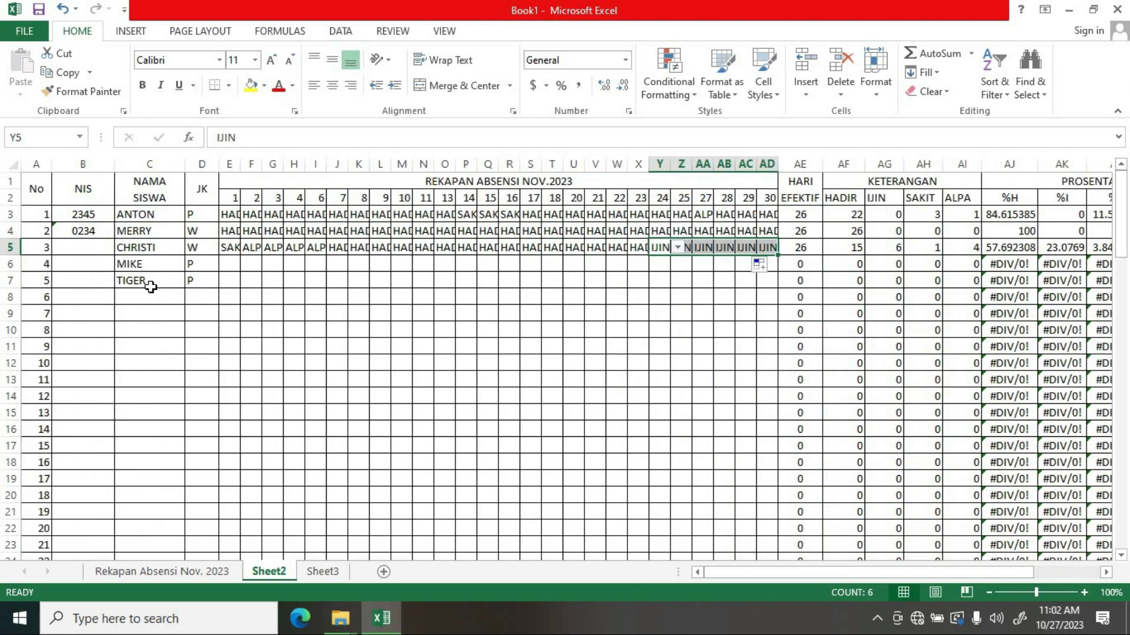
- Scroll down and right until columns AJ–AM and the empty rows below row 37 are visible
scroll(523, 436, down, 3)
scroll(564, 580, up, 3)
drag(749, 573, 966, 565)
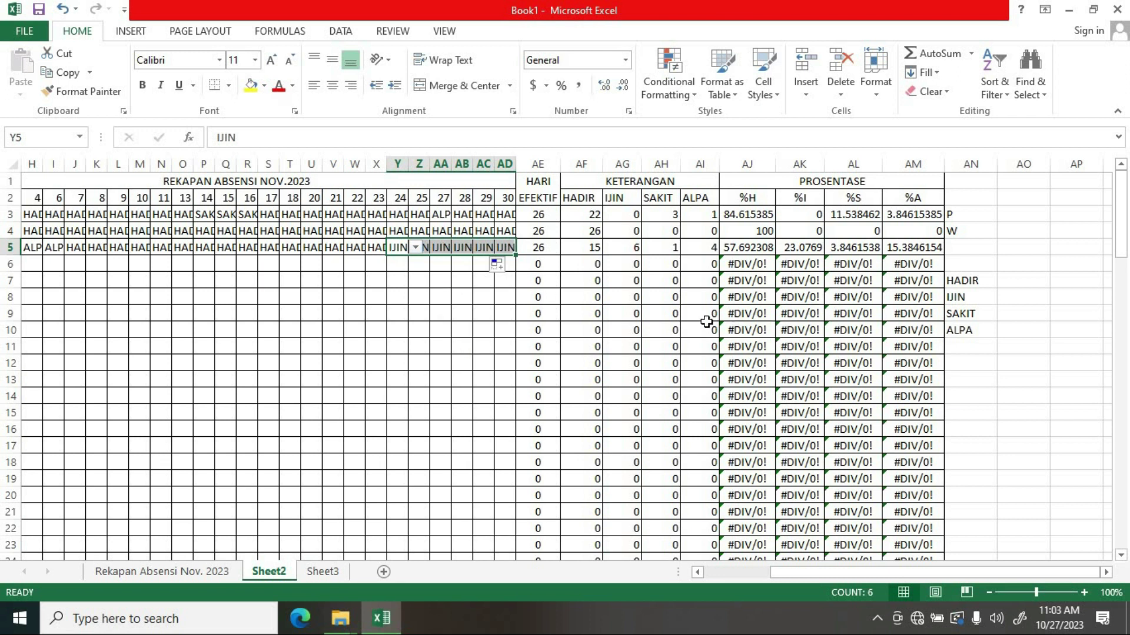
mouse_move(847, 570)
mouse_down()
mouse_move(772, 587)
mouse_move(735, 612)
mouse_up()
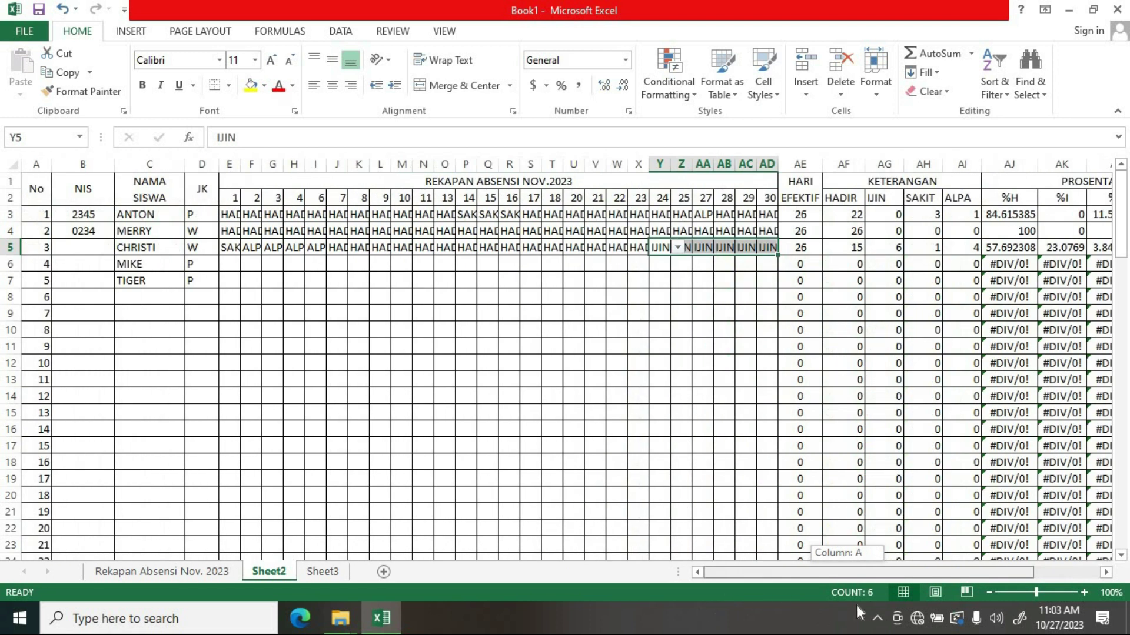
drag(734, 612, 655, 608)
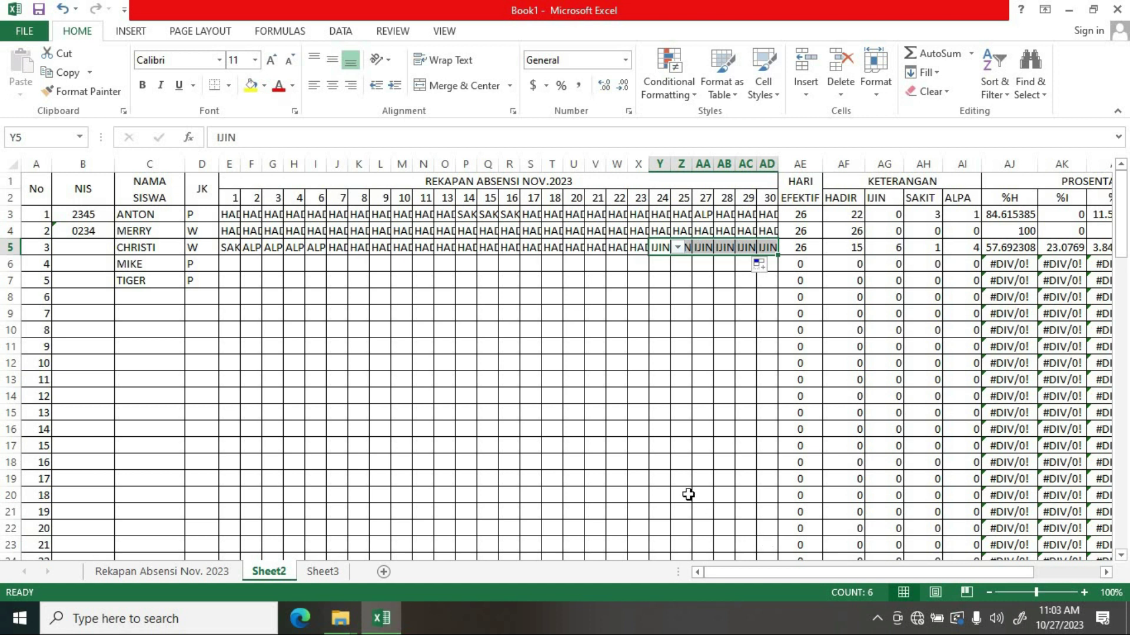
scroll(686, 494, down, 3)
scroll(686, 494, down, 3)
drag(797, 570, 1001, 564)
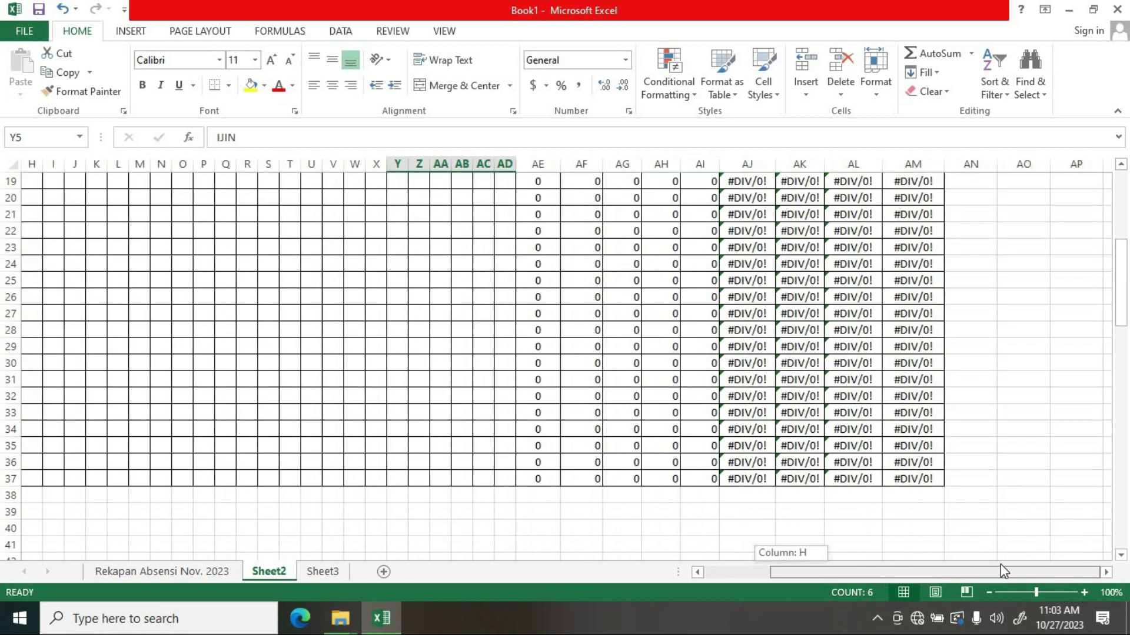
scroll(1002, 478, up, 6)
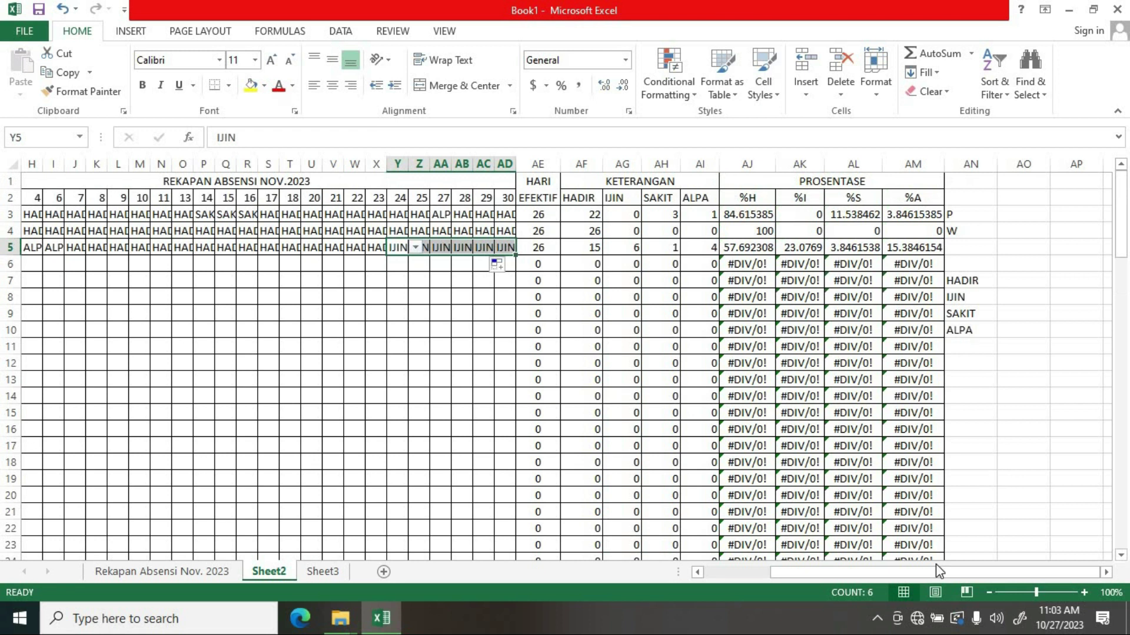
drag(985, 572, 1100, 580)
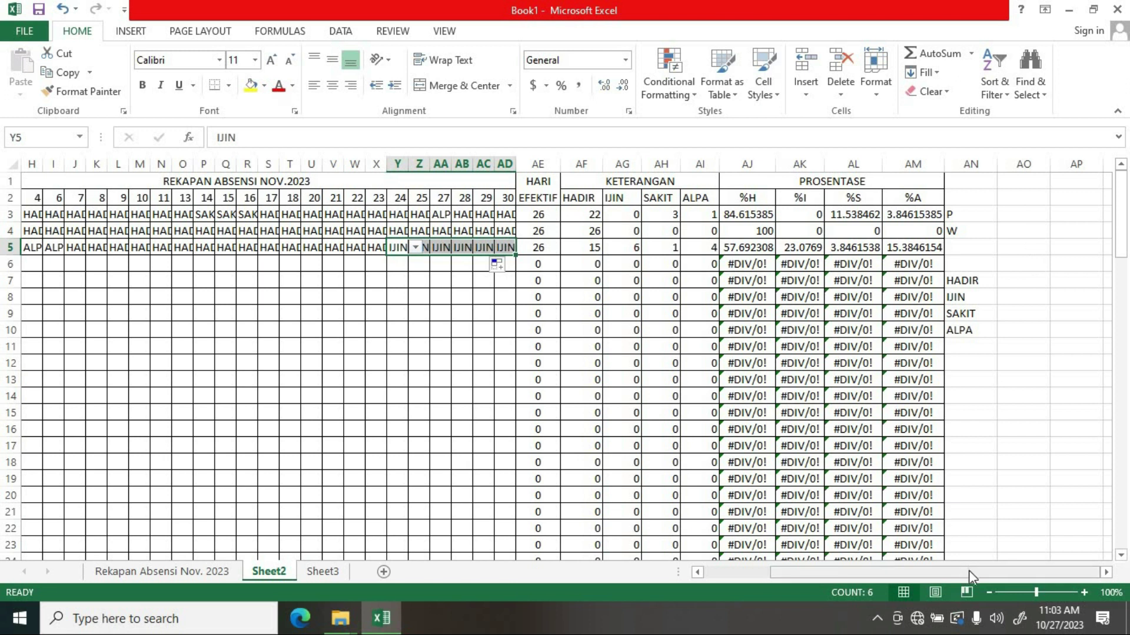
drag(970, 571, 813, 594)
scroll(823, 453, down, 2)
scroll(824, 453, down, 2)
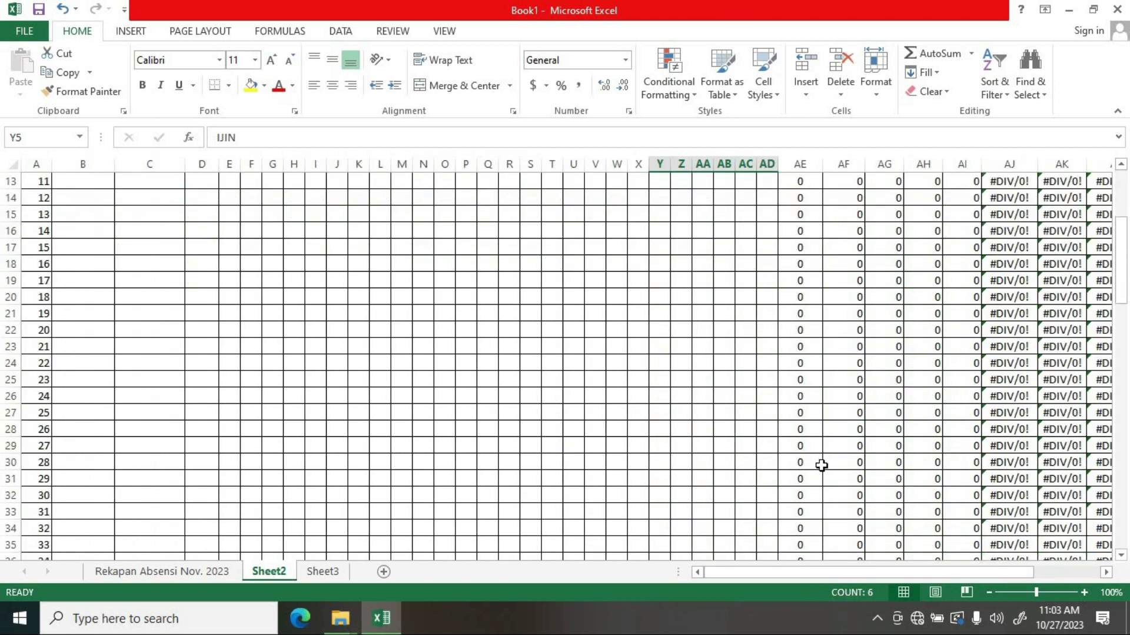
scroll(819, 464, down, 3)
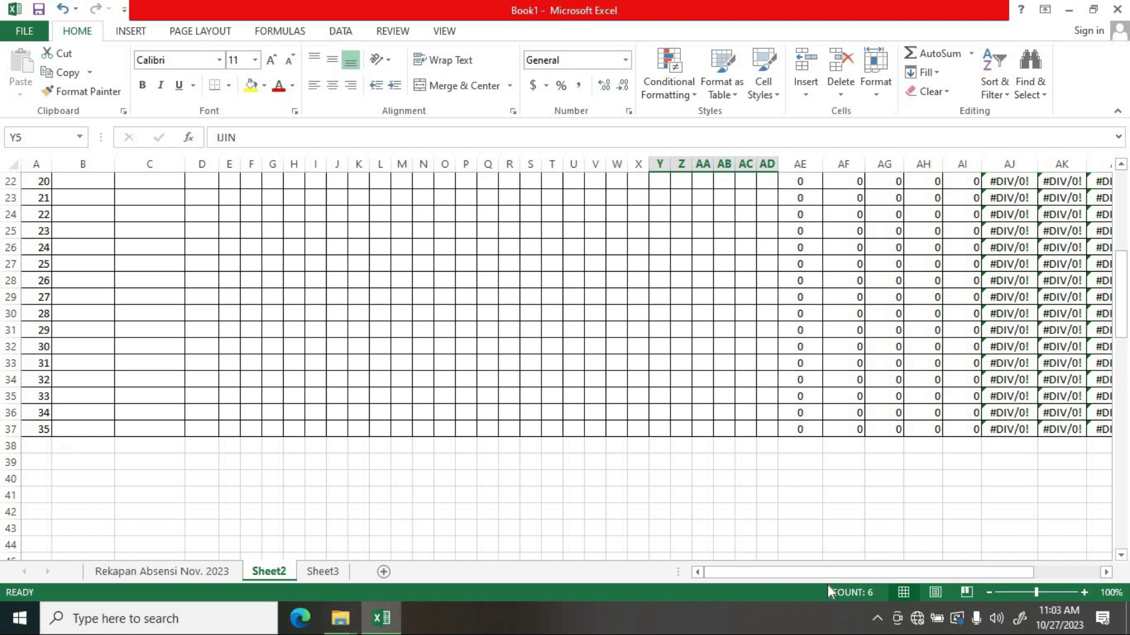
drag(934, 570, 966, 524)
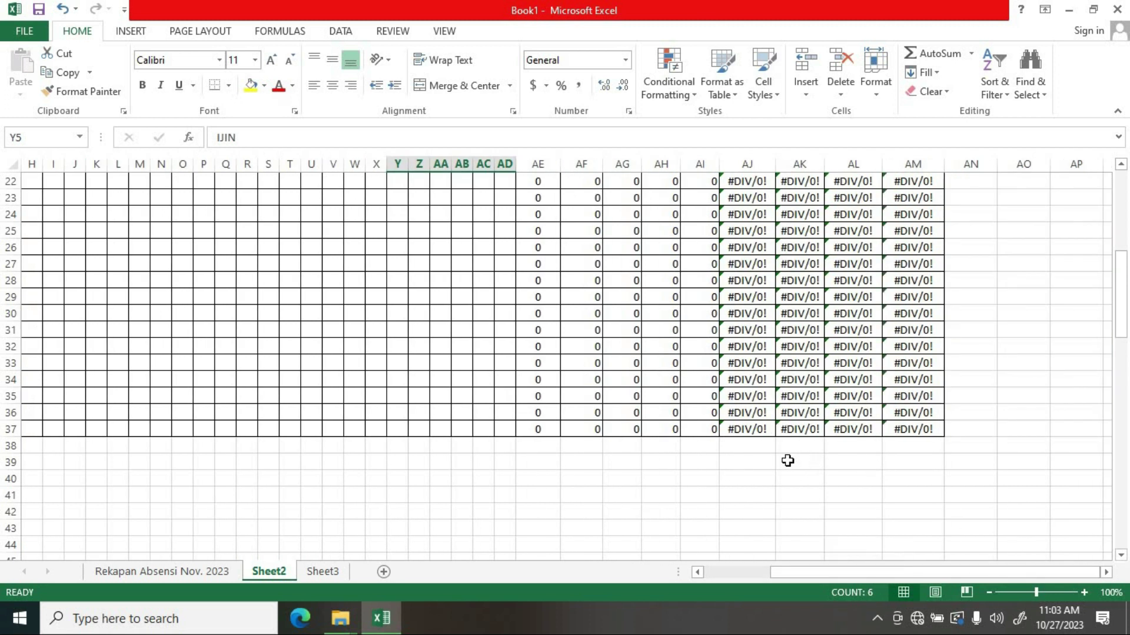
- Type Jumlah Siswa, Jumlah Pria and Jumlah Wanita into AJ39, AJ40 and AJ41
click(759, 463)
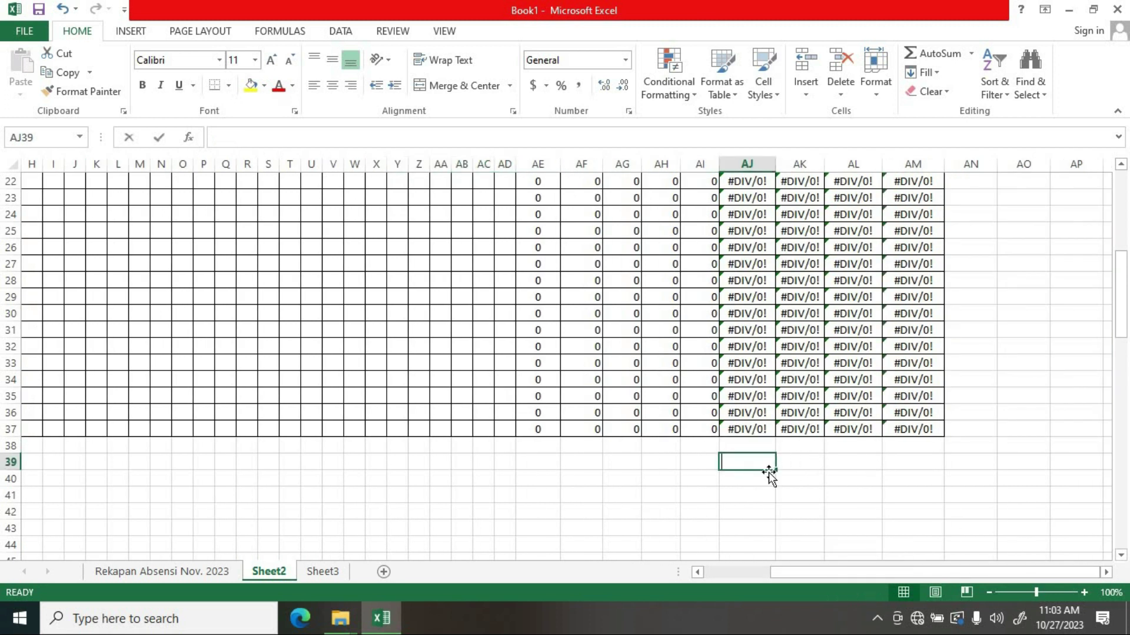
text(Jumlah)
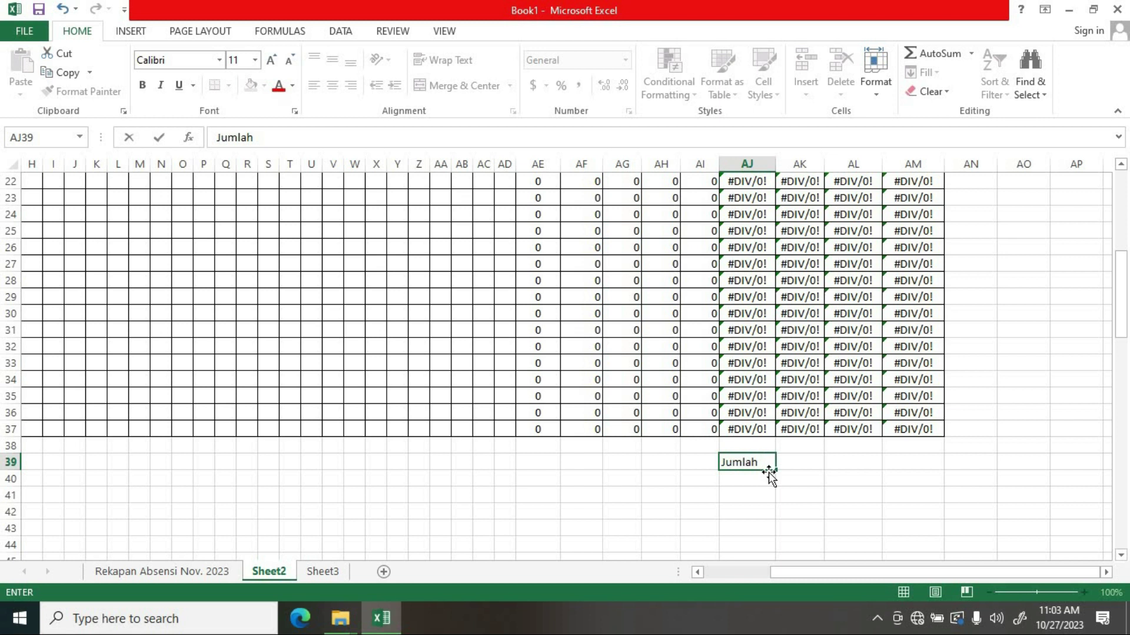
text( Siswa)
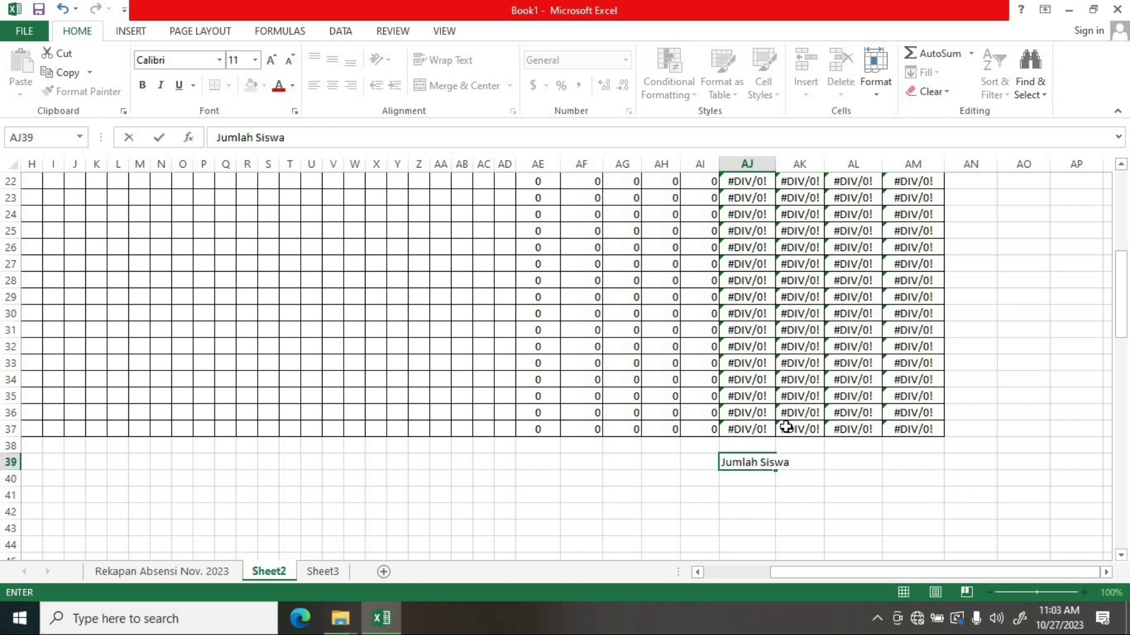
key(Return)
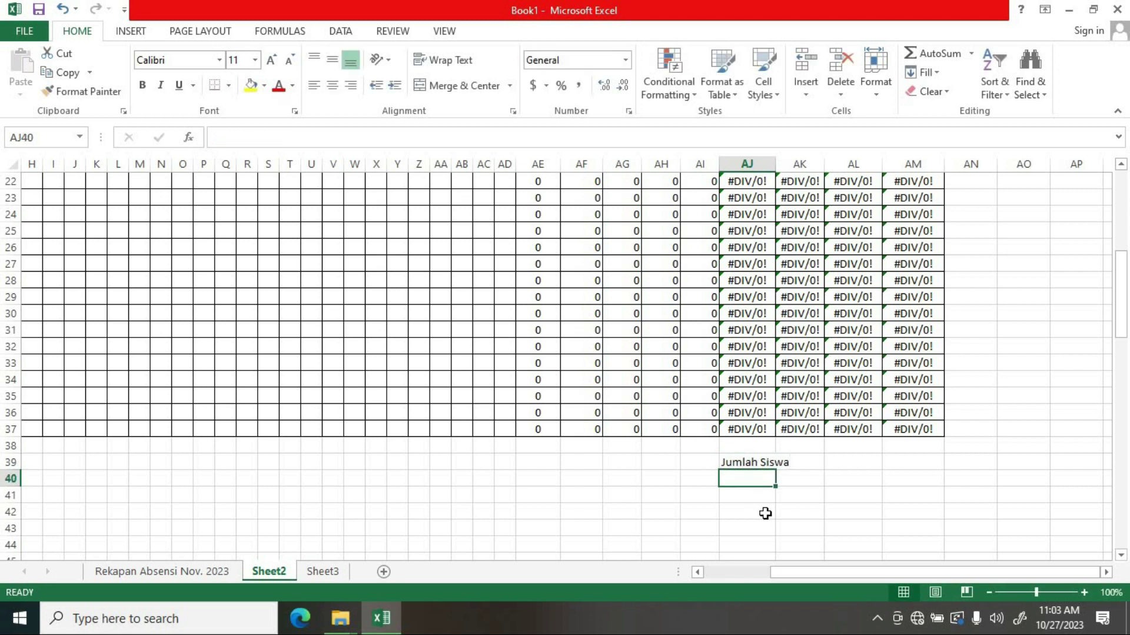
click(799, 467)
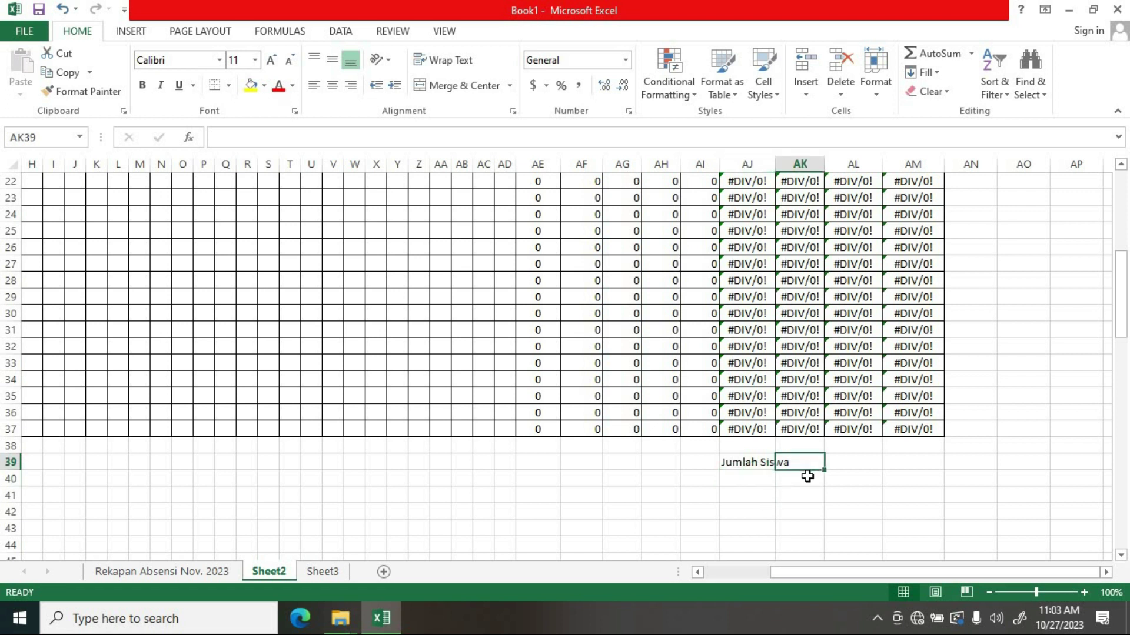
click(740, 481)
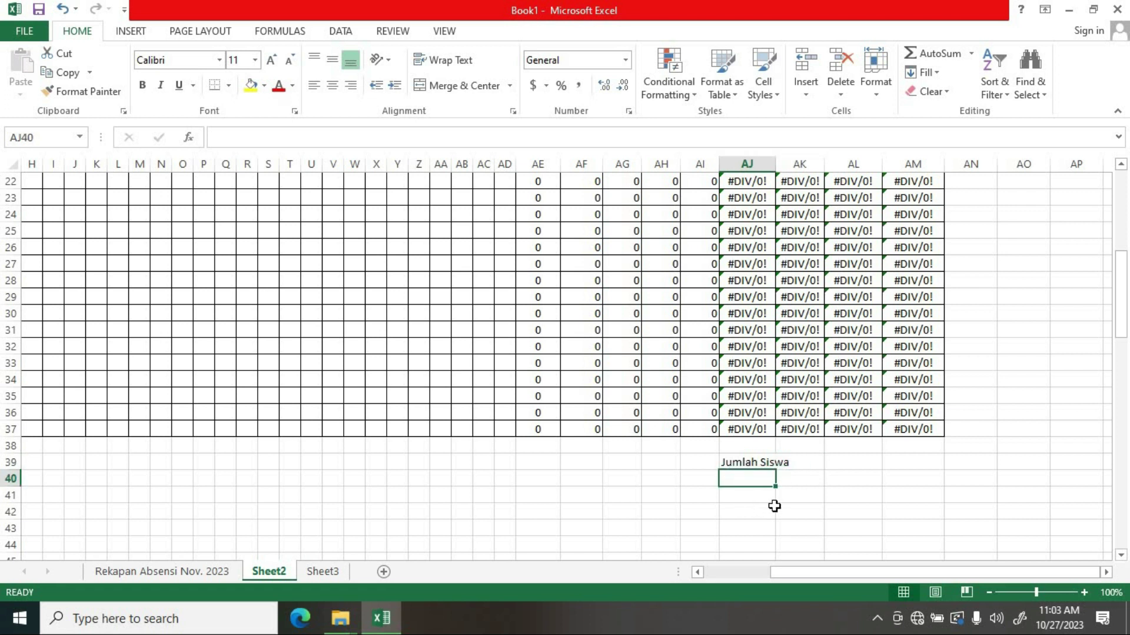
text(Jum;aj)
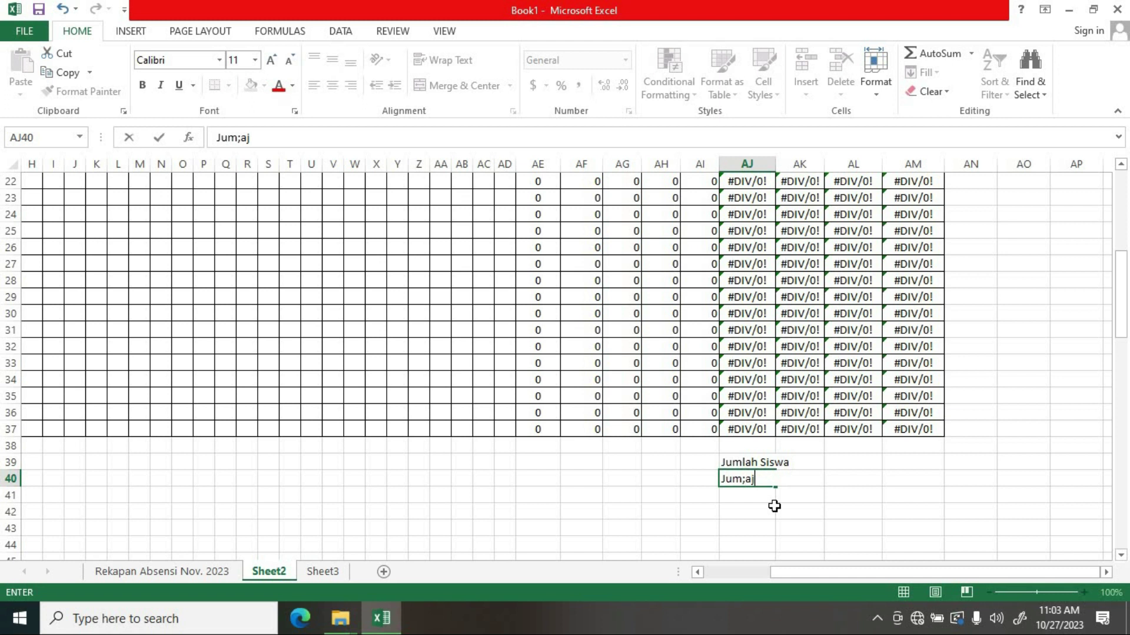
key(BackSpace)
key(BackSpace)
key(BackSpace)
text(lah Pr)
text(ia)
click(739, 492)
text(Jumlah )
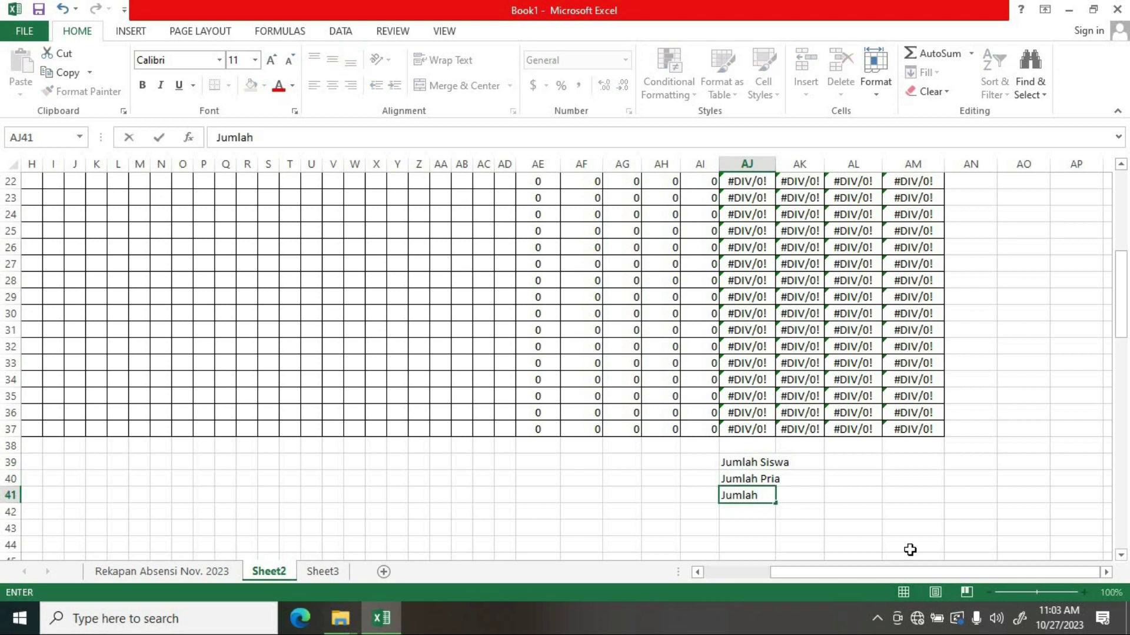
text(Wanita)
click(736, 518)
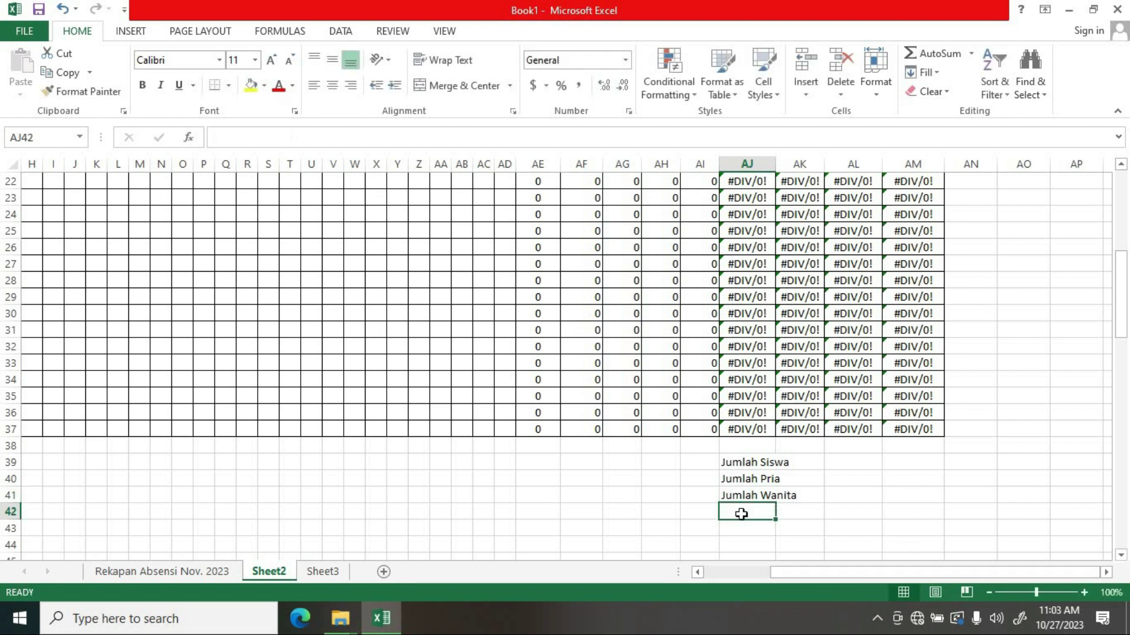
scroll(940, 508, up, 2)
scroll(940, 509, down, 2)
scroll(929, 508, down, 1)
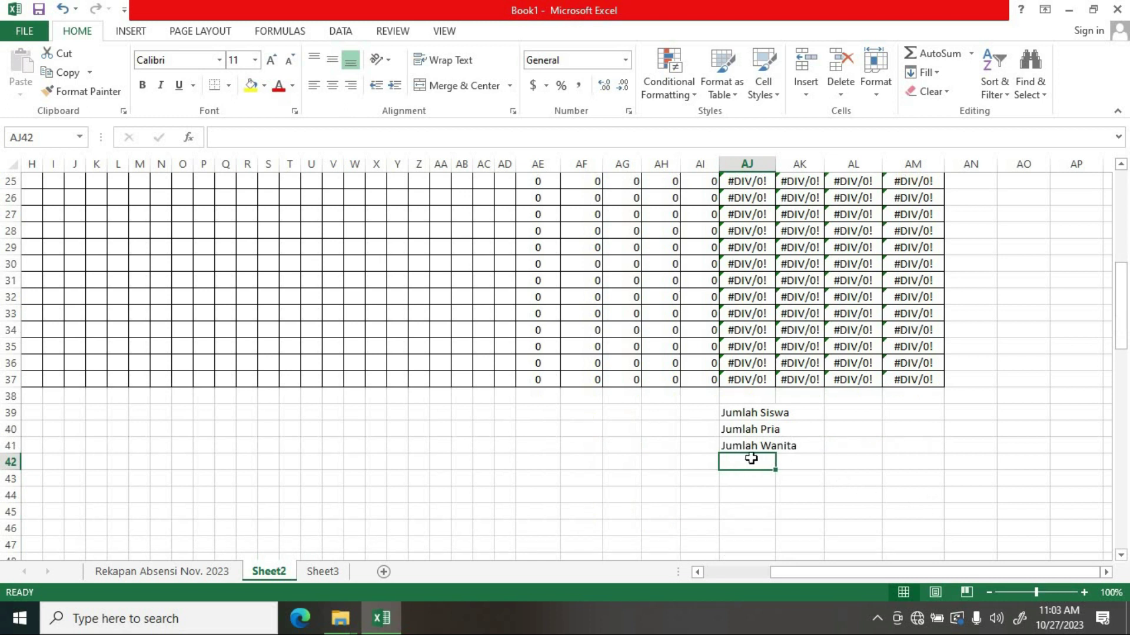
scroll(785, 492, up, 1)
scroll(789, 493, up, 3)
scroll(798, 485, up, 3)
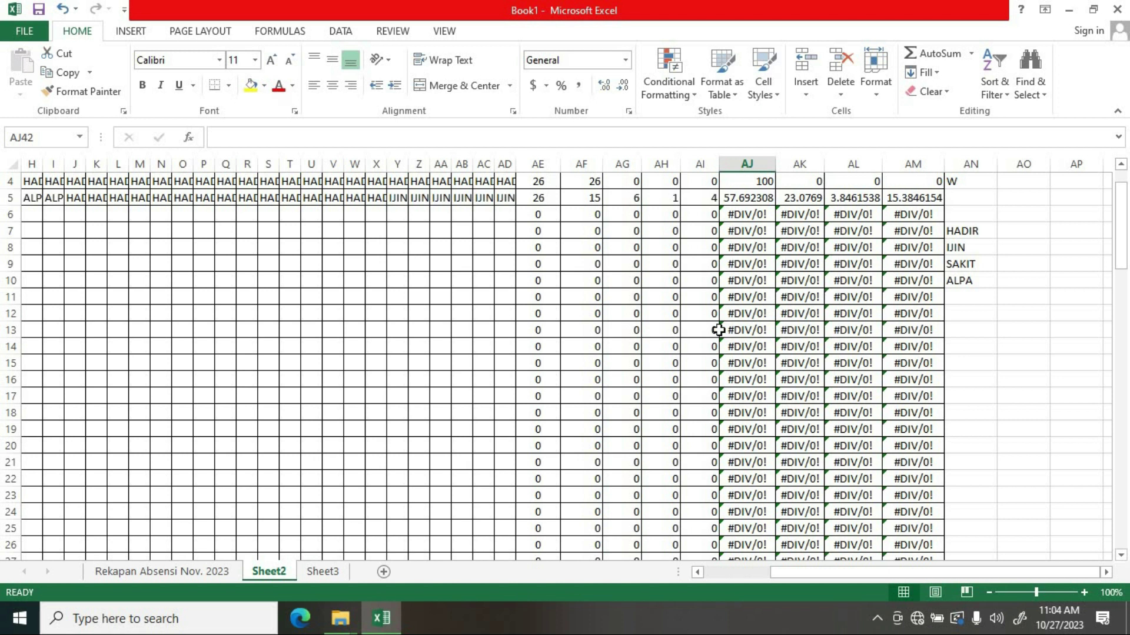
scroll(832, 266, up, 1)
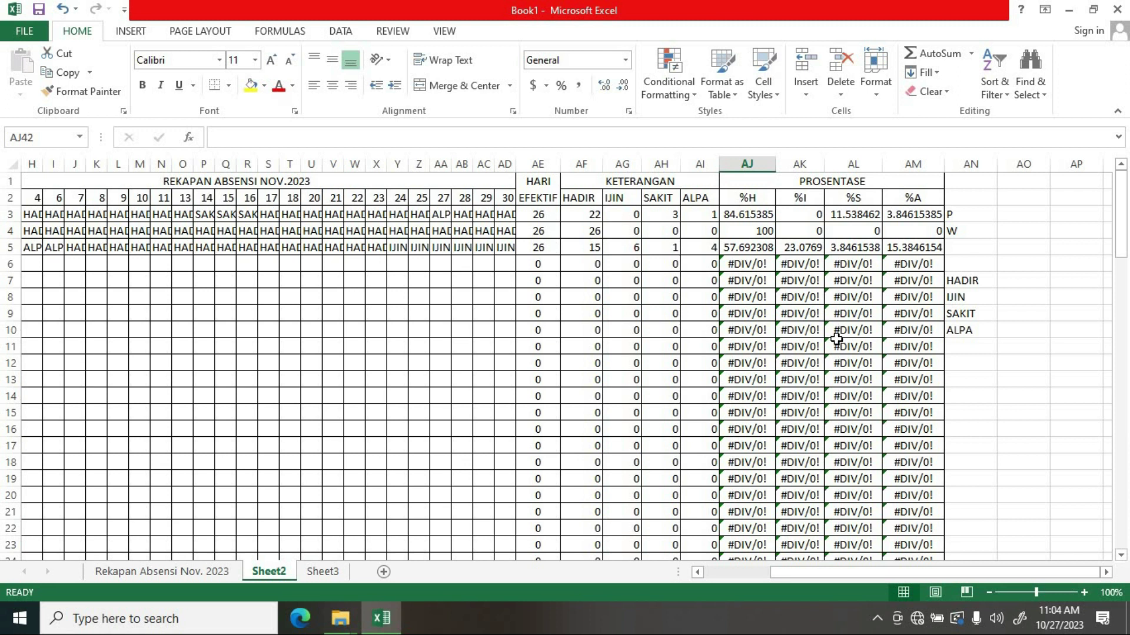
scroll(832, 331, down, 8)
scroll(824, 377, down, 1)
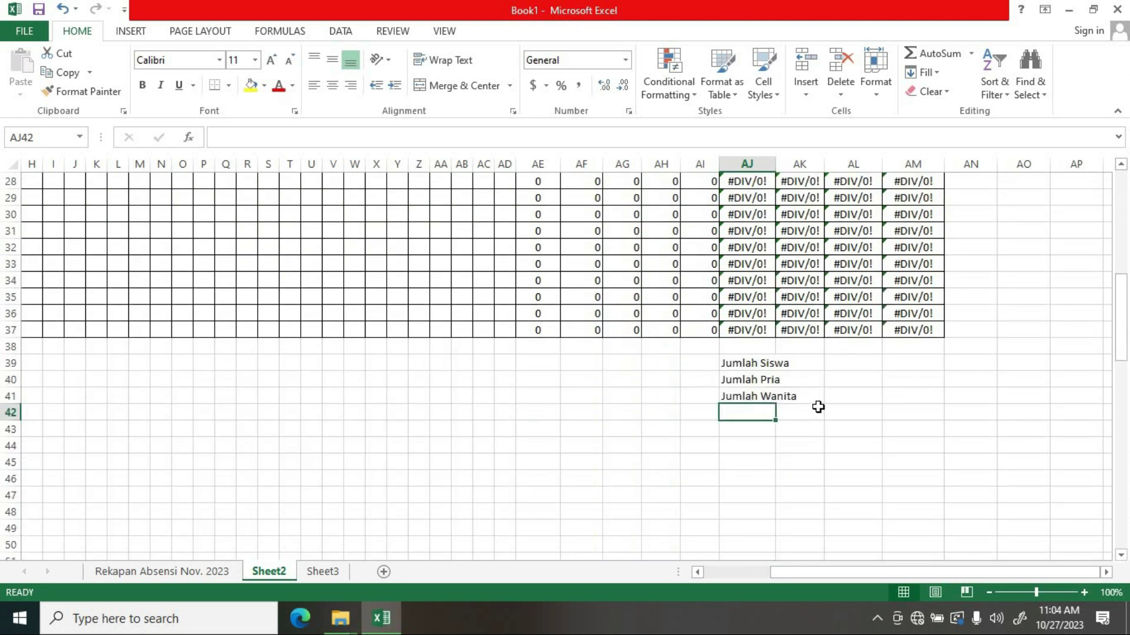
scroll(827, 346, up, 2)
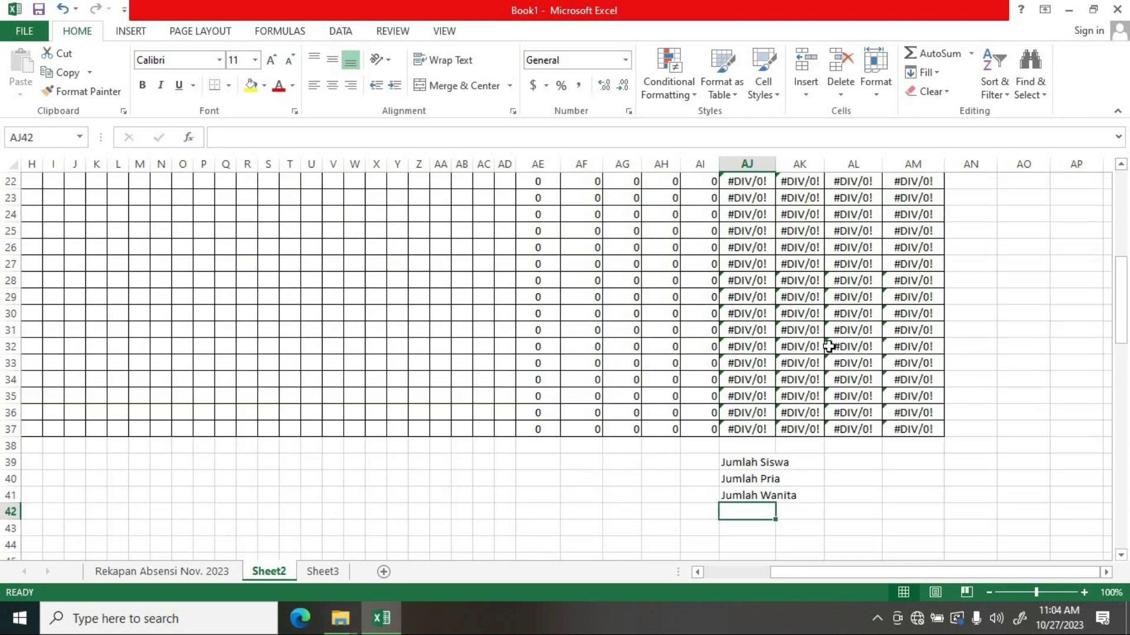
- Enter =COUNT(A3:A37) in AL39 beside Jumlah Siswa so it shows 35
click(821, 461)
click(838, 460)
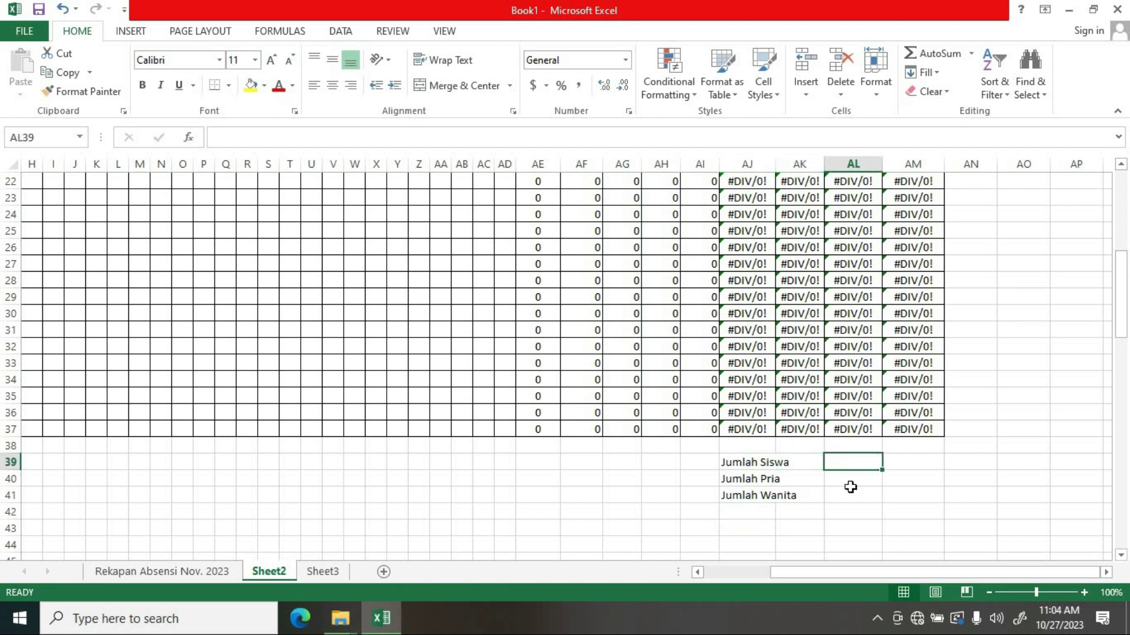
click(800, 459)
key(Right)
text(=)
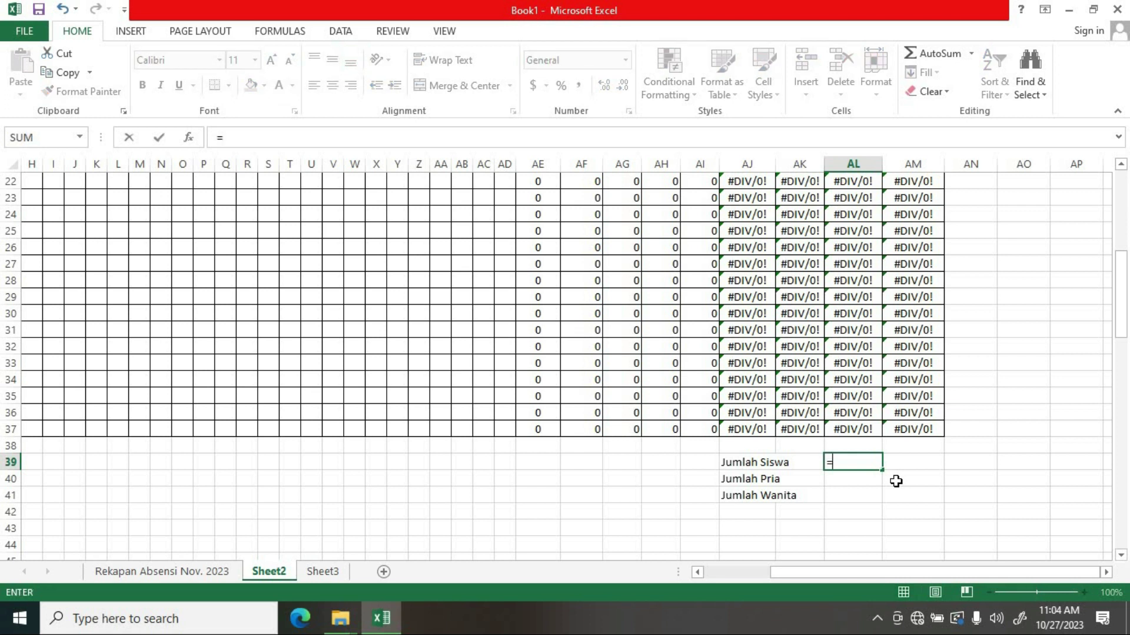
text(count)
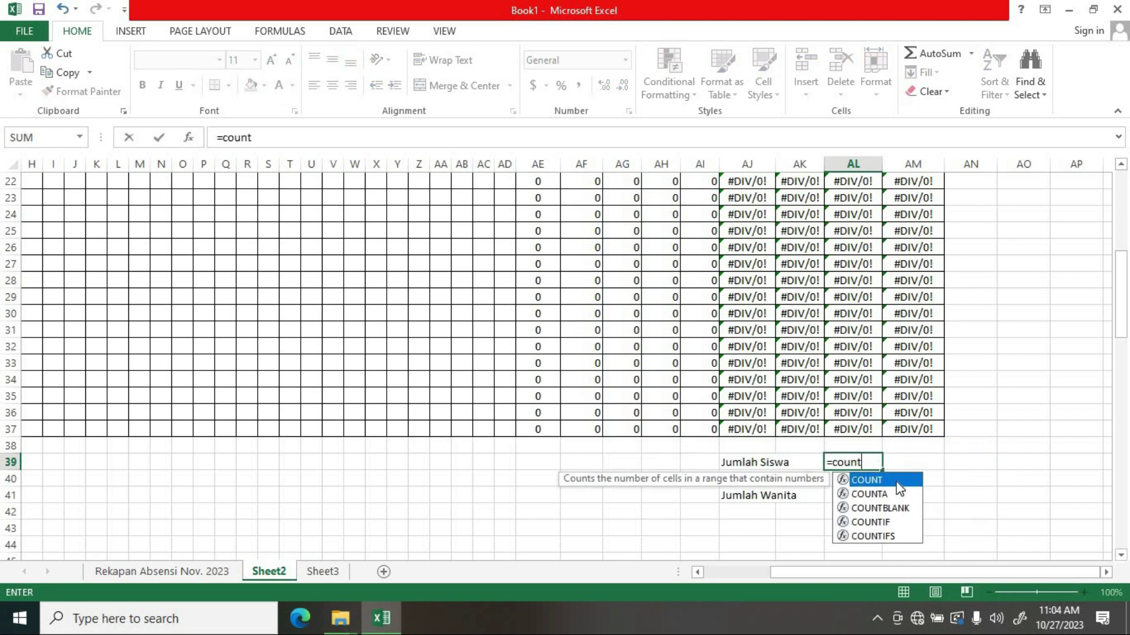
double_click(899, 488)
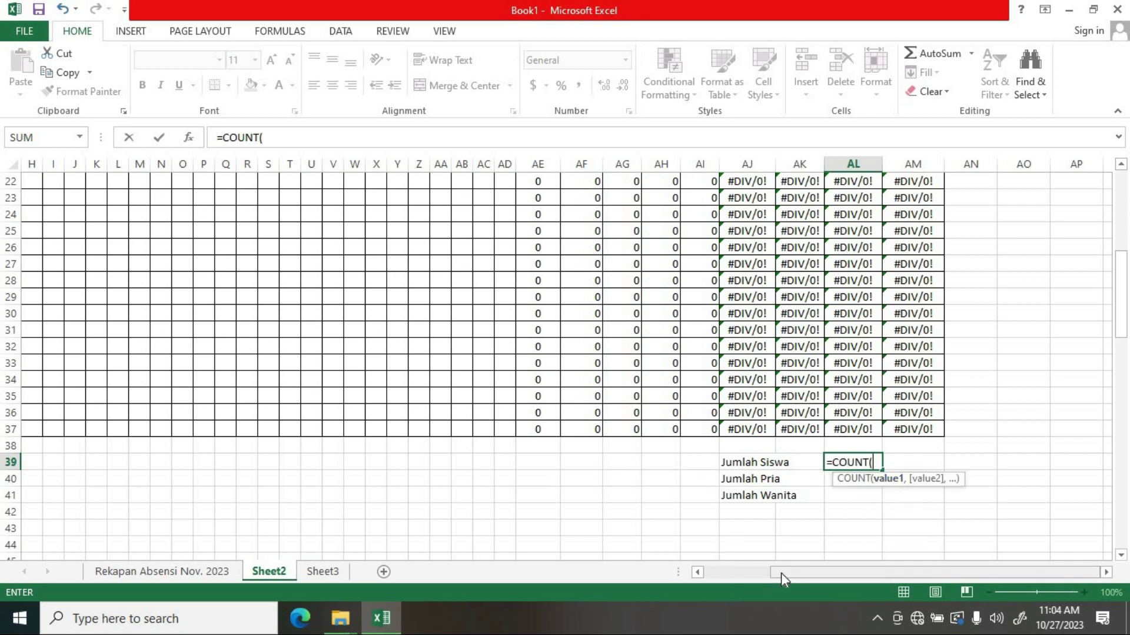
drag(782, 573, 585, 548)
scroll(202, 345, up, 3)
scroll(156, 252, up, 4)
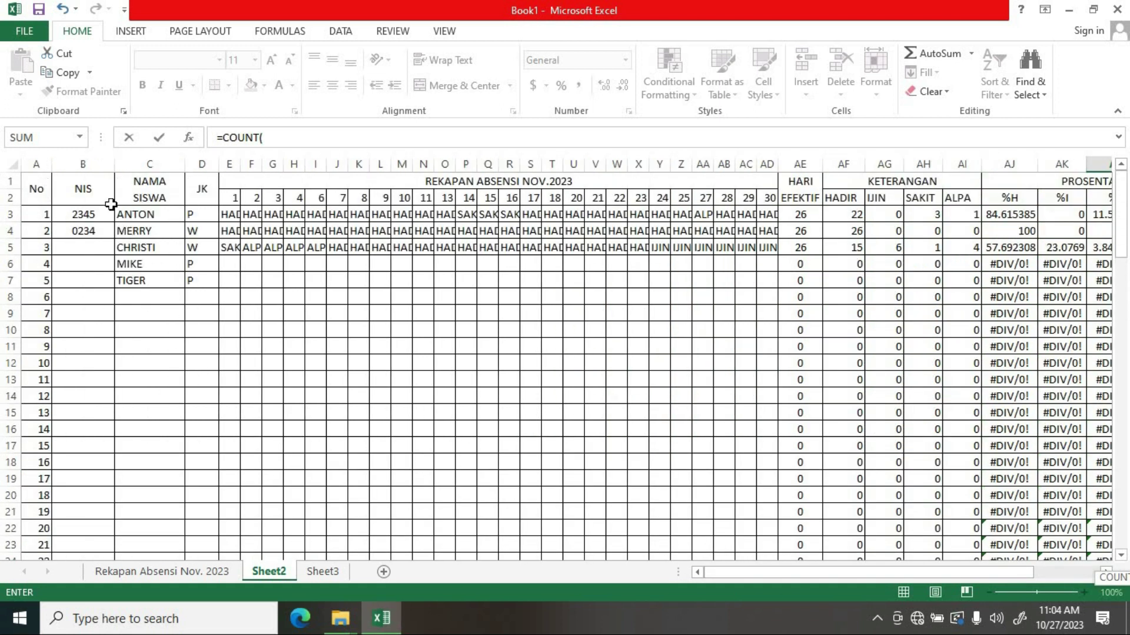
drag(39, 215, 47, 603)
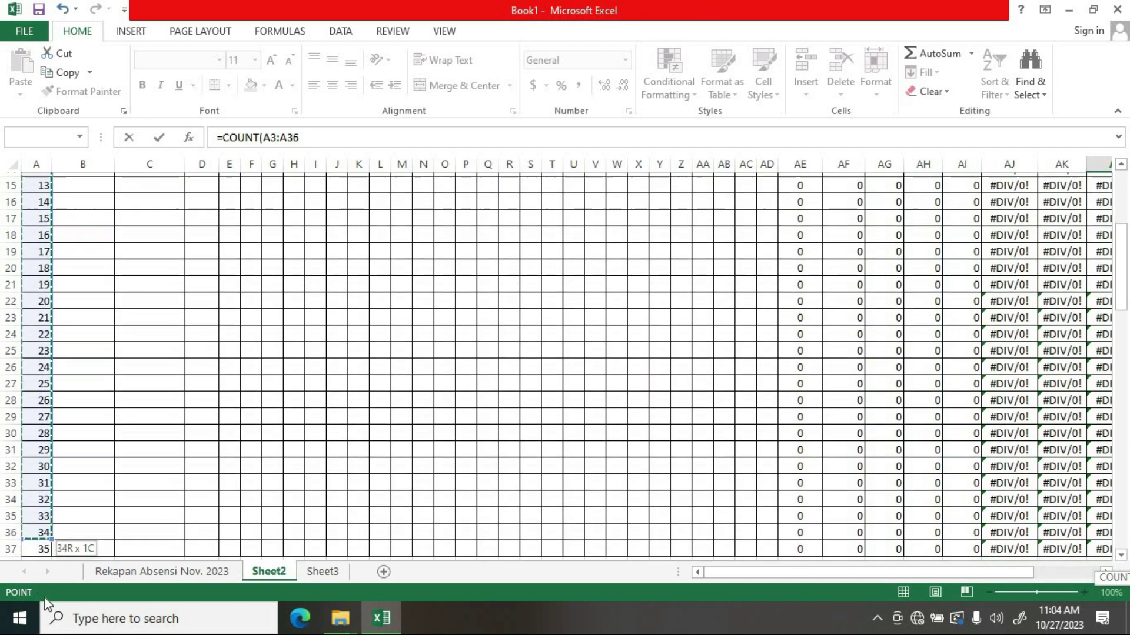
drag(47, 603, 193, 519)
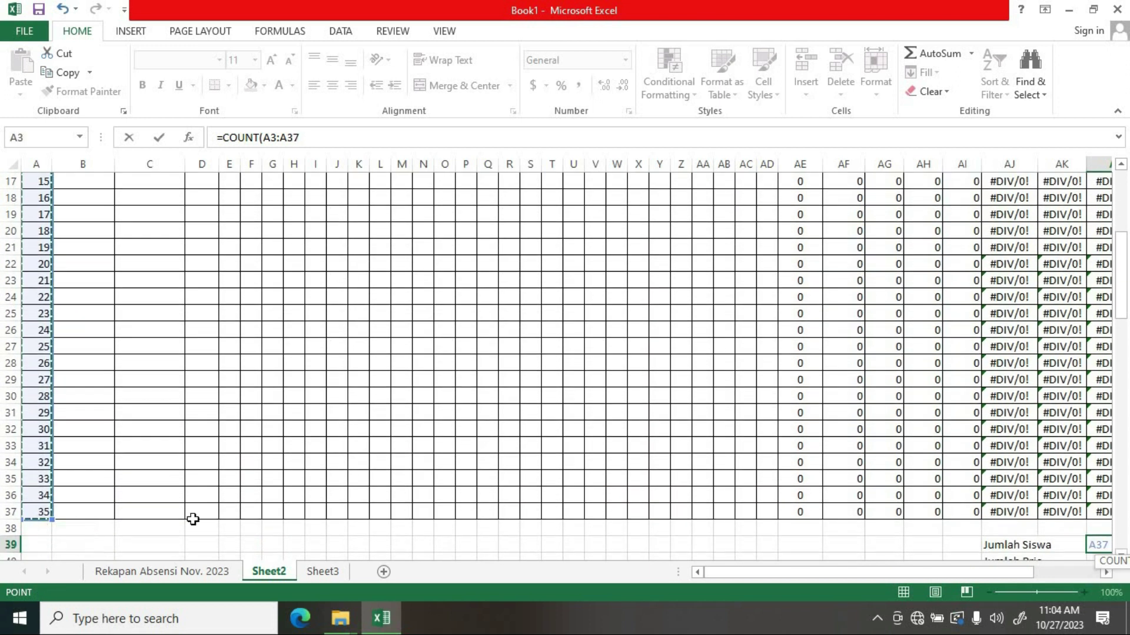
drag(739, 573, 804, 573)
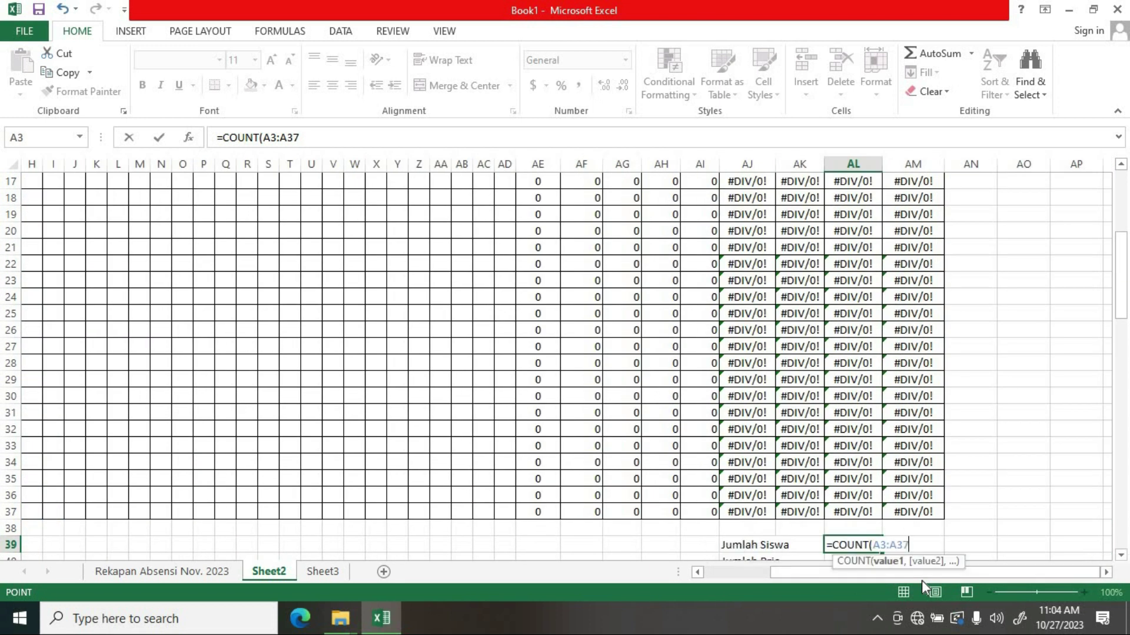
text())
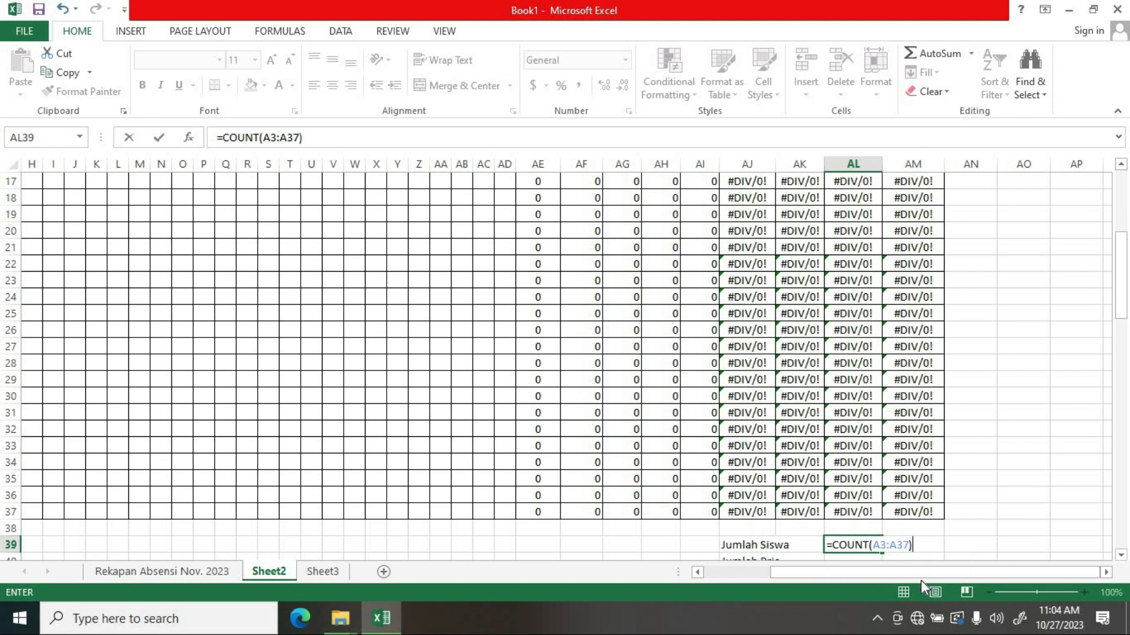
key(Return)
scroll(965, 526, down, 2)
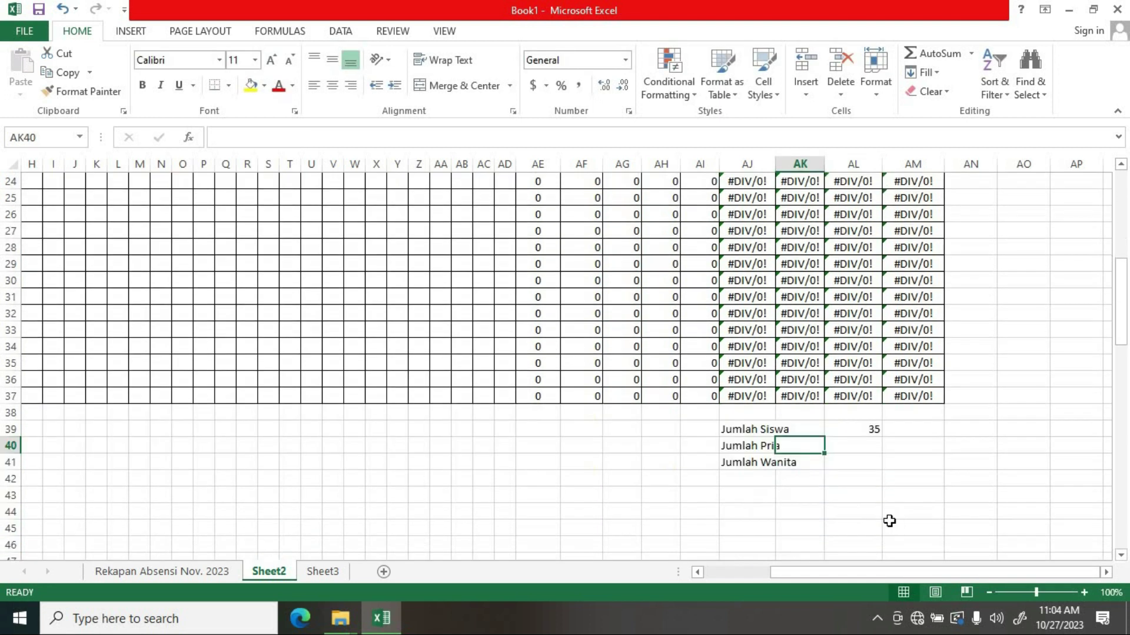
- Start a COUNTIF in AL40 for Jumlah Pria, using D3:D7 as the range
click(858, 447)
text(=)
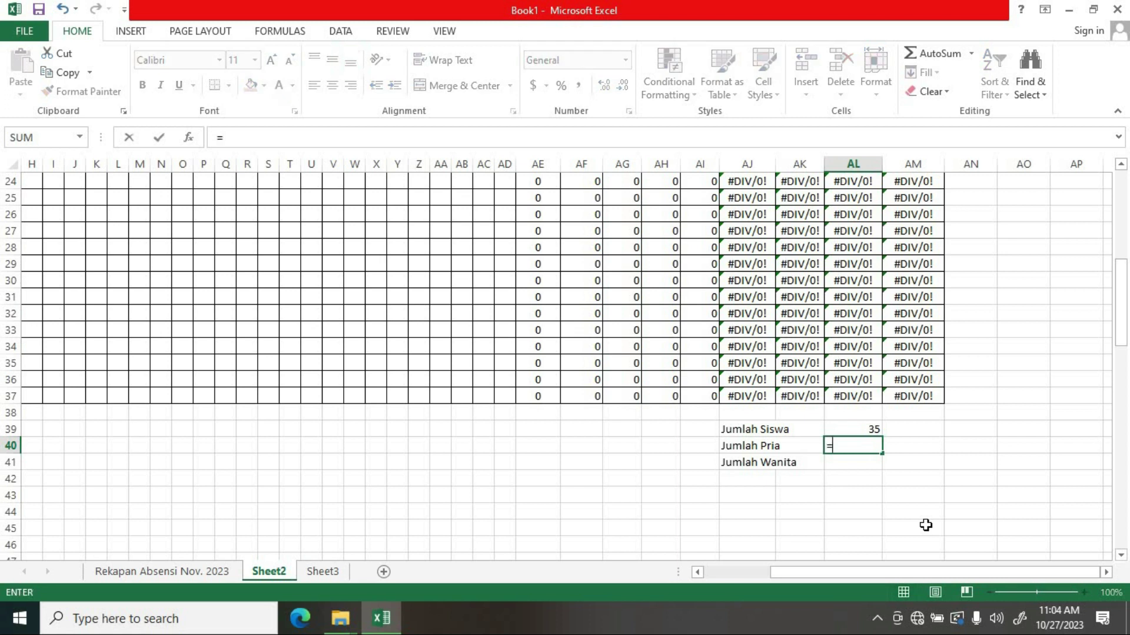
text(cou)
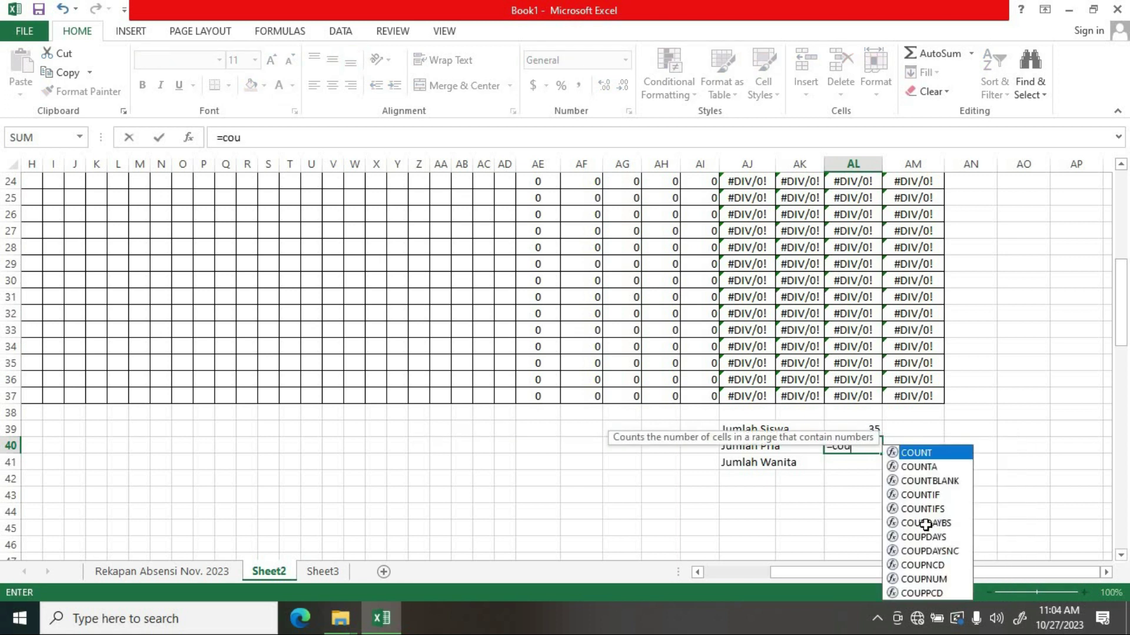
text(nt)
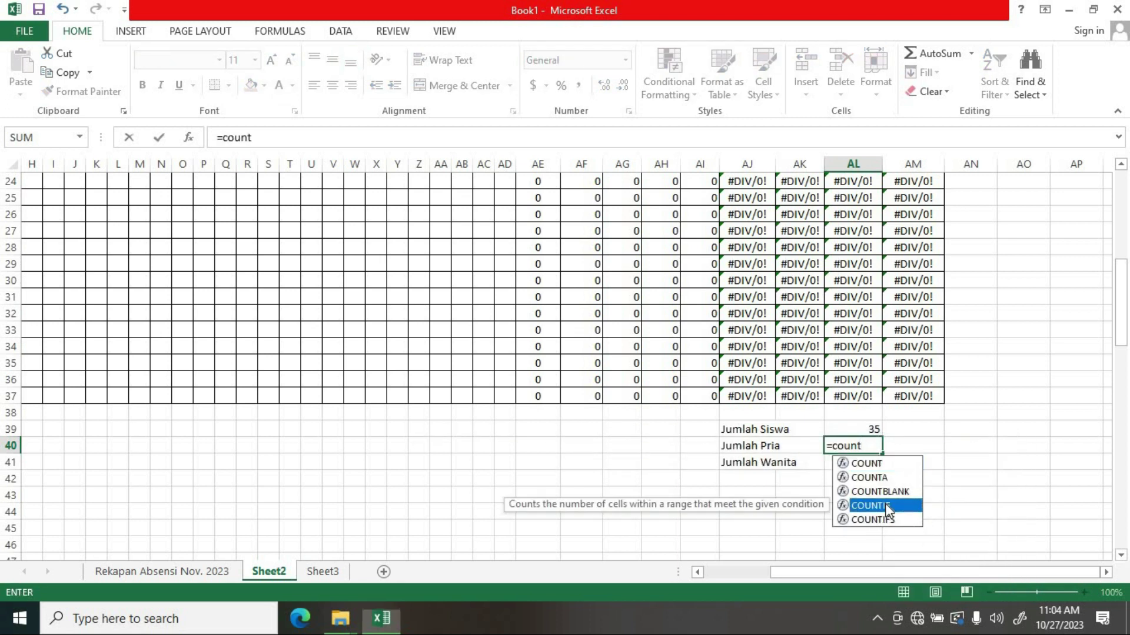
double_click(880, 506)
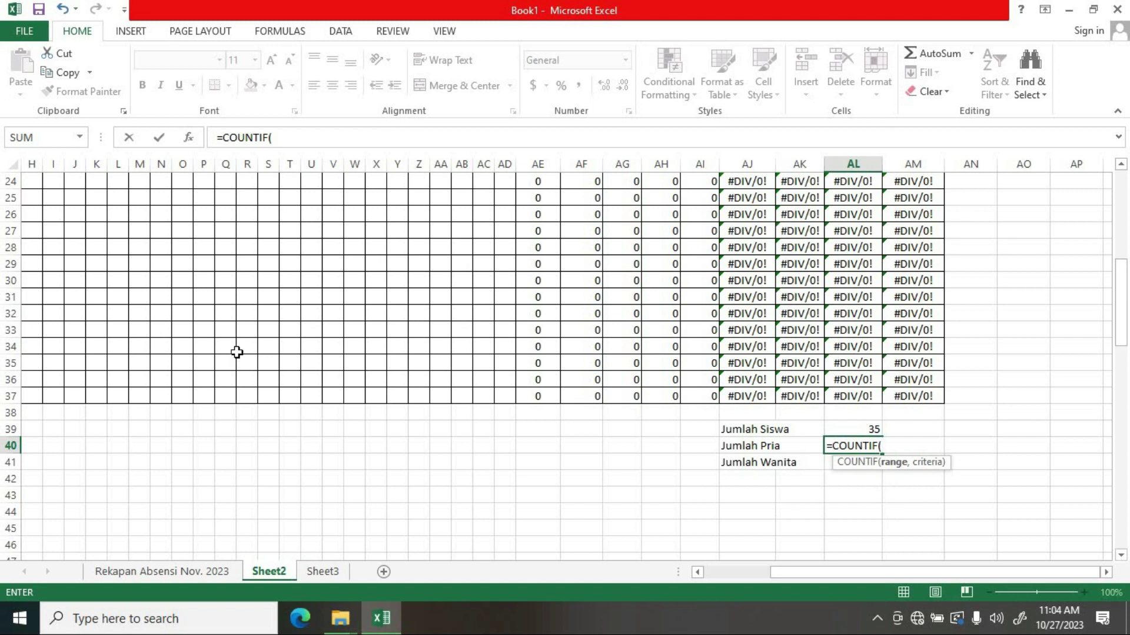
drag(815, 571, 618, 537)
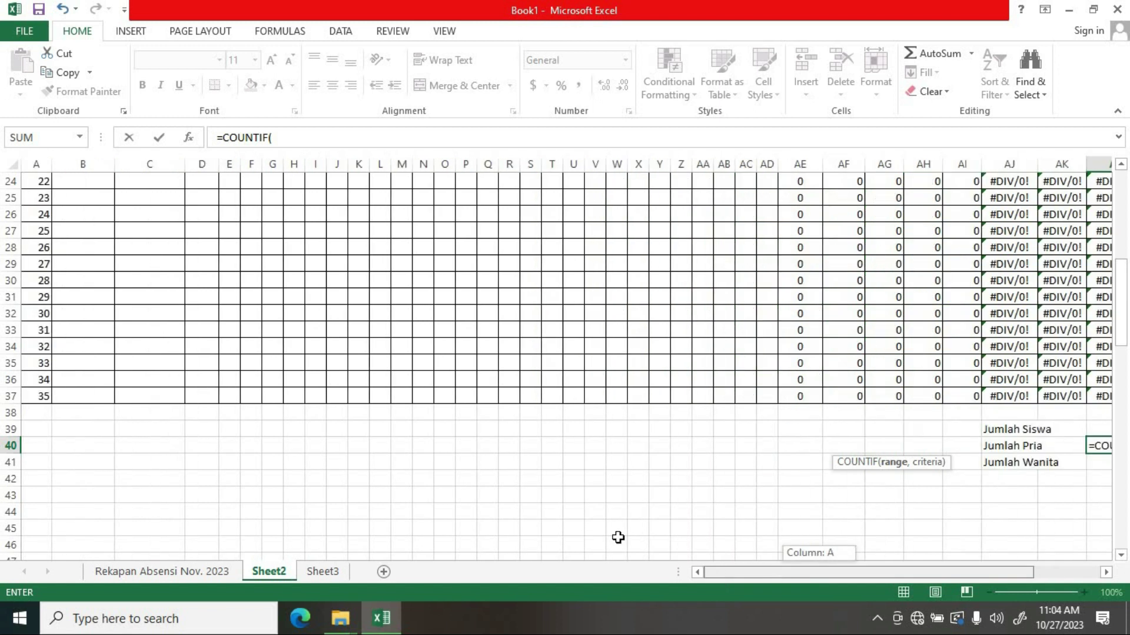
scroll(106, 280, up, 3)
scroll(121, 270, up, 4)
scroll(209, 215, up, 1)
drag(203, 214, 213, 281)
drag(765, 572, 941, 571)
scroll(928, 454, down, 2)
scroll(917, 461, down, 4)
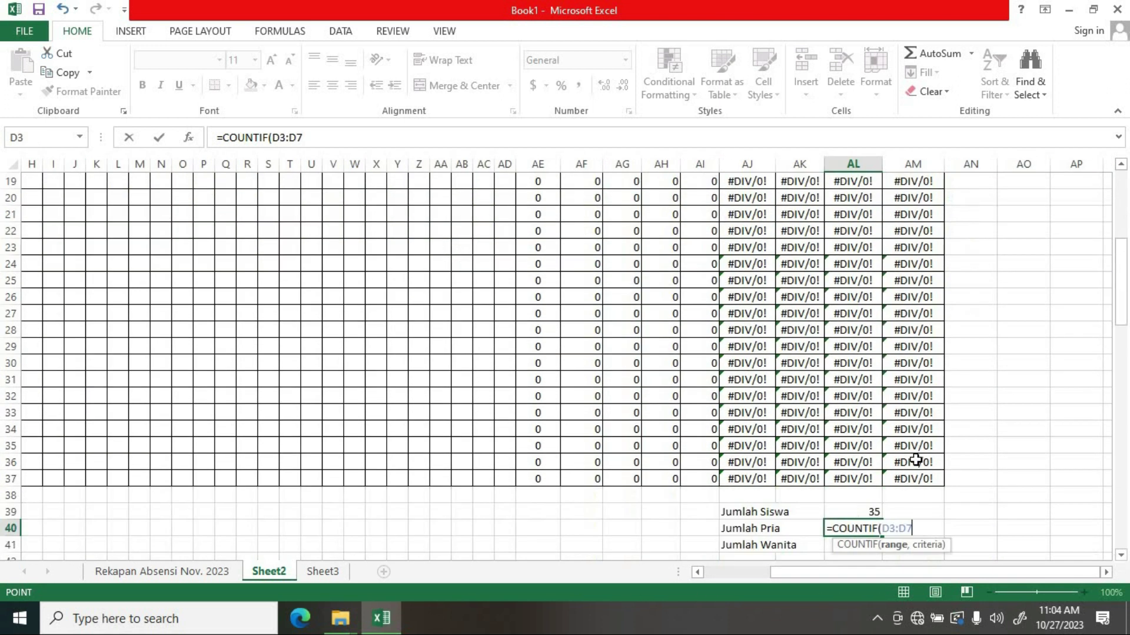
scroll(906, 465, down, 3)
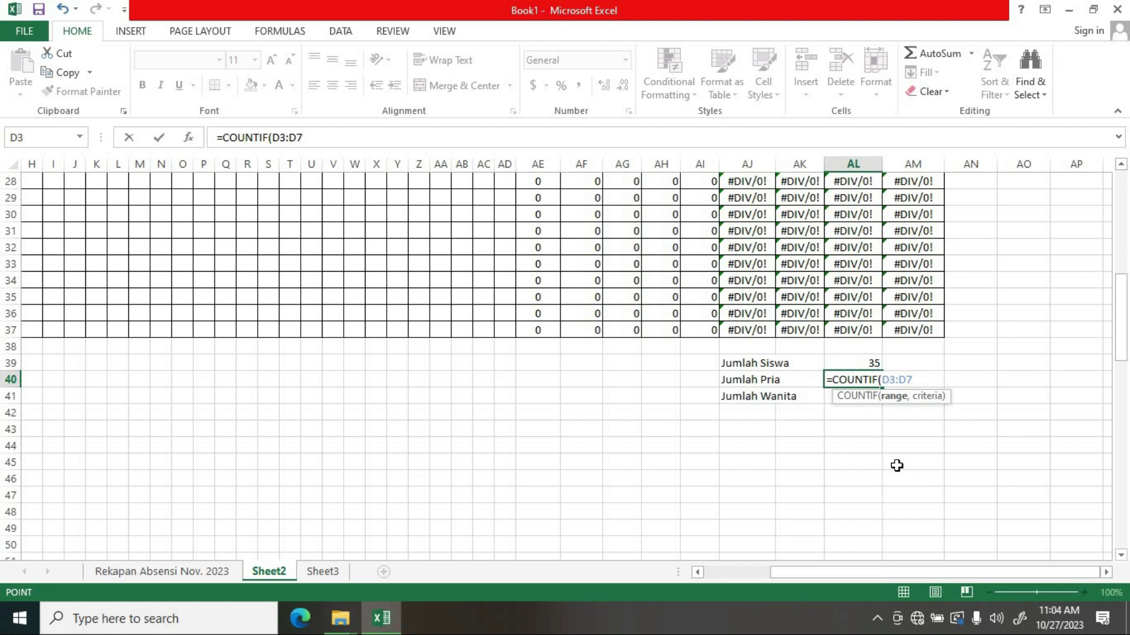
text(,"P)
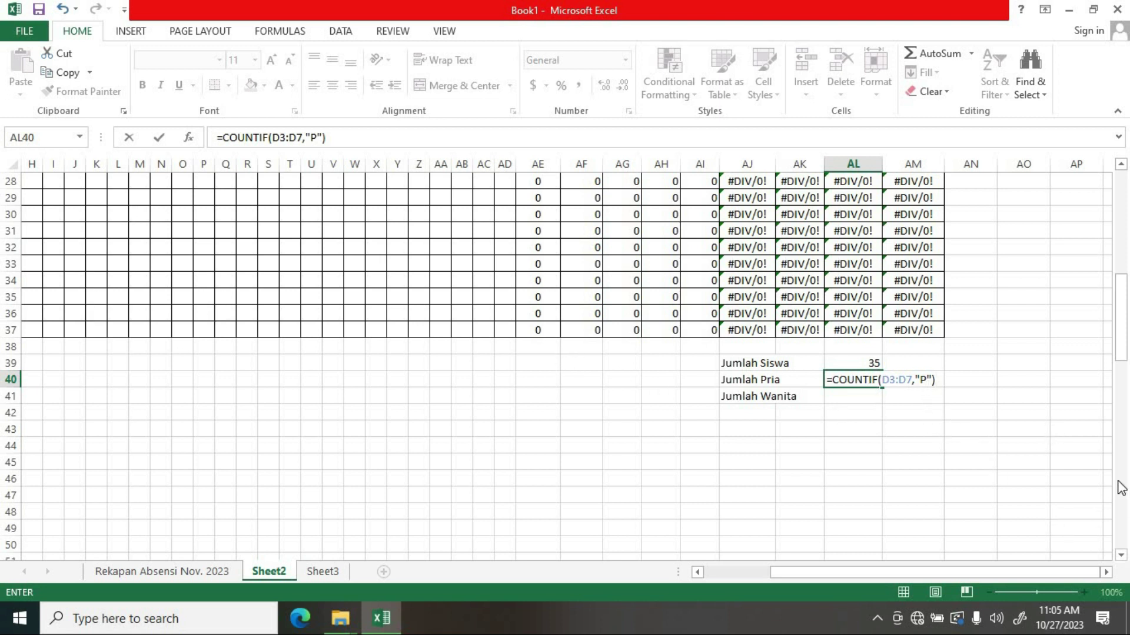
scroll(1127, 483, down, 7)
scroll(1126, 484, down, 1)
scroll(1126, 412, down, 5)
scroll(1127, 398, down, 2)
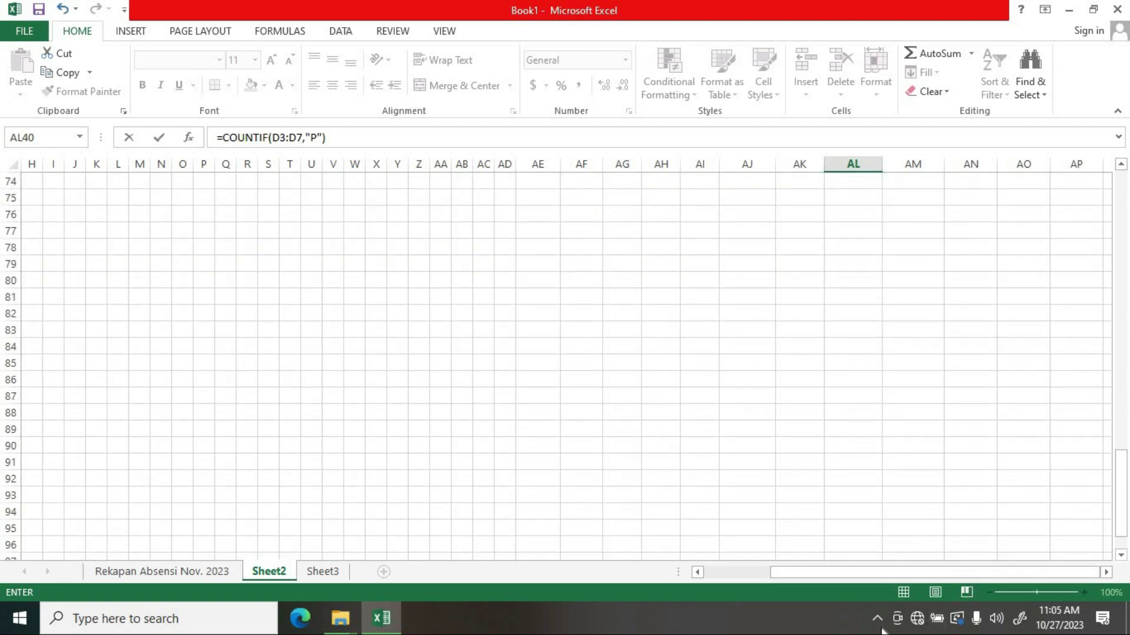
drag(932, 575, 830, 595)
scroll(888, 386, up, 4)
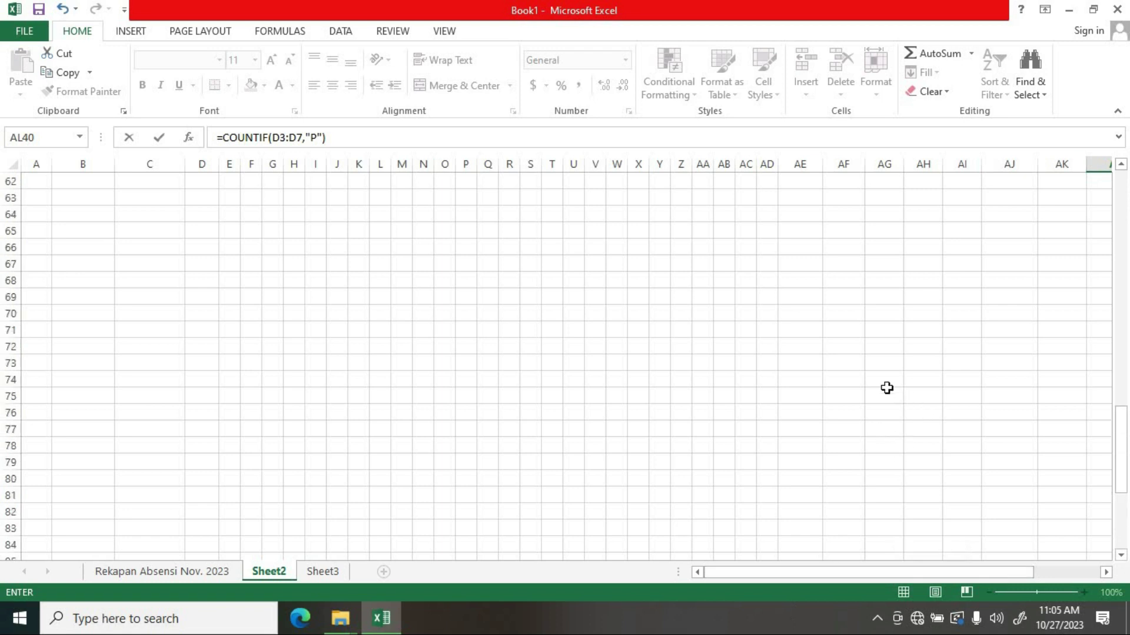
scroll(768, 385, up, 10)
scroll(768, 386, up, 5)
scroll(956, 452, down, 3)
drag(1008, 568, 1066, 571)
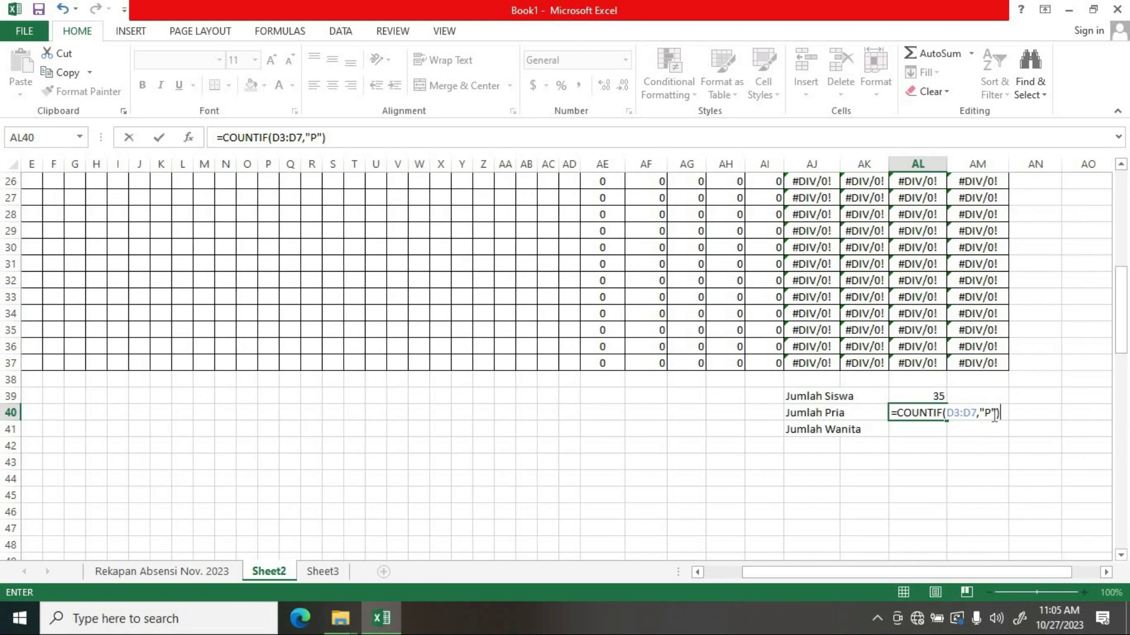
click(994, 412)
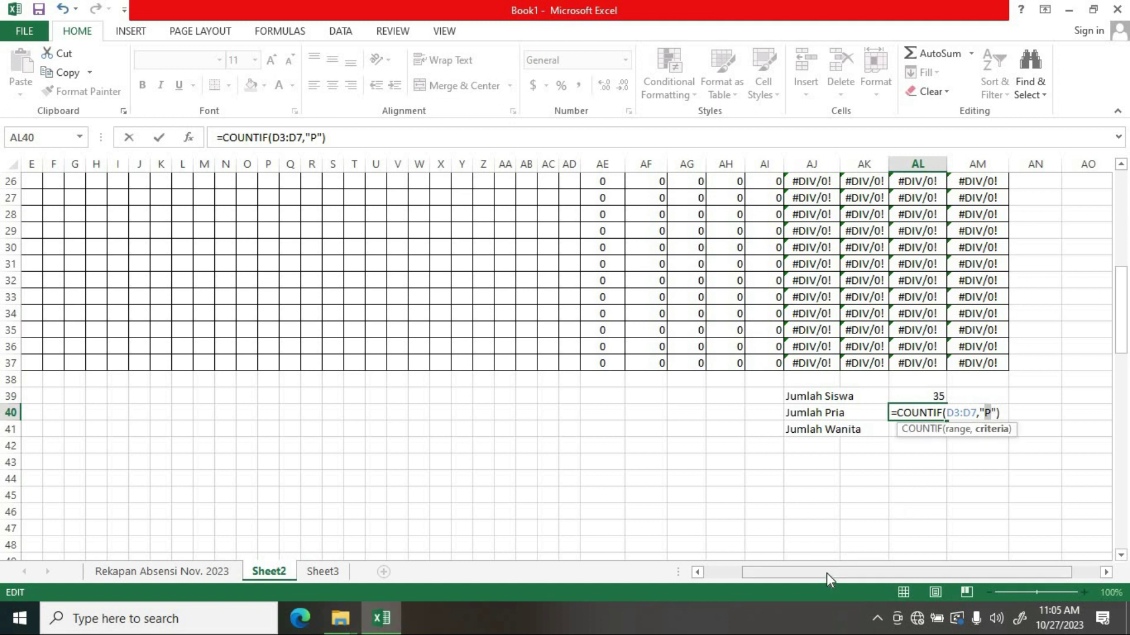
drag(827, 573, 789, 573)
scroll(39, 334, up, 4)
scroll(47, 306, up, 5)
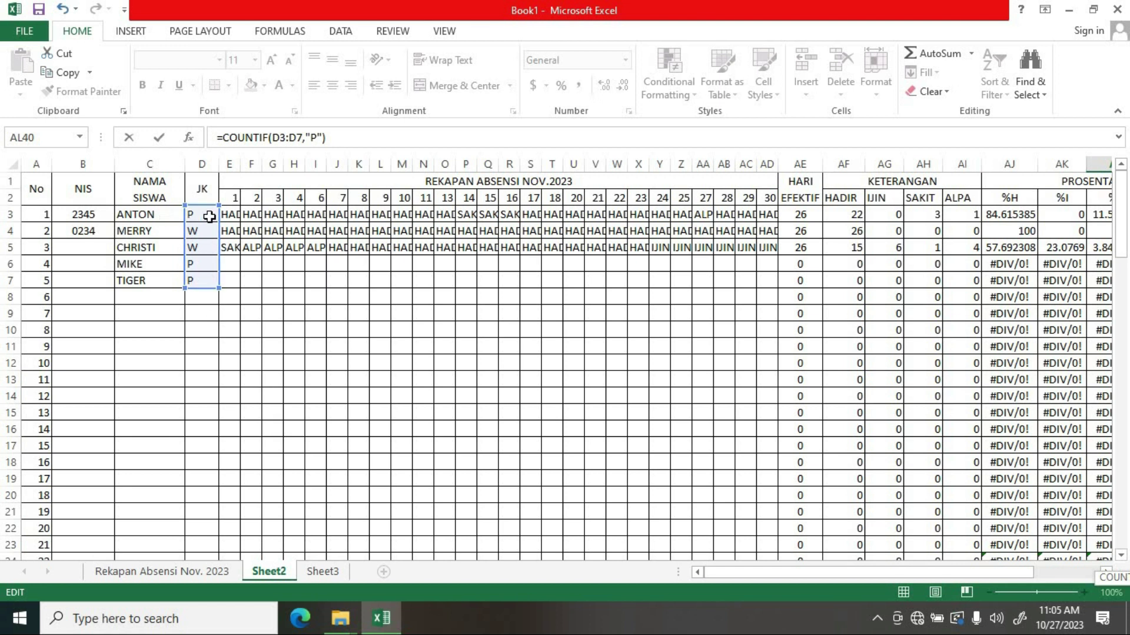
scroll(977, 574, right, 3)
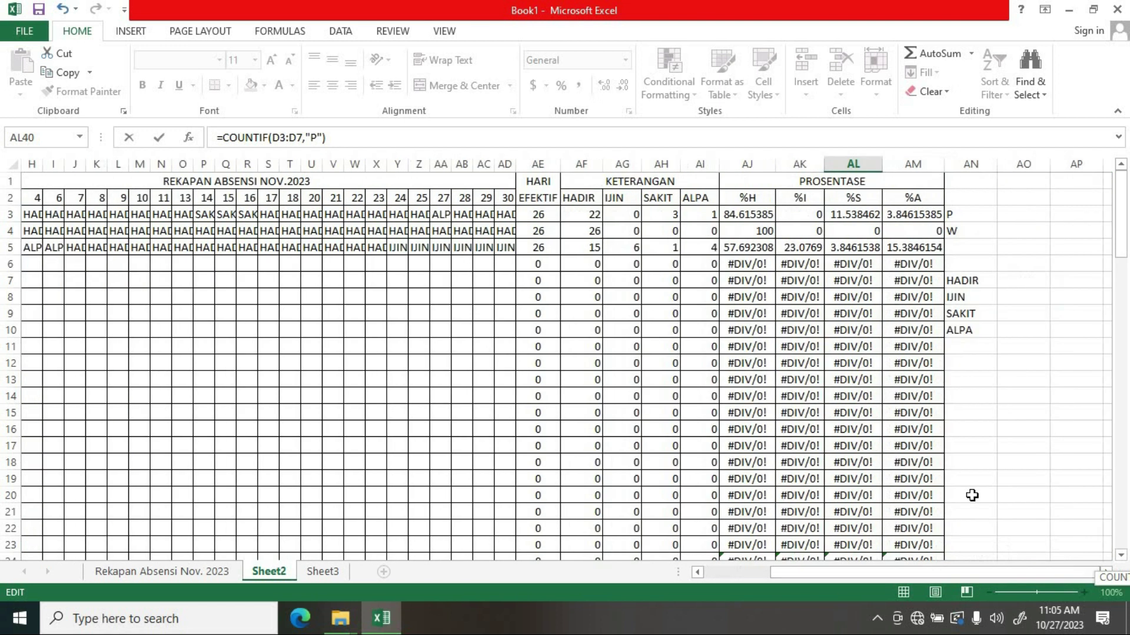
scroll(971, 494, down, 4)
scroll(963, 504, down, 4)
scroll(962, 509, down, 2)
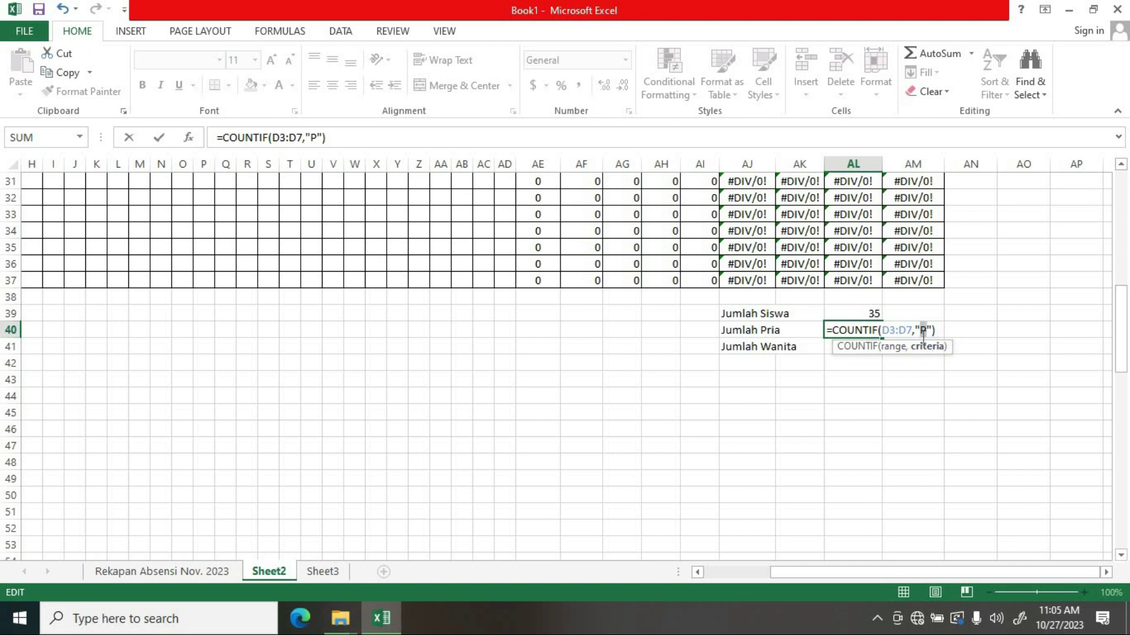
- Commit the Jumlah Pria COUNTIF showing 3 and fill it down to AL41, giving Jumlah Wanita 2
click(946, 331)
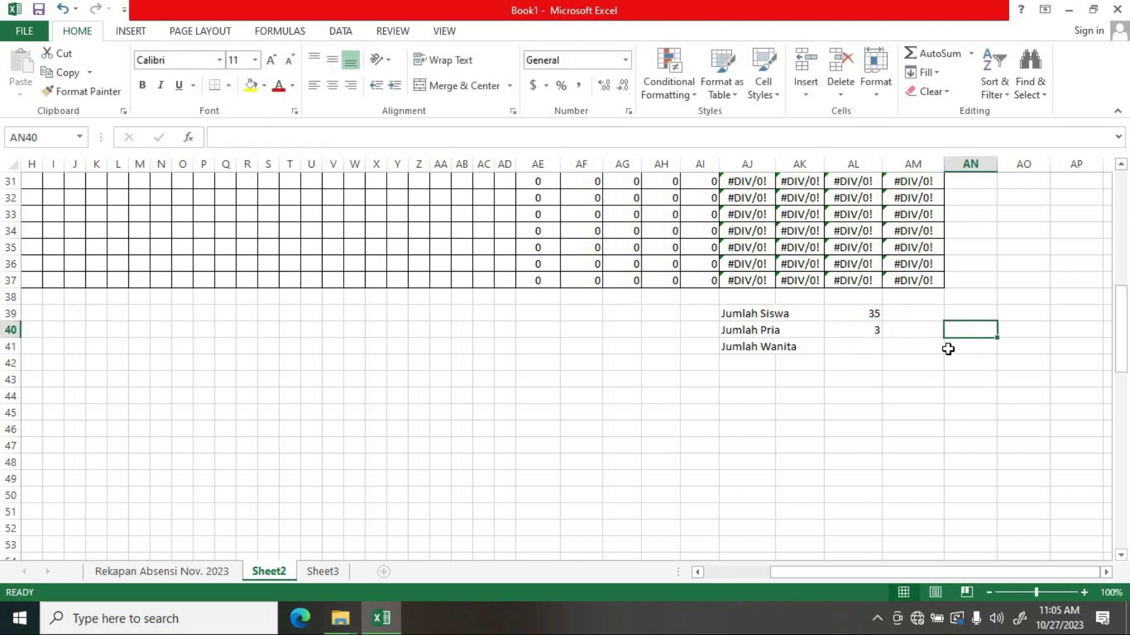
click(853, 327)
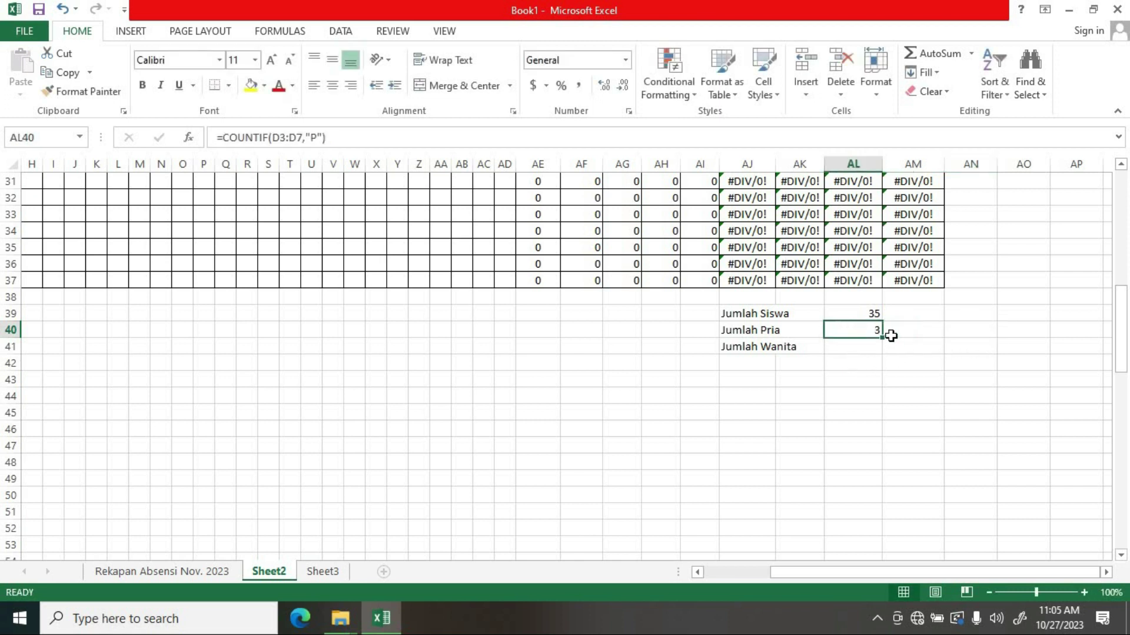
drag(881, 341, 883, 351)
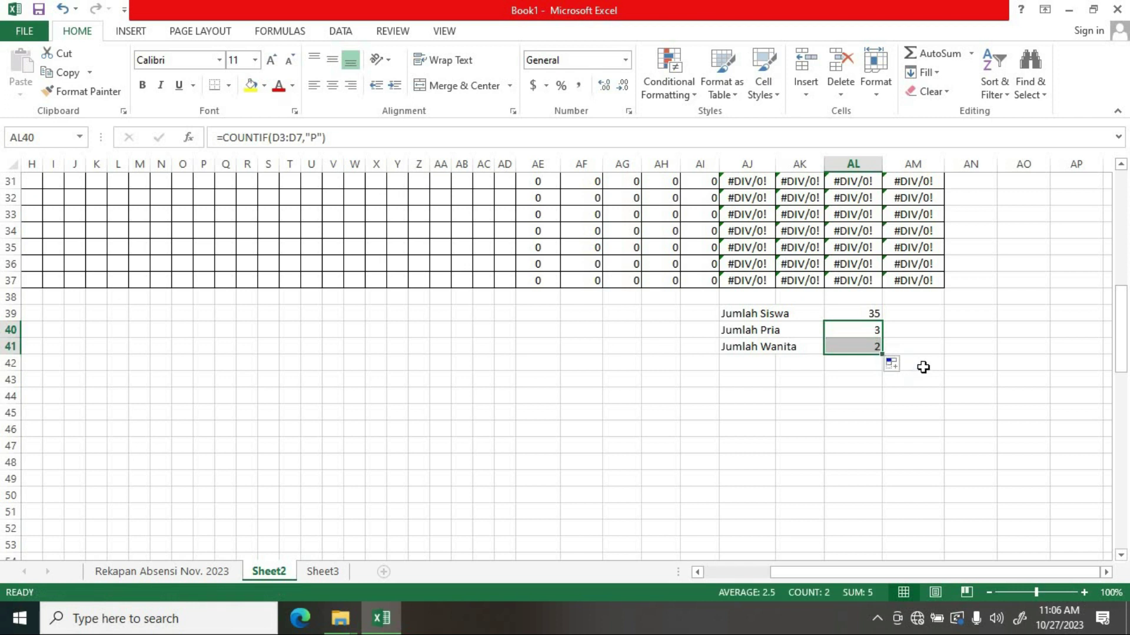
click(1005, 450)
drag(955, 570, 579, 570)
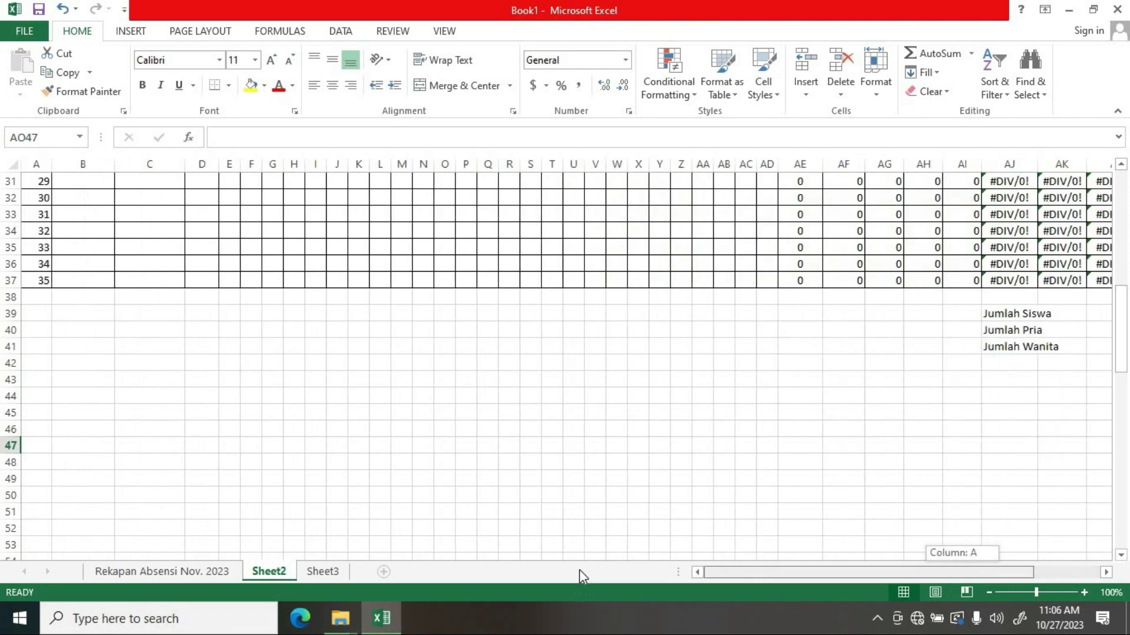
scroll(644, 488, up, 3)
scroll(645, 487, up, 5)
scroll(645, 482, up, 2)
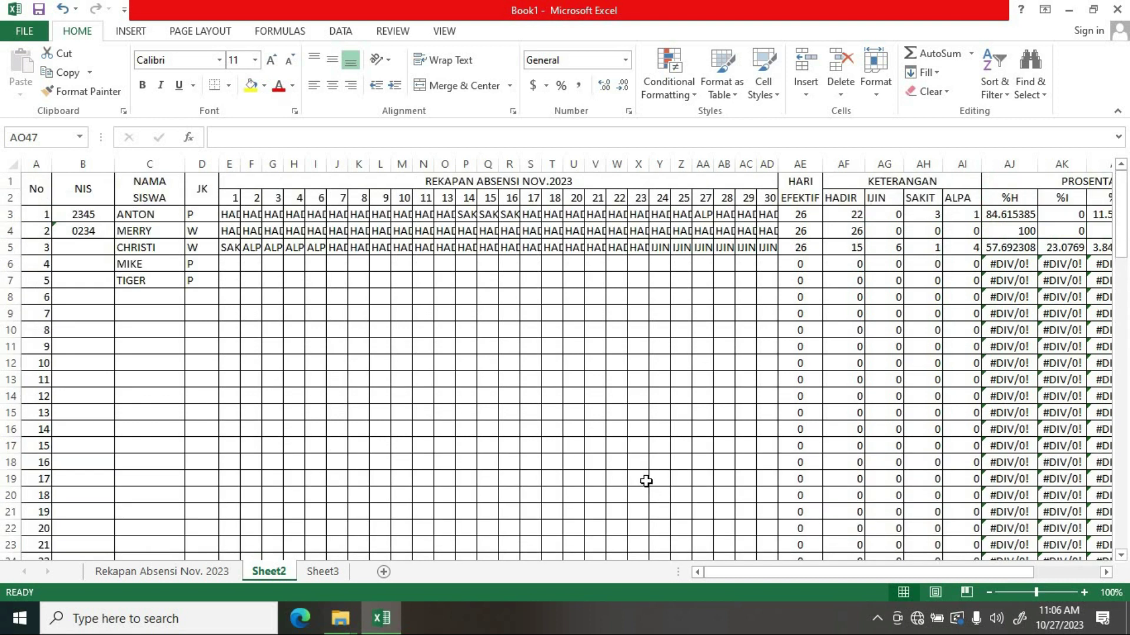